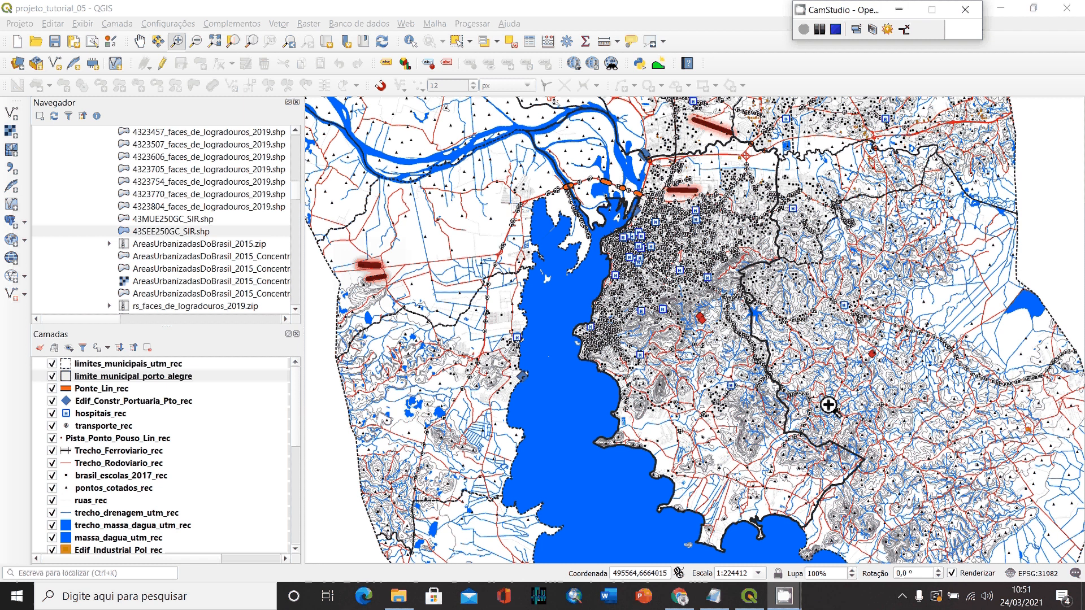
- Add the 43SEE250GC_SIR.shp shapefile to the map and place its layer directly below limite_municipal_porto_alegre
left_click(154, 233)
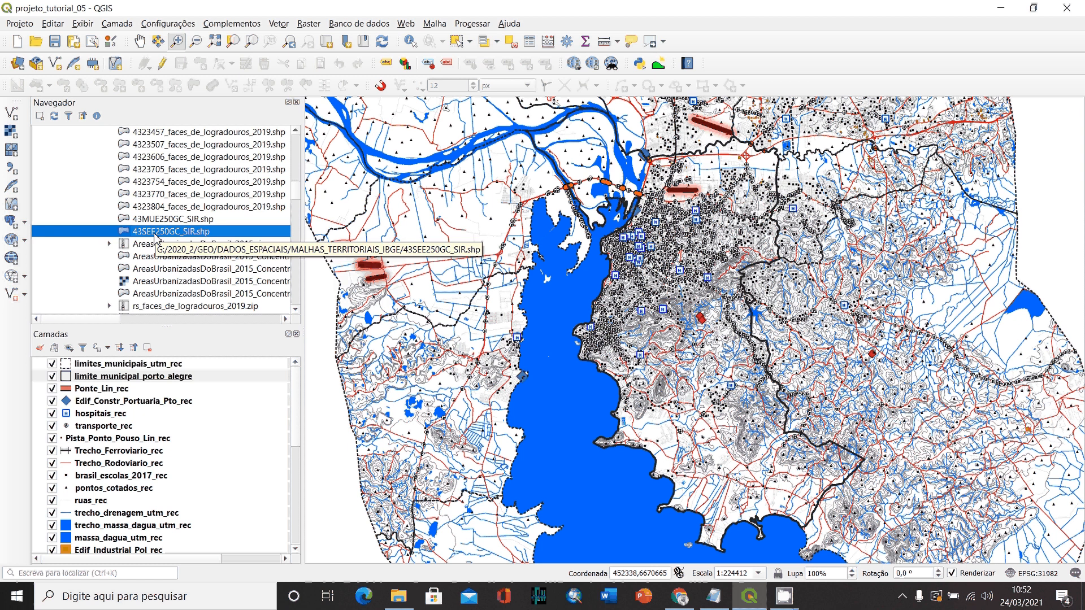
left_click_drag(155, 236, 706, 293)
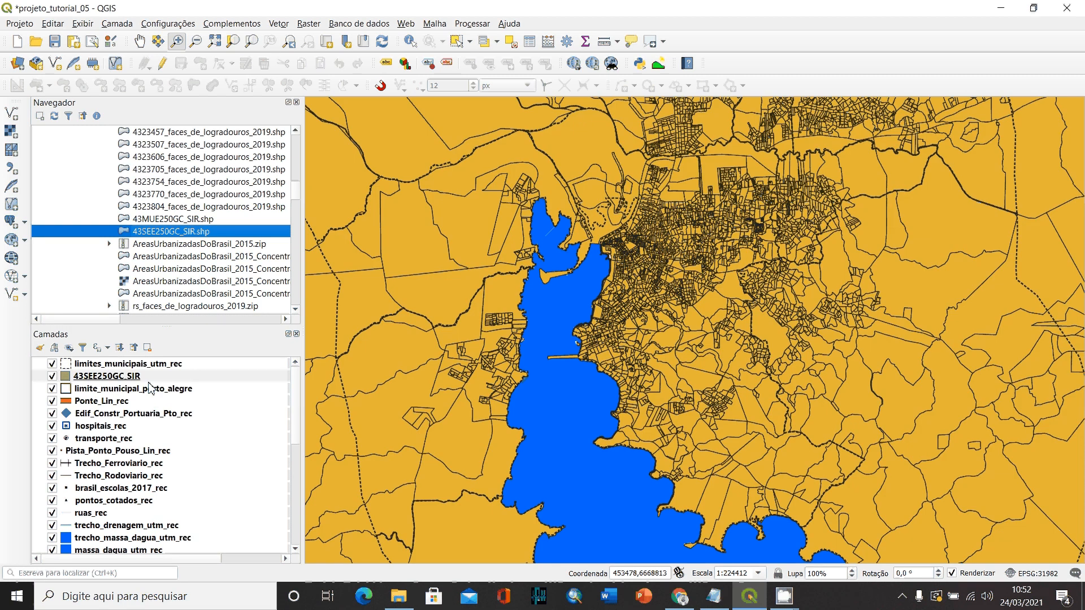
left_click_drag(141, 377, 118, 402)
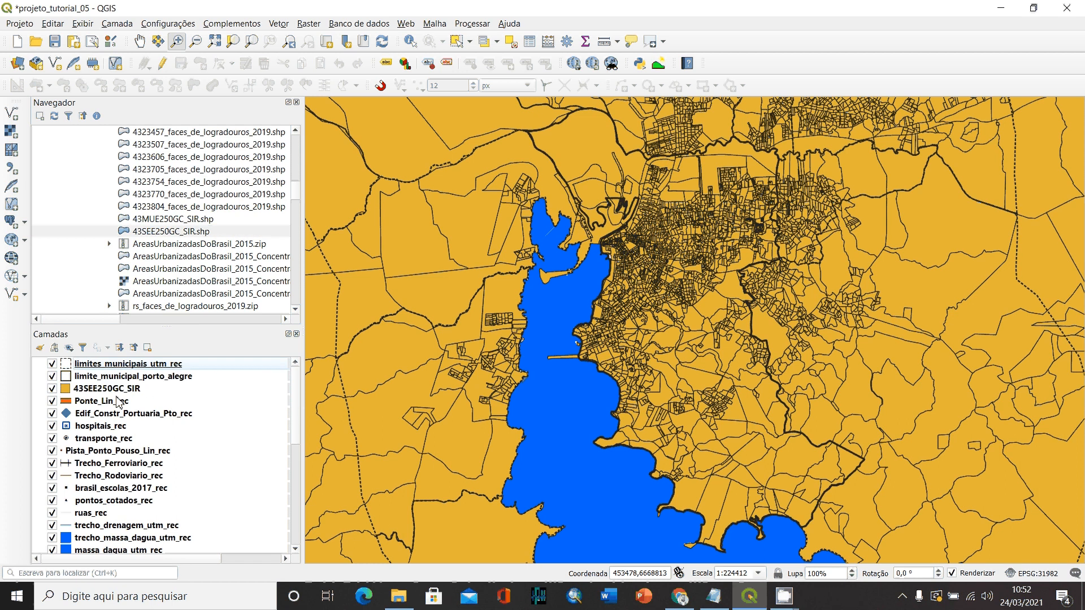
- Hide the limites_municipais_utm_rec layer, examine the census sectors around central Porto Alegre, and show the layer again
left_click(52, 364)
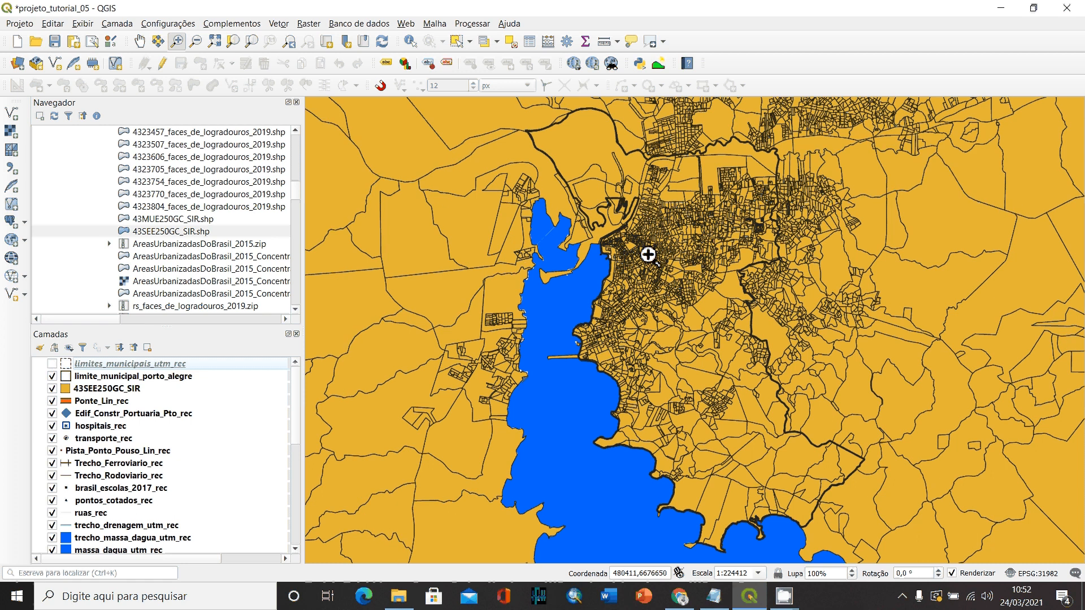
left_click_drag(580, 189, 771, 318)
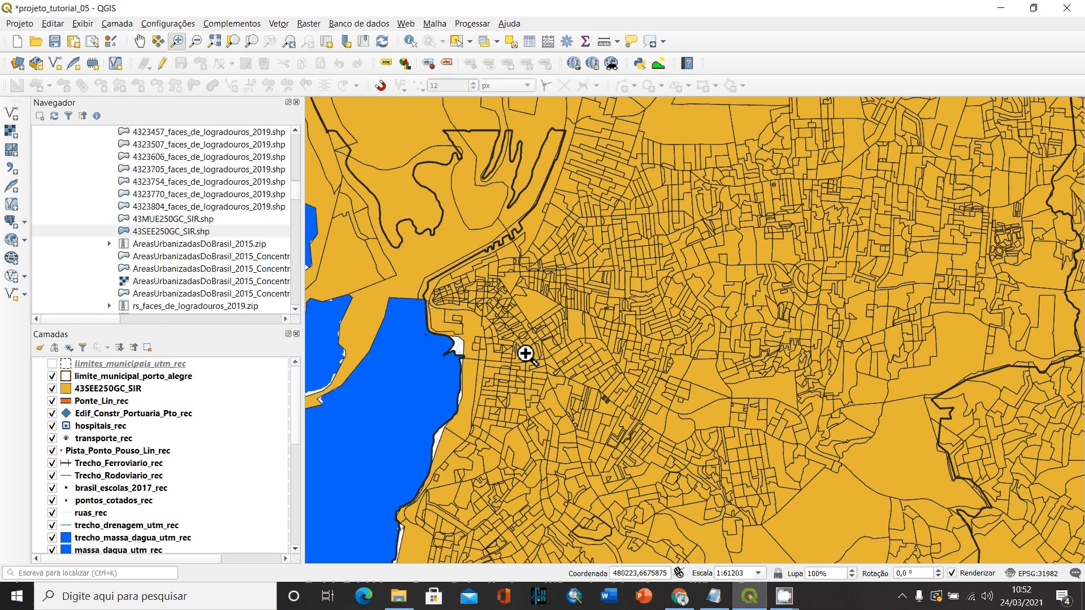
scroll(842, 390, "up", 1)
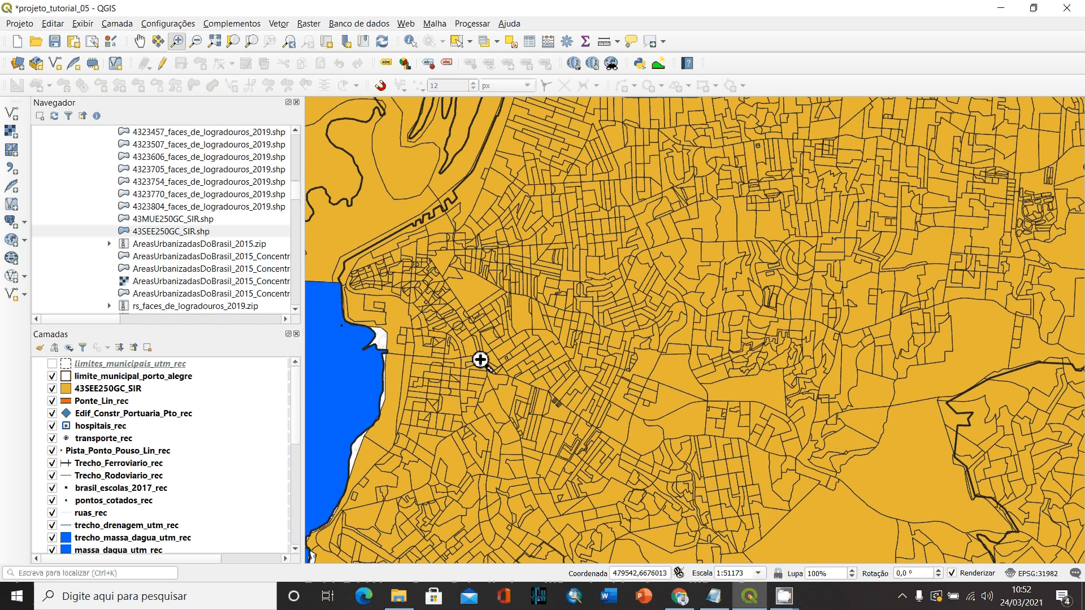
left_click(51, 364)
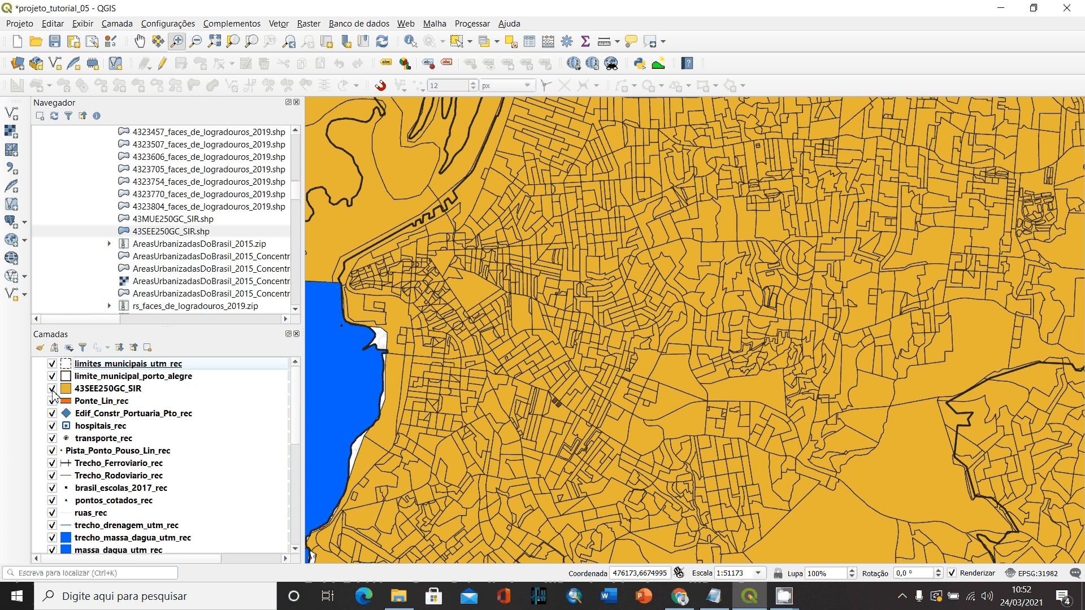
- Move the 43SEE250GC_SIR layer down the layer order to just beneath curvas_de_nivel_rec
left_click(96, 390)
left_click_drag(96, 393, 95, 550)
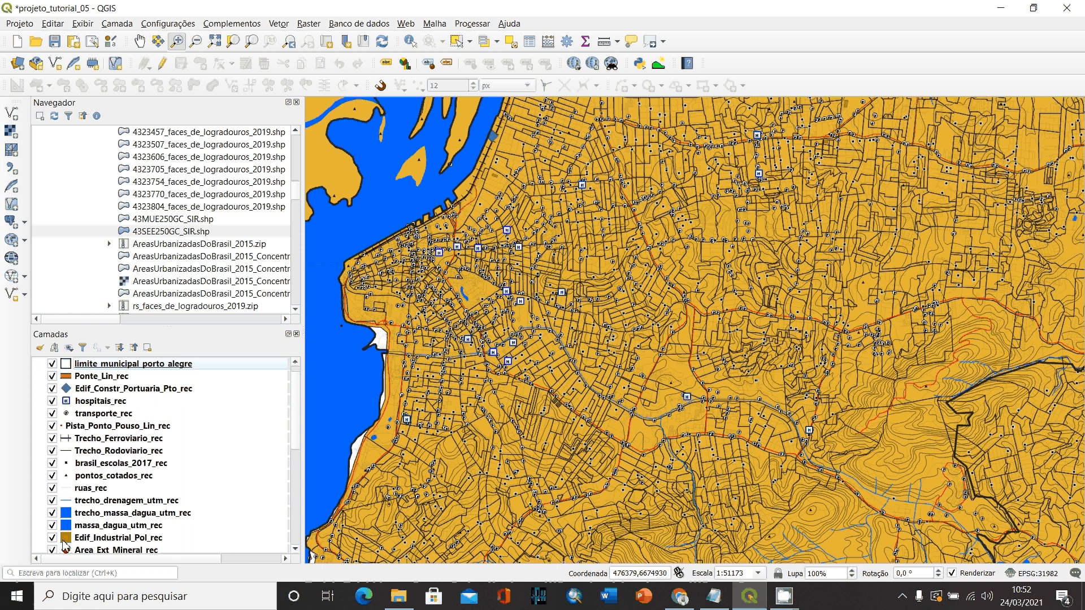
- Hide every layer from Ponte_Lin_rec down through curvas_de_nivel_rec, including hospitais_rec, ruas_rec and massa_dagua_utm_rec
left_click(53, 376)
left_click(53, 389)
left_click(52, 401)
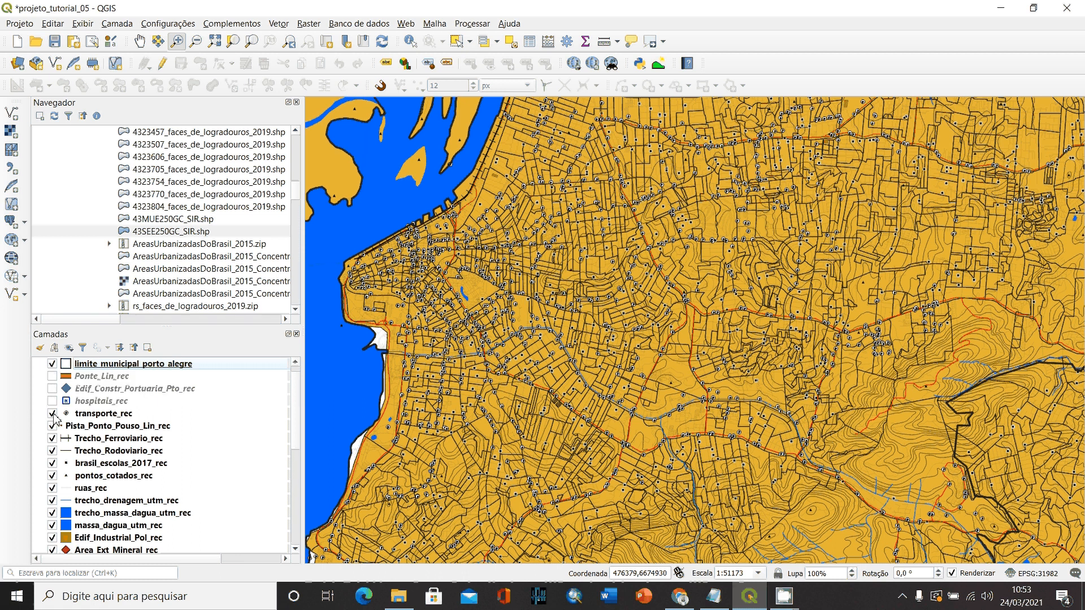
left_click(53, 414)
left_click(53, 426)
left_click(52, 439)
left_click(53, 451)
left_click(52, 464)
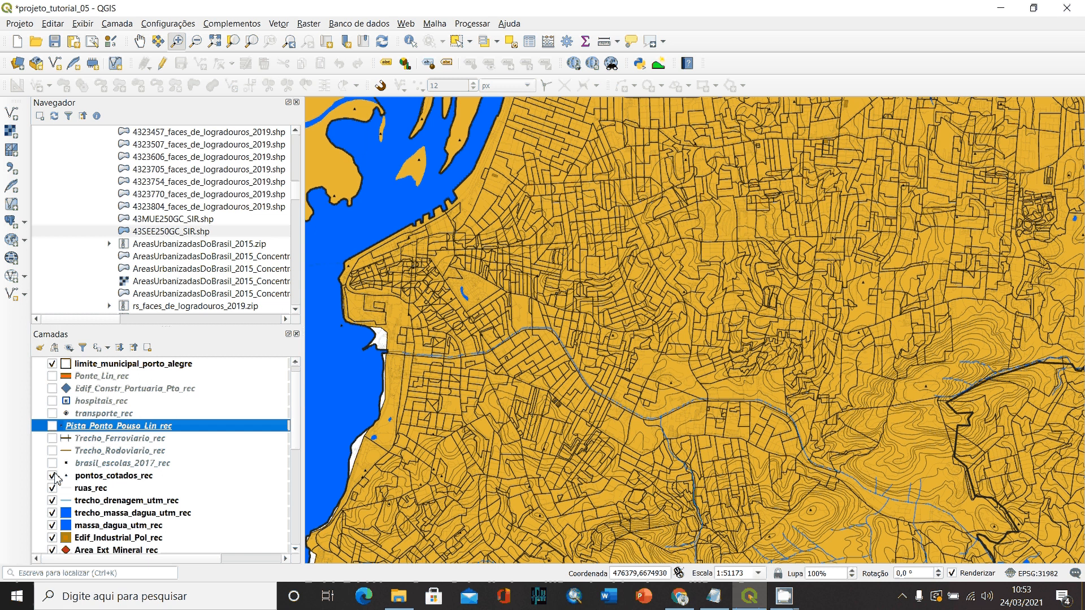
left_click(52, 476)
left_click(52, 489)
left_click(53, 500)
left_click(52, 513)
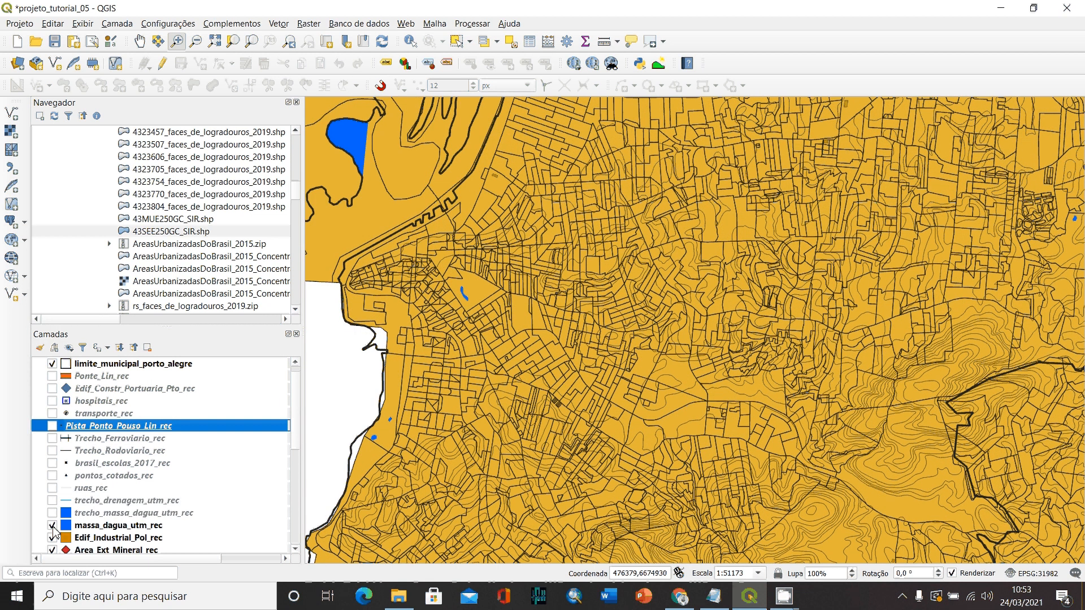
left_click(53, 525)
left_click(52, 538)
left_click(53, 550)
scroll(59, 498, "down", 2)
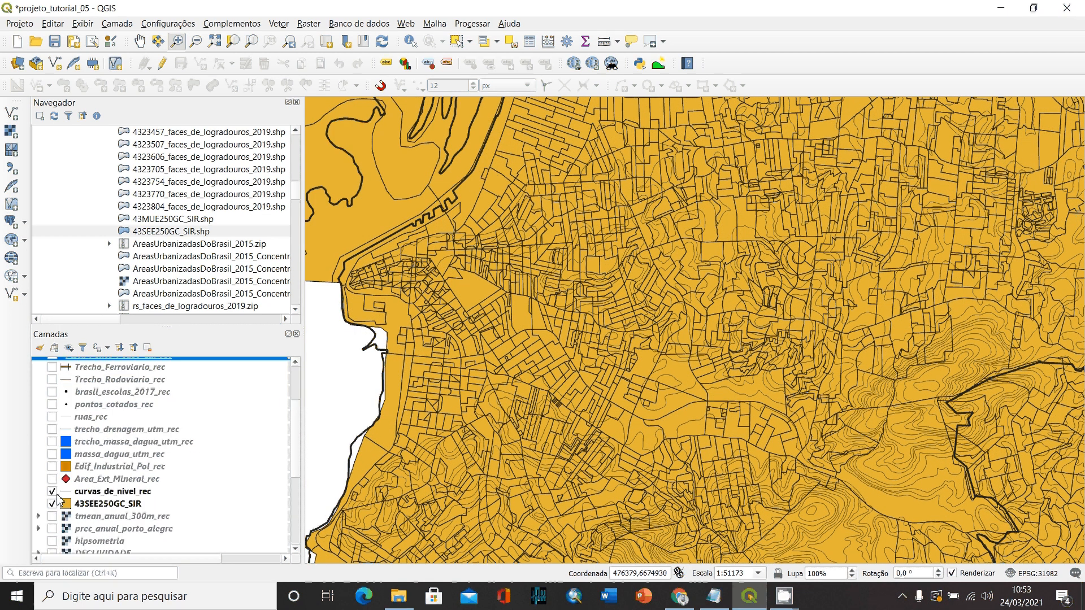
left_click(52, 491)
scroll(125, 483, "up", 2)
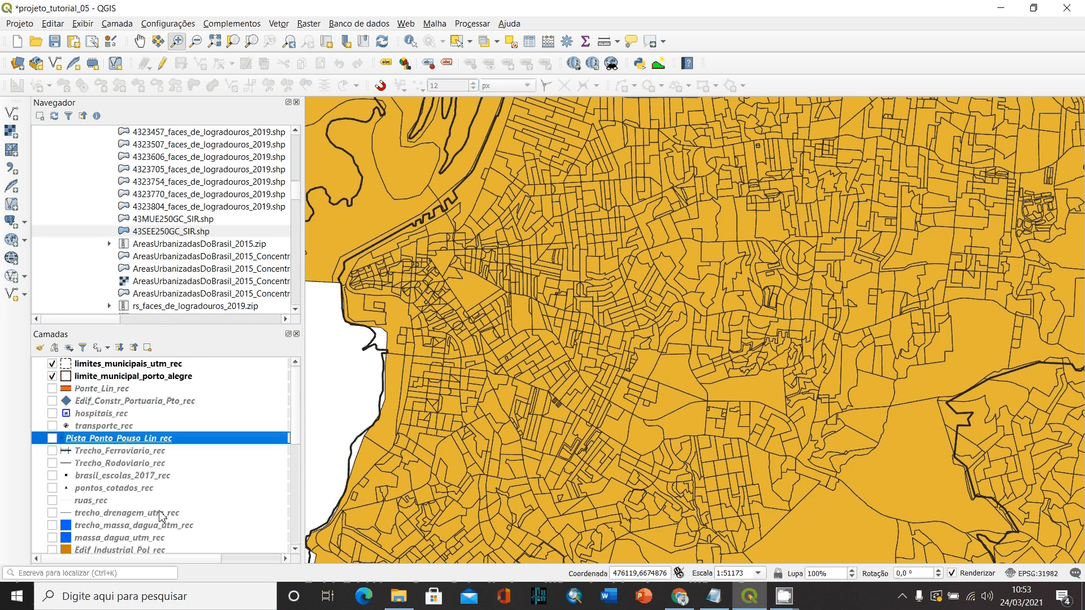
- View the full extent of the 43SEE250GC_SIR layer and examine its census sectors in the Porto Alegre region
scroll(161, 516, "down", 3)
right_click(106, 480)
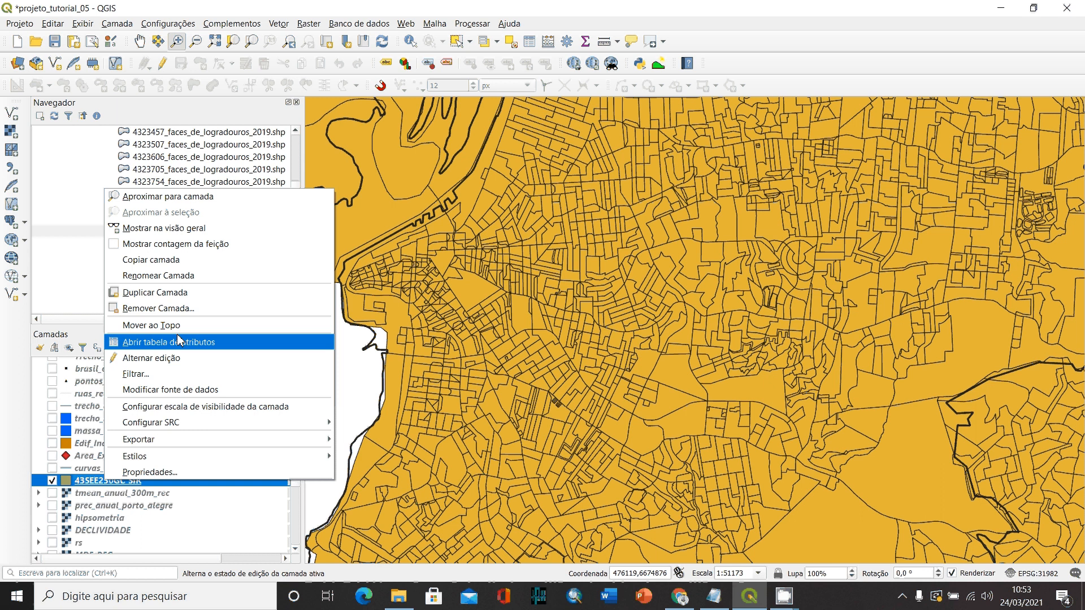
left_click(167, 196)
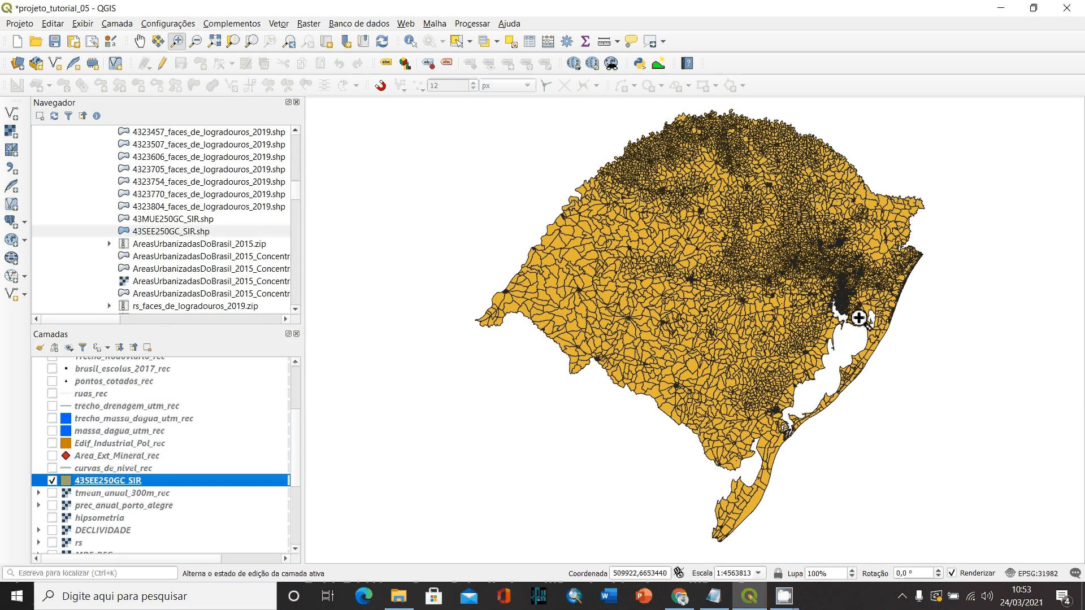
left_click(858, 315)
left_click_drag(858, 316, 814, 264)
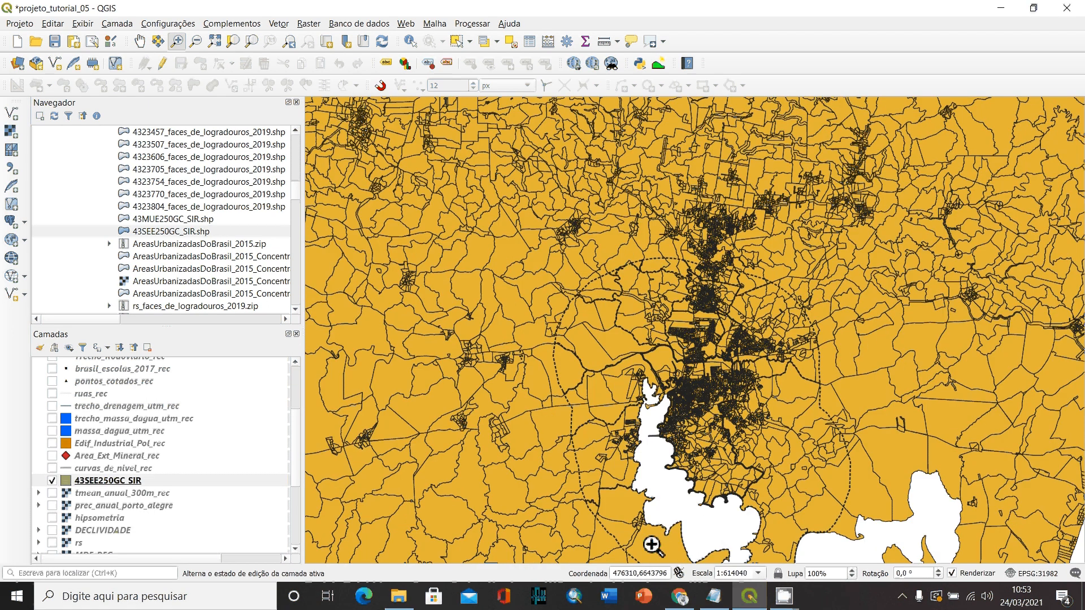
left_click_drag(565, 540, 848, 262)
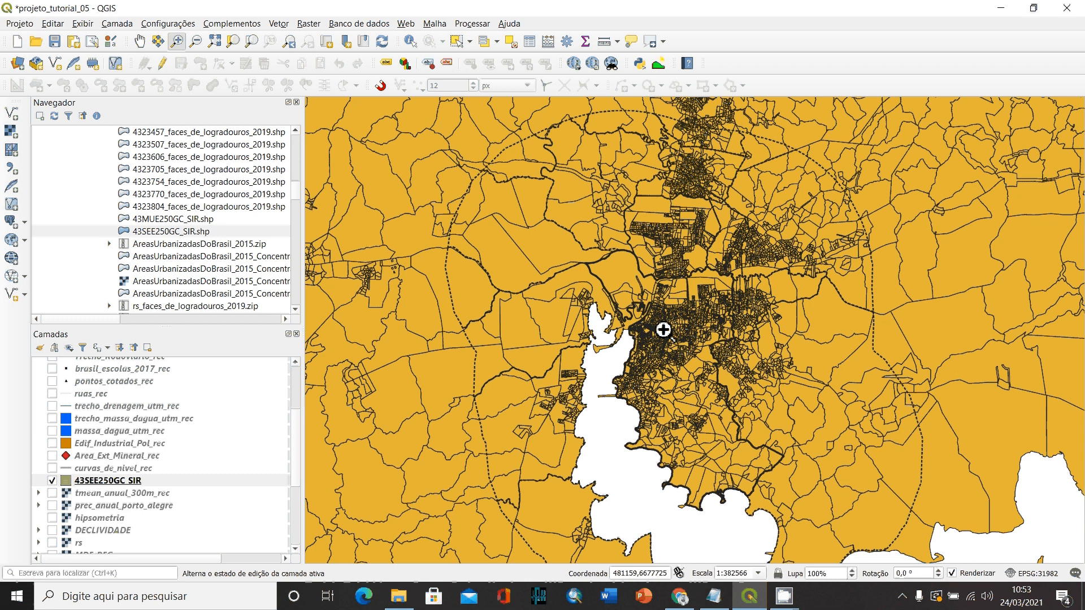
left_click_drag(805, 533, 575, 245)
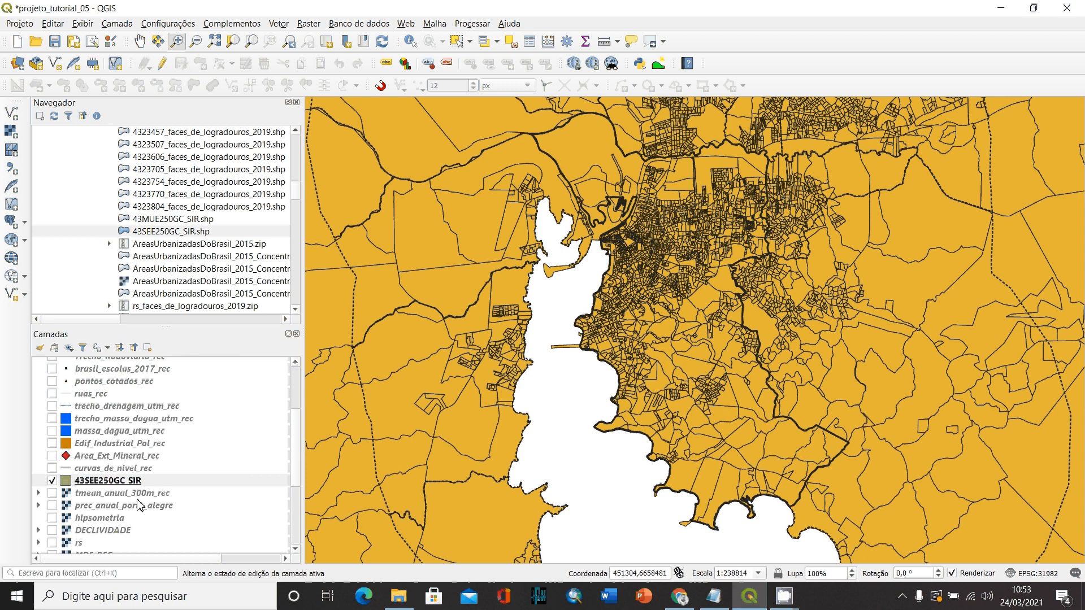
- Move the 43SEE250GC_SIR layer up the layer order to directly below limite_municipal_porto_alegre
scroll(107, 485, "up", 1)
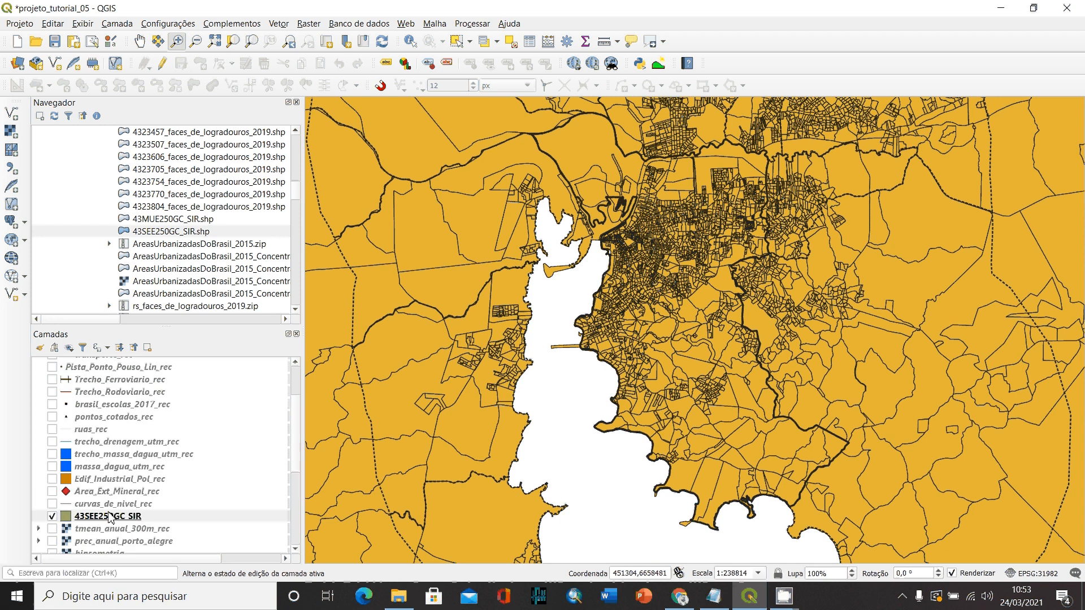
left_click_drag(111, 517, 122, 382)
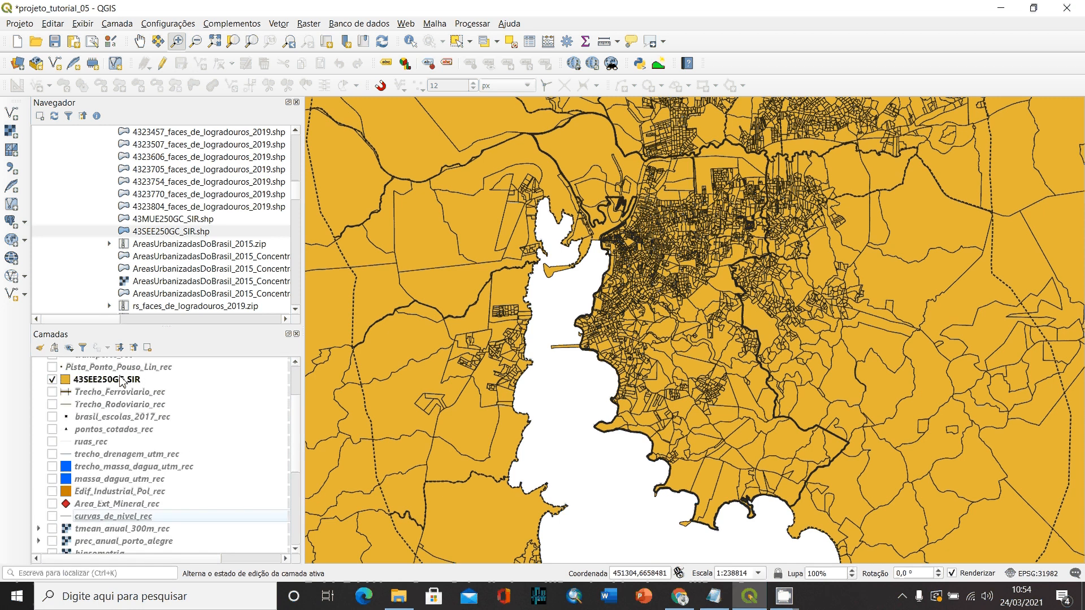
scroll(99, 456, "up", 2)
left_click_drag(100, 457, 64, 378)
- Open the attribute table of 43SEE250GC_SIR and look through its columns up to NM_MESO
right_click(108, 390)
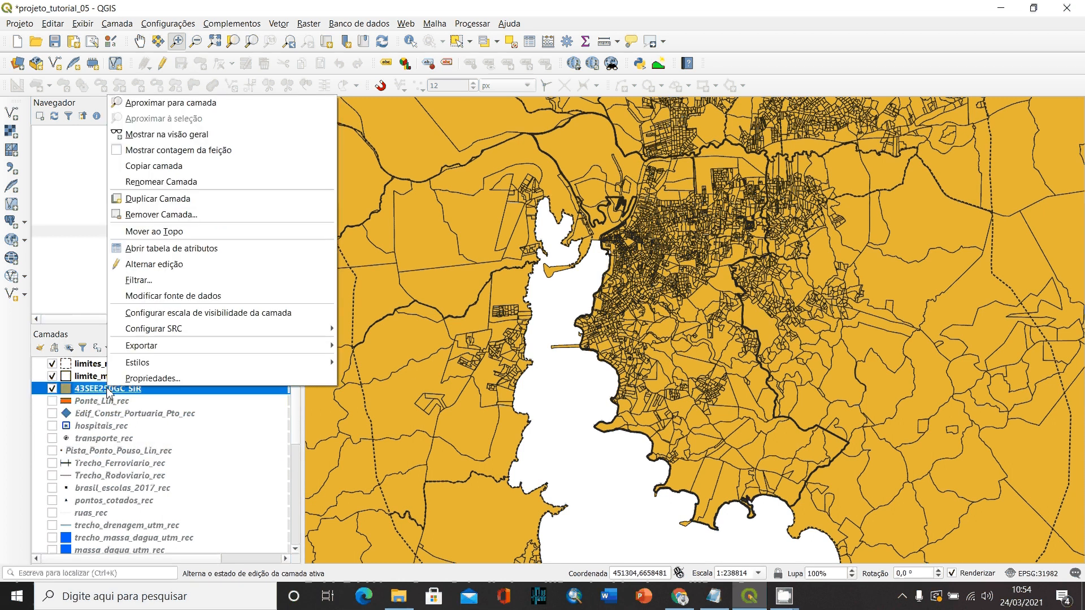
left_click(102, 389)
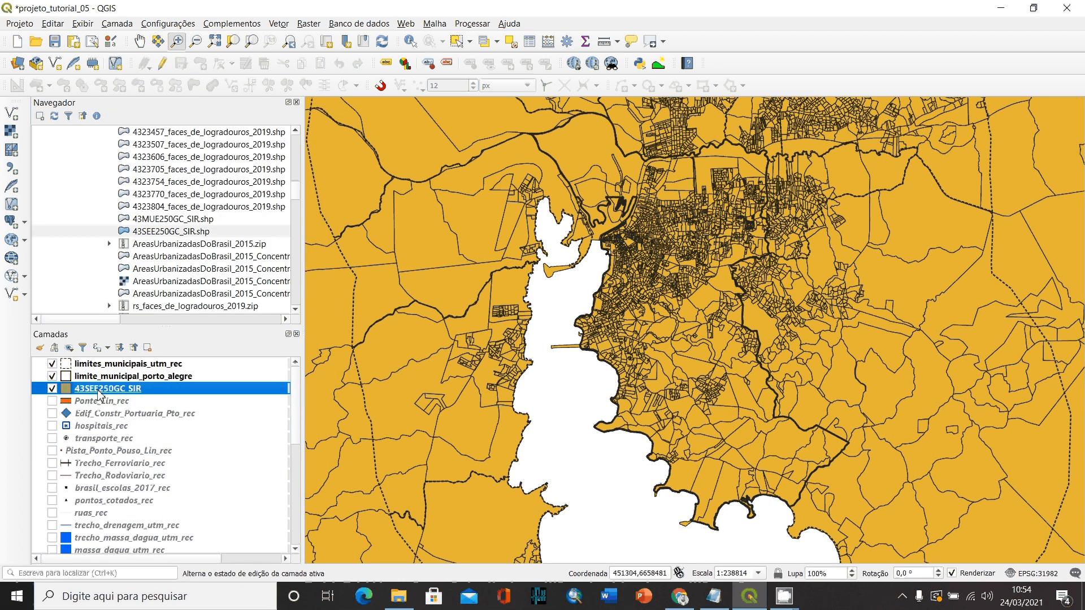
right_click(97, 390)
left_click(151, 254)
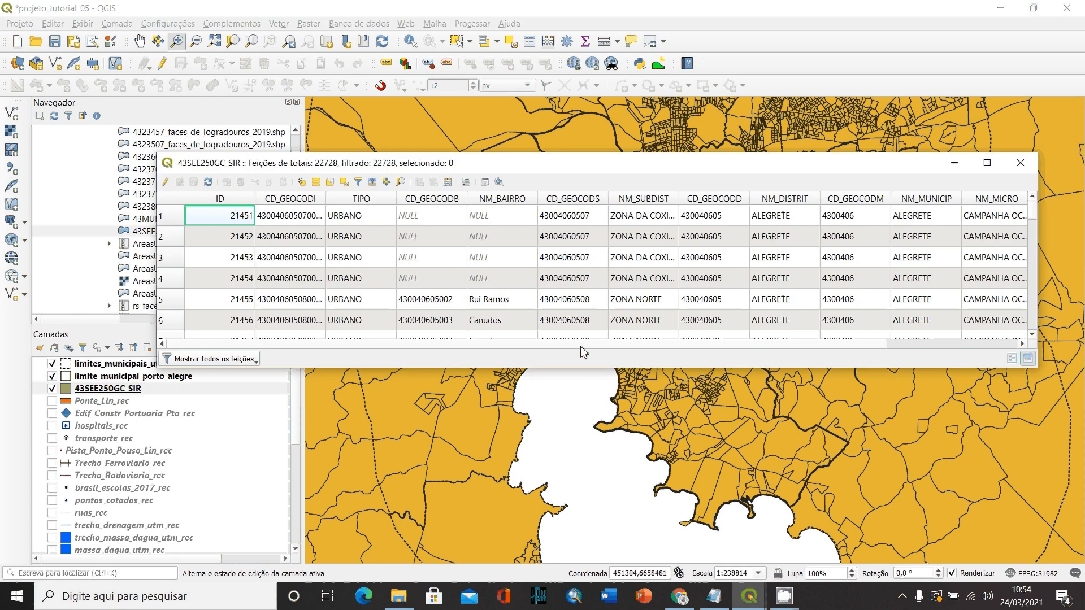
left_click(1023, 344)
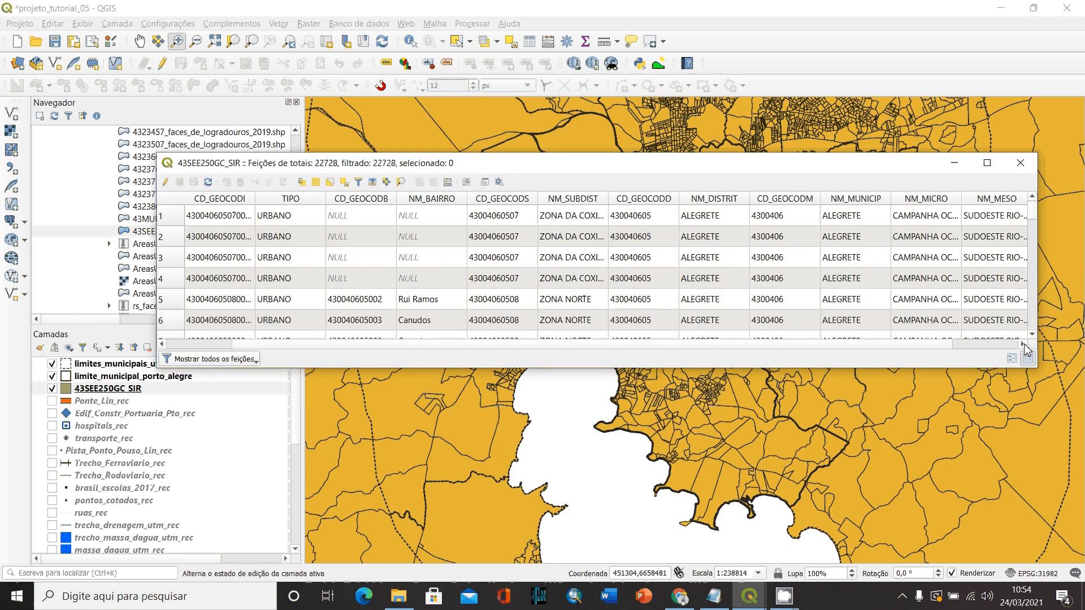
left_click(1024, 344)
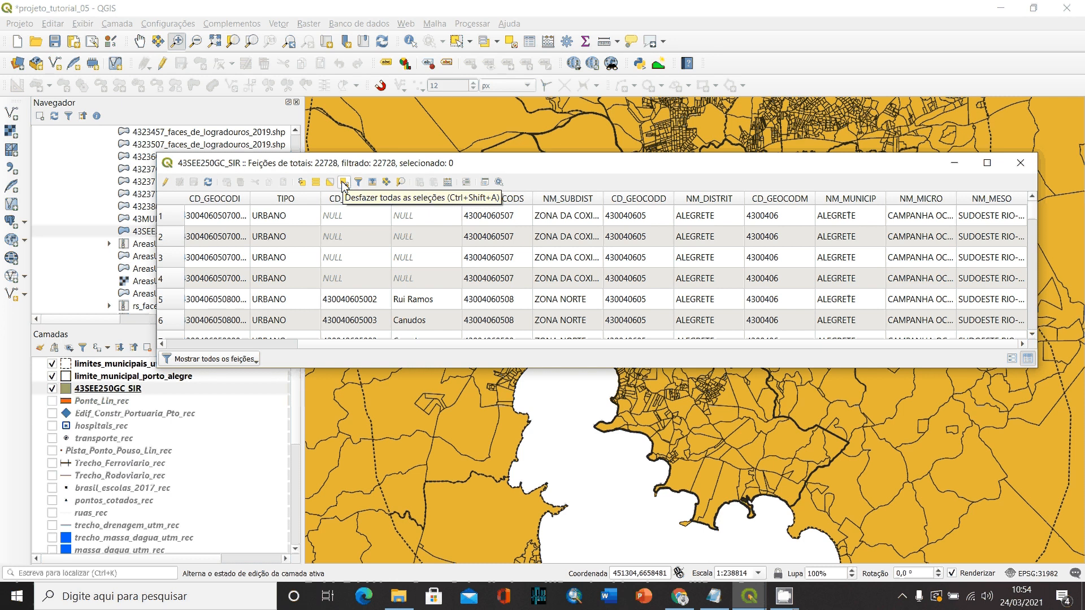
- Start a select-by-expression query on 43SEE250GC_SIR with the NM_MUNICIP field followed by one equals operator
left_click(302, 182)
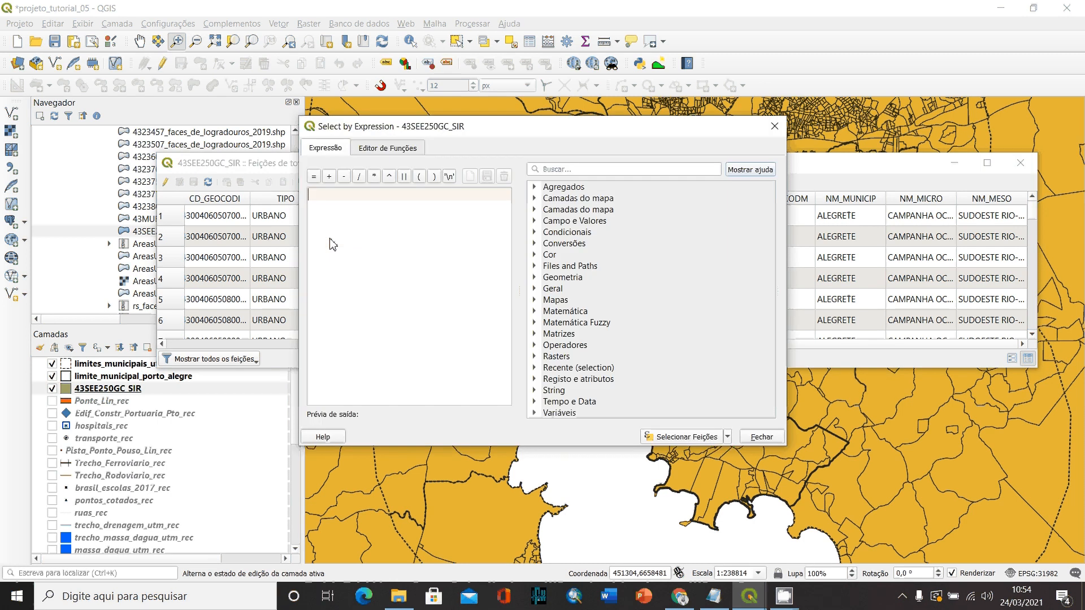
double_click(560, 222)
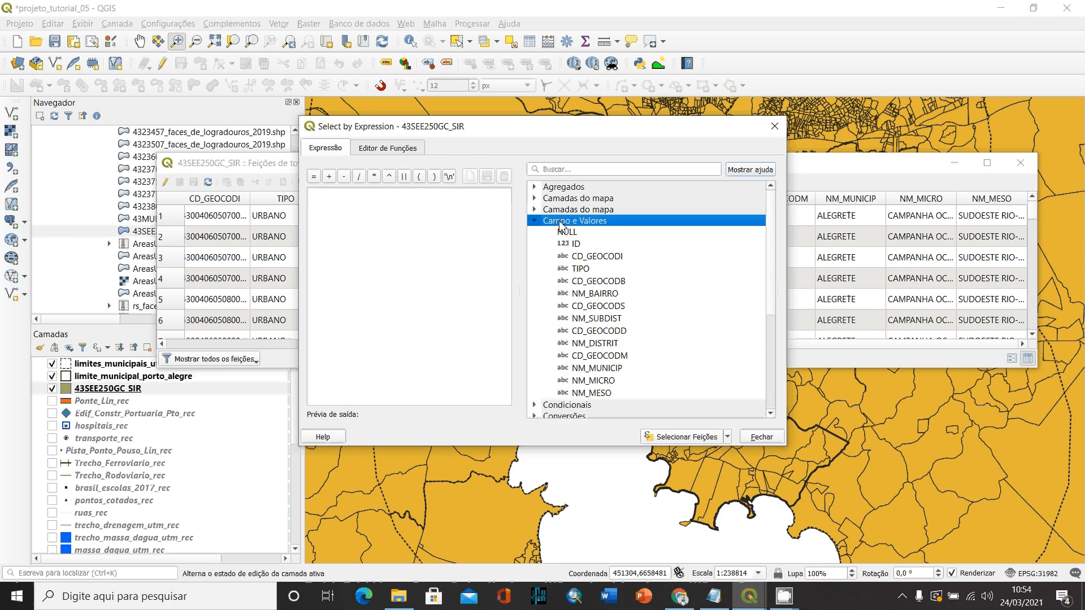
scroll(653, 300, "down", 1)
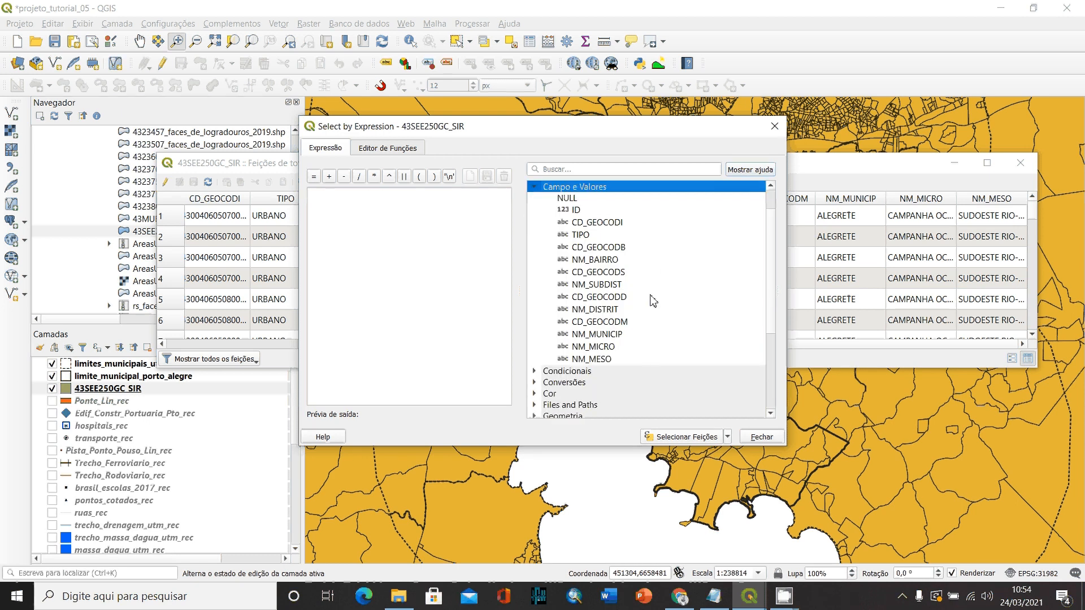
left_click(599, 338)
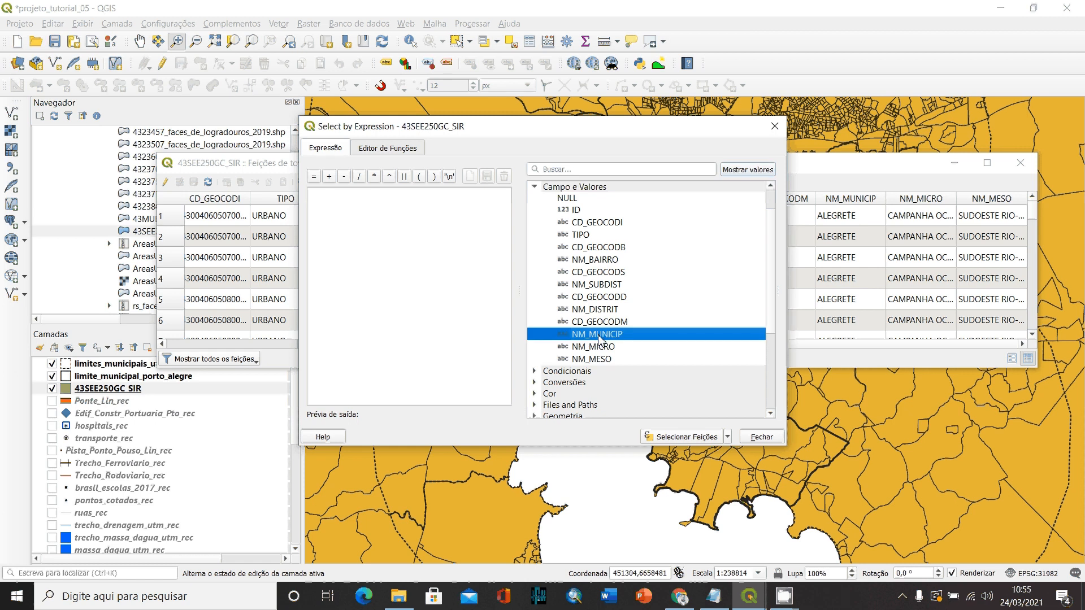
double_click(599, 334)
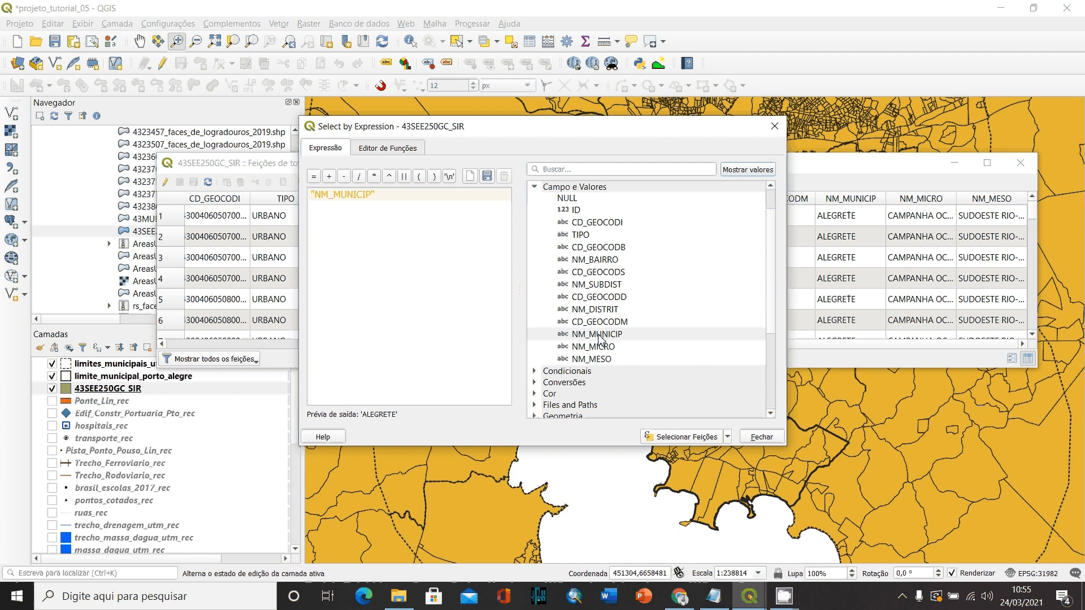
double_click(315, 178)
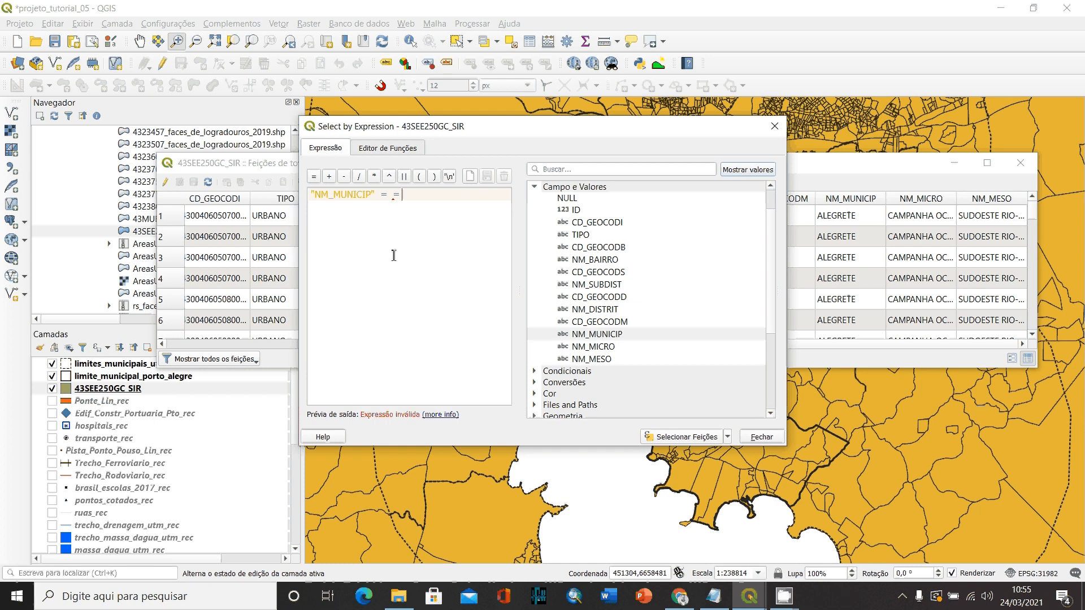
key("BackSpace")
key("BackSpace")
key("BackSpace")
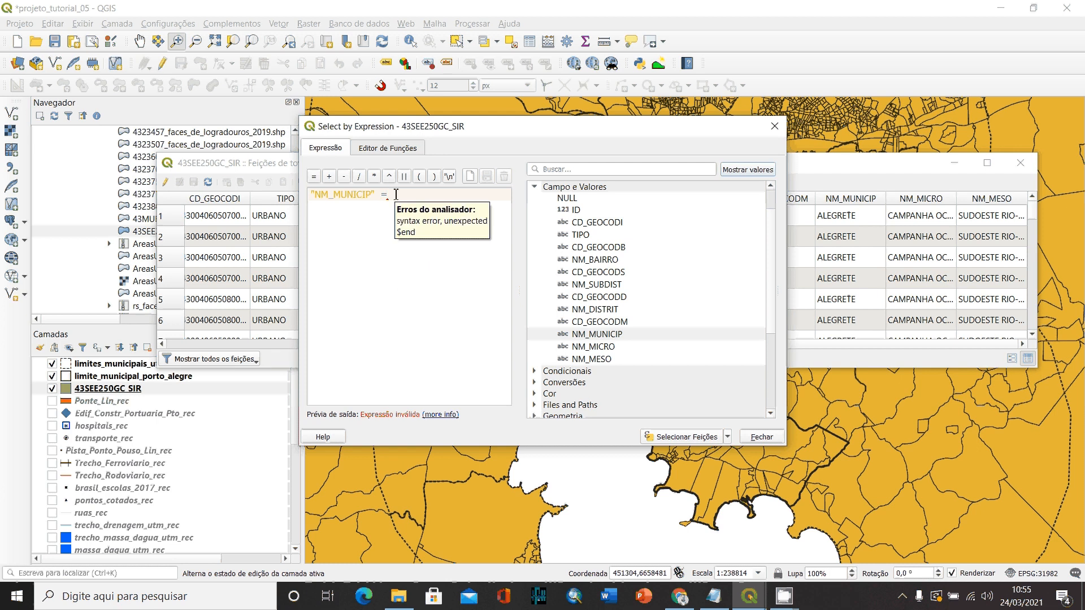
- Show the field values in the expression builder and search the NM_MUNICIP values for "porto alegre"
left_click(754, 172)
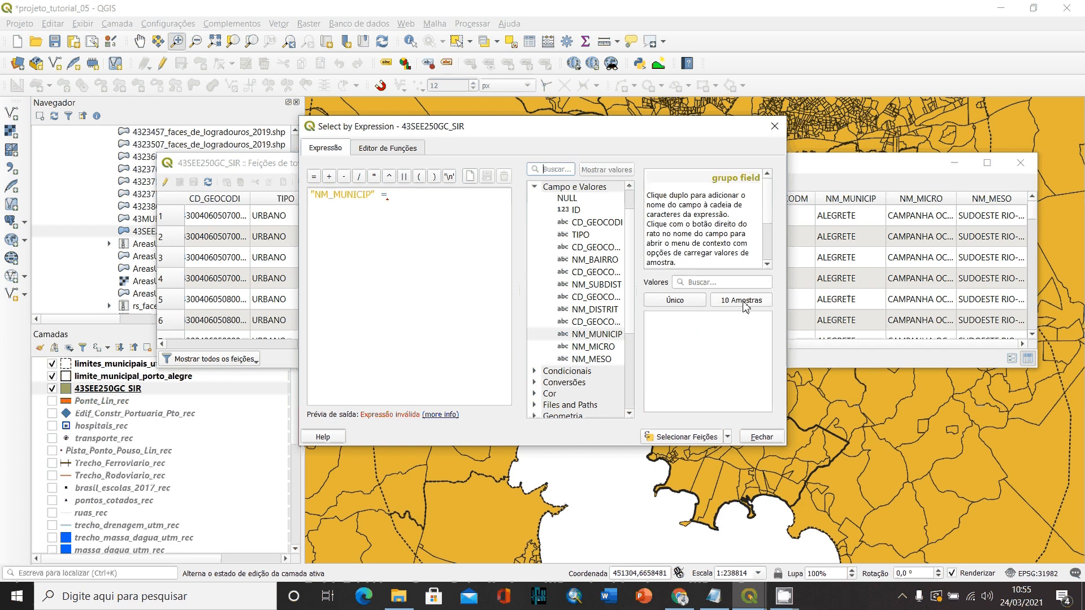
left_click(711, 284)
type("porto ale")
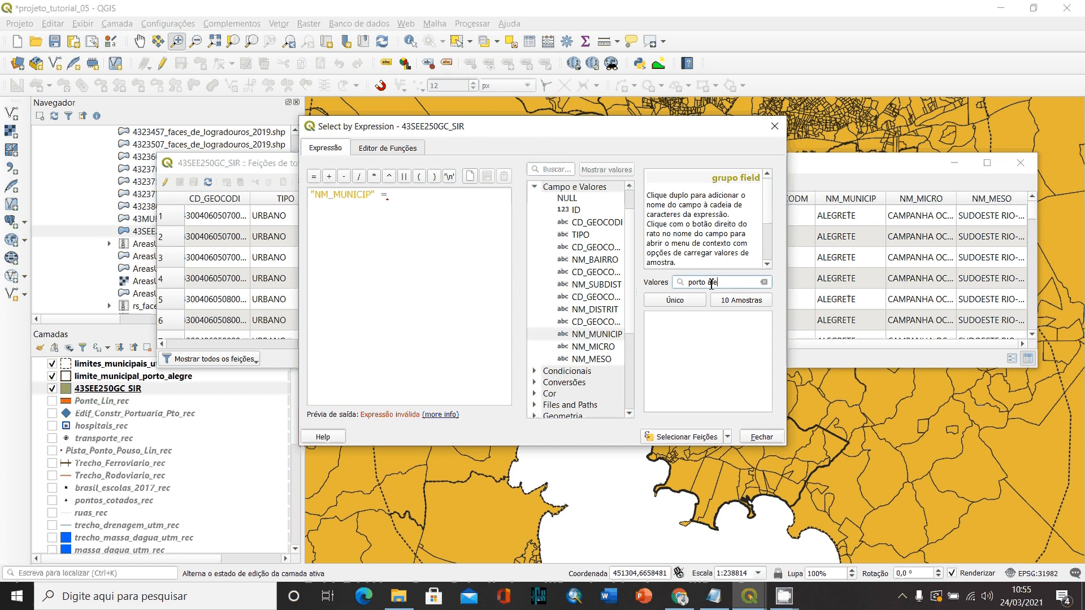
type("gre")
left_click(597, 335)
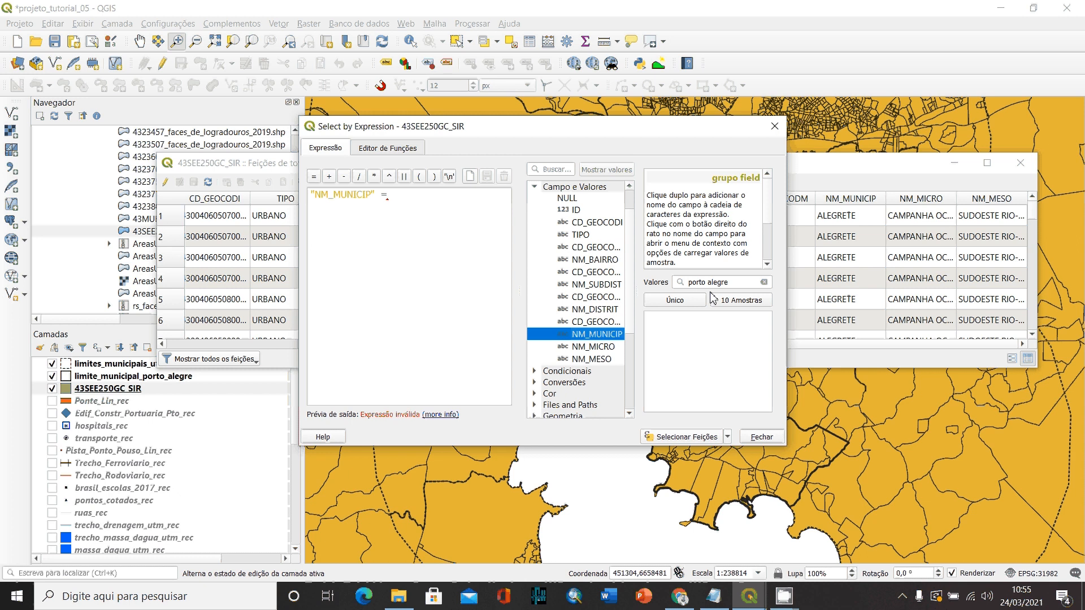
- Complete the expression after the equals operator with PORTO ALEGRE in capitals, enclosed in double quotes
left_click(413, 196)
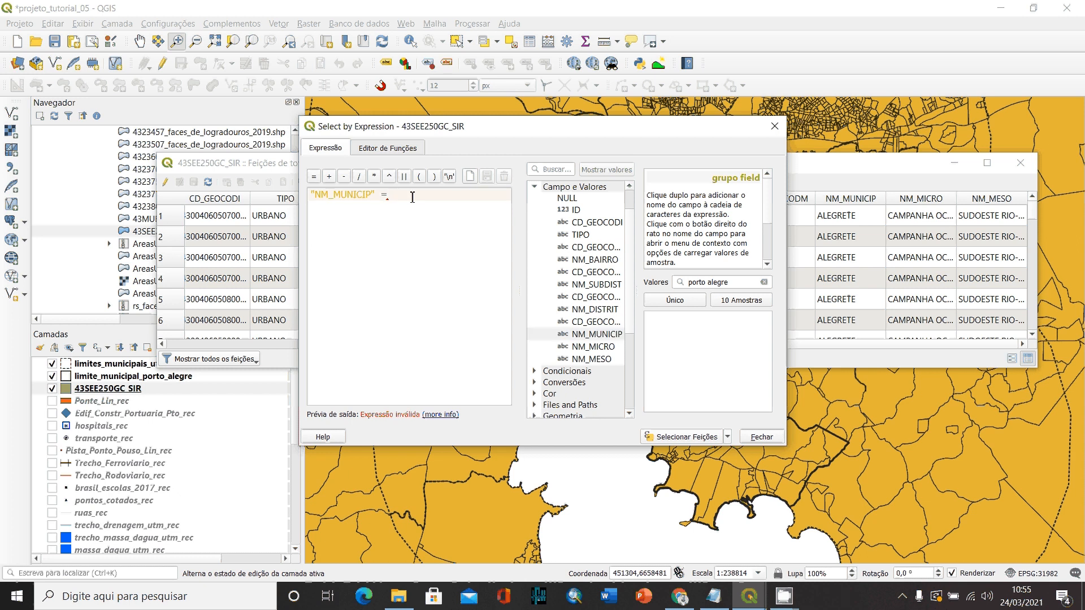
key("Caps_Lock")
type("\"PORTO A")
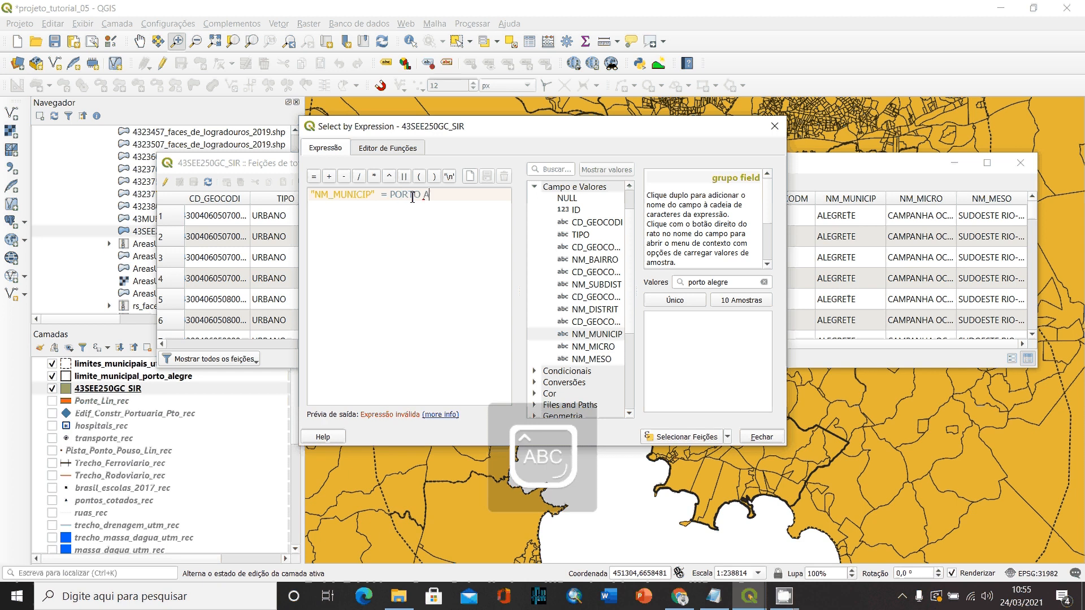
type("LEGRE")
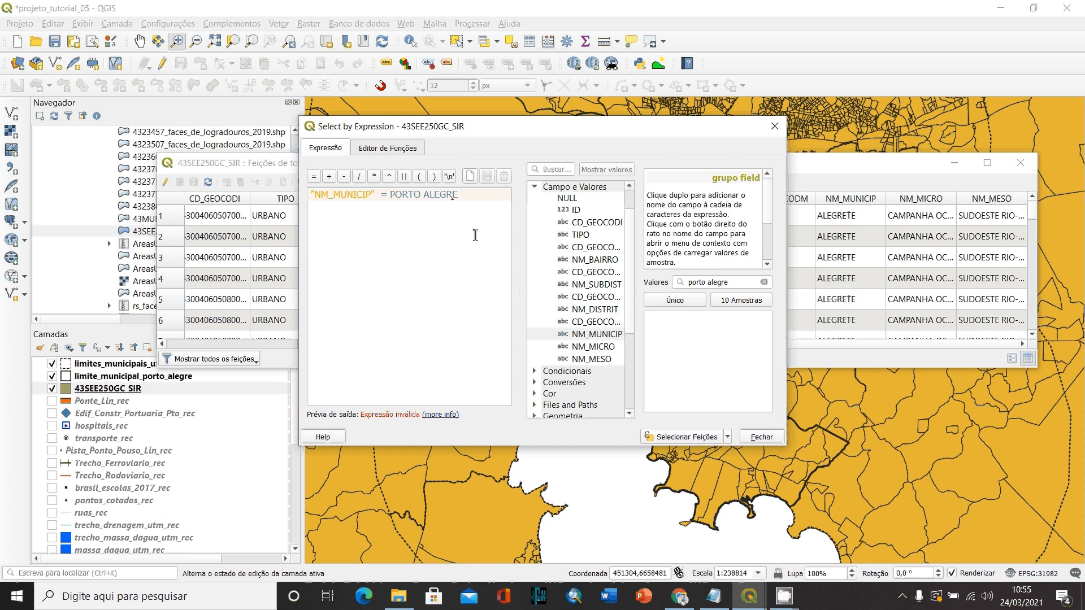
type("\"")
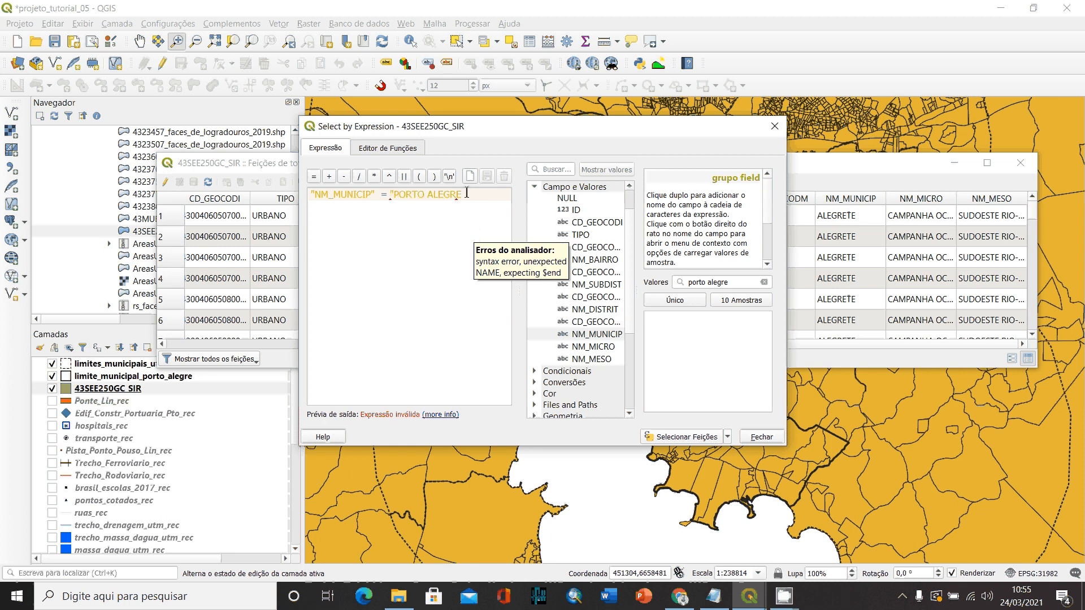
left_click(467, 193)
type("\"")
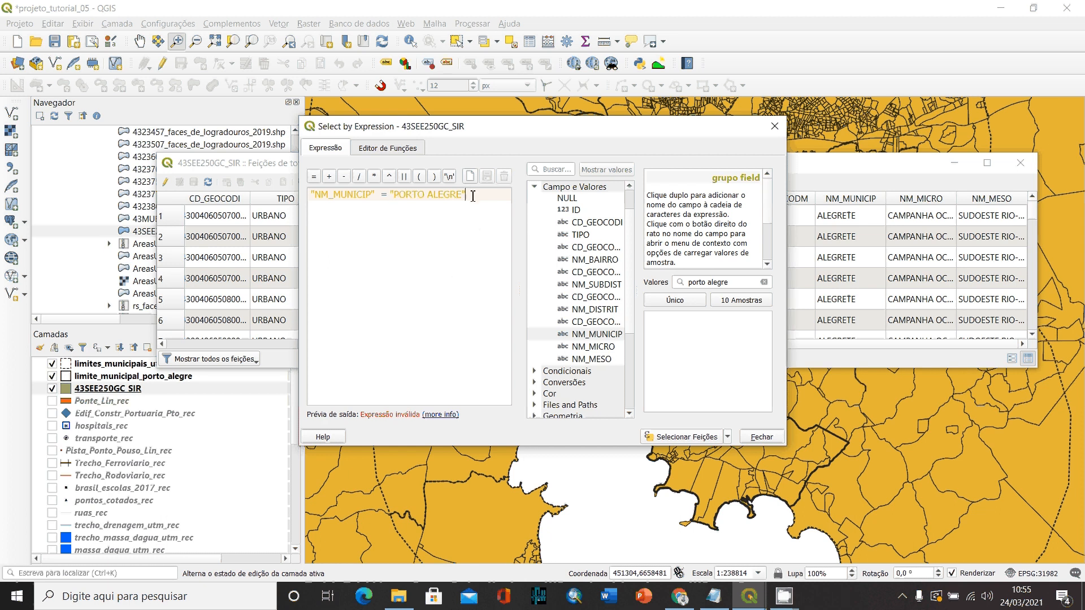
- Replace the double quotes around PORTO ALEGRE with single quotes and check the wording of the expression
key("BackSpace")
left_click(394, 194)
key("BackSpace")
type("'")
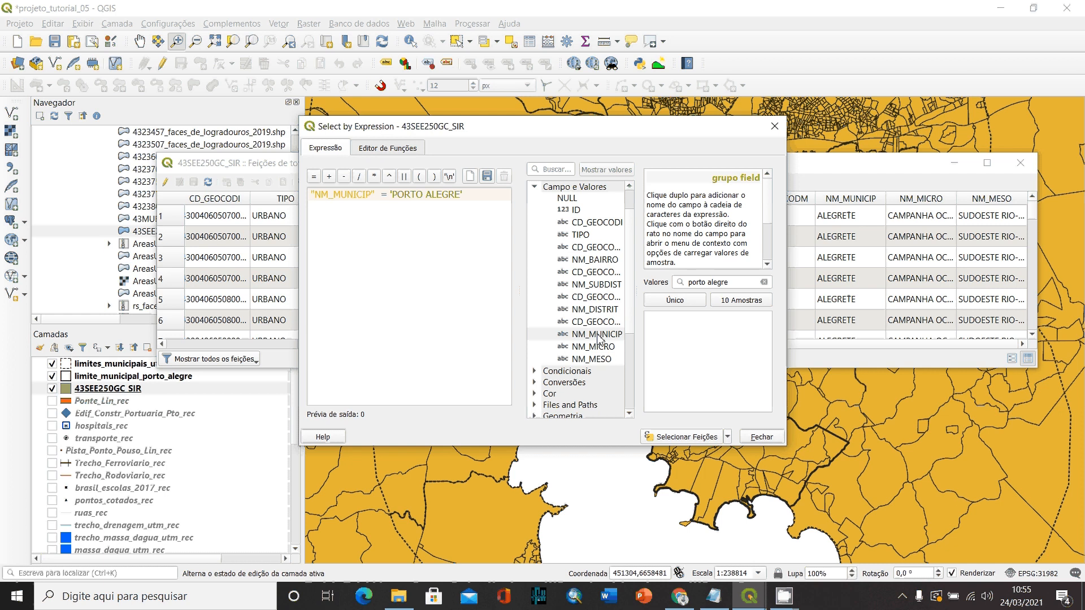
double_click(385, 194)
left_click_drag(394, 195, 463, 193)
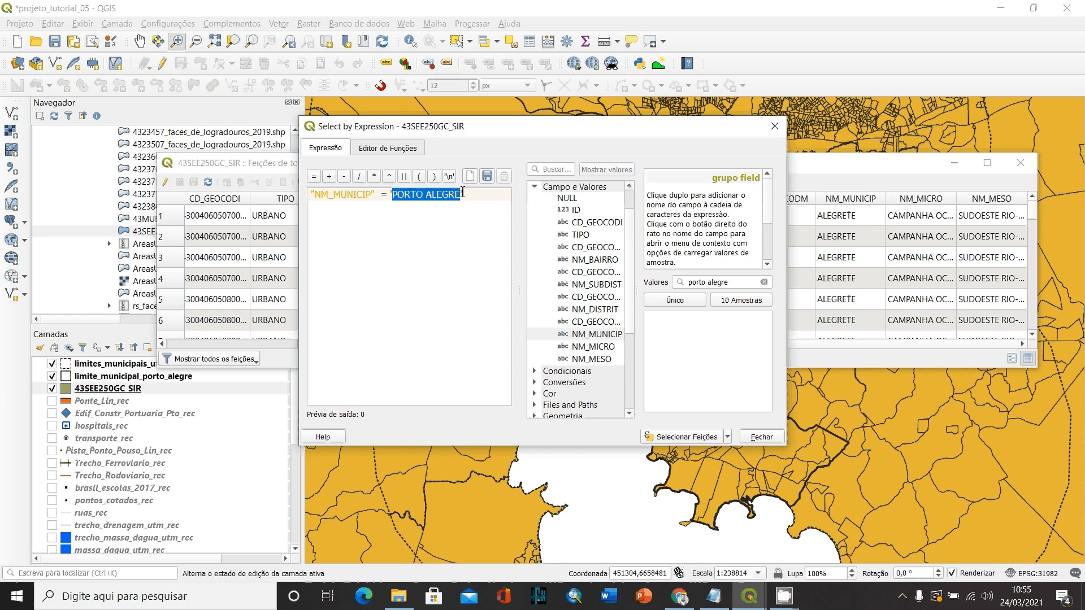
left_click(464, 195)
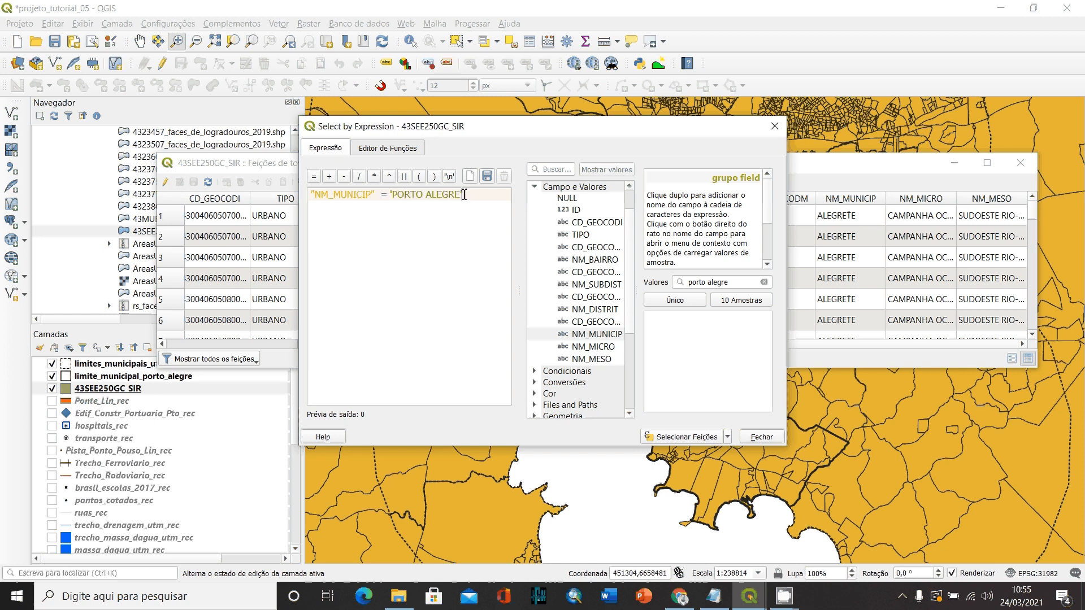
left_click(393, 195)
- Select the features matching the expression, then close the query dialog and minimize the attribute table to reveal the map
left_click(703, 443)
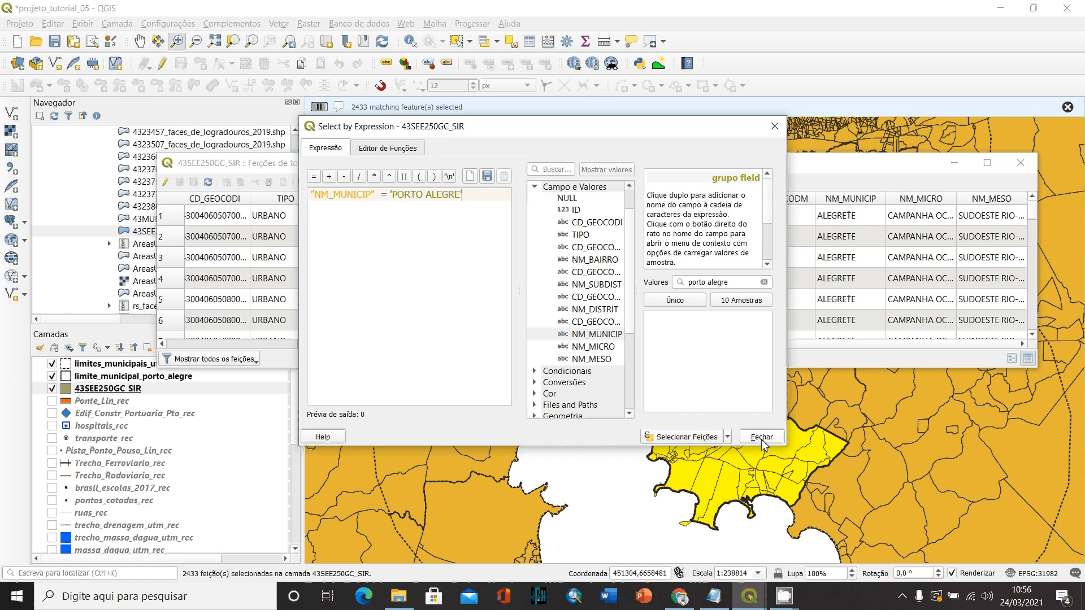
left_click(762, 437)
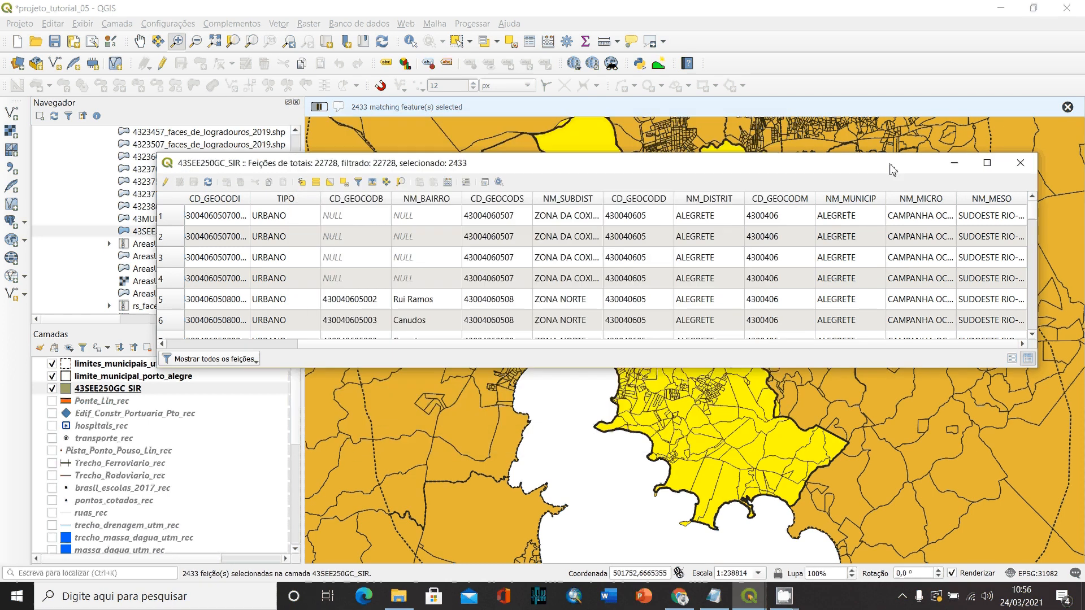
left_click_drag(892, 169, 883, 507)
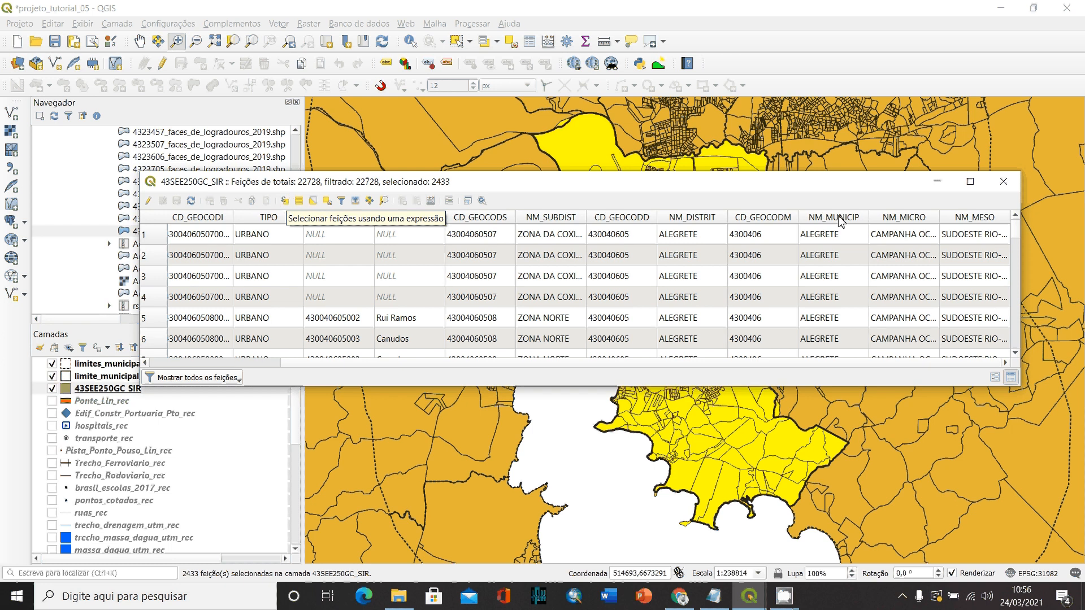
left_click(937, 182)
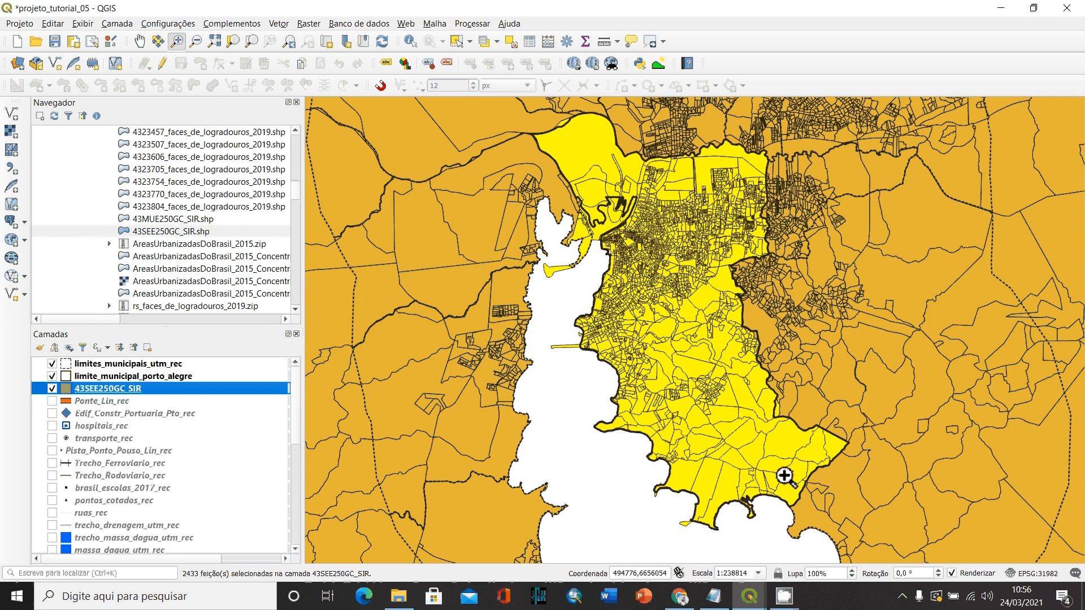
- Start exporting only the selected features of the 43SEE250GC_SIR layer to a new vector file
right_click(117, 393)
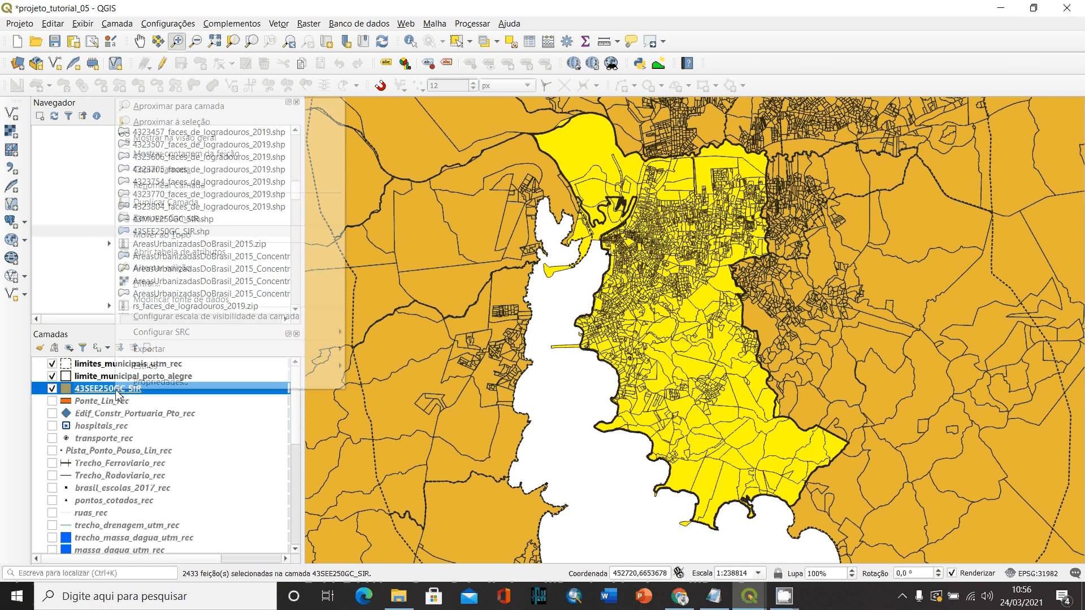
mouse_move(150, 355)
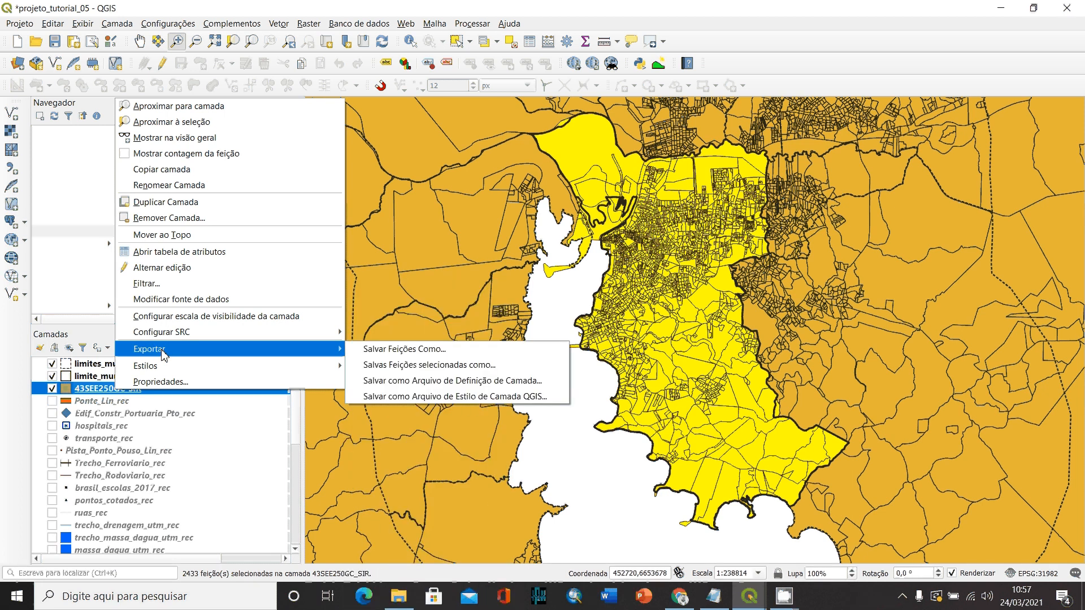
left_click(91, 392)
right_click(91, 392)
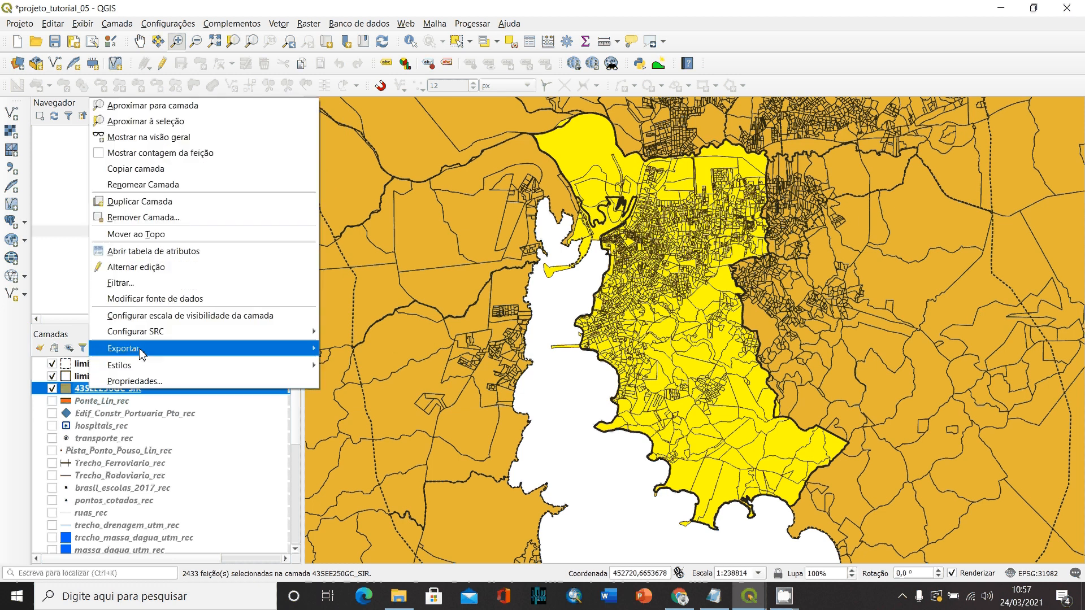
mouse_move(271, 354)
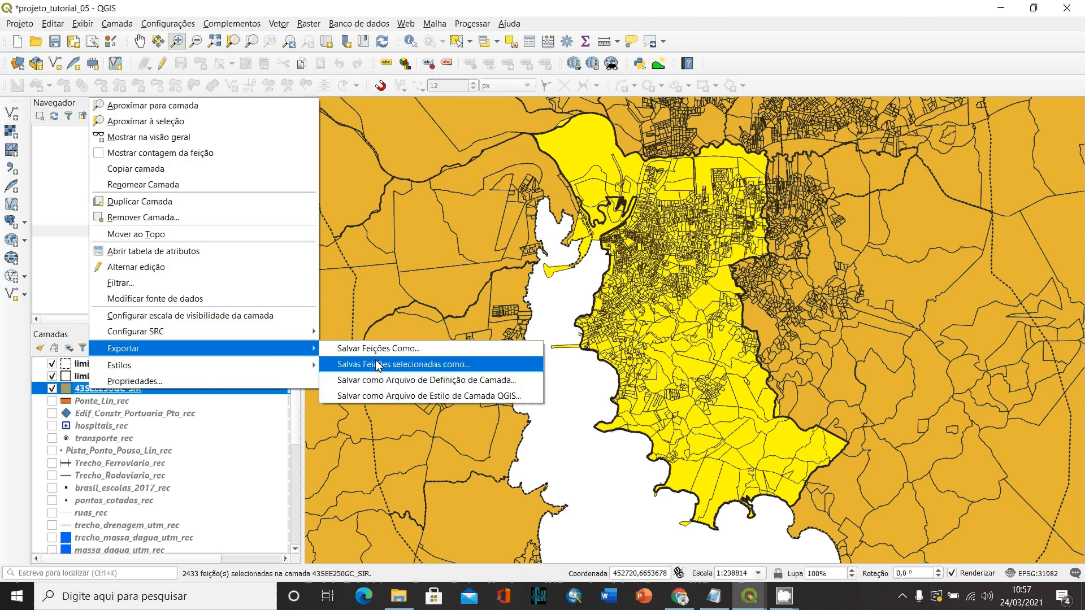
left_click(428, 365)
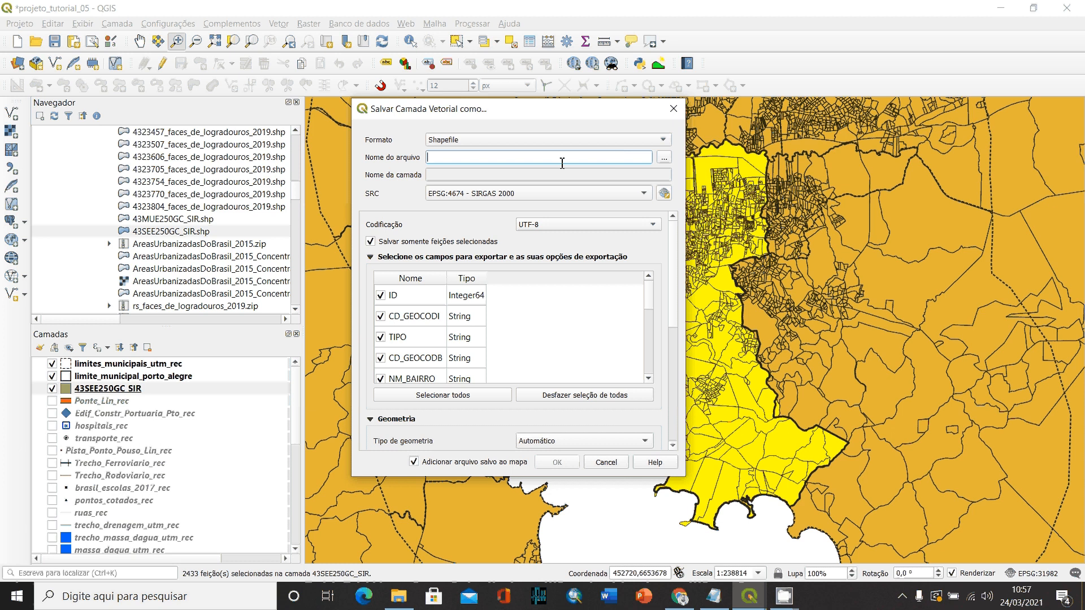
- Set the output shapefile to limites_setores_censitarios_porto_alegre in the TUTORIAL_05 folder
left_click(665, 158)
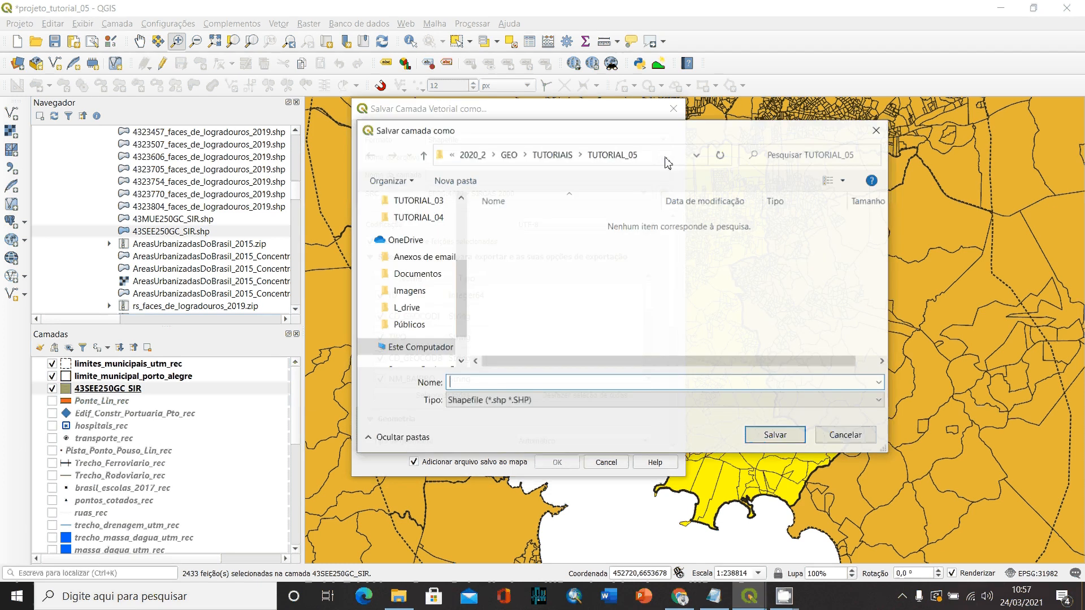
left_click(621, 159)
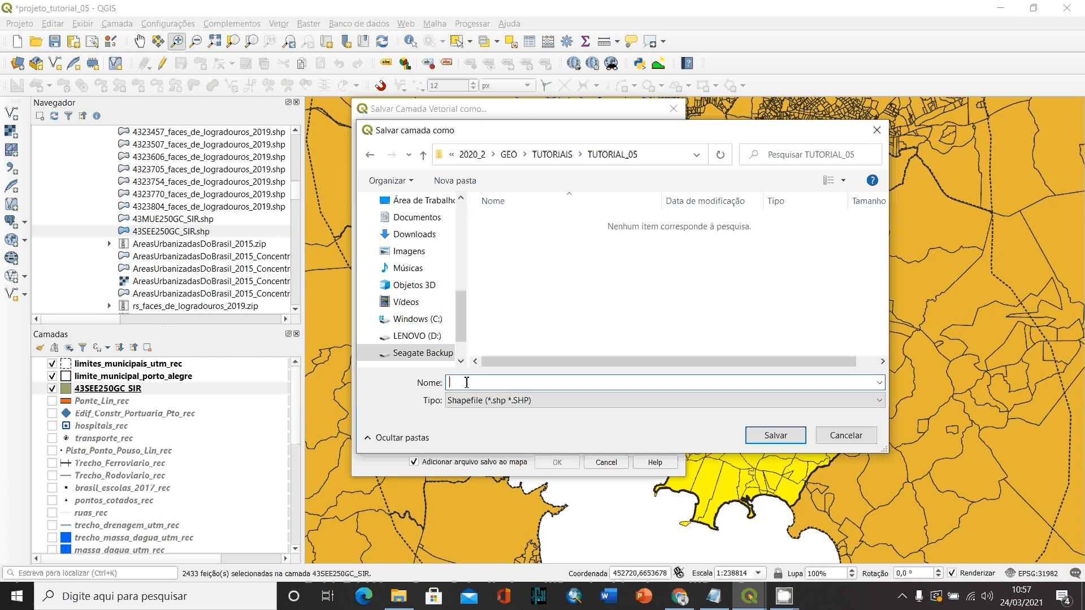
type("limite")
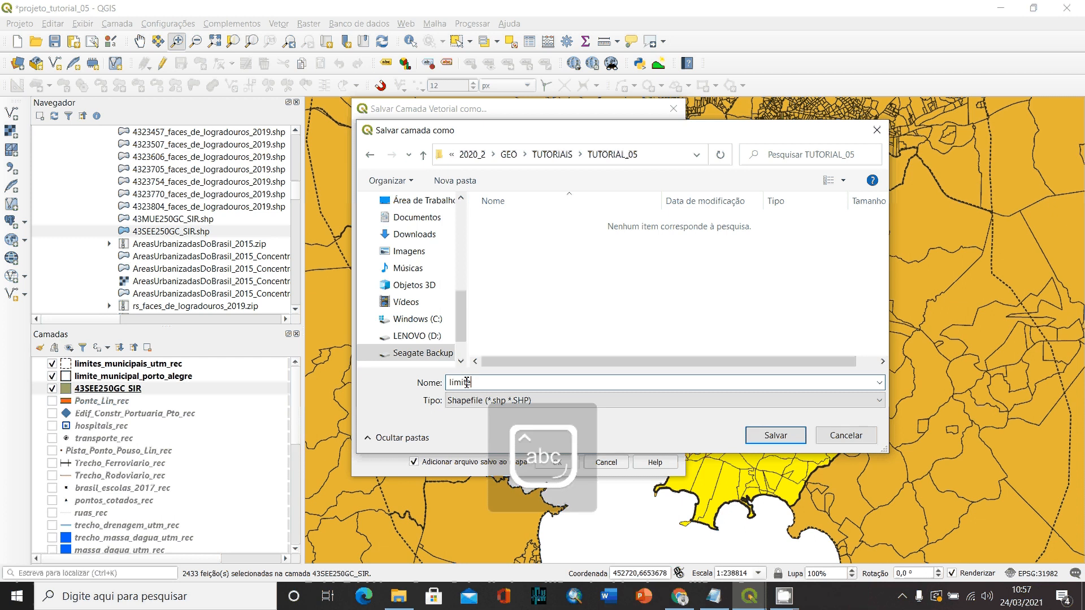
type("s_se")
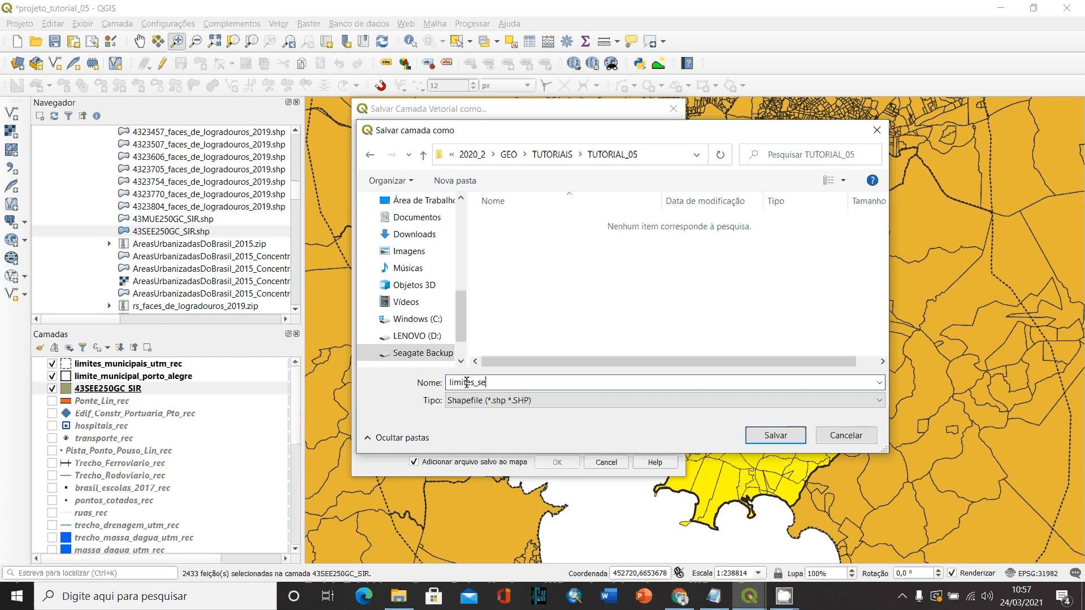
type("tores_censitarios_porto_alegre")
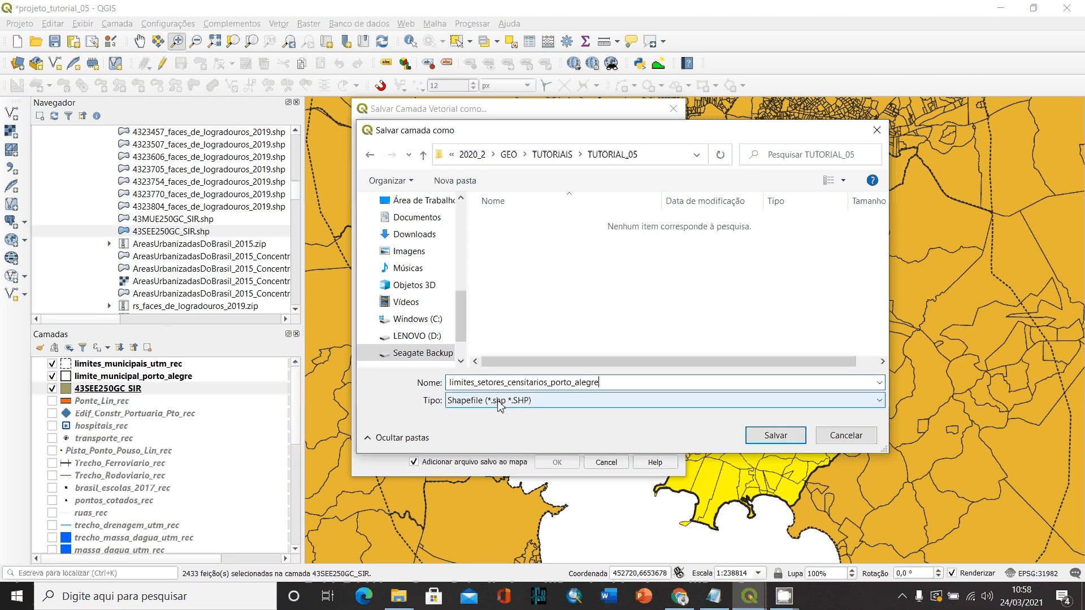
left_click(782, 442)
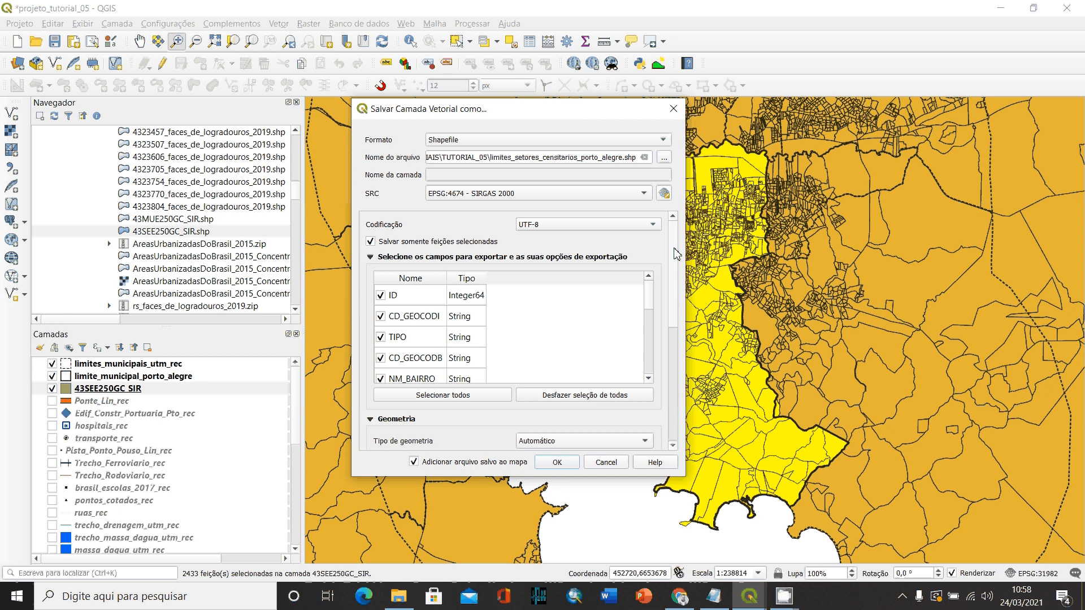
- Set the export's coordinate system to the project CRS EPSG:31982 - SIRGAS 2000 / UTM zone 22S and run the export
left_click_drag(675, 250, 702, 248)
left_click(665, 194)
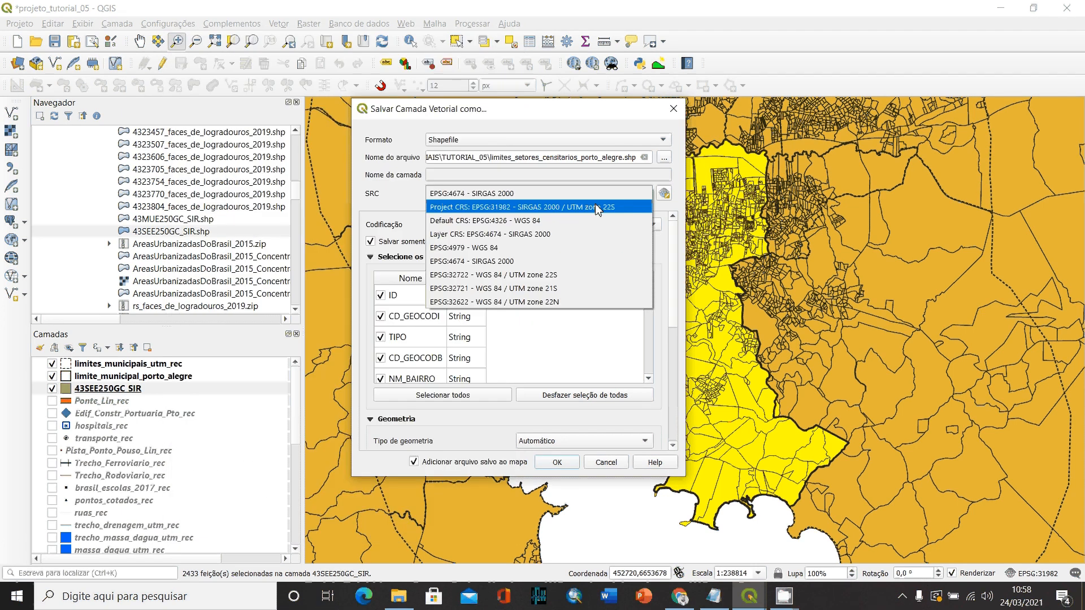
left_click(595, 207)
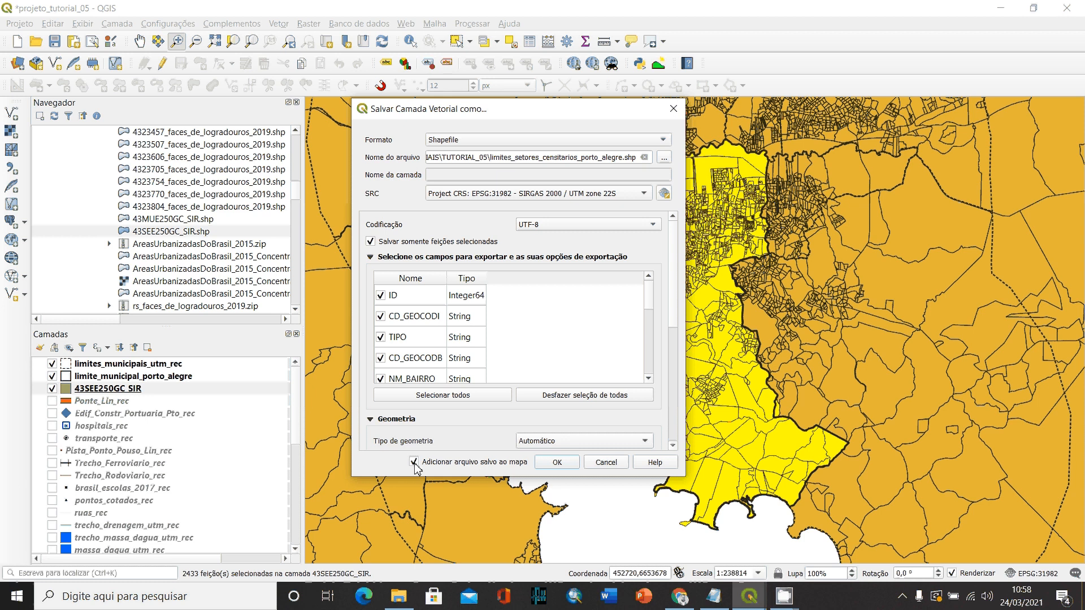
left_click(557, 464)
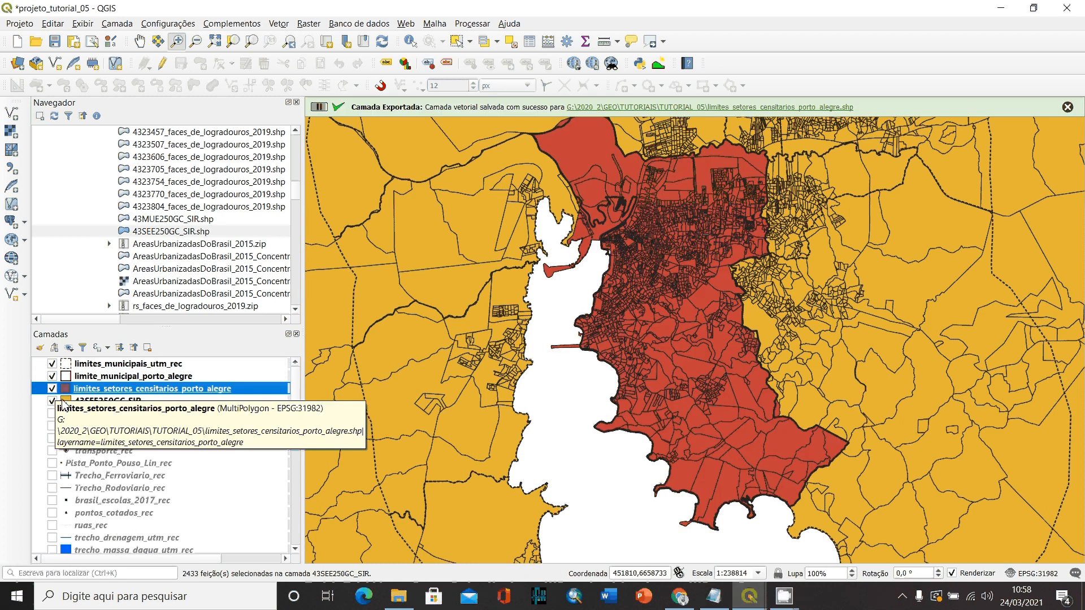
- Hide the original 43SEE250GC_SIR layer and remove it from the project
left_click(52, 401)
right_click(115, 403)
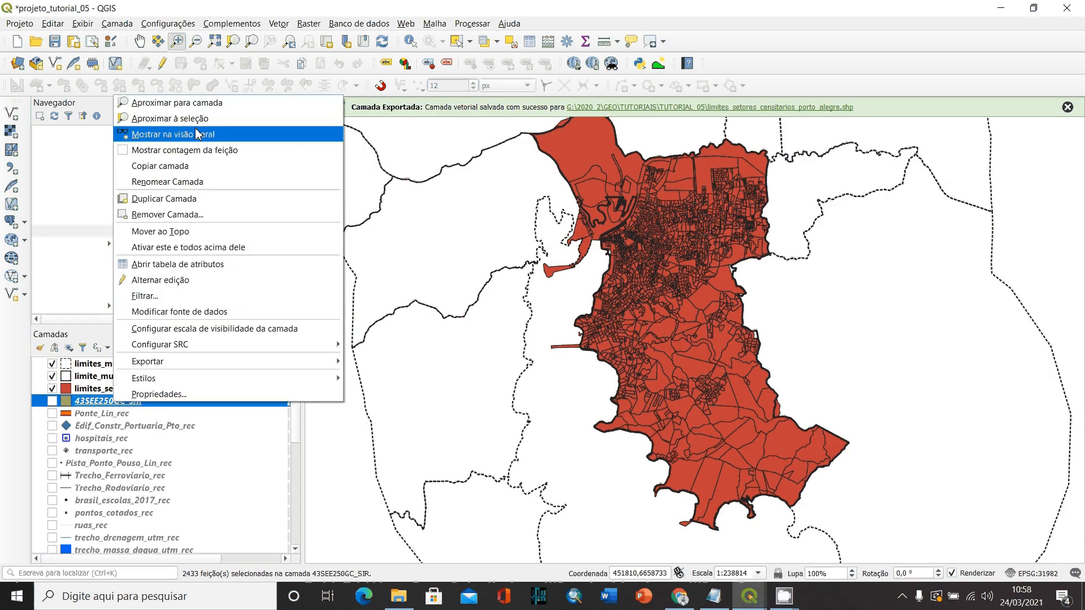
left_click(166, 216)
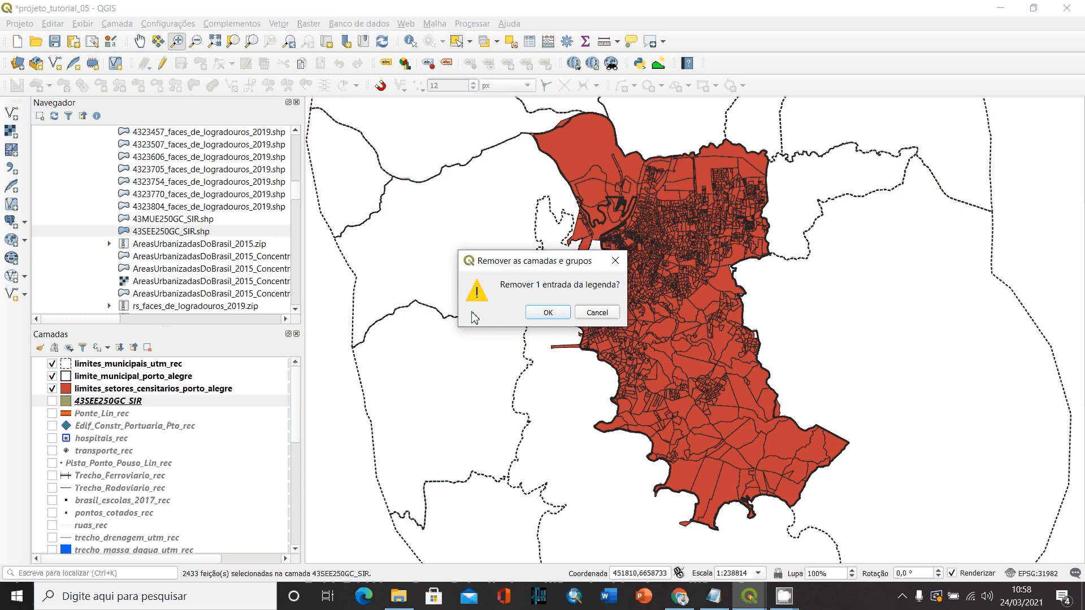
key("Return")
- Zoom to the limites_setores_censitarios_porto_alegre layer and open its attribute table
left_click(135, 393)
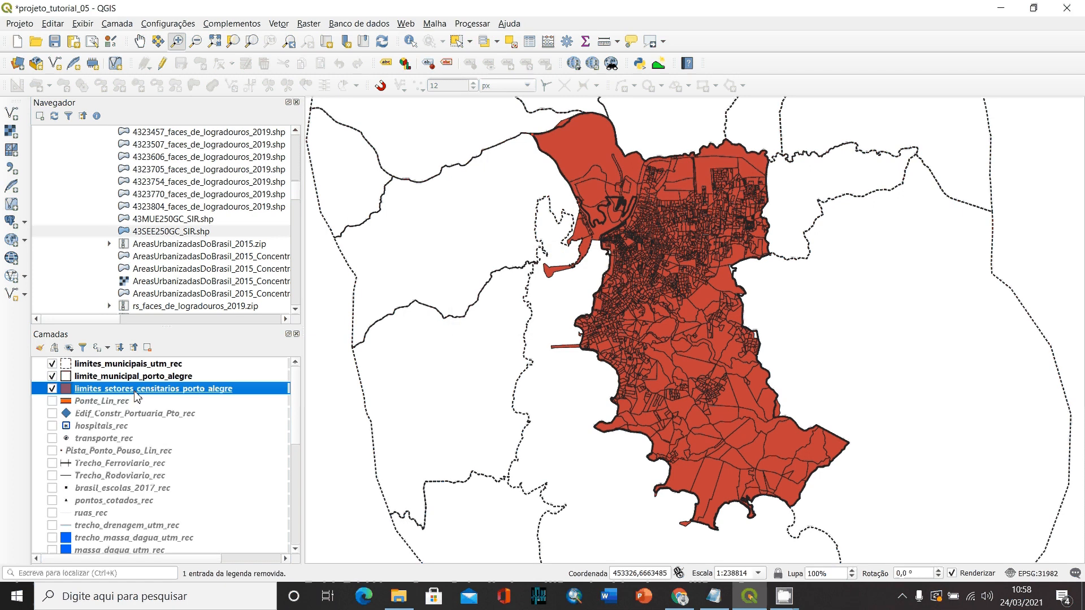
right_click(135, 392)
left_click(170, 106)
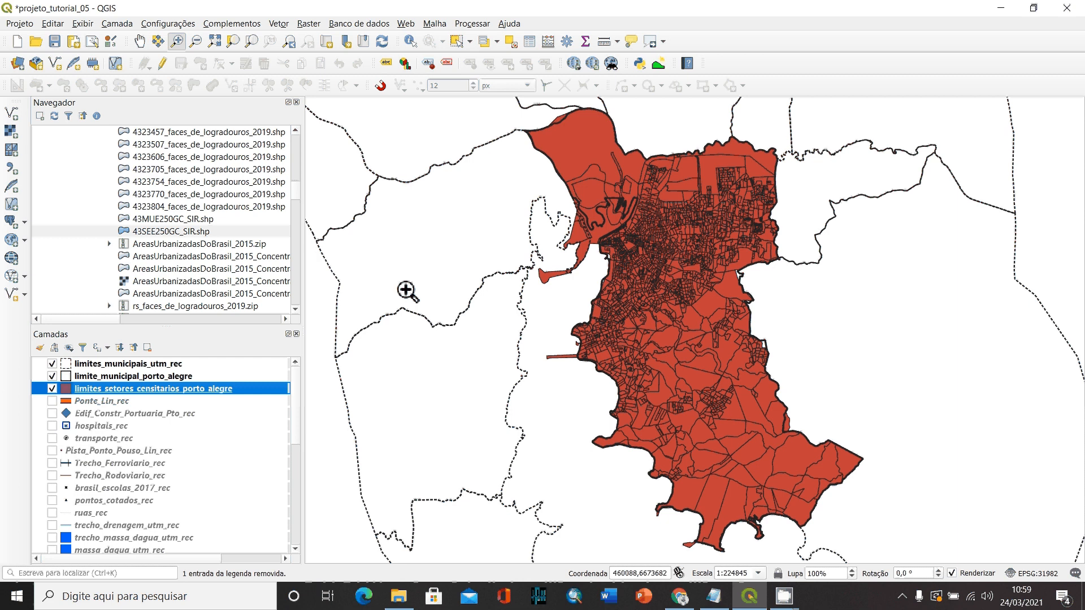
right_click(162, 390)
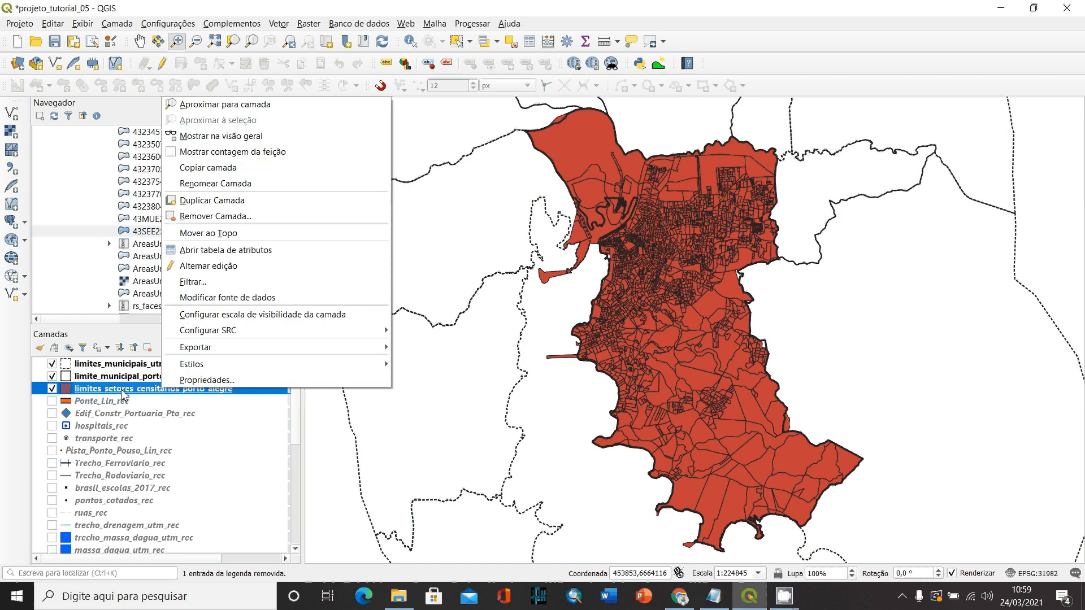
left_click(208, 252)
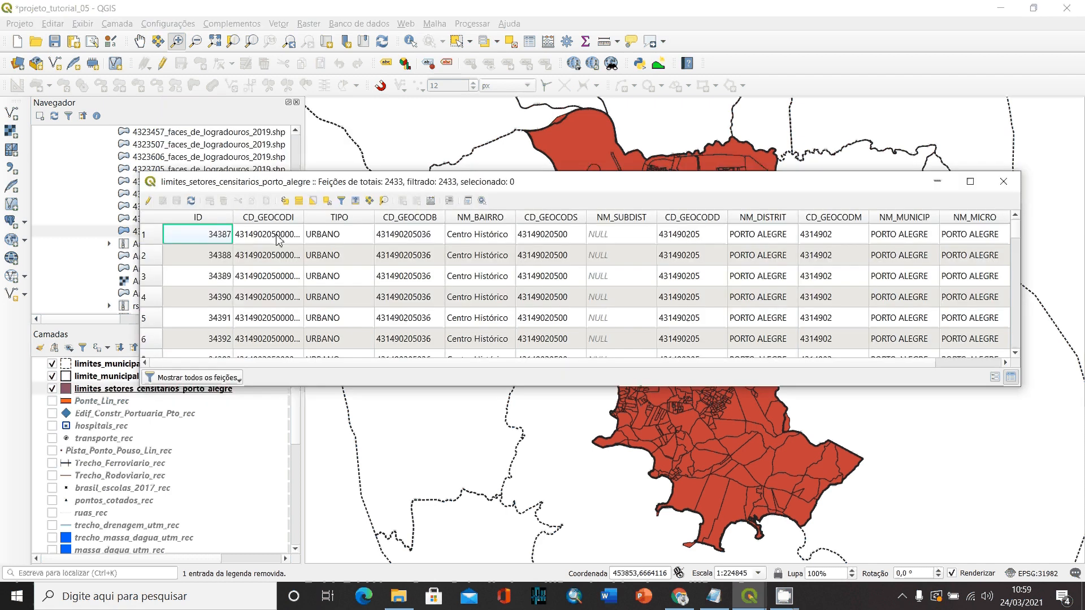
- Widen the CD_GEOCODI column and sort the attribute table by it in ascending order to examine the sector codes
left_click_drag(303, 217, 375, 201)
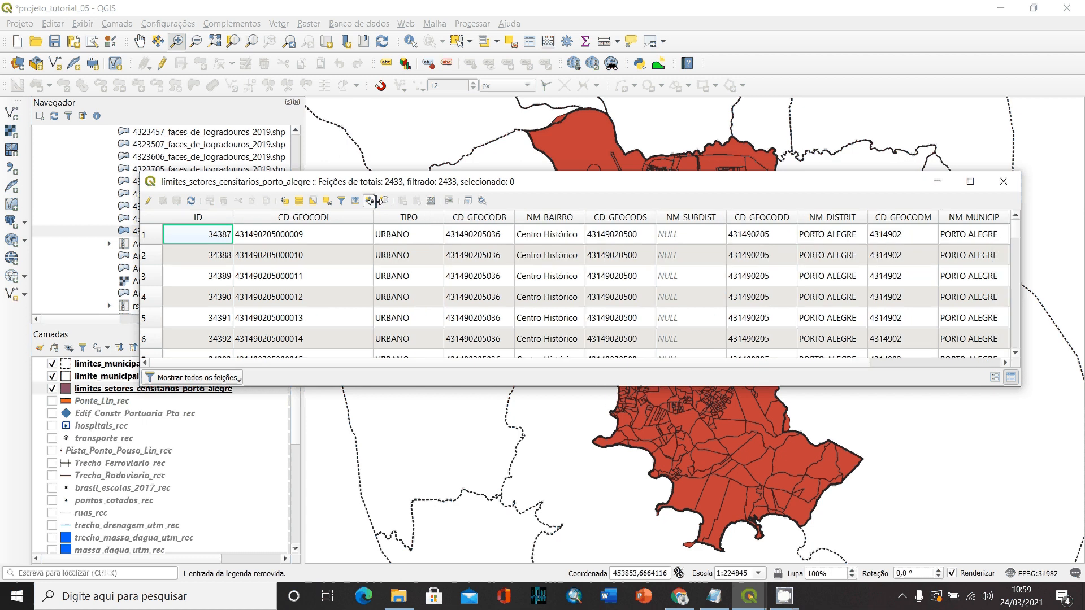
left_click(306, 221)
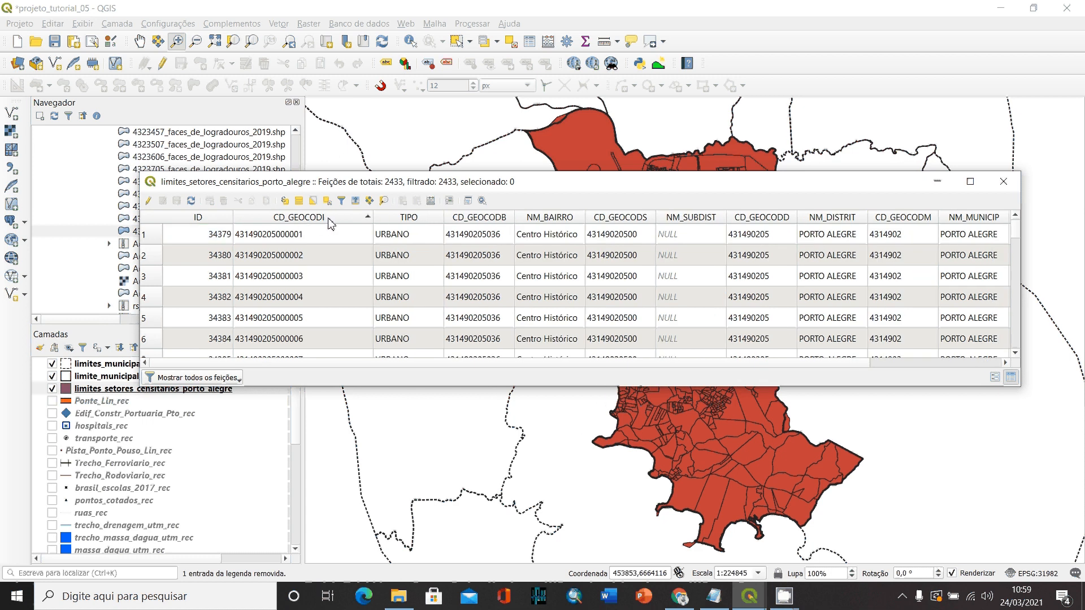
left_click(331, 224)
left_click(331, 223)
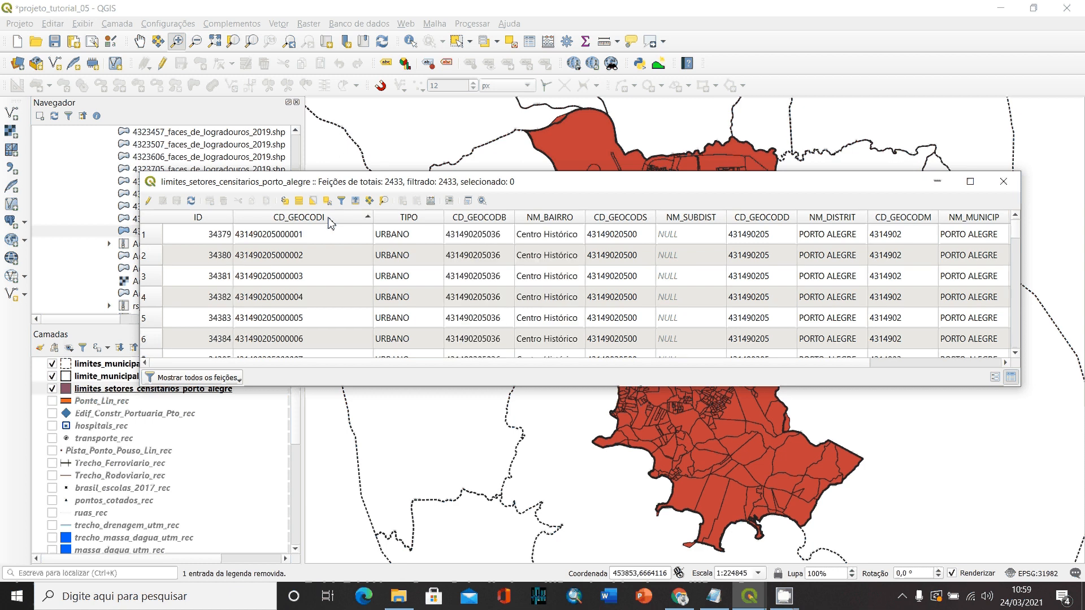
left_click(298, 242)
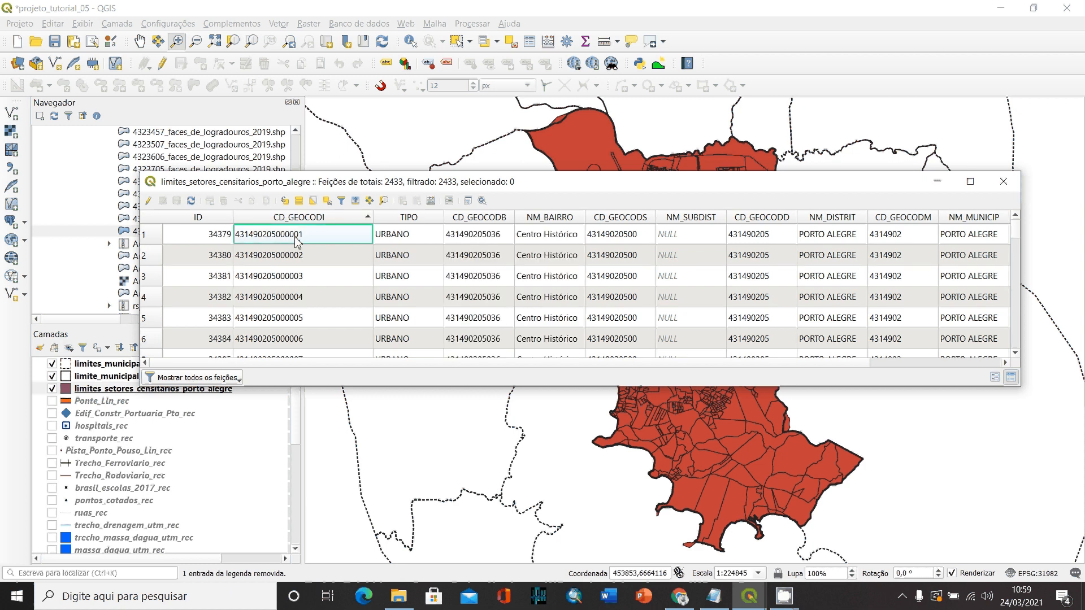
left_click(293, 257)
left_click(293, 293)
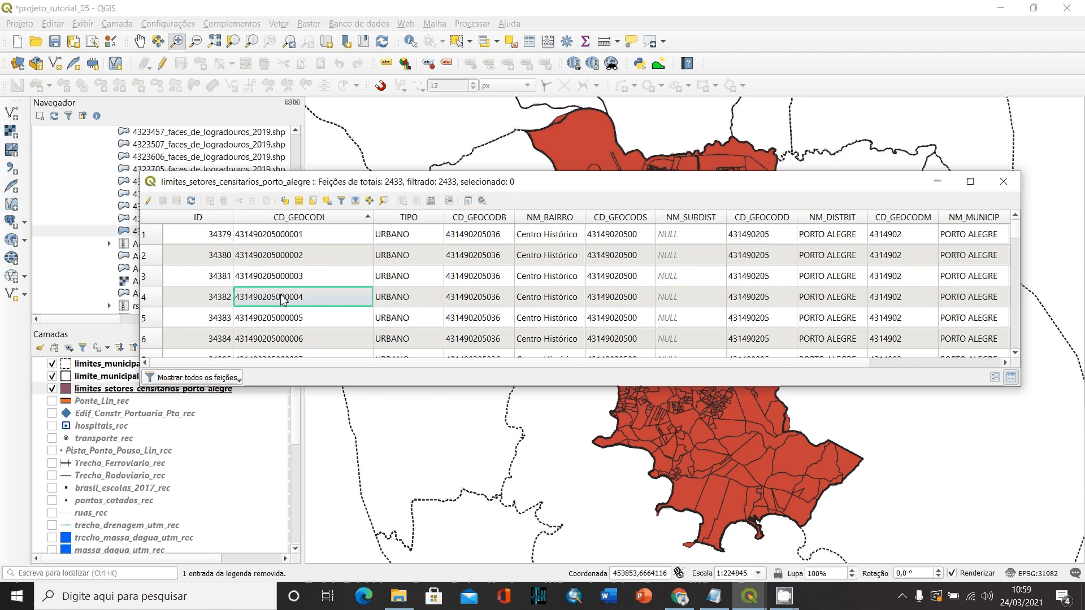
left_click(295, 241)
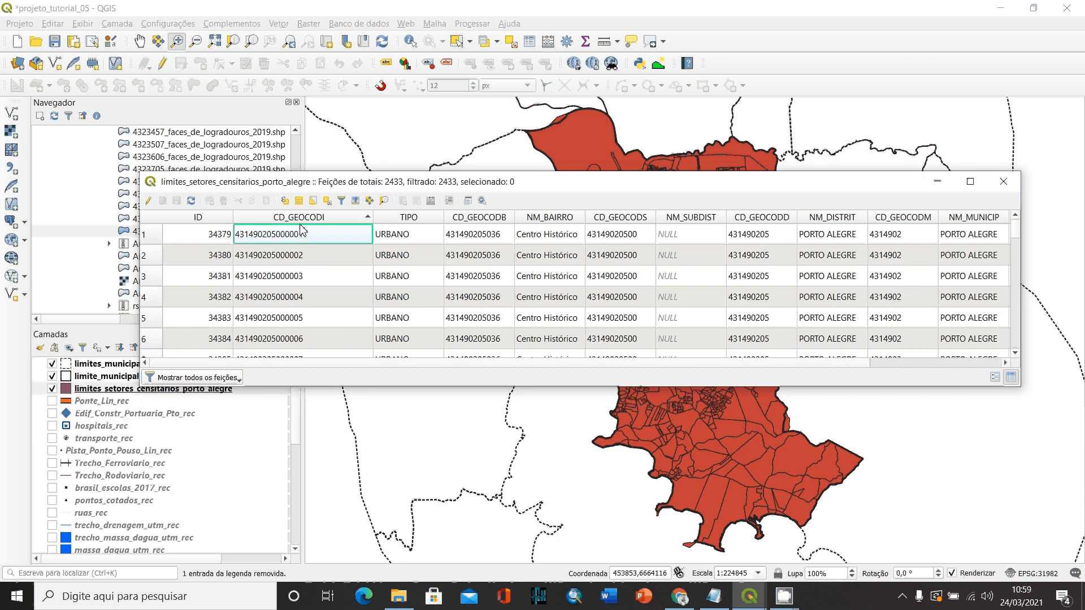
left_click(299, 259)
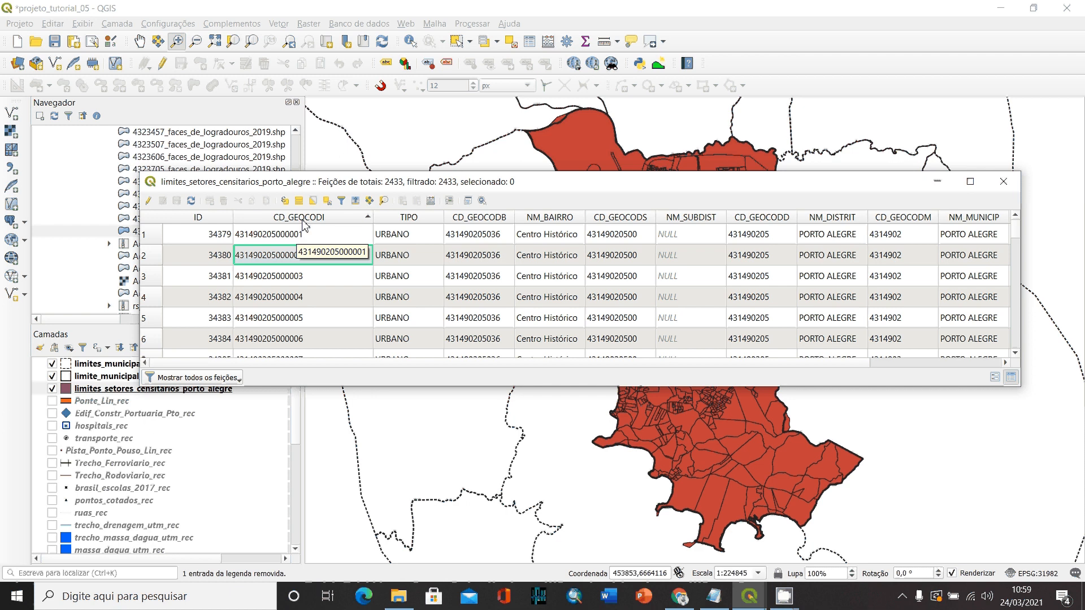
left_click(293, 235)
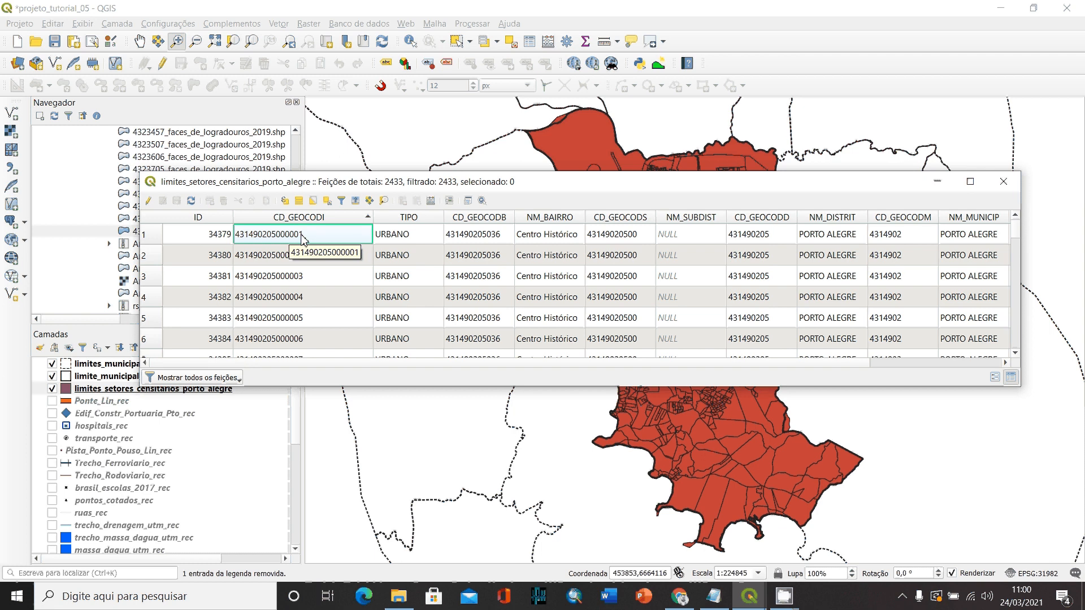
- Start a new field named Cod_Setor in the field calculator
left_click(431, 202)
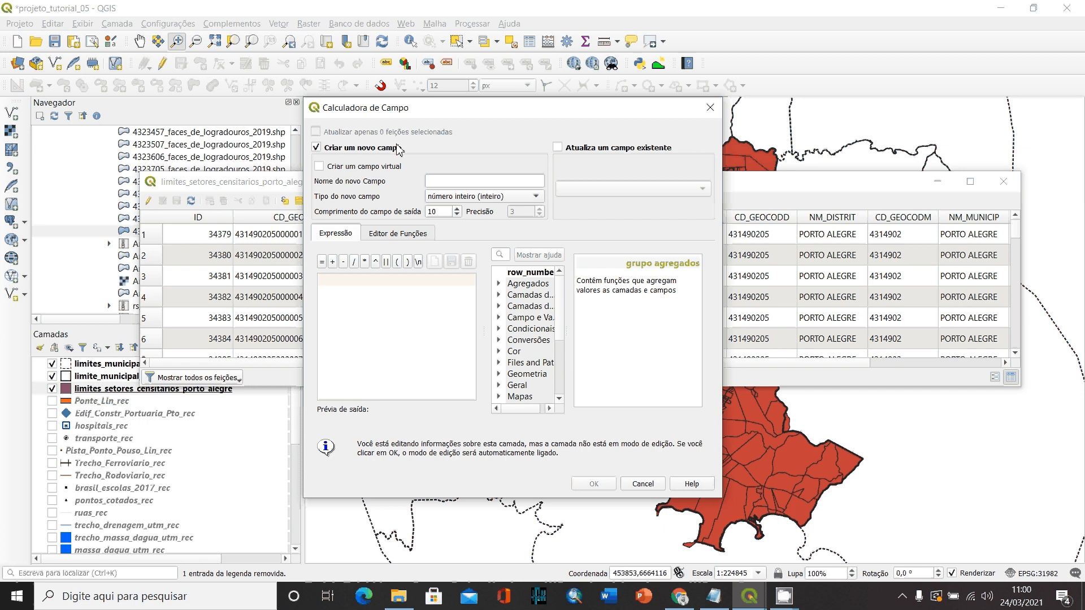
left_click(453, 182)
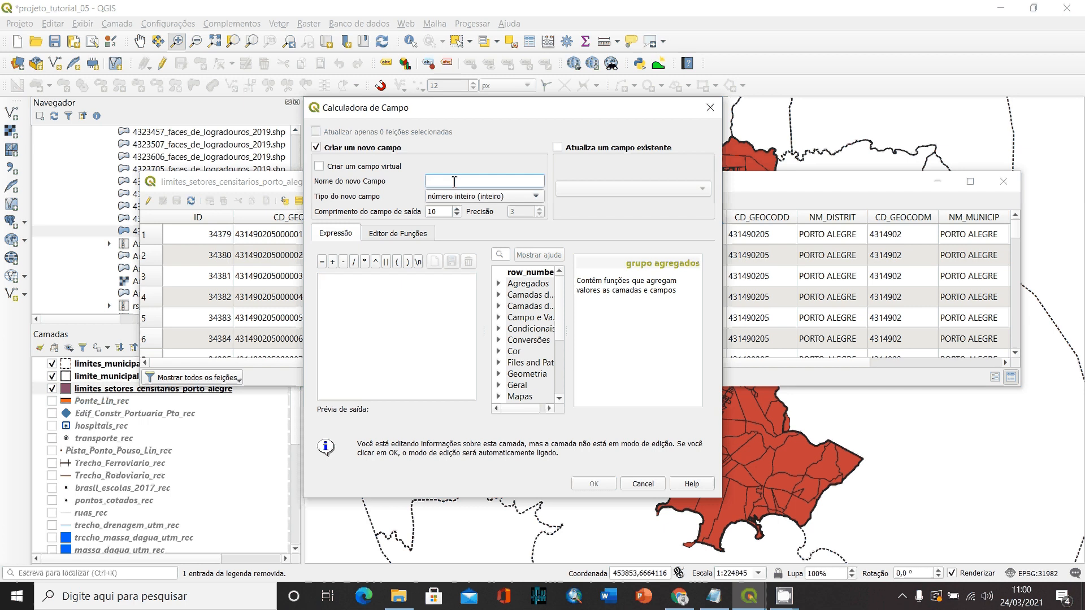
type("Cod_Setor")
- Try to raise the output length of Cod_Setor above 10 using the plain integer type
left_click(465, 199)
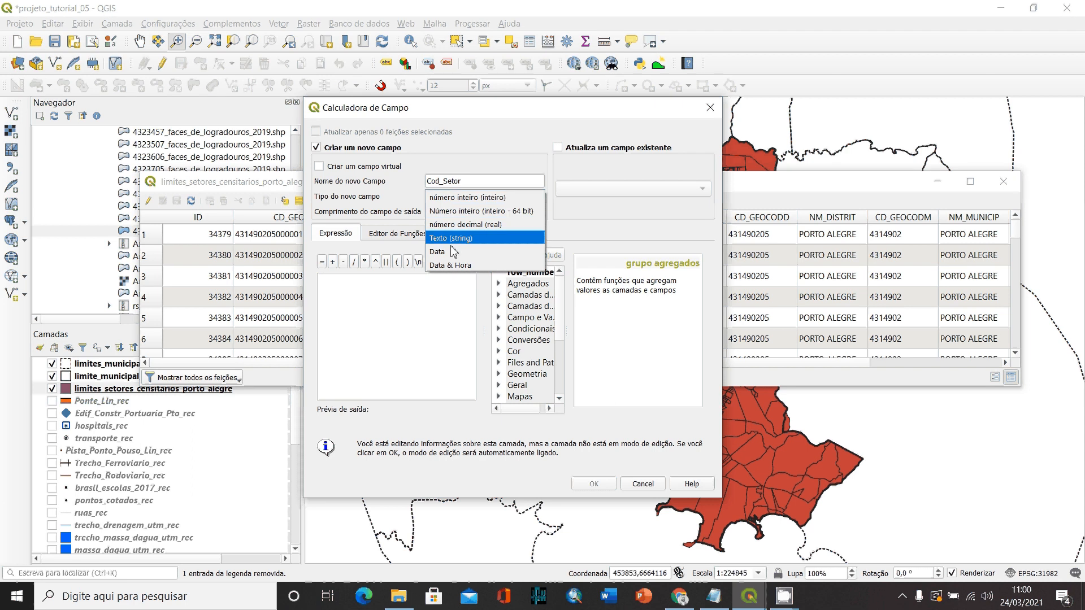
left_click(470, 199)
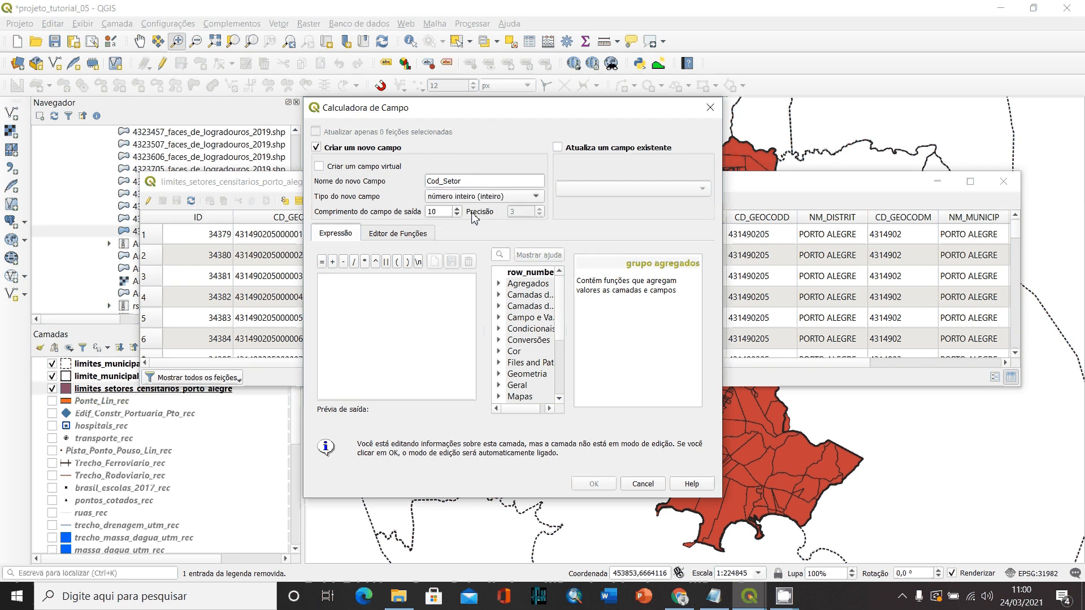
double_click(444, 211)
left_click(457, 208)
type("1")
left_click(457, 208)
left_click(457, 209)
left_click(456, 209)
left_click(456, 208)
left_click(458, 210)
left_click(457, 210)
left_click(457, 210)
left_click(457, 209)
left_click(457, 210)
left_click(457, 209)
- Set the Cod_Setor field type to Número inteiro (inteiro - 64 bit) with an output length of 20
left_click_drag(399, 113, 483, 119)
left_click(544, 203)
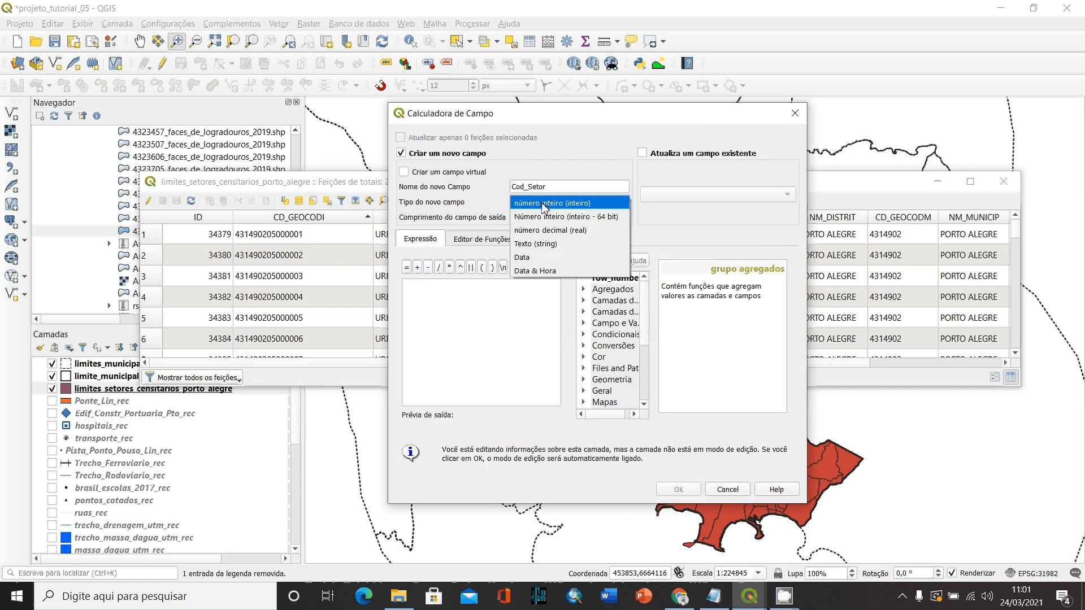
left_click(594, 219)
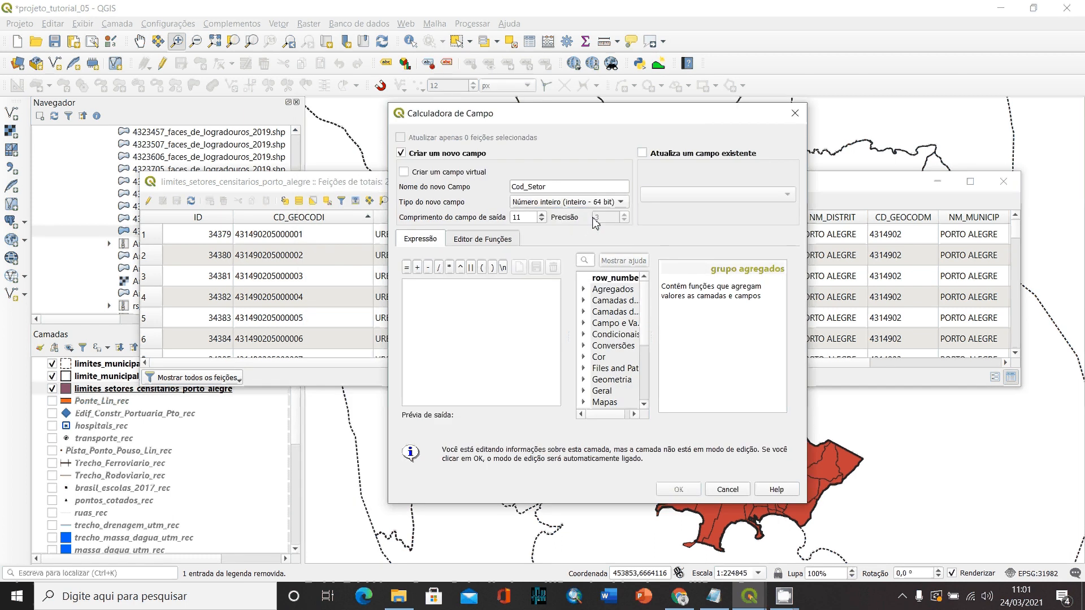
left_click(542, 215)
left_click(542, 215)
left_click(542, 215)
left_click(542, 215)
left_click(542, 215)
left_click(501, 218)
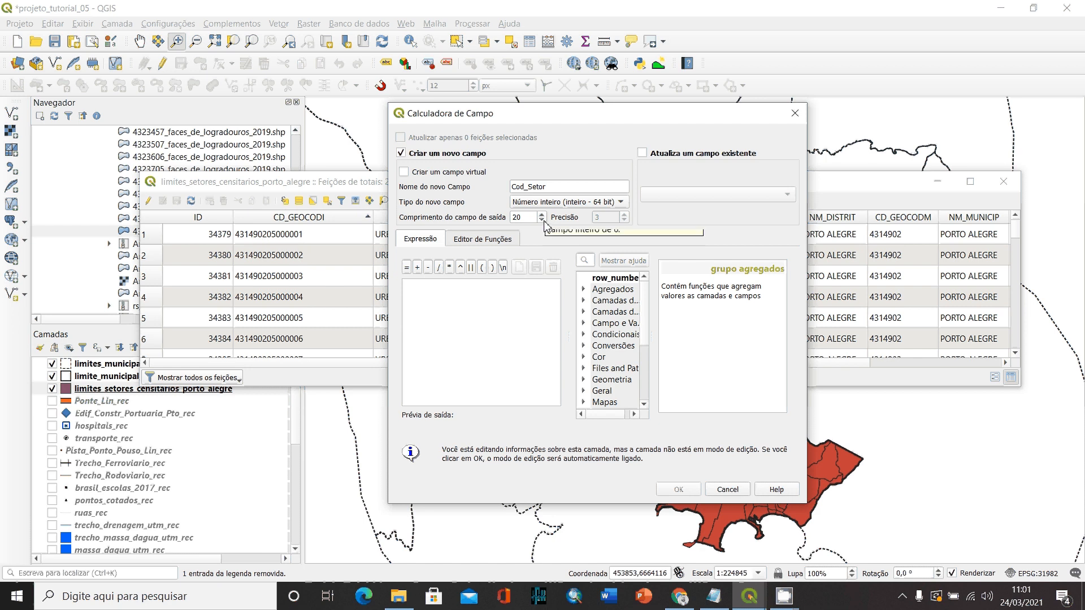
left_click(523, 217)
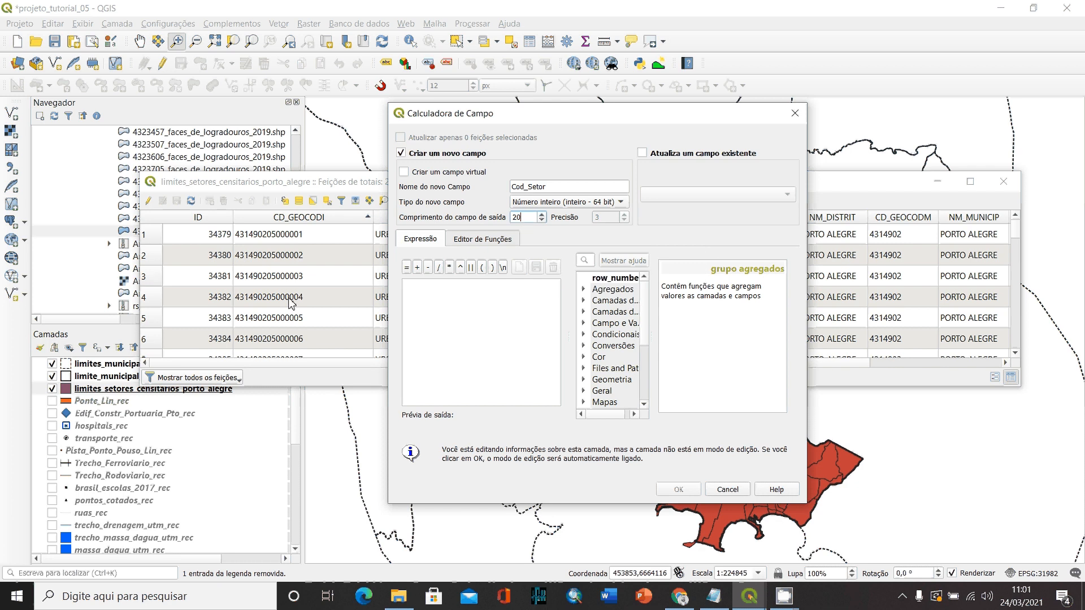
left_click(548, 187)
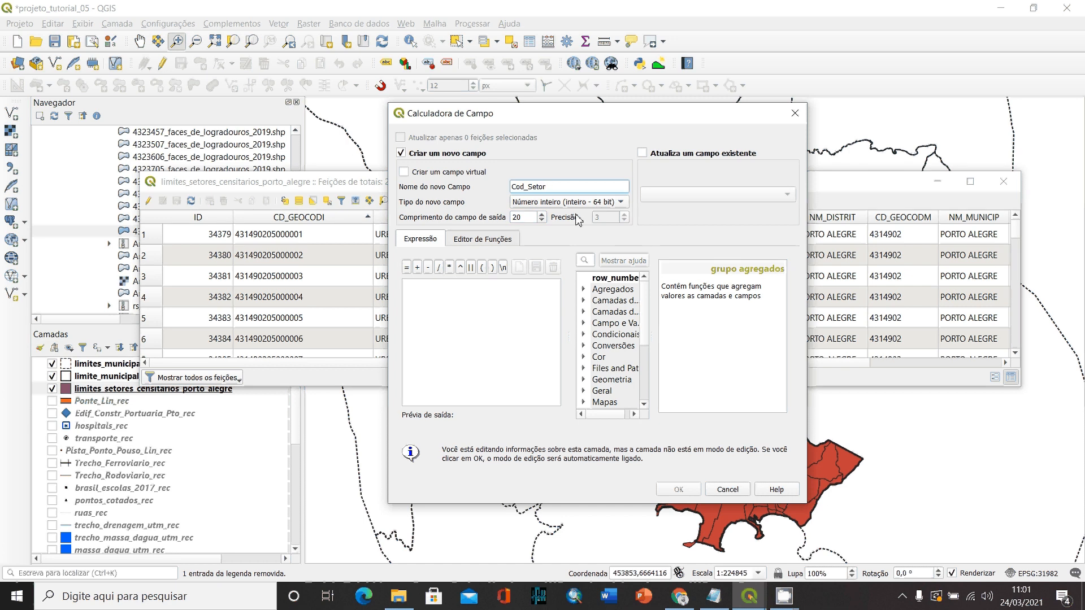
double_click(529, 218)
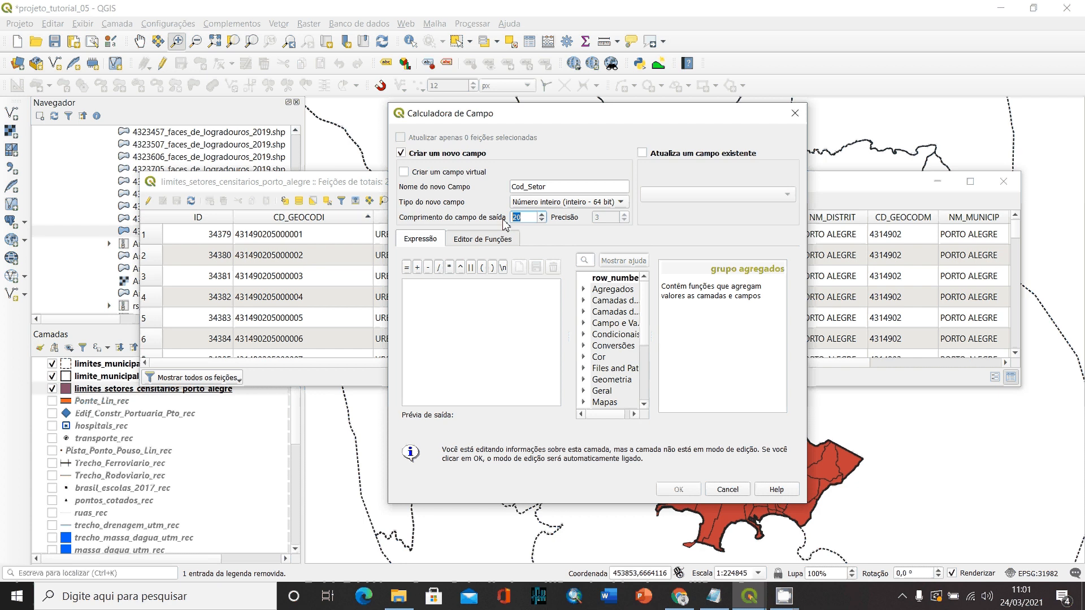
left_click(525, 217)
- Fill the new field from the expression "CD_GEOCODI", picked from Campo e Valores, and create it
left_click_drag(654, 291, 721, 286)
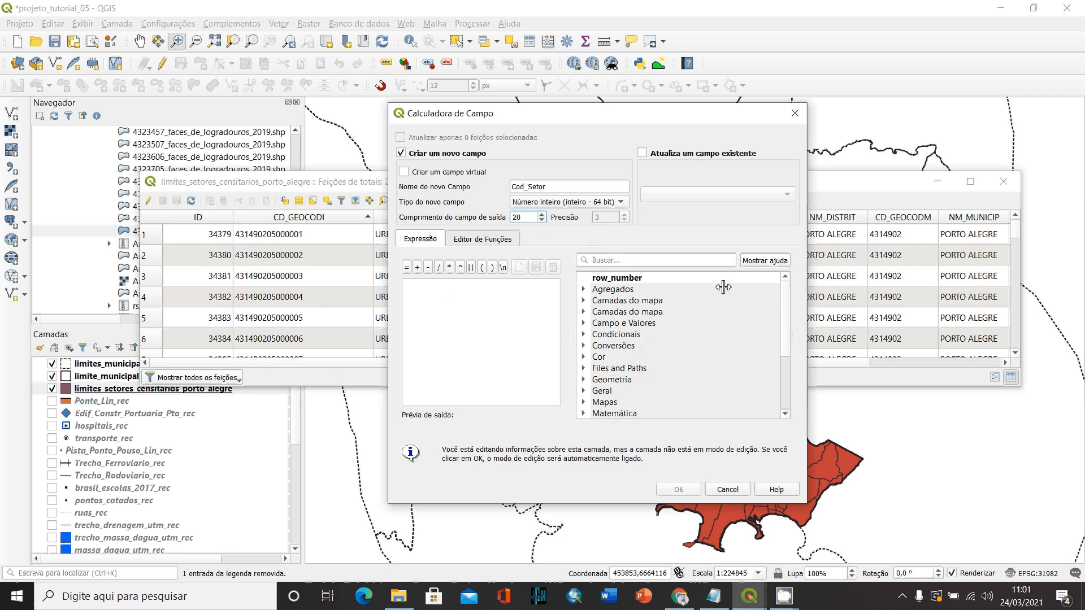
double_click(619, 326)
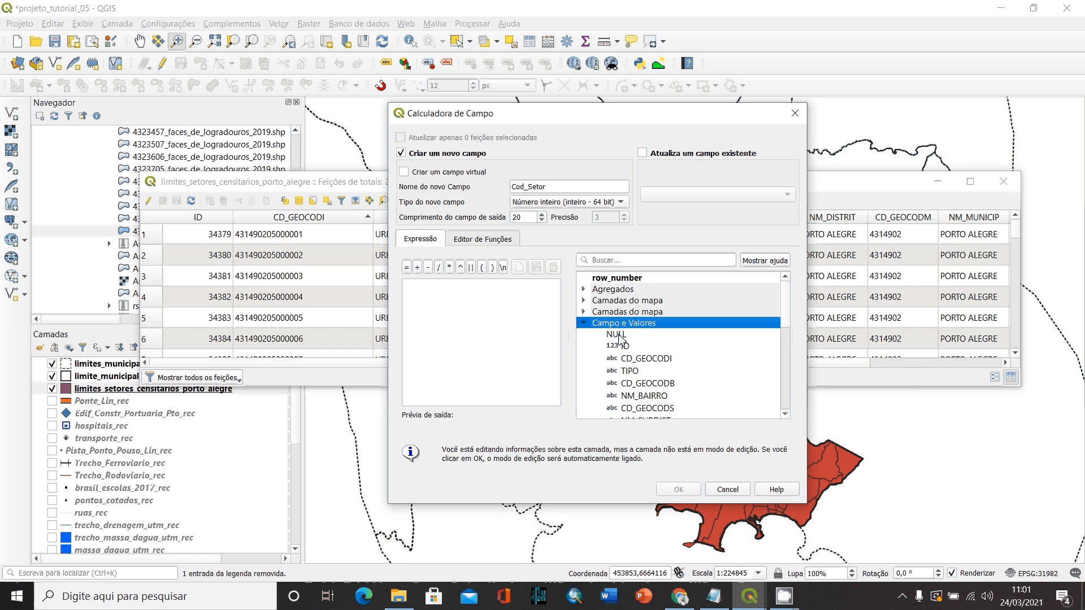
left_click(649, 361)
double_click(649, 360)
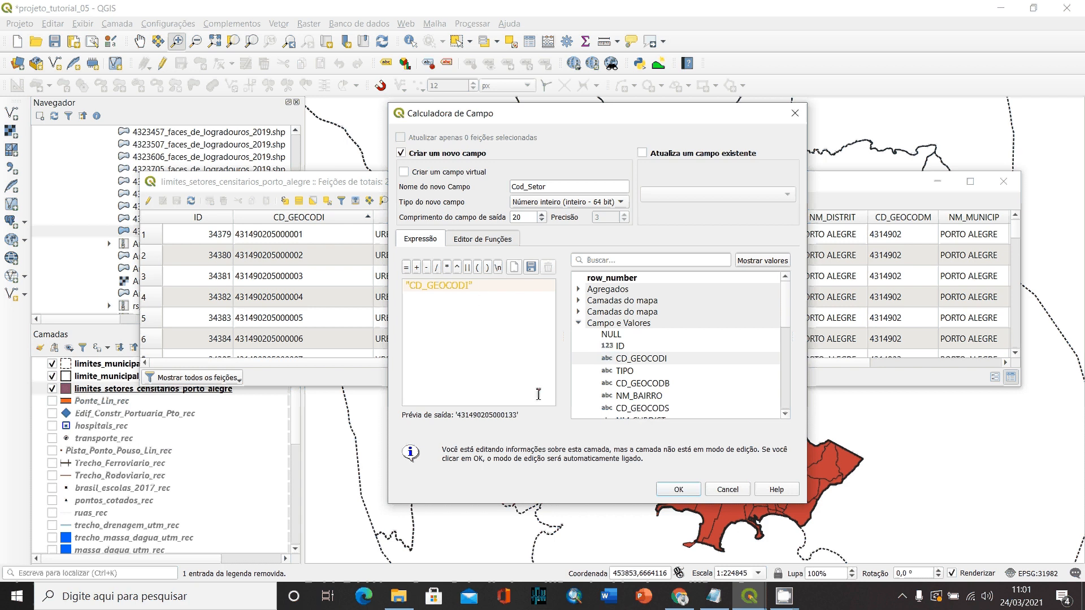
left_click(680, 491)
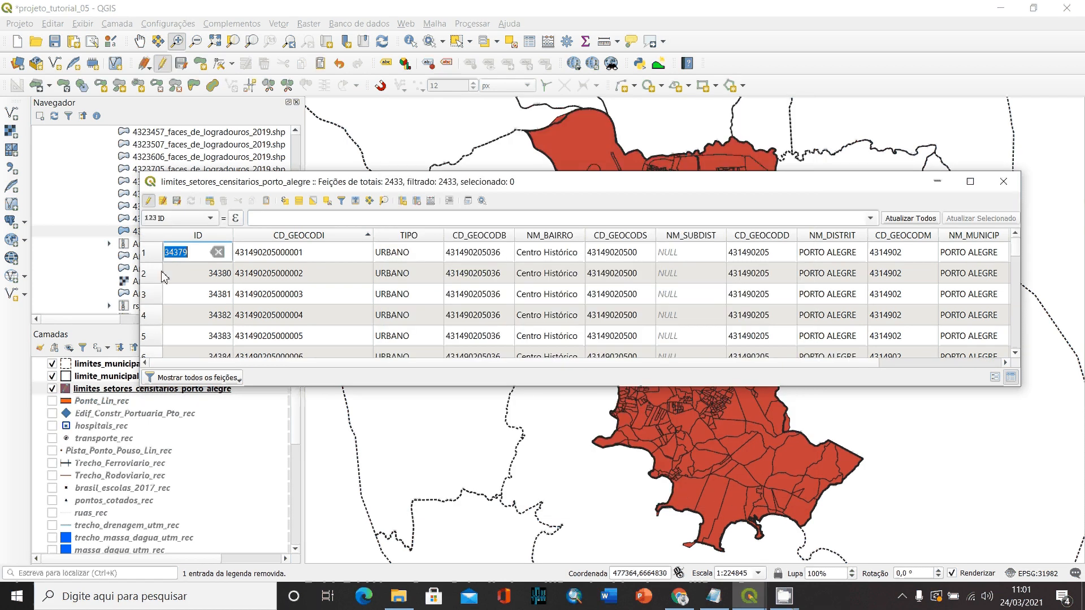
- Narrow the NM_MESO column and widen the new Cod_Setor column to show its full codes
left_click(902, 363)
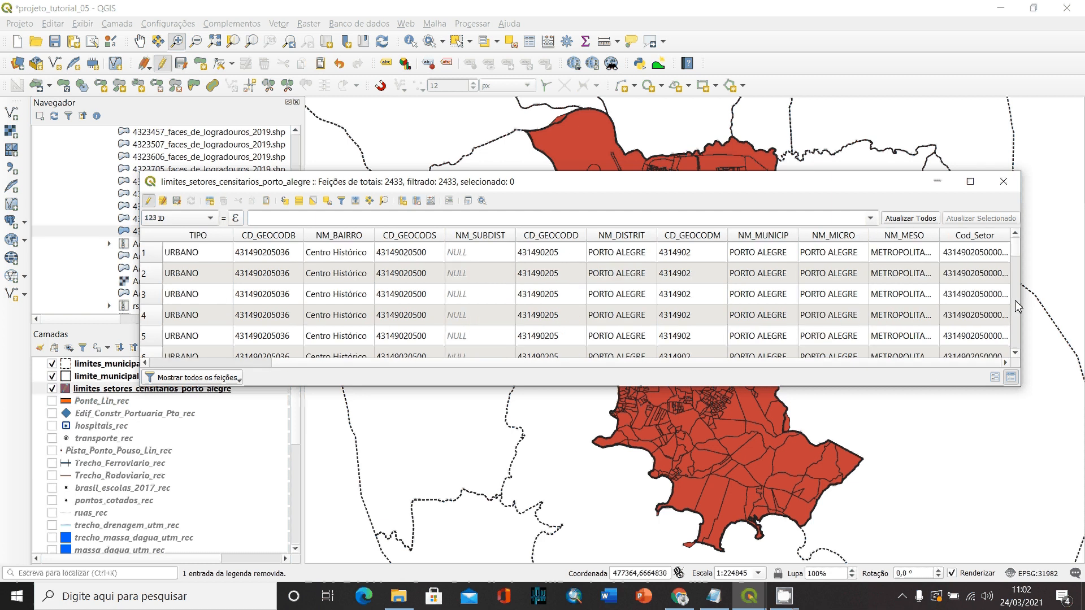
left_click_drag(940, 236, 907, 236)
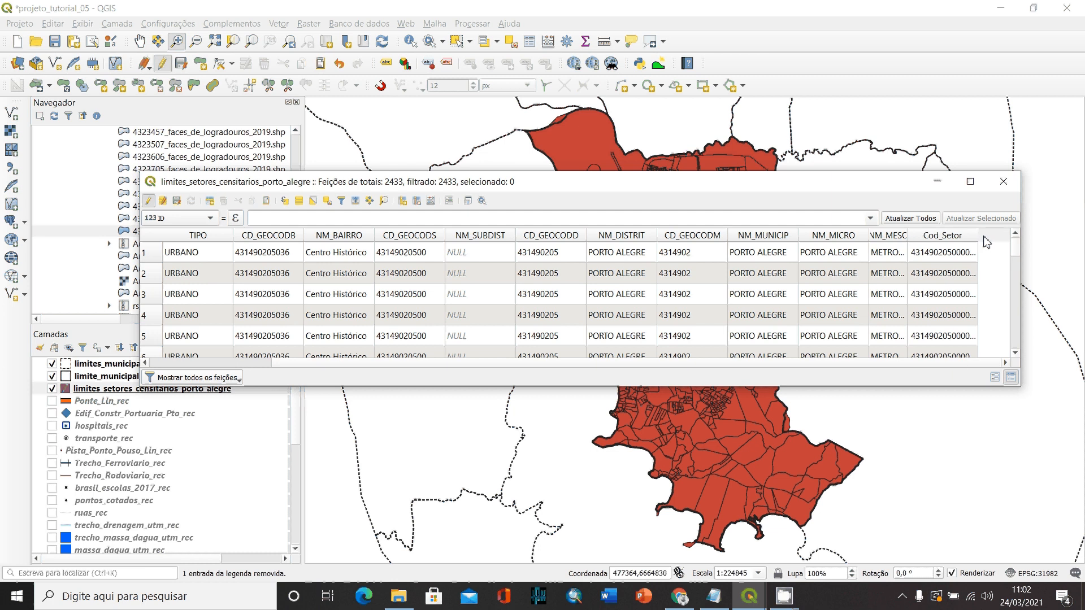
left_click_drag(978, 236, 1002, 233)
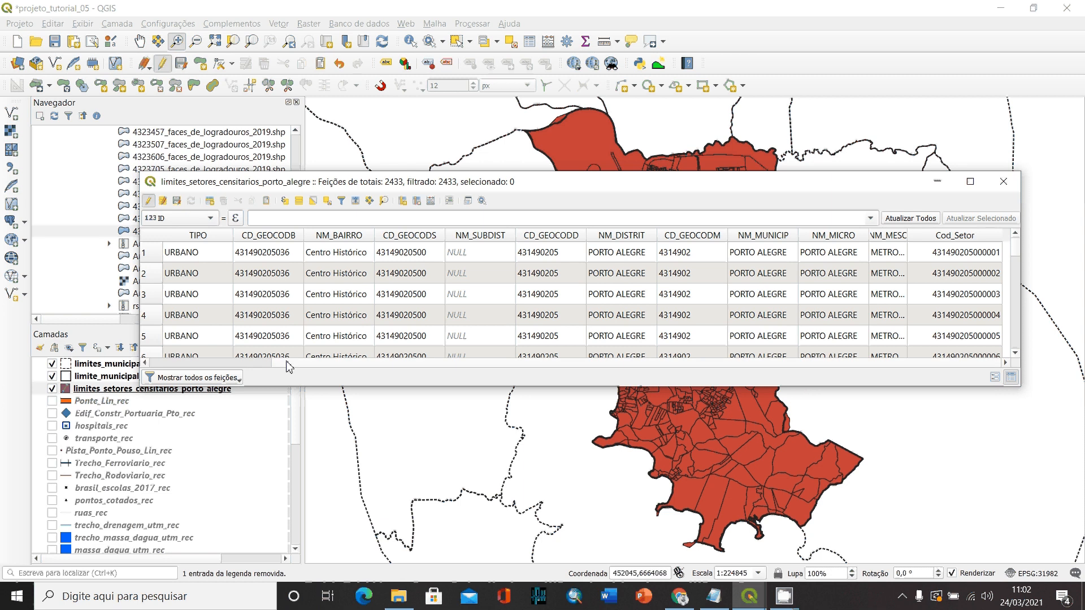
left_click_drag(286, 362, 529, 373)
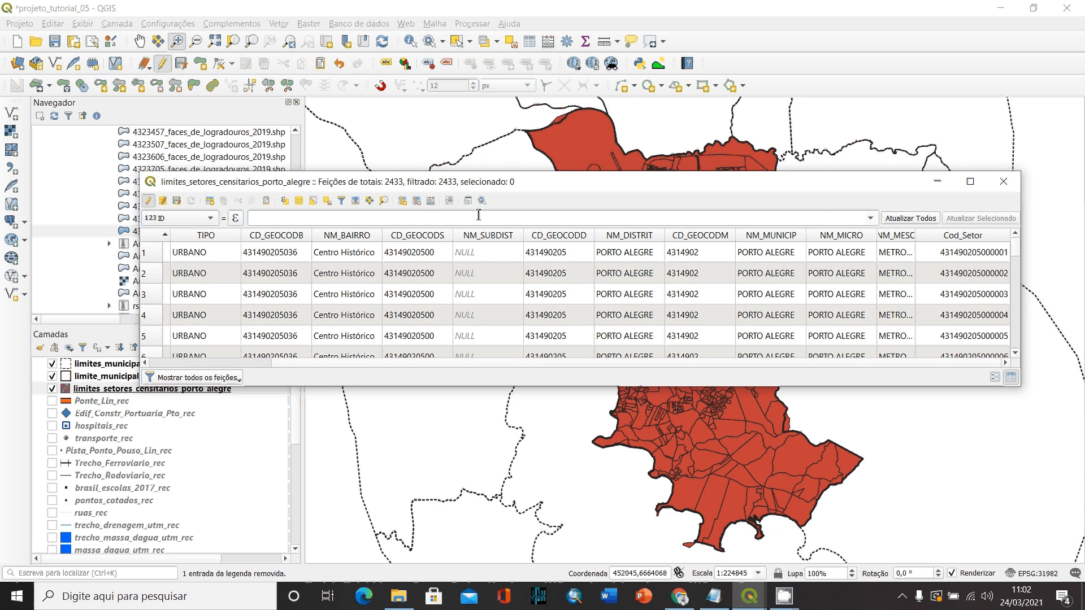
- Start another calculated field named Area with type número decimal (real) and an output length of 20
left_click(432, 201)
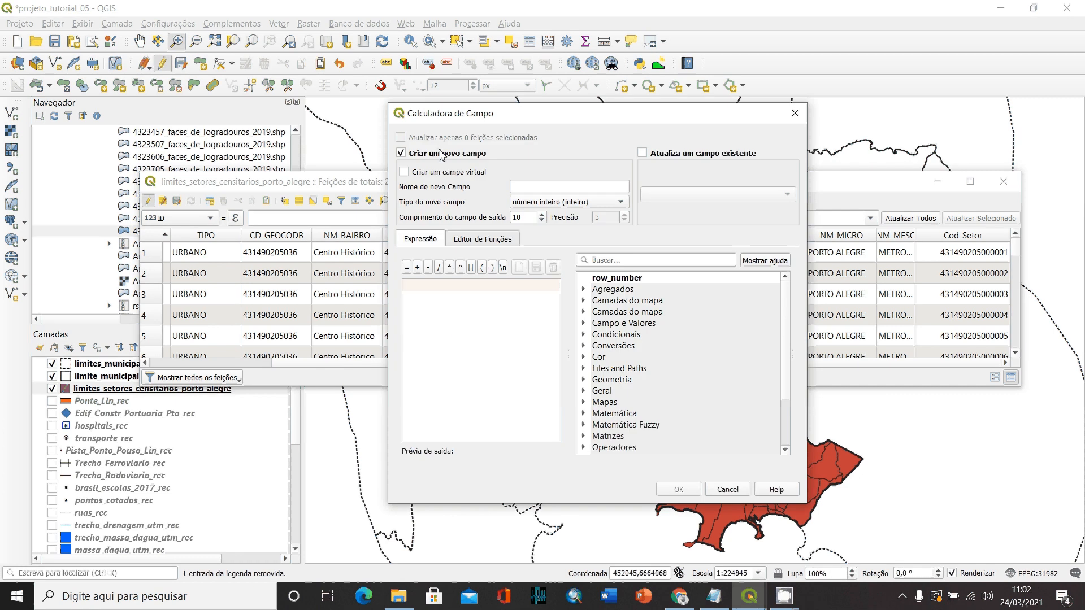
left_click(535, 187)
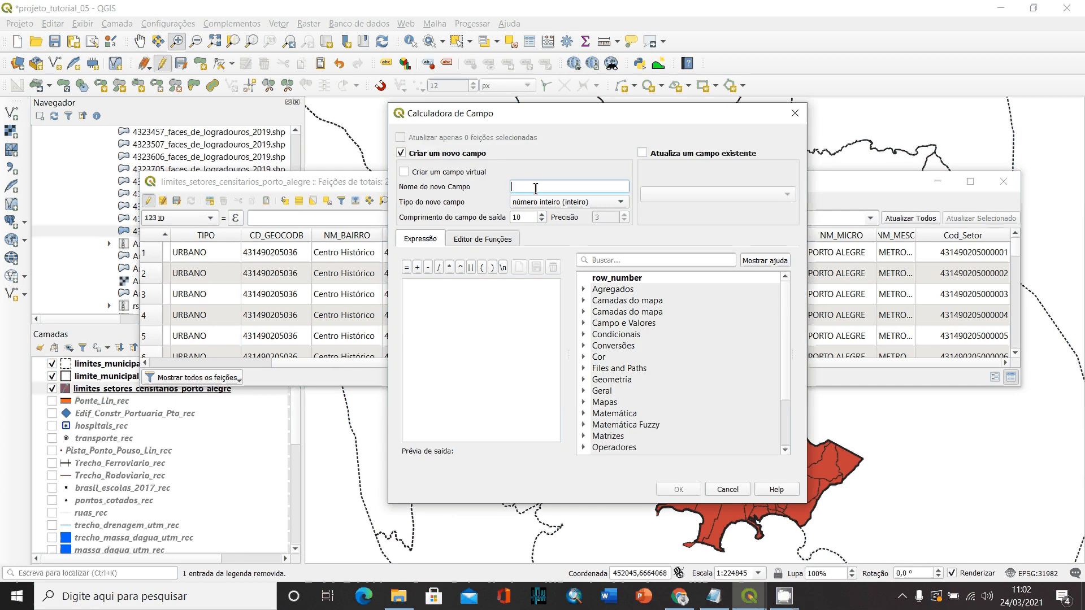
type("area")
key("Home")
type("A")
left_click(552, 204)
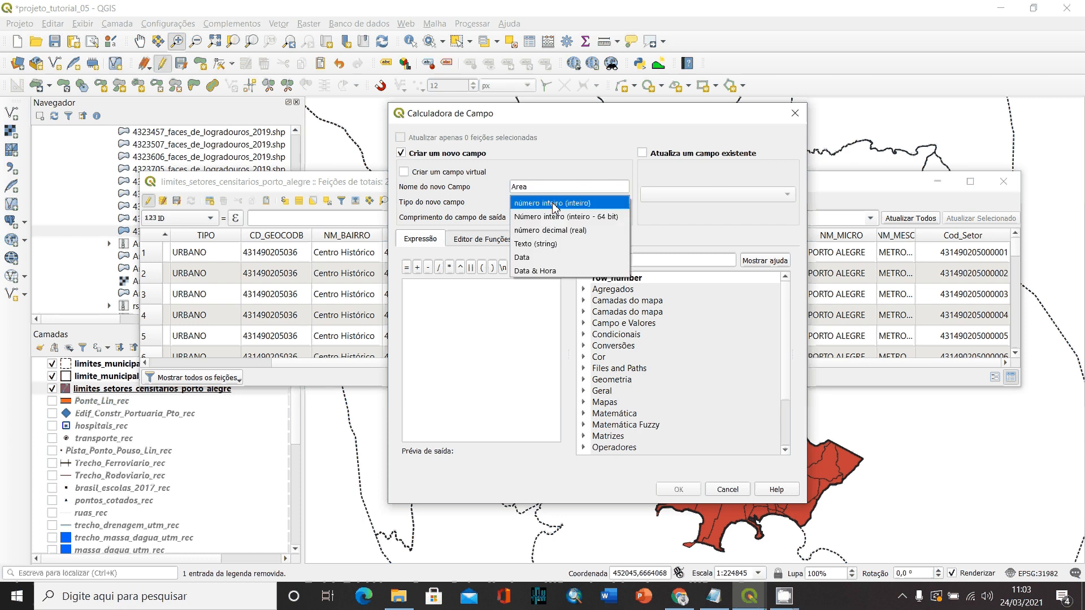
left_click(562, 231)
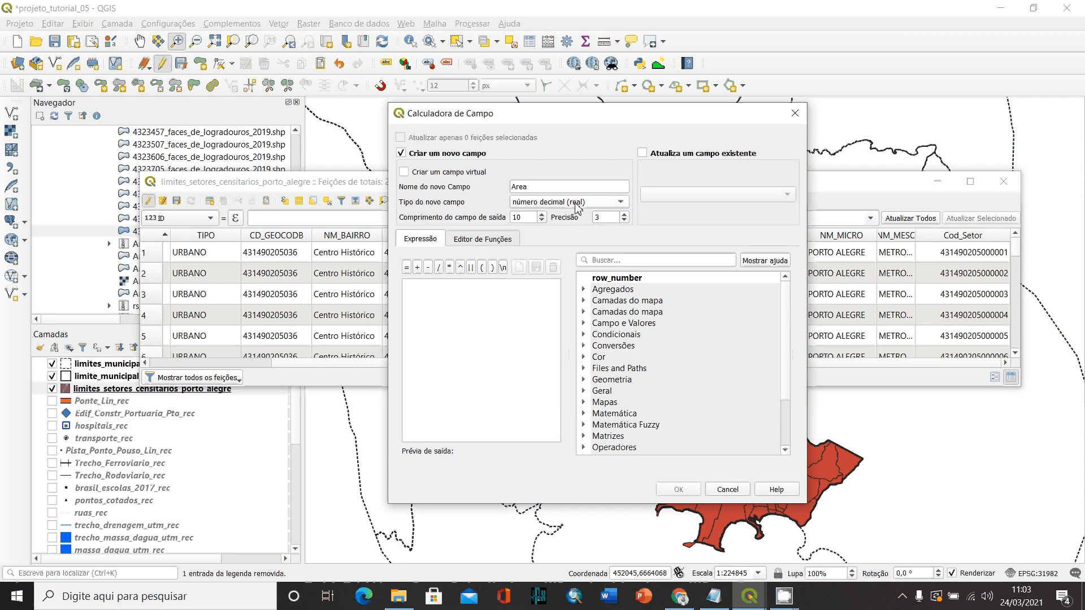
left_click(542, 215)
left_click(542, 214)
- Use the Geometria function $area as the expression for the Area field and create it
scroll(785, 321, "down", 3)
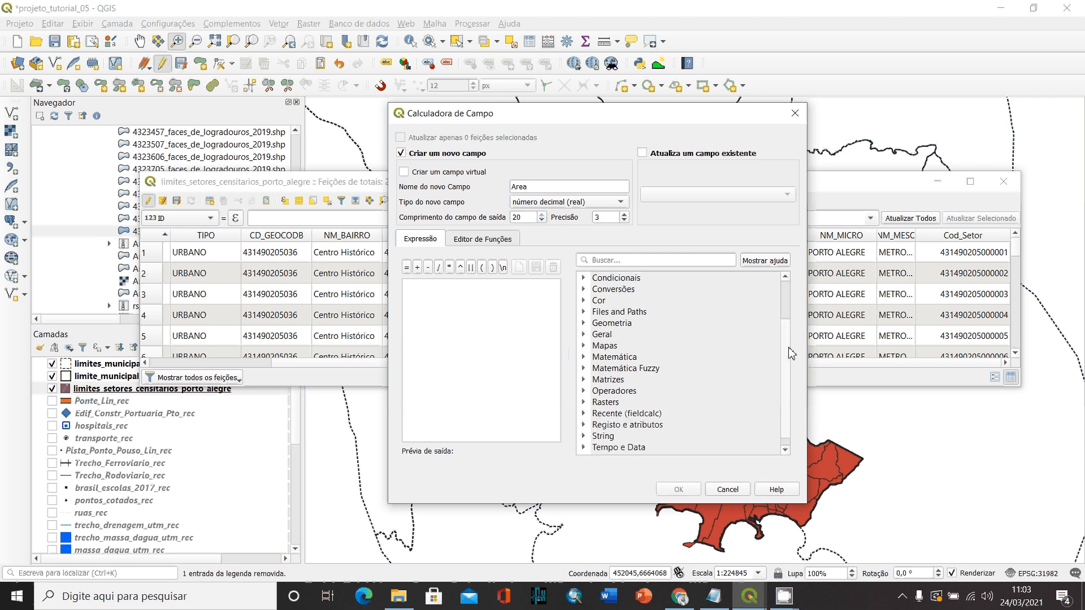
left_click(612, 324)
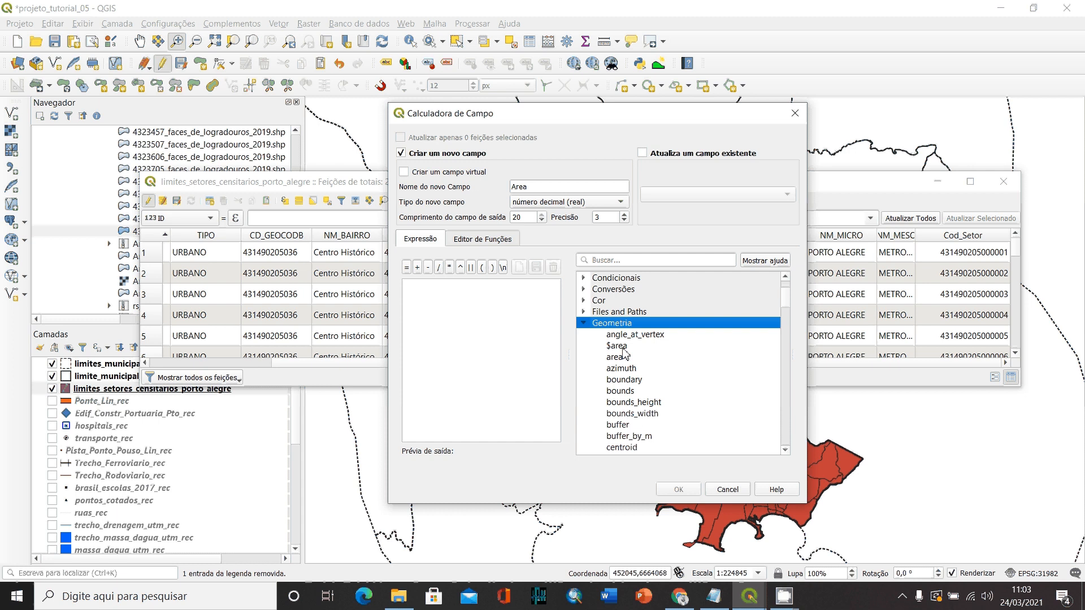
double_click(617, 347)
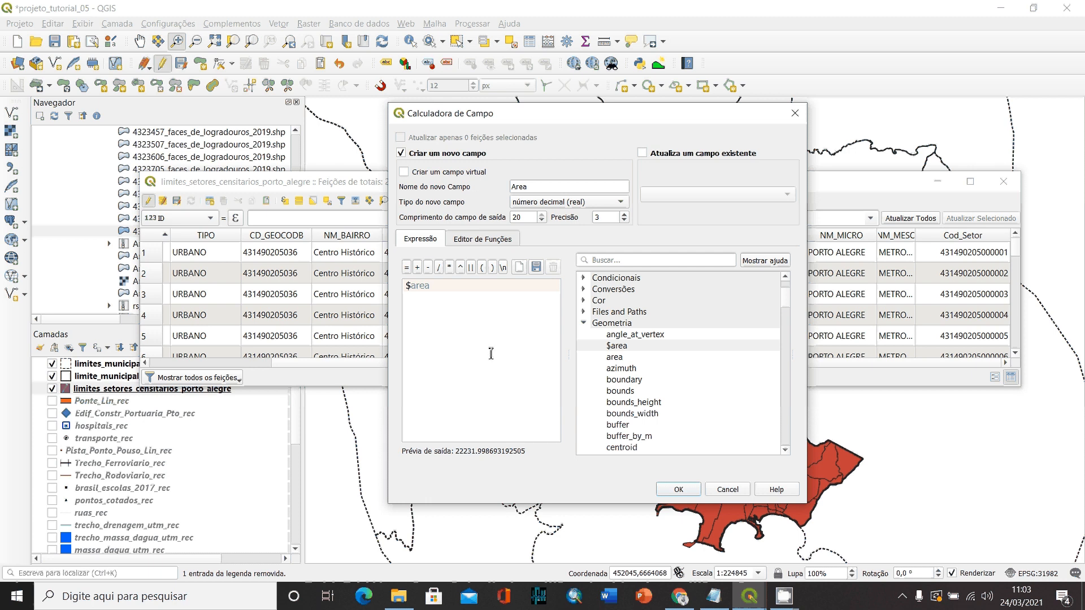
left_click(680, 490)
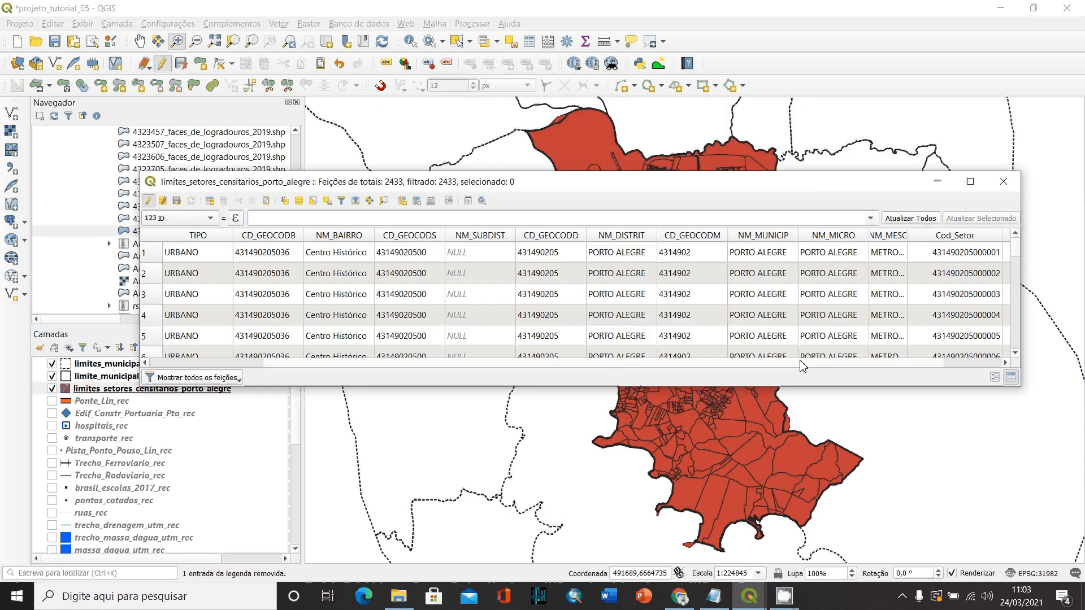
- Save the edits to the sector layer, turn off editing mode and close its attribute table
left_click(1006, 362)
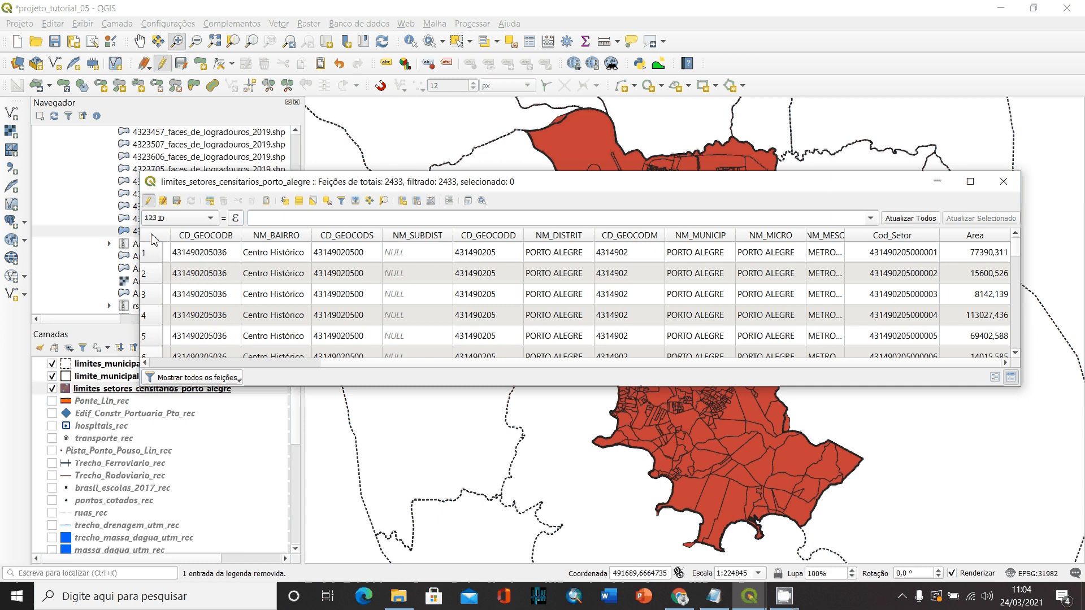
left_click(149, 202)
left_click(178, 205)
left_click(148, 201)
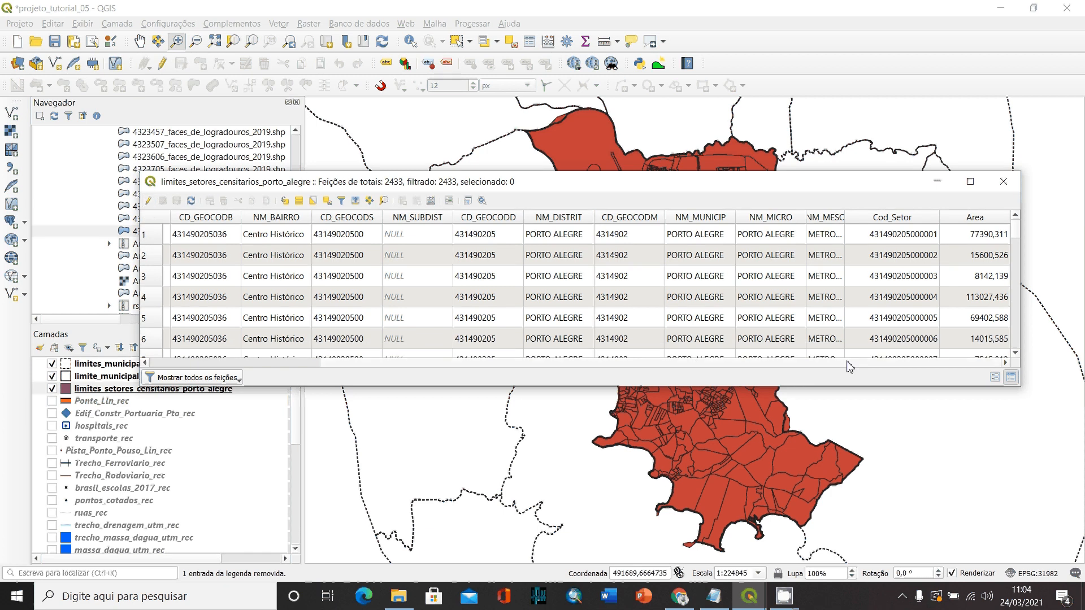
left_click_drag(848, 367, 239, 359)
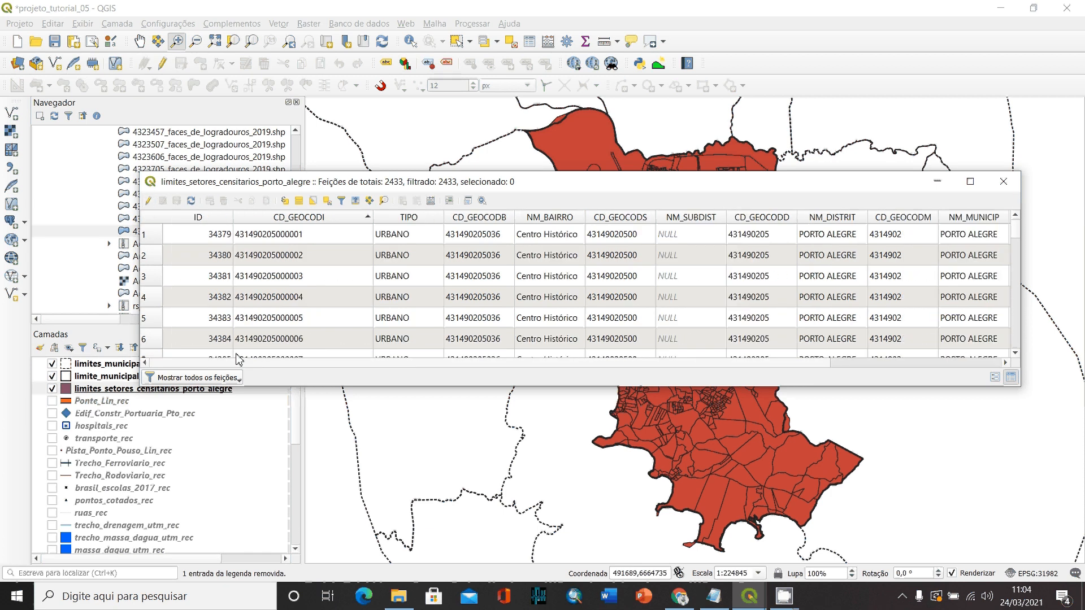
left_click(1003, 186)
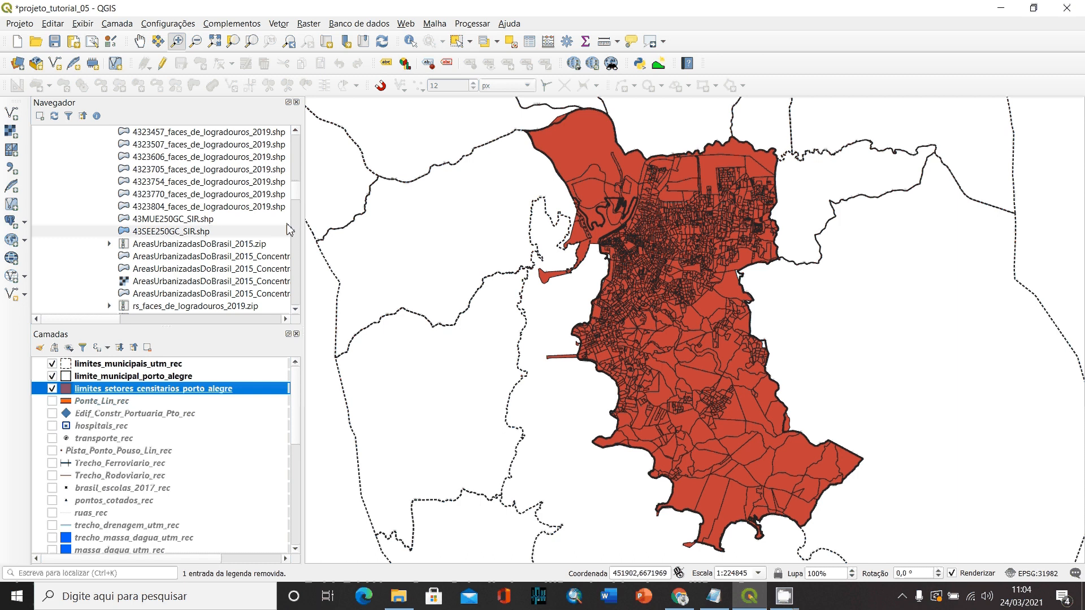
- Browse the G: drive to the TUTORIAL_05 folder under 2020_2, GEO, TUTORIAIS and expand its contents
left_click_drag(295, 194, 296, 131)
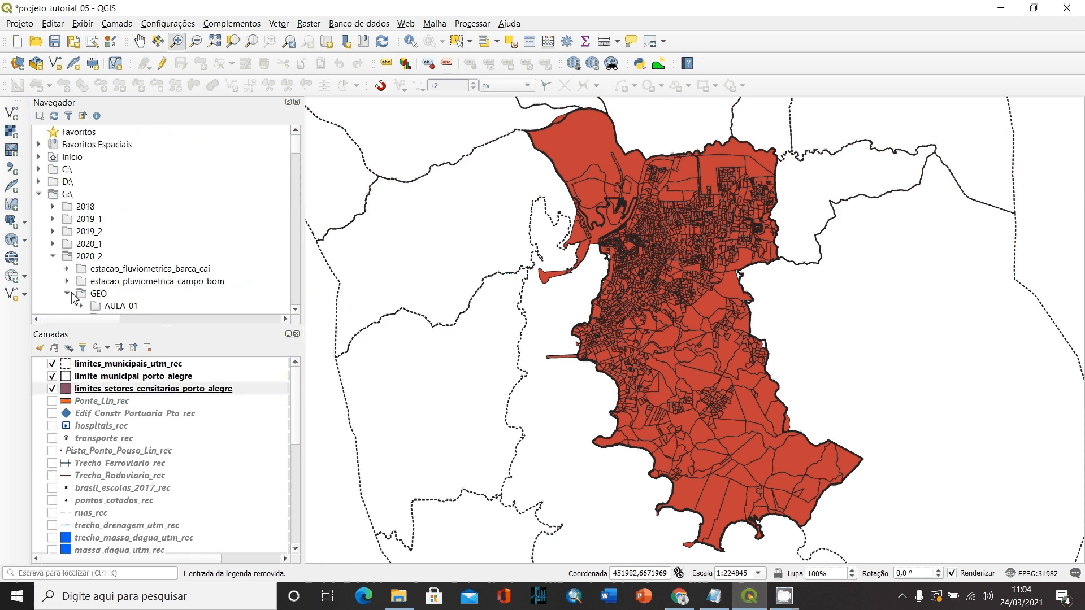
left_click(68, 294)
scroll(85, 224, "down", 2)
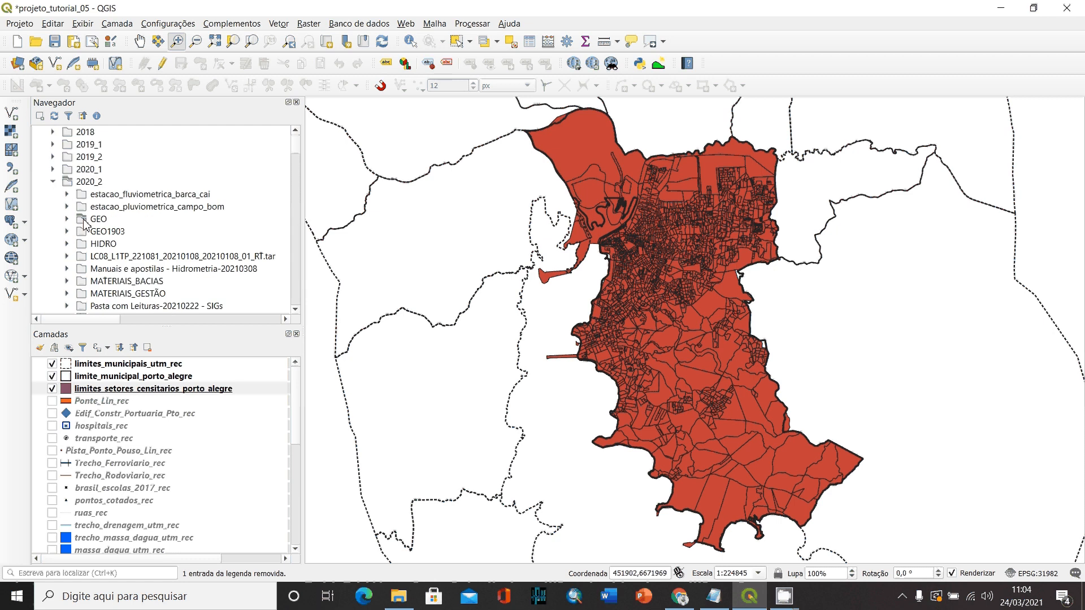
double_click(83, 220)
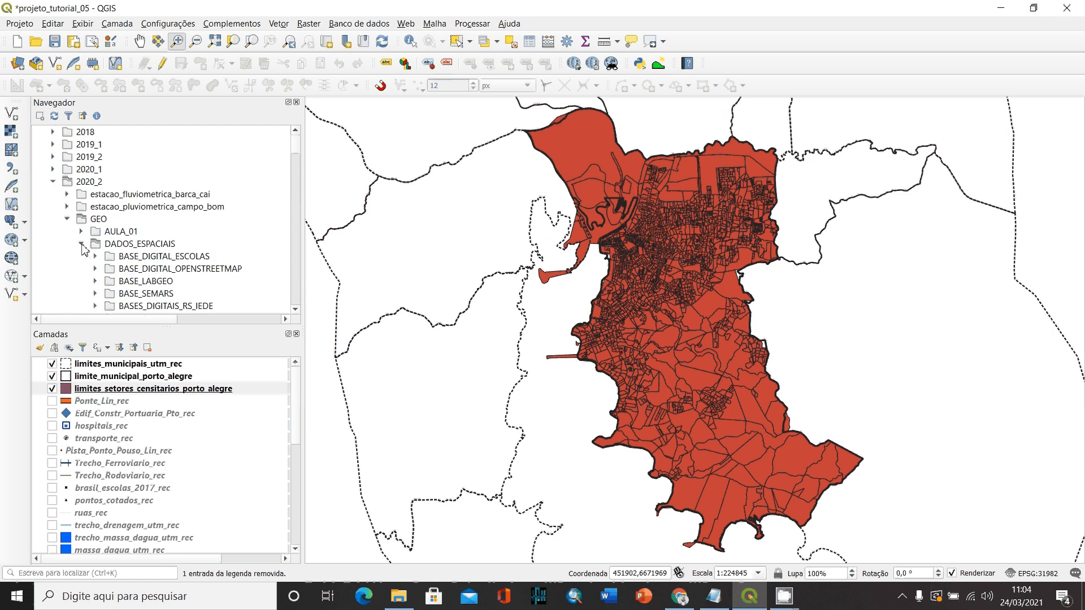
left_click(82, 245)
scroll(156, 268, "down", 2)
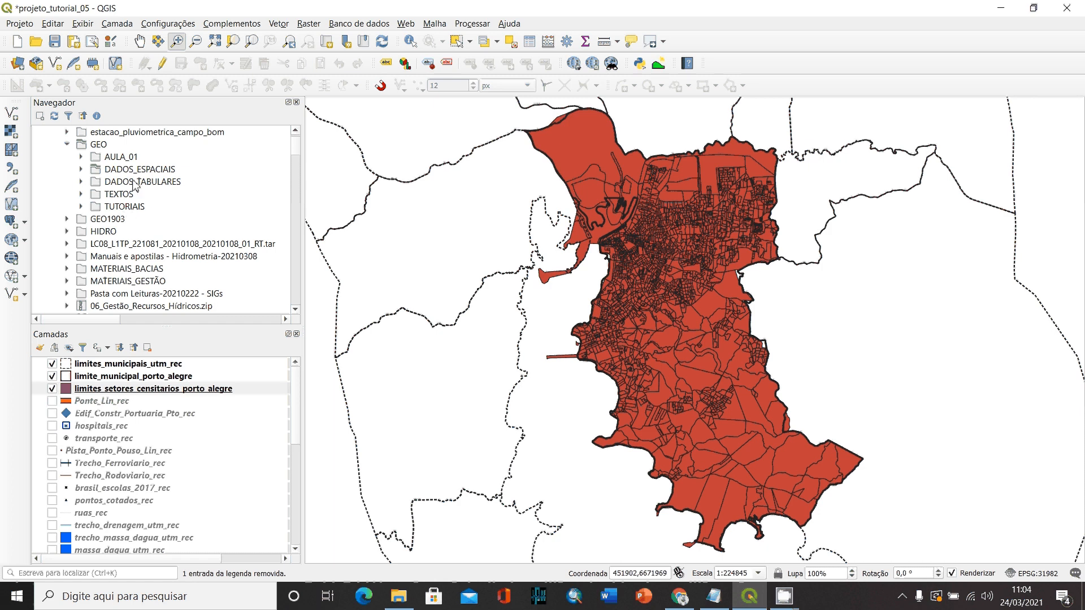
double_click(127, 207)
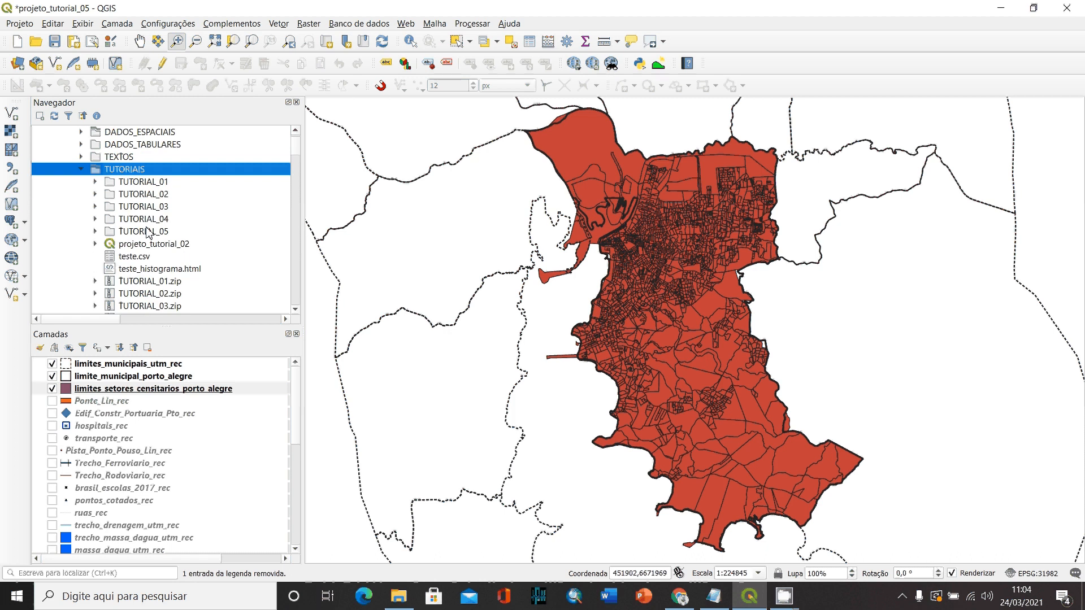
double_click(154, 233)
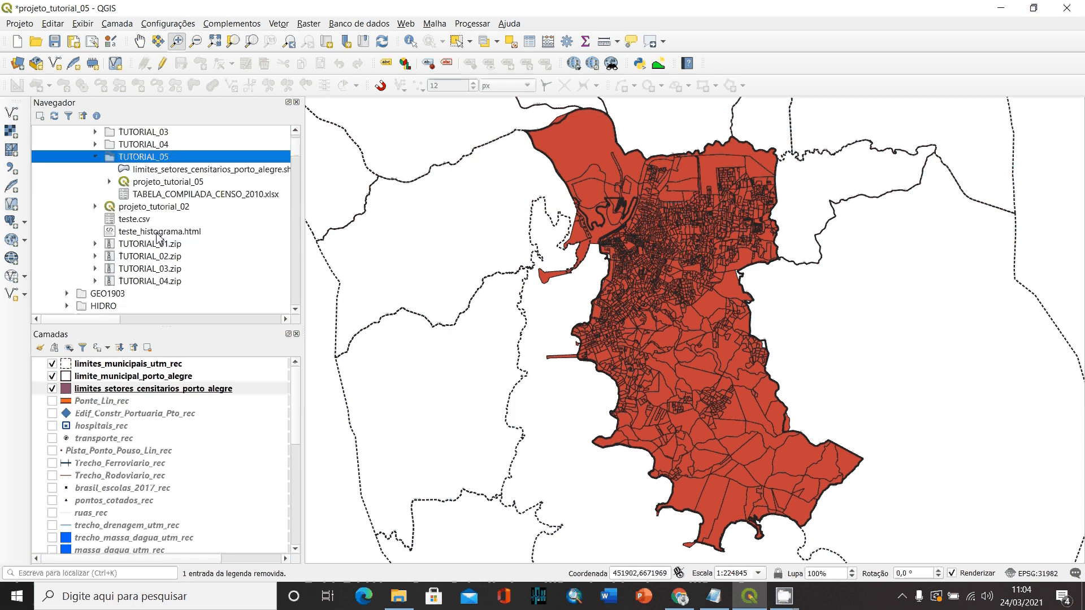
- Add TABELA_COMPILADA_CENSO_2010.xlsx to the project and place it directly below limites_setores_censitarios_porto_alegre in the layer order
left_click(245, 195)
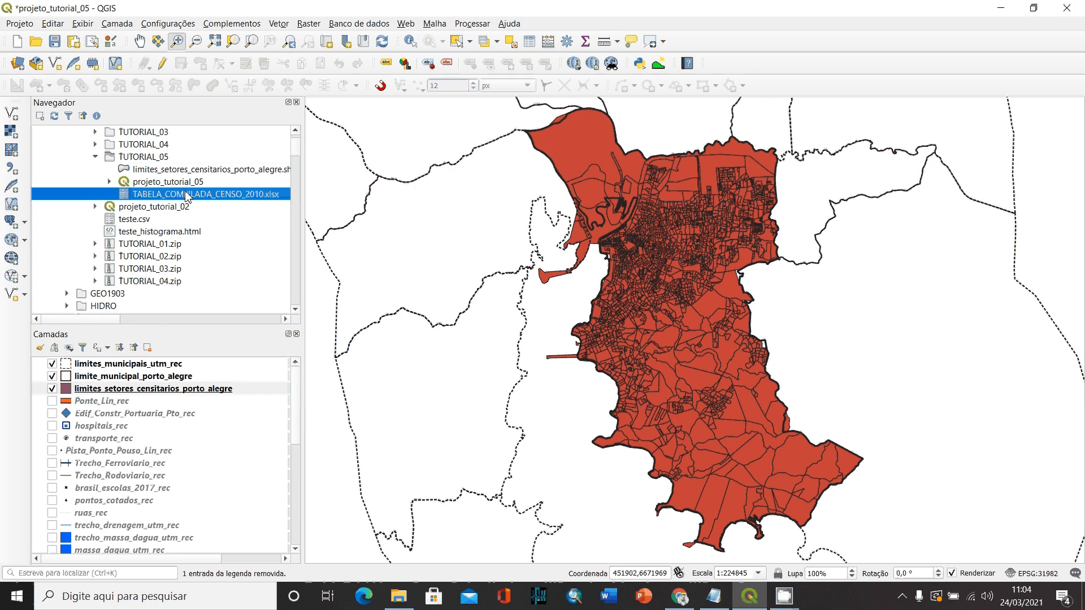
left_click_drag(183, 197, 662, 278)
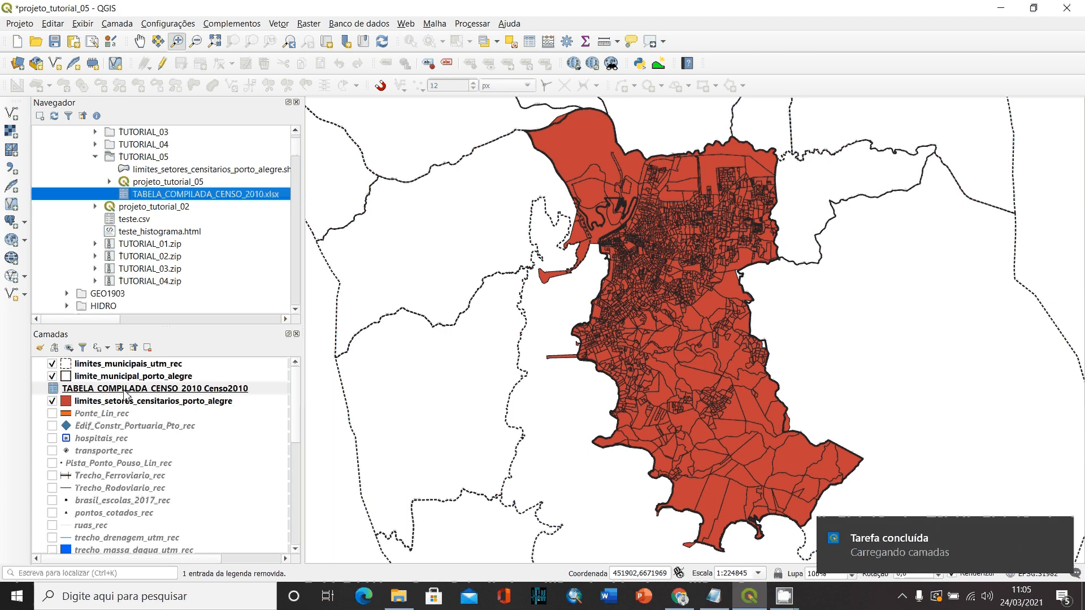
left_click_drag(85, 389, 67, 407)
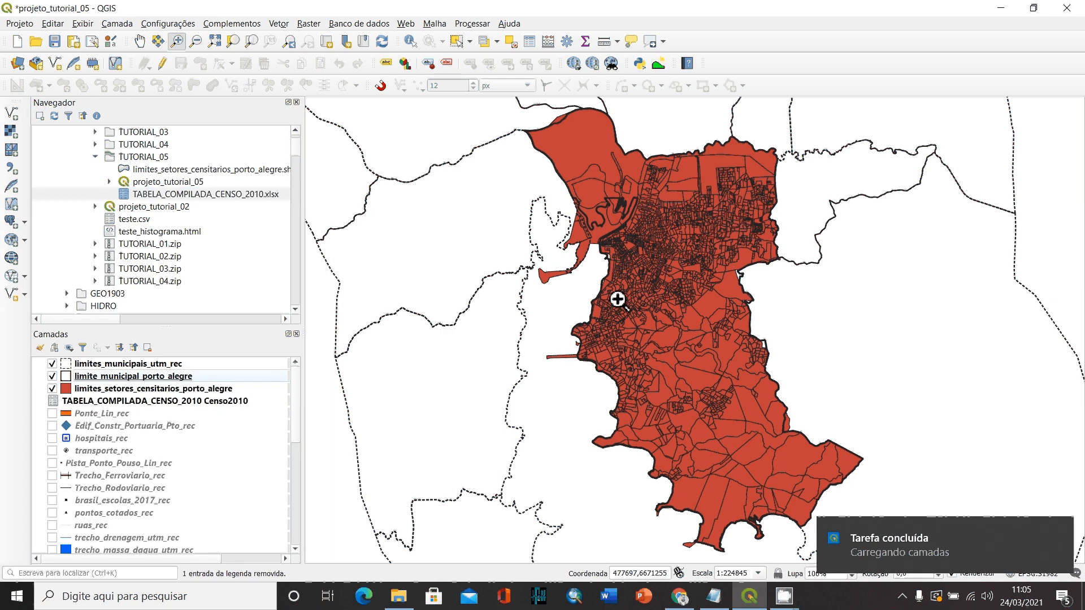
- Examine the census table's attributes, widening Cod_setor to show full codes and looking through the remaining fields, and close the table
left_click(200, 405)
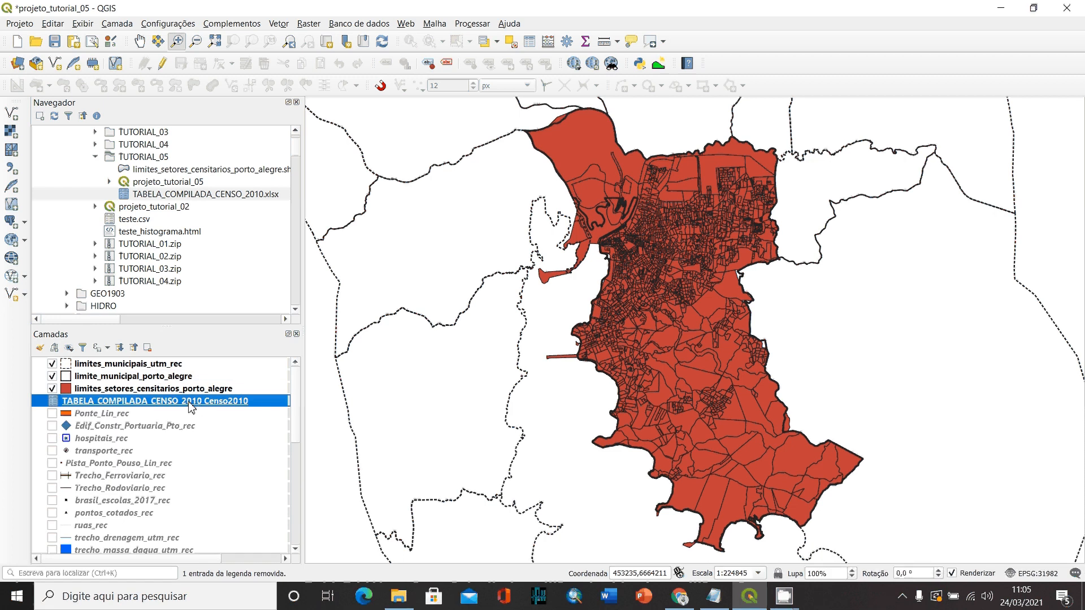
right_click(130, 400)
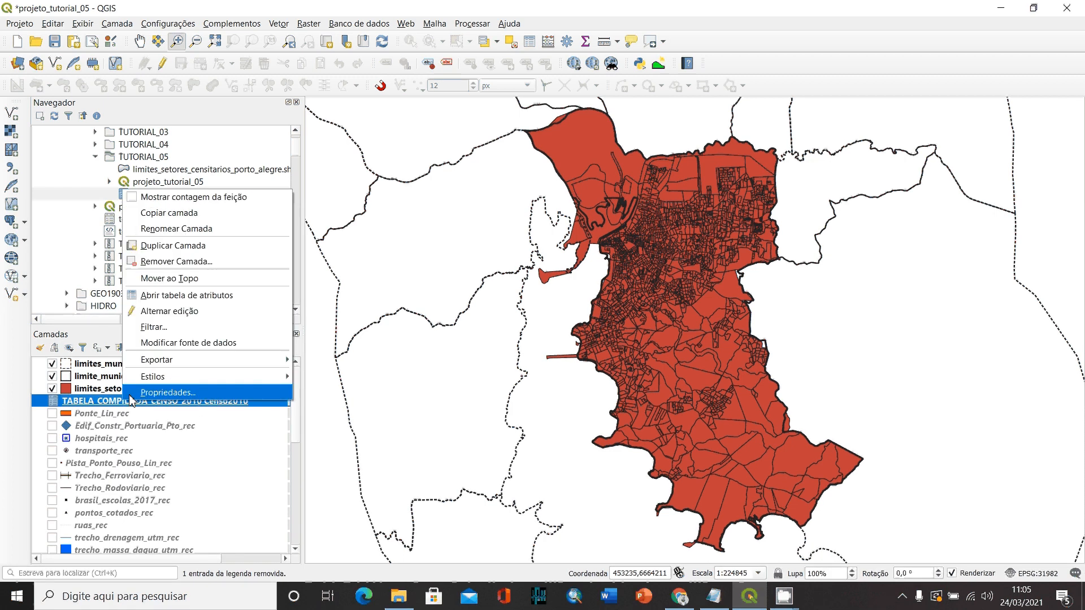
left_click(187, 301)
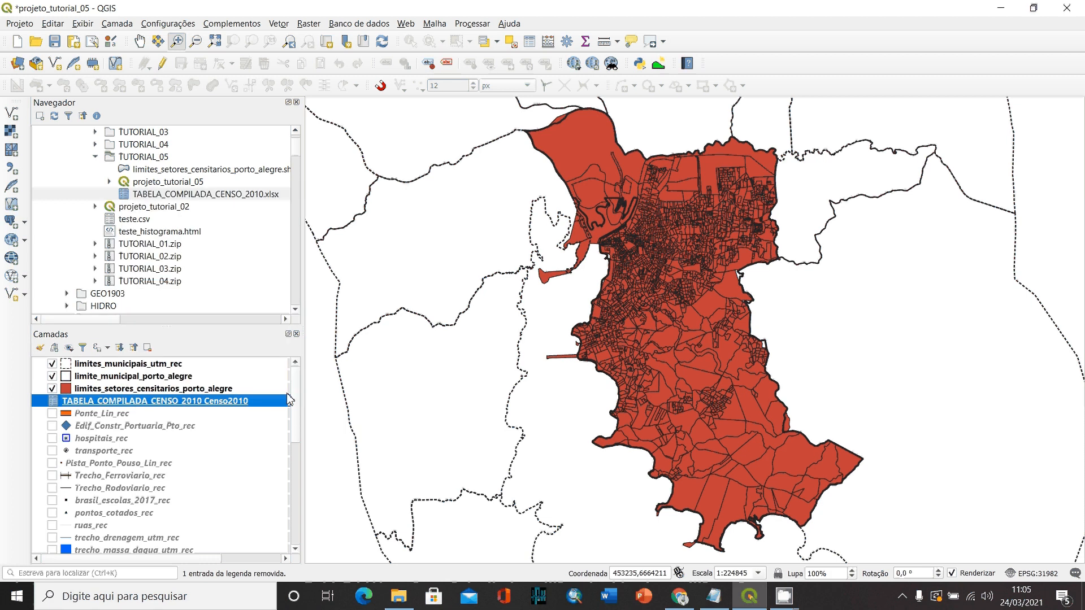
double_click(130, 401)
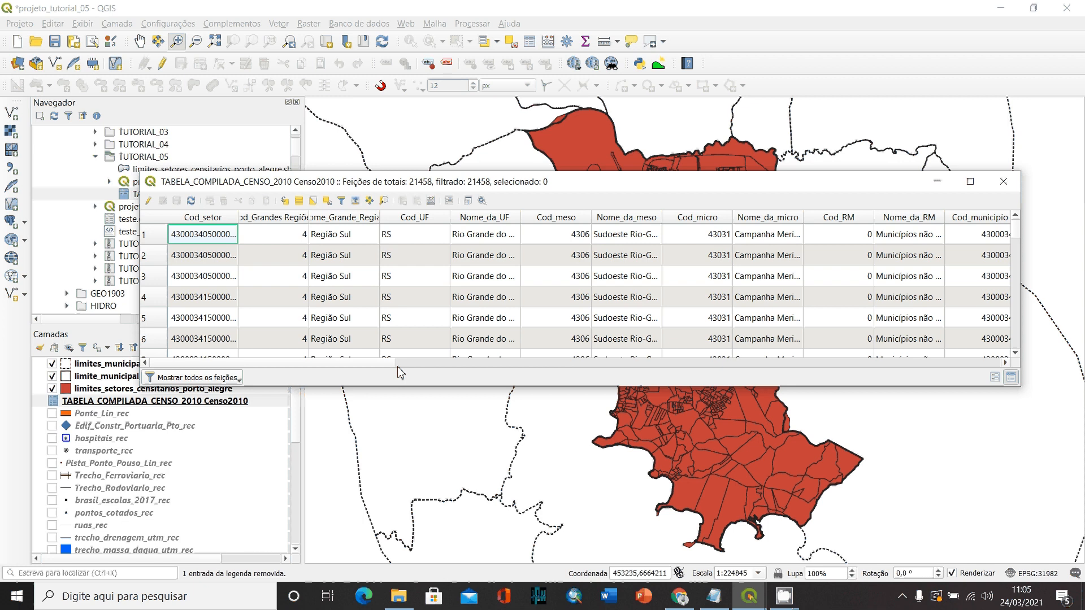
double_click(239, 216)
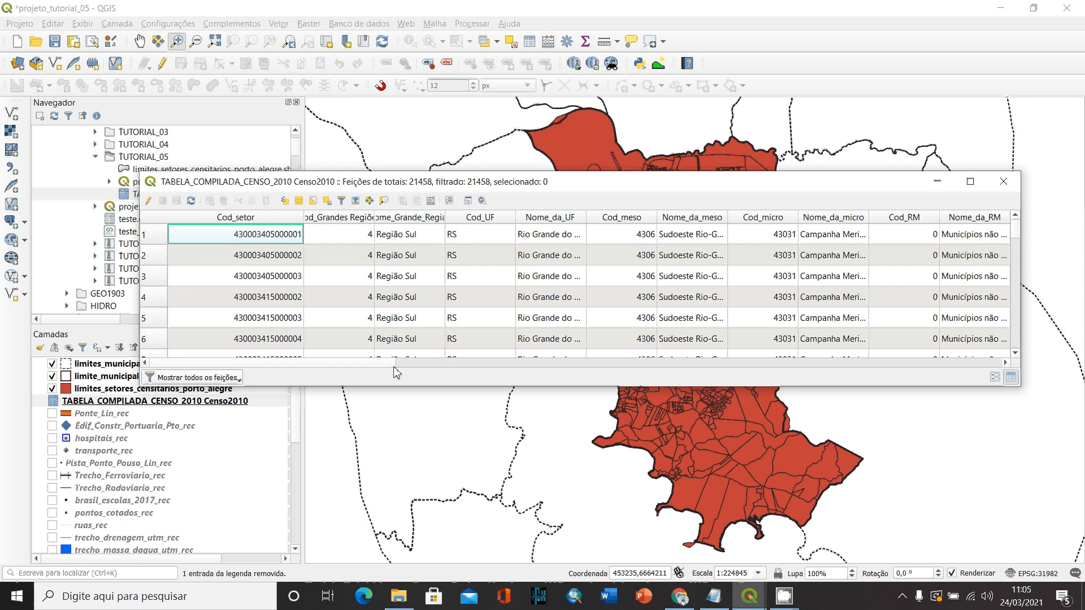
left_click_drag(395, 365, 989, 363)
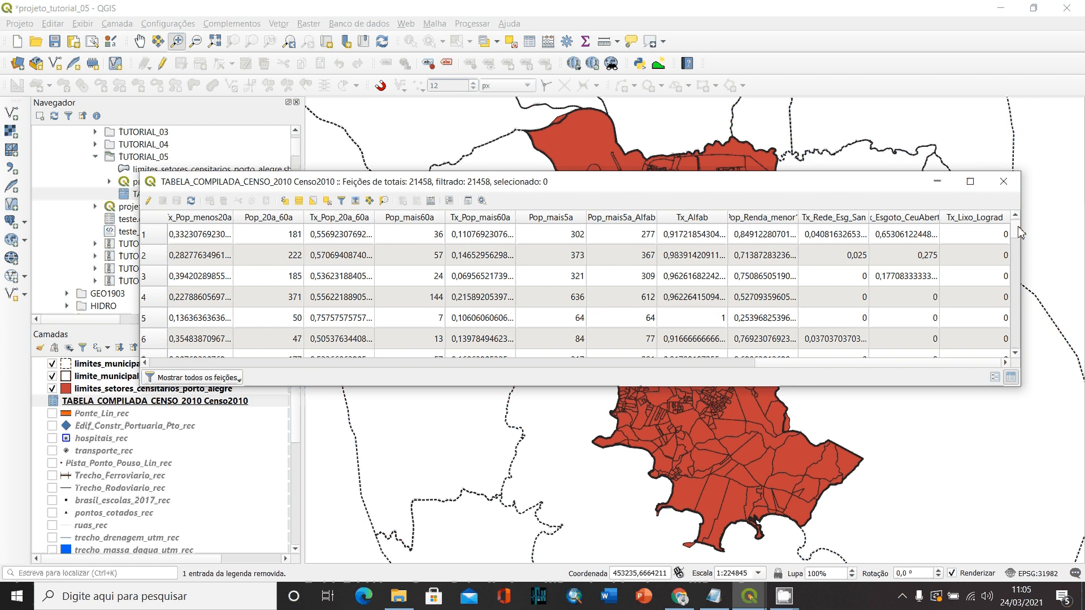
left_click_drag(1020, 229, 1054, 206)
left_click(1004, 182)
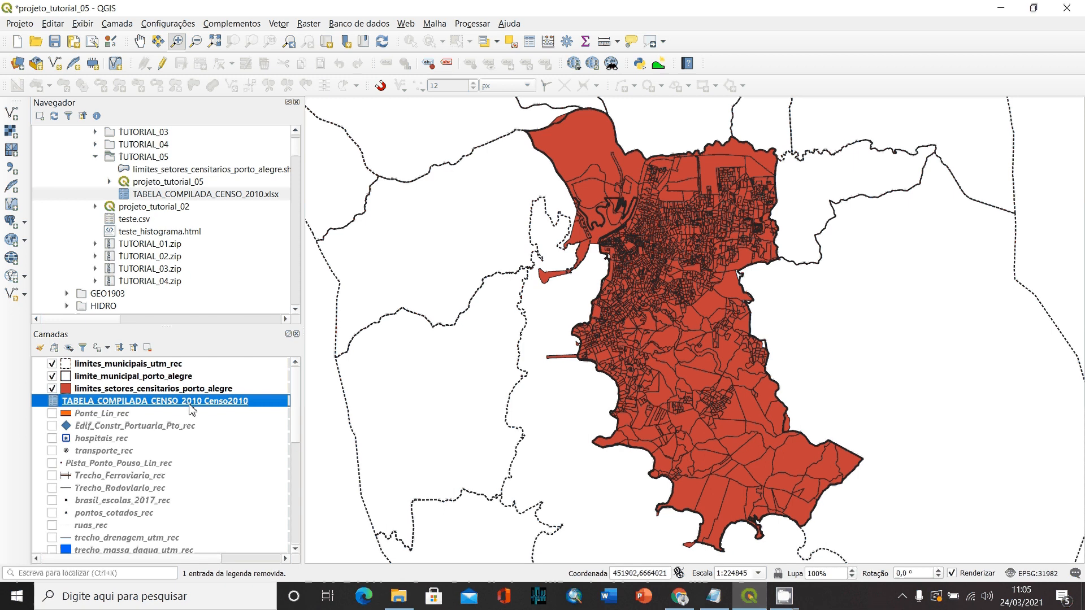
- Start a join on limites_setores_censitarios_porto_alegre with TABELA_COMPILADA_CENSO_2010 Censo2010 as the layer to join
left_click(148, 389)
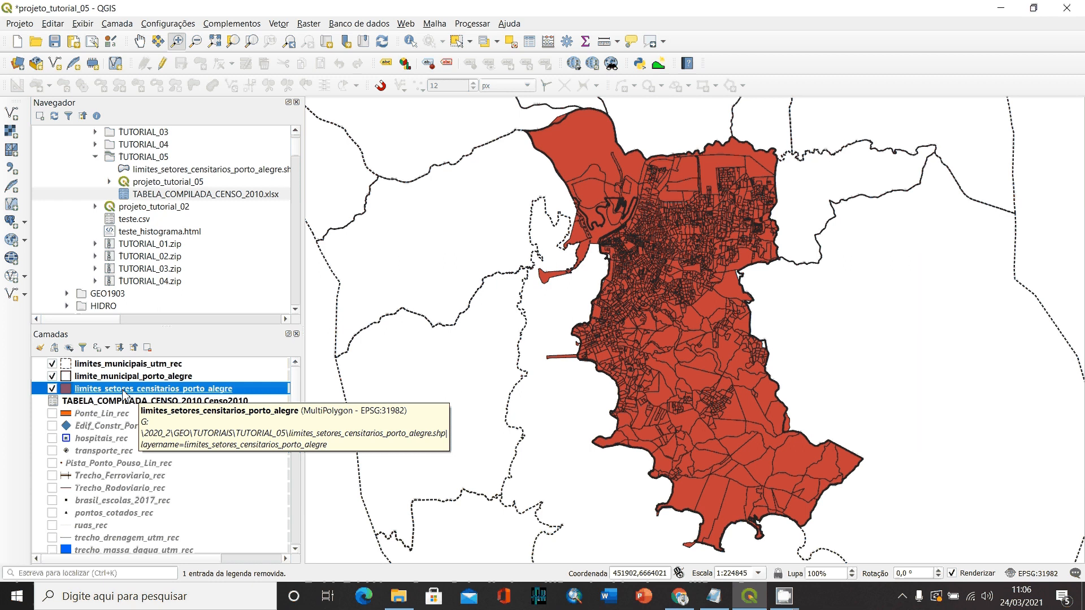
double_click(187, 392)
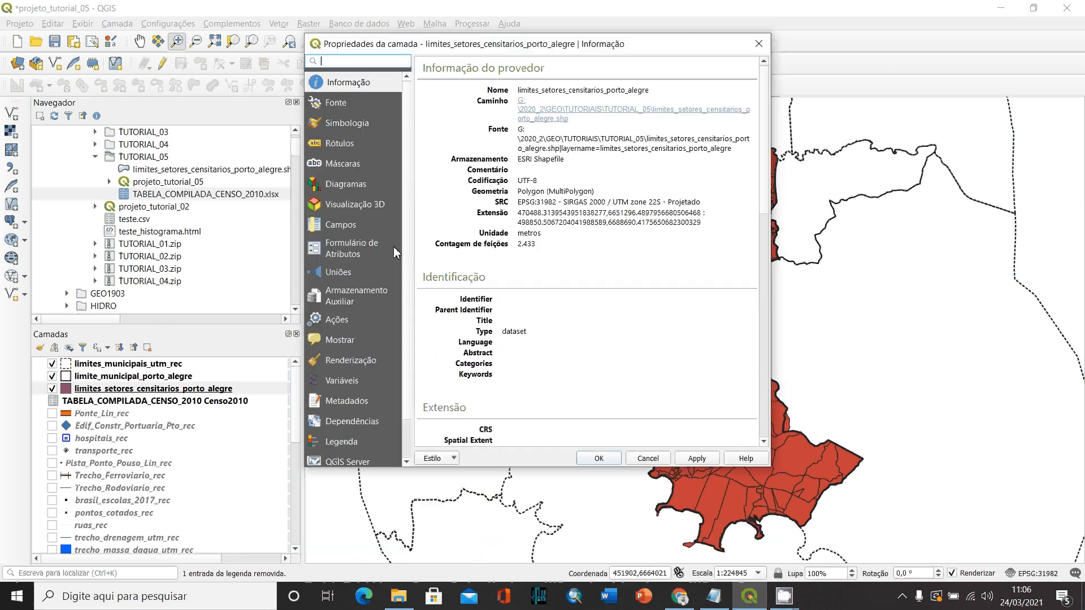
left_click(342, 273)
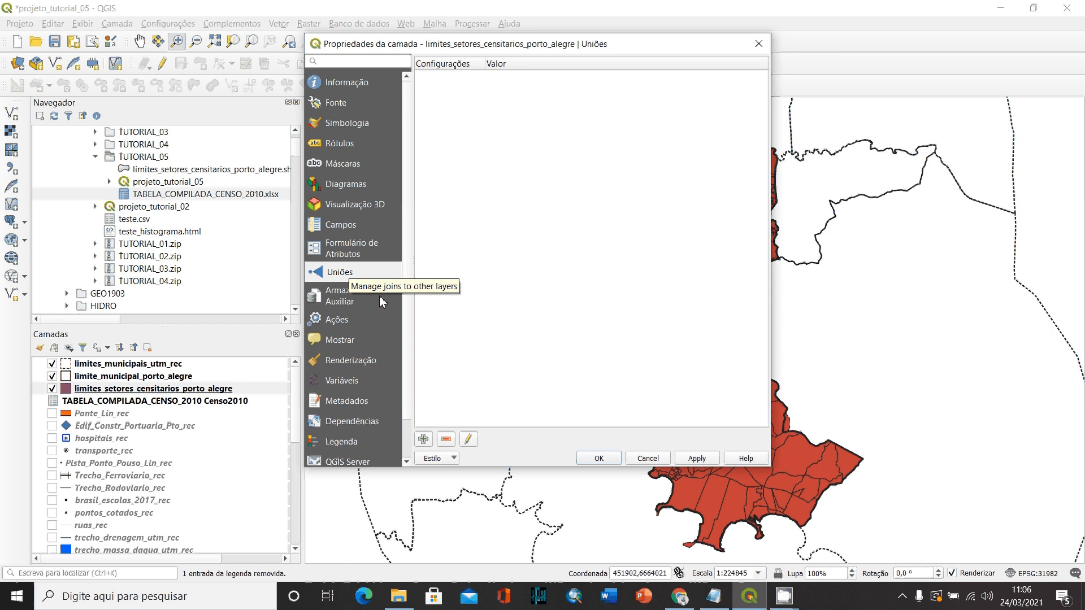
left_click(424, 439)
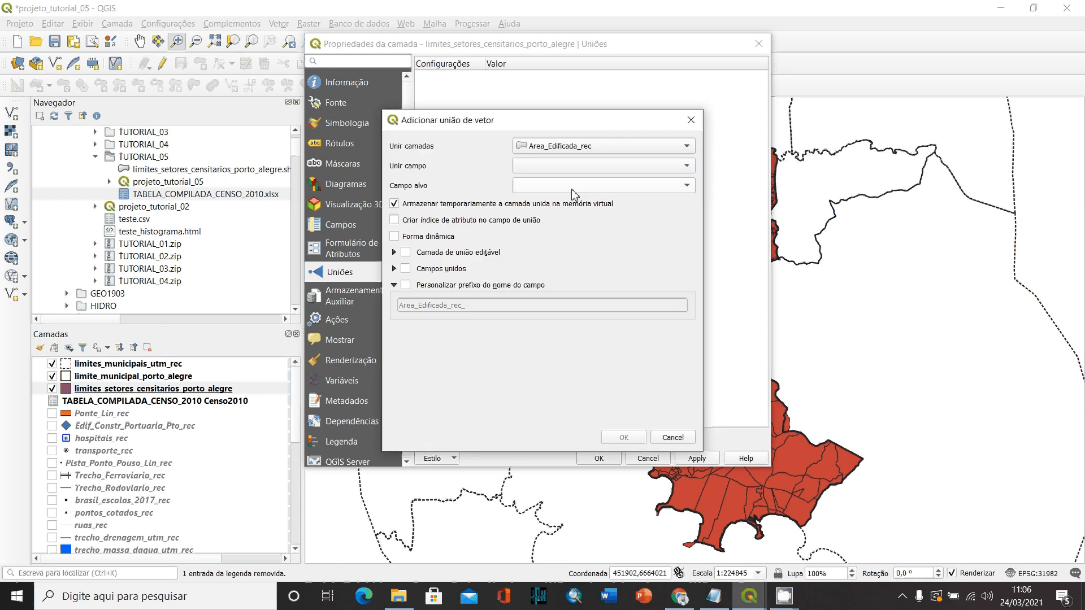
left_click(557, 150)
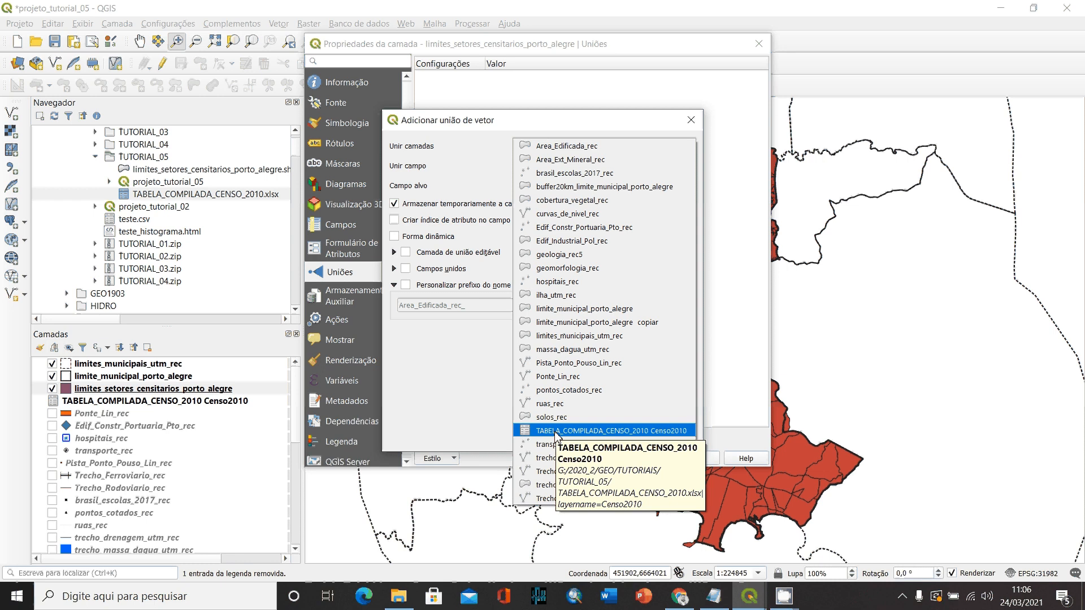
left_click(574, 430)
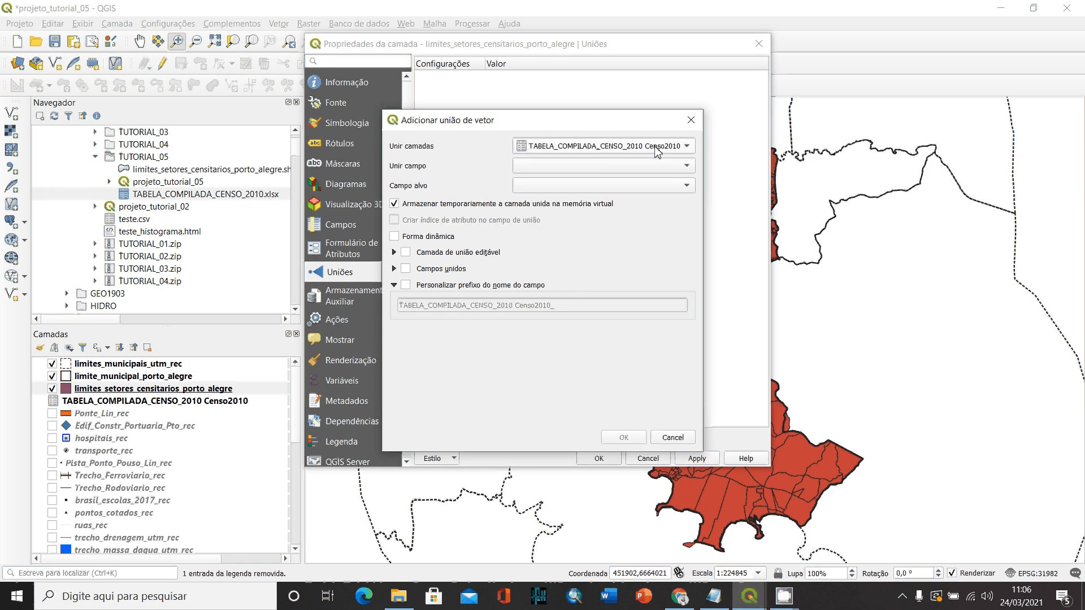
- Match the join field Cod_setor of the census table to the target field Cod_Setor of the sector layer
left_click(546, 172)
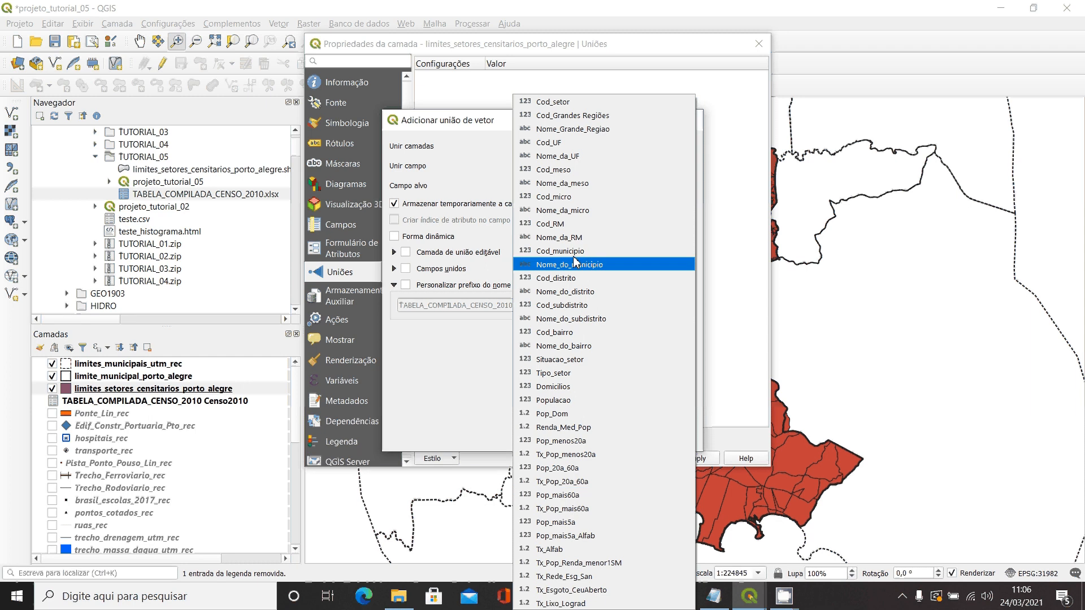
left_click(554, 102)
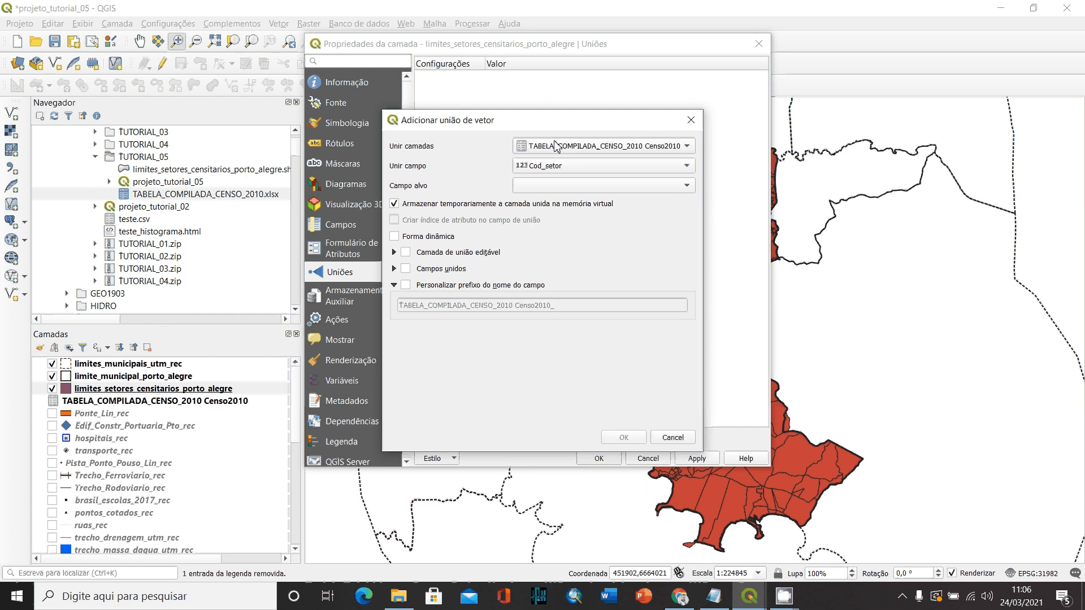
left_click(553, 186)
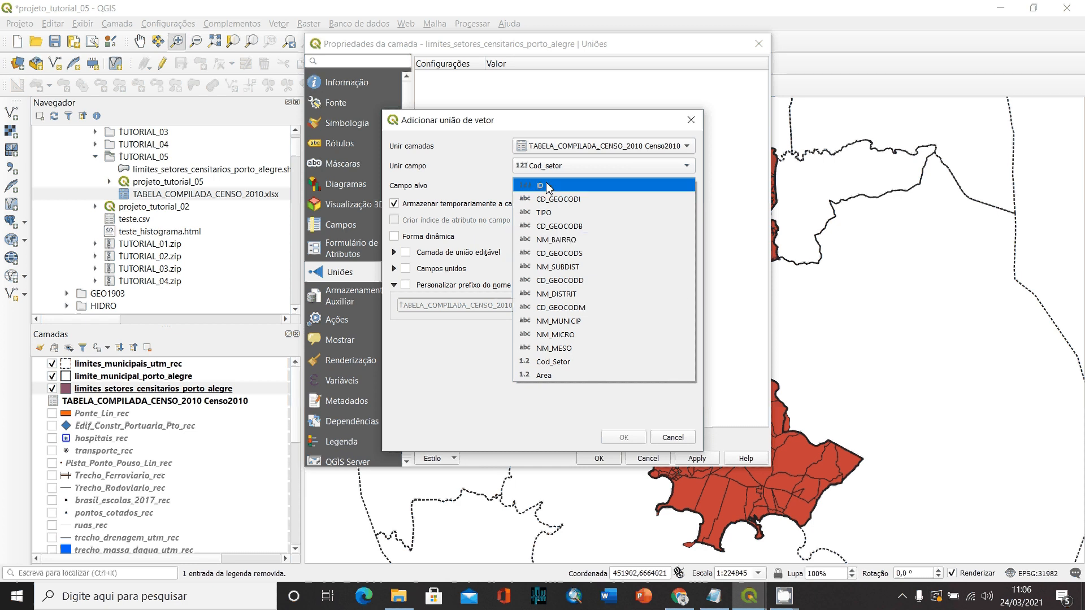
left_click(559, 368)
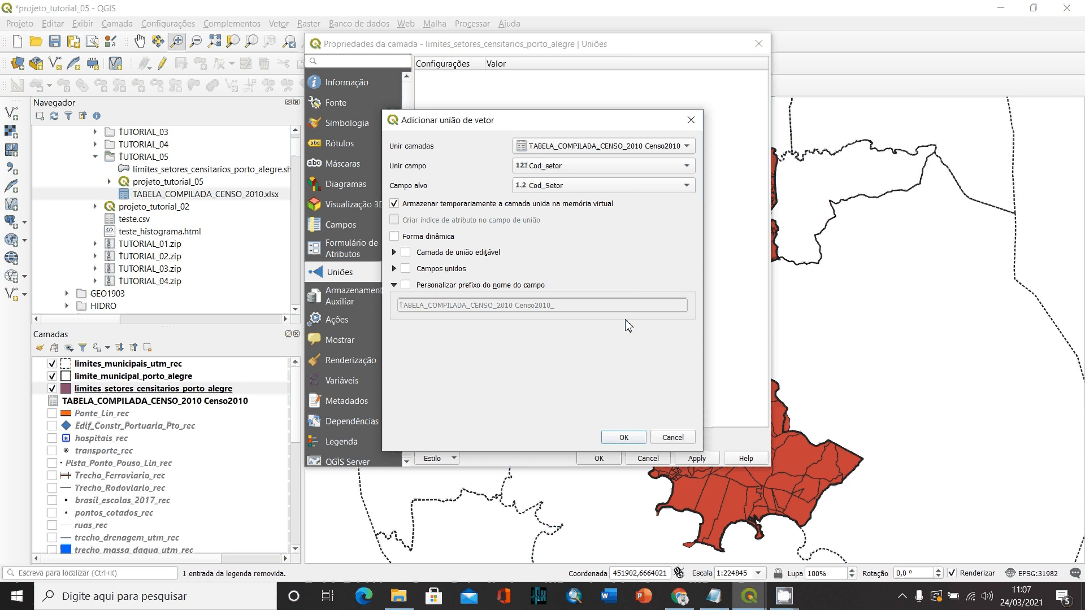
- Customize the joined field name prefix as Censo_ and create the join
left_click(406, 285)
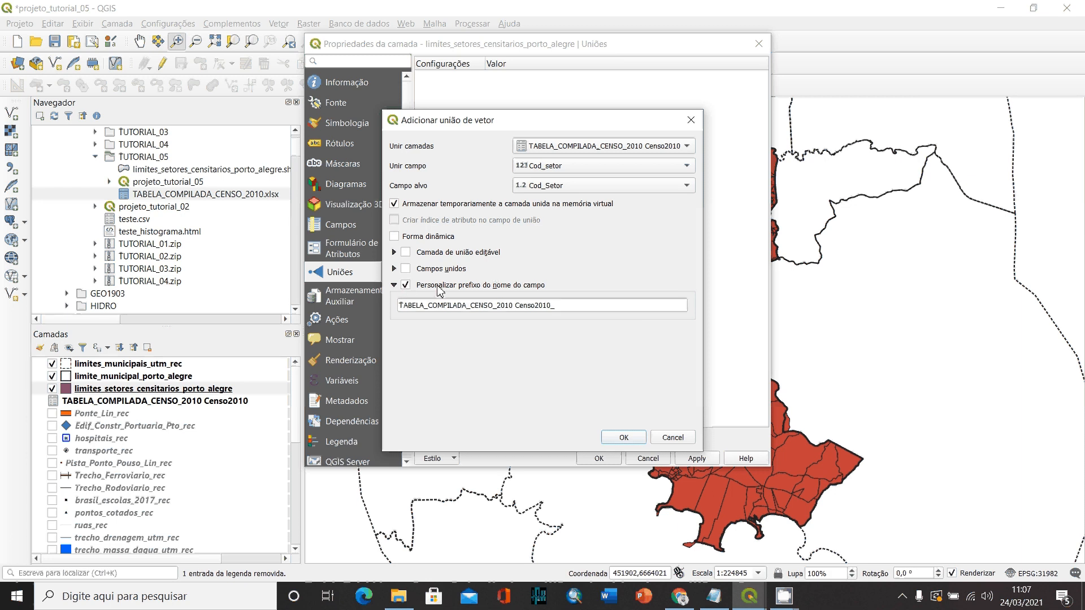
triple_click(552, 310)
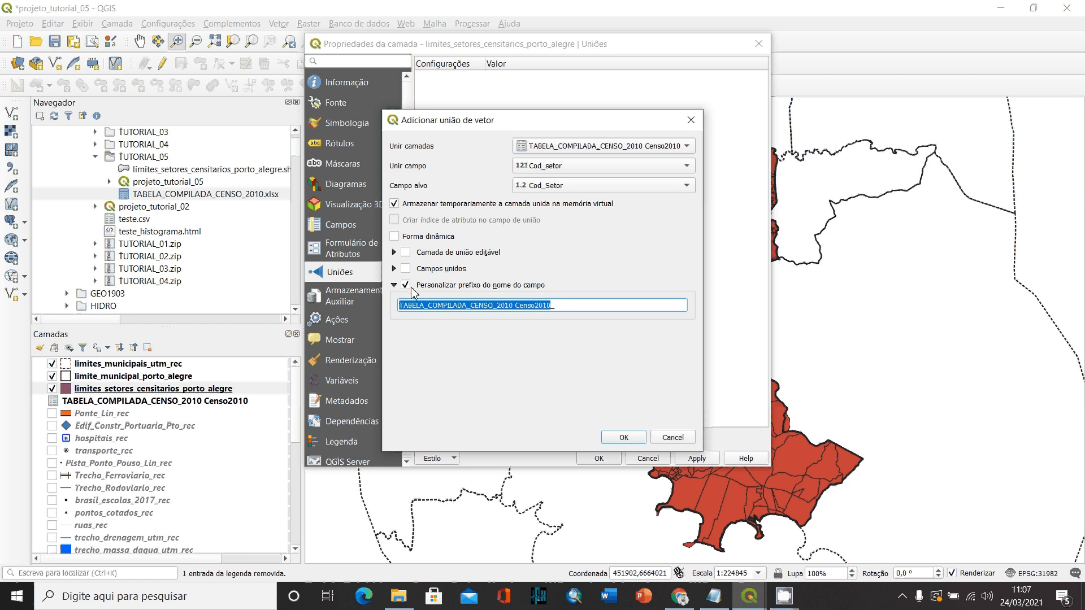
type("Ce")
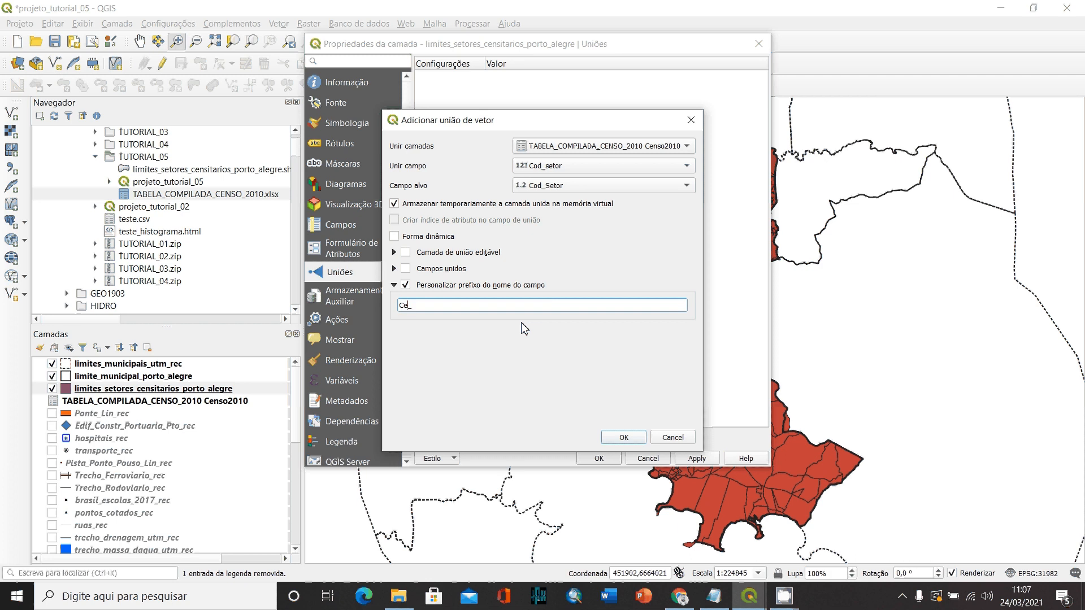
type("nso")
left_click_drag(401, 305, 433, 303)
left_click(433, 310)
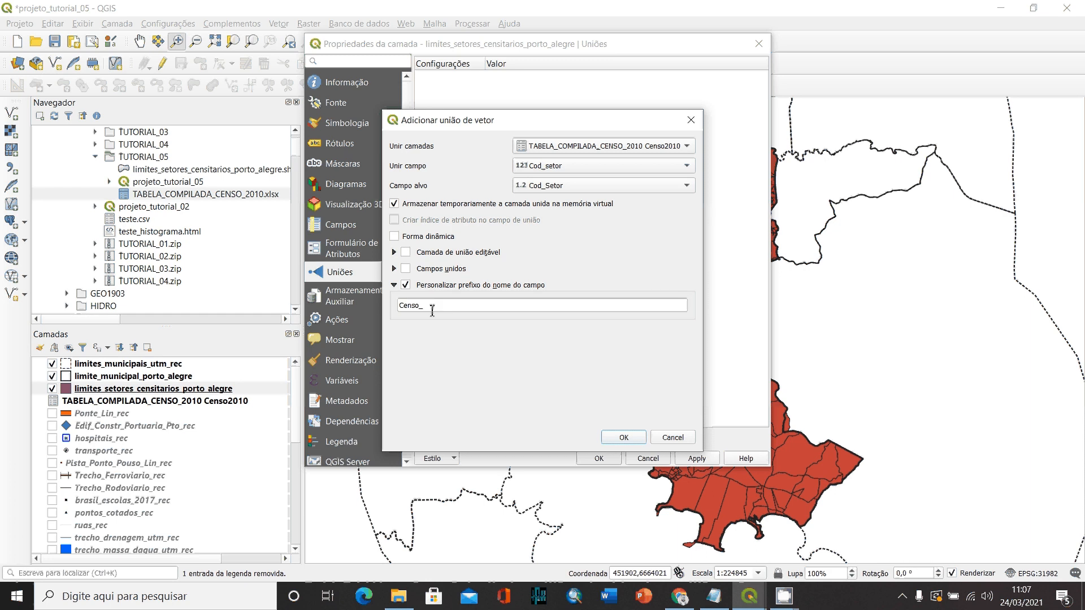
left_click(625, 438)
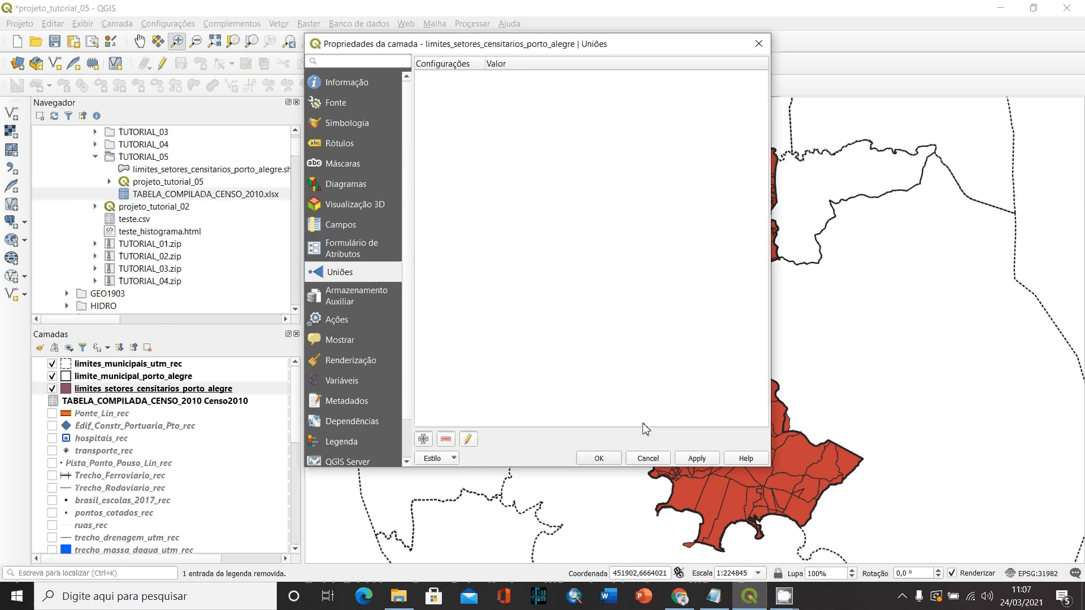
- Accept the sector layer's join settings and look through the joined Censo_ fields in its attribute table, closing the table when done
left_click(600, 459)
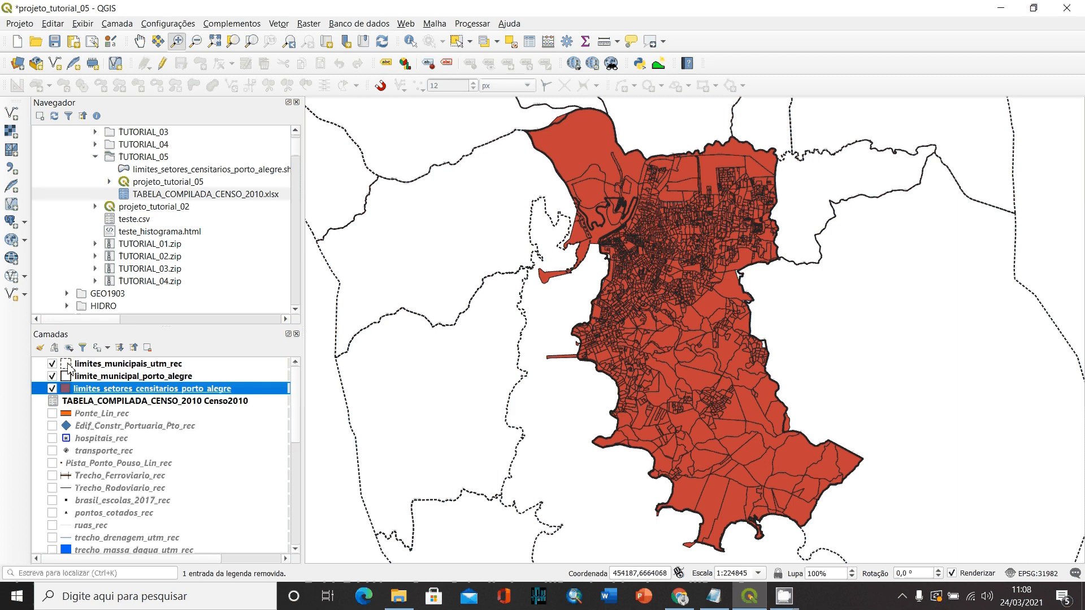
right_click(158, 394)
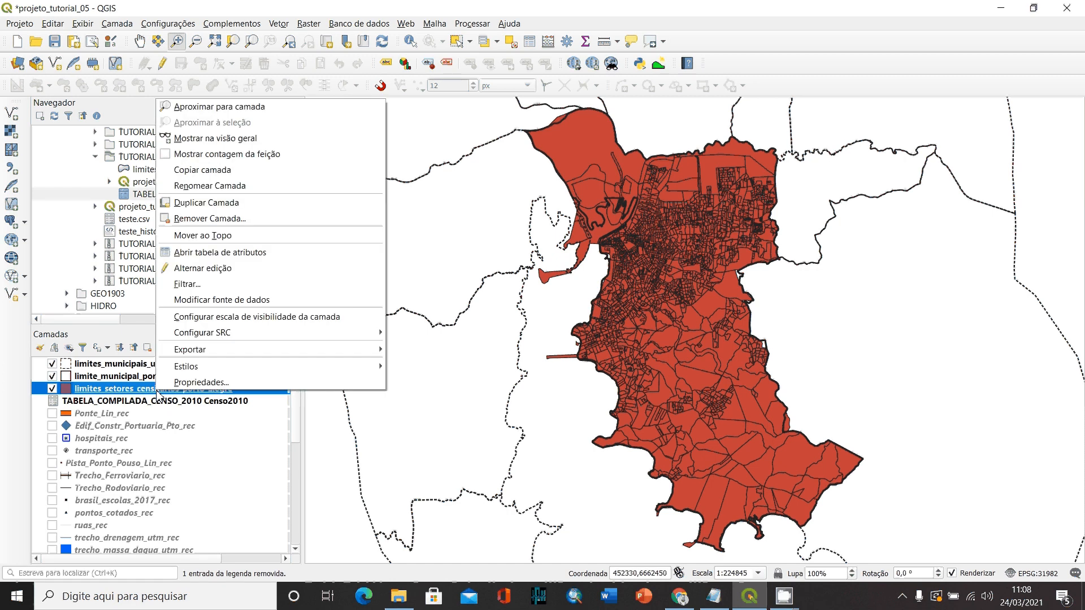
right_click(120, 394)
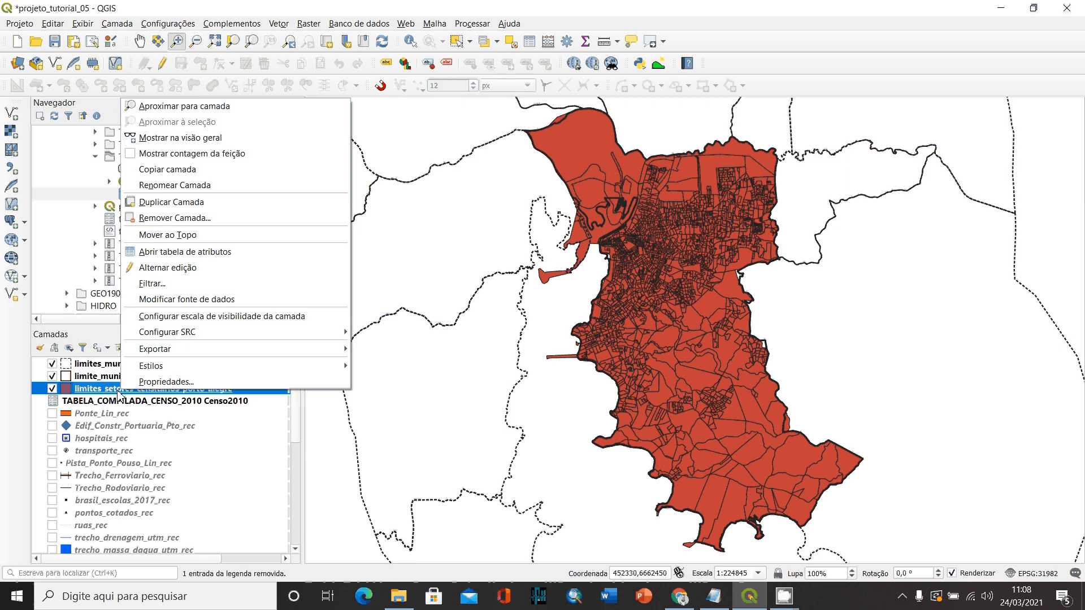
left_click(175, 256)
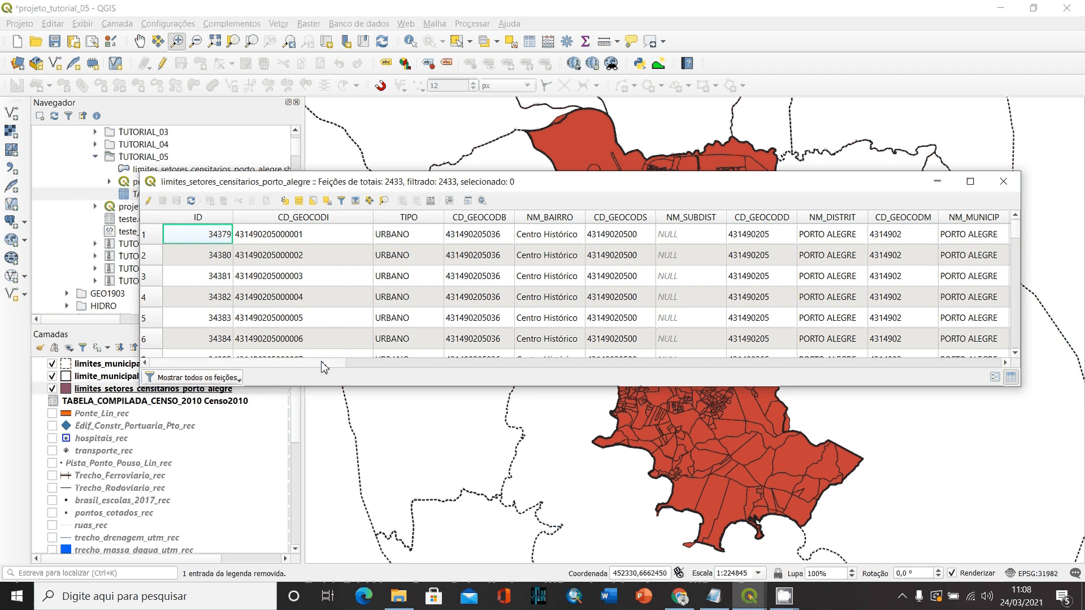
left_click_drag(324, 367, 786, 370)
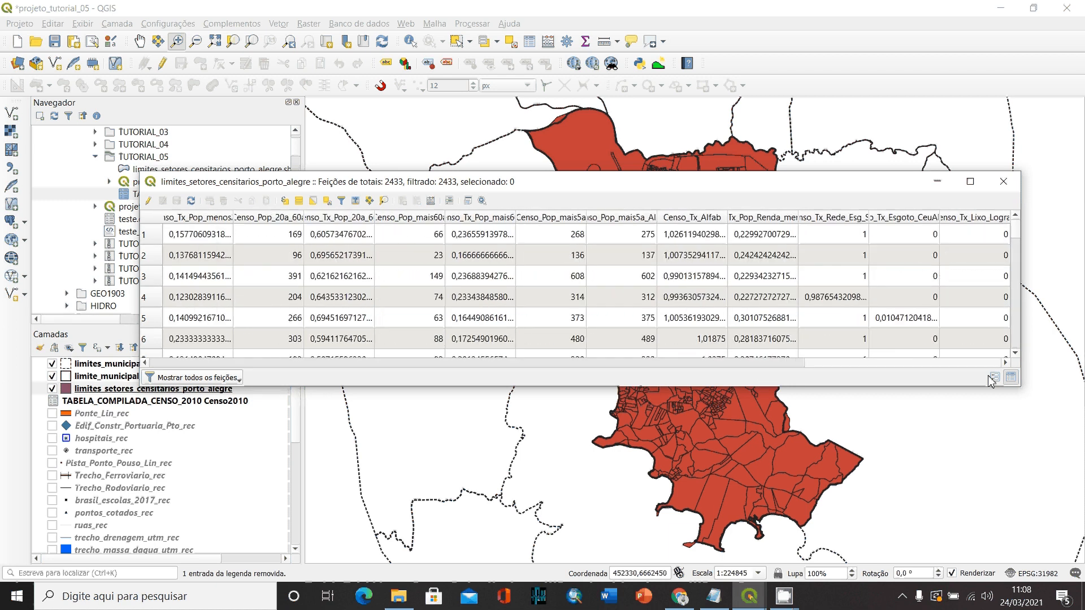
left_click(1004, 181)
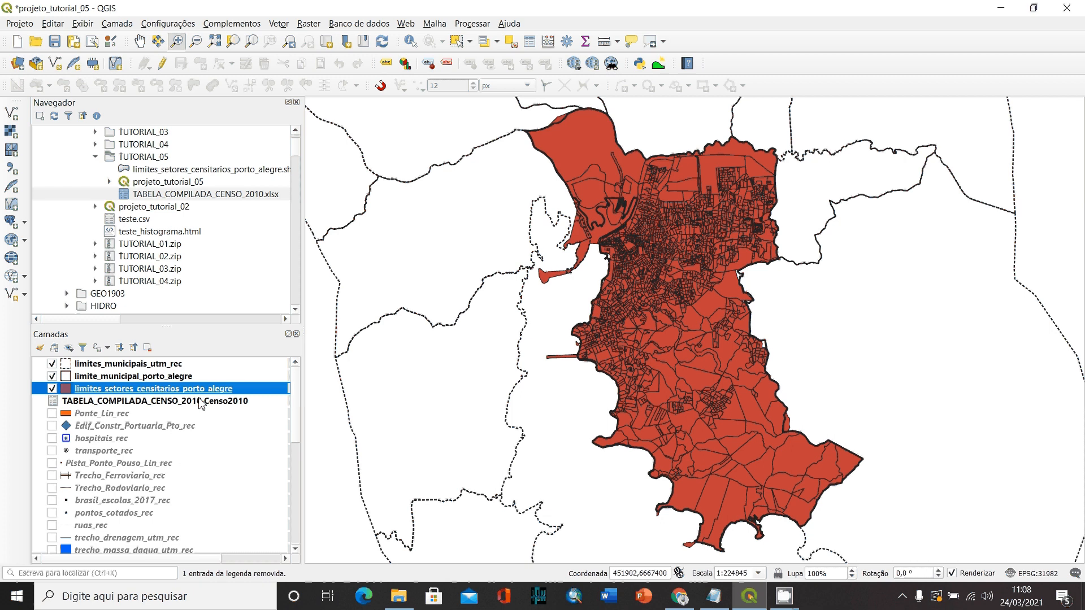
- Change the symbology of limites_setores_censitarios_porto_alegre to Graduado
double_click(161, 390)
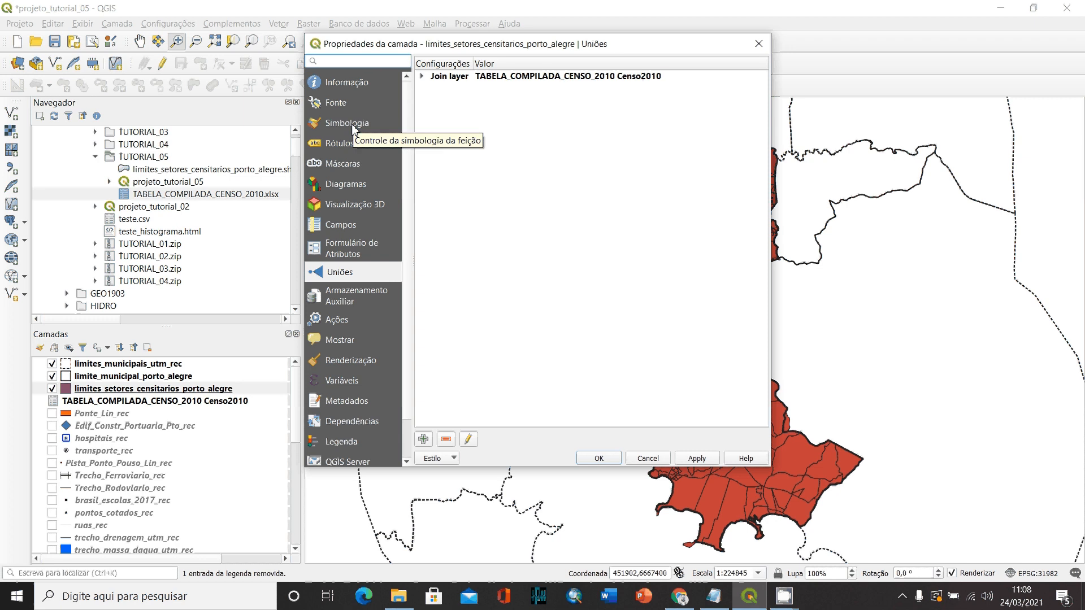
left_click(347, 124)
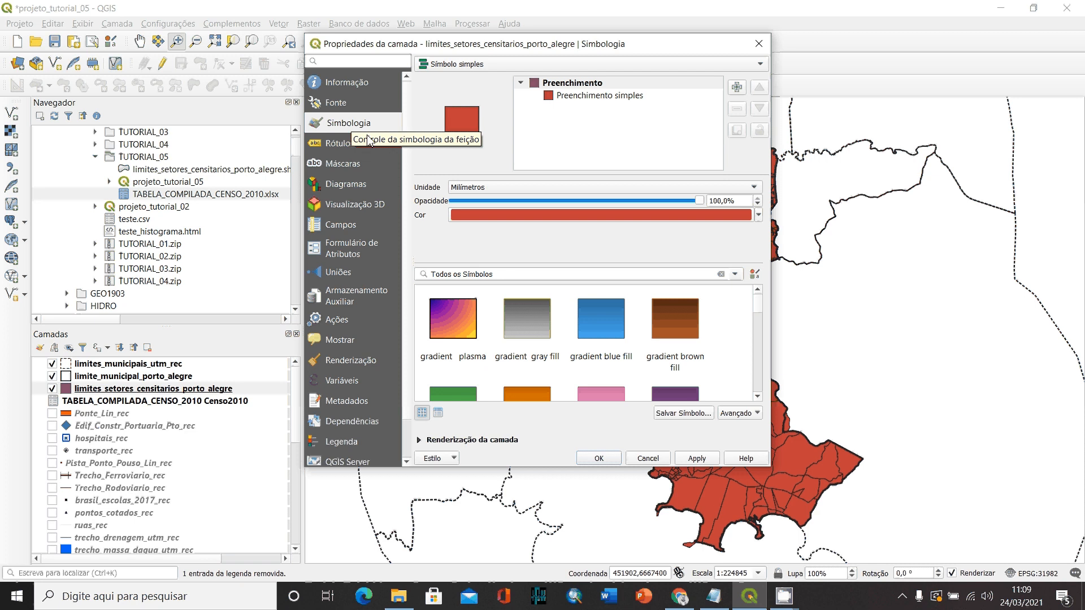
left_click(514, 64)
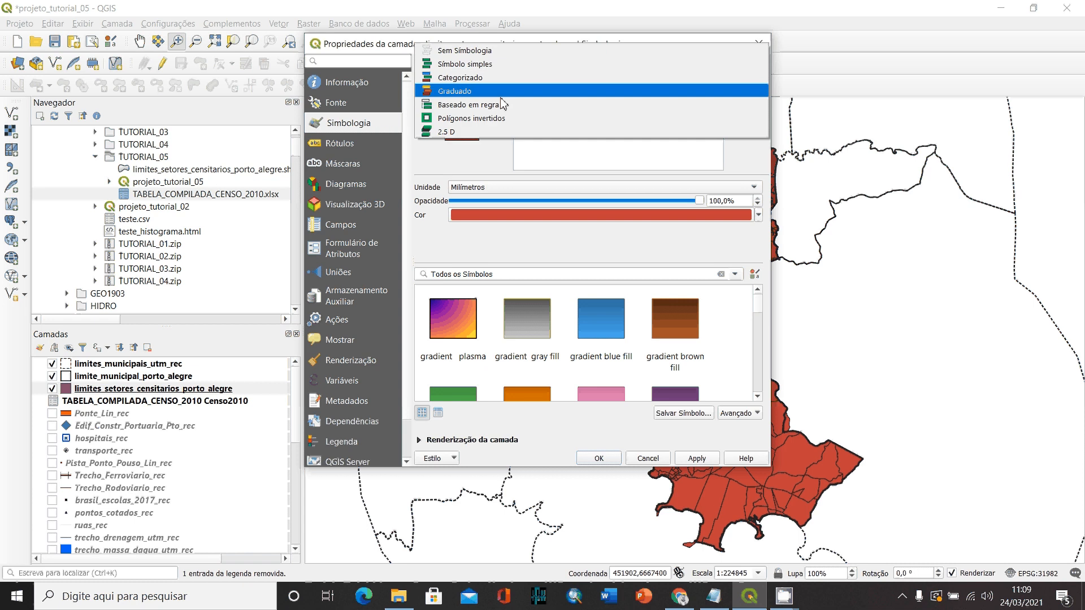
left_click(457, 91)
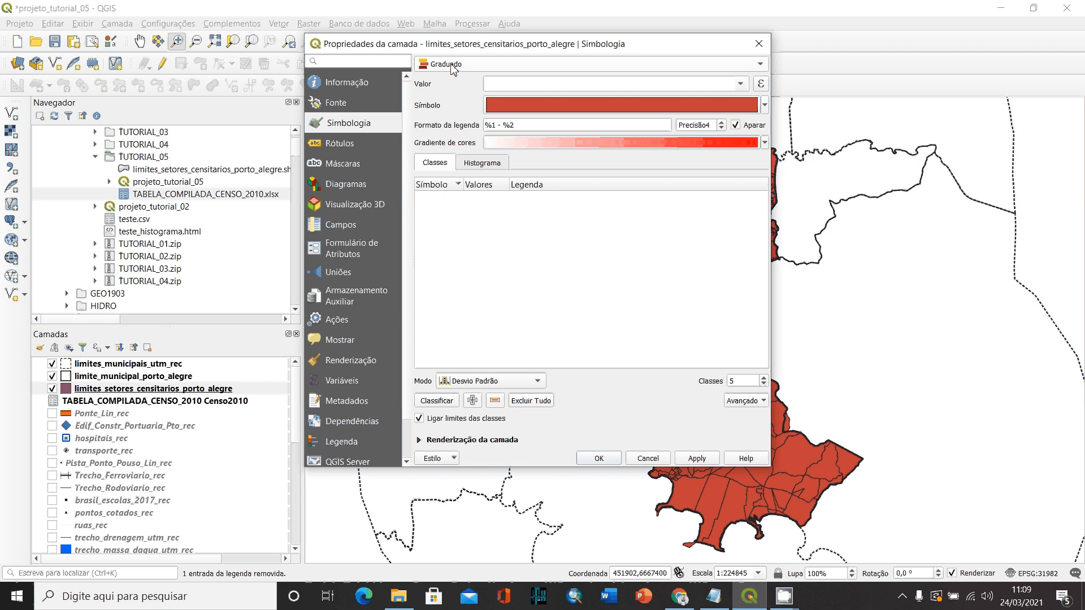
left_click(453, 68)
left_click(462, 70)
- Choose Censo_Tx_Pop_Renda_menor1SM as the value field for the graduated symbology
left_click(742, 86)
scroll(576, 127, "down", 1)
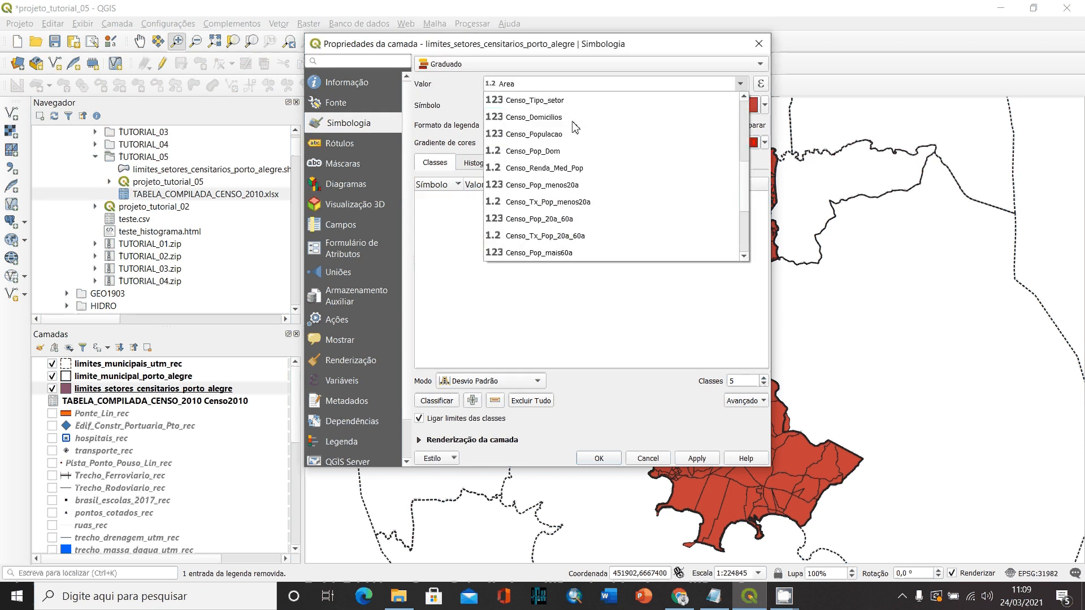
scroll(575, 128, "down", 3)
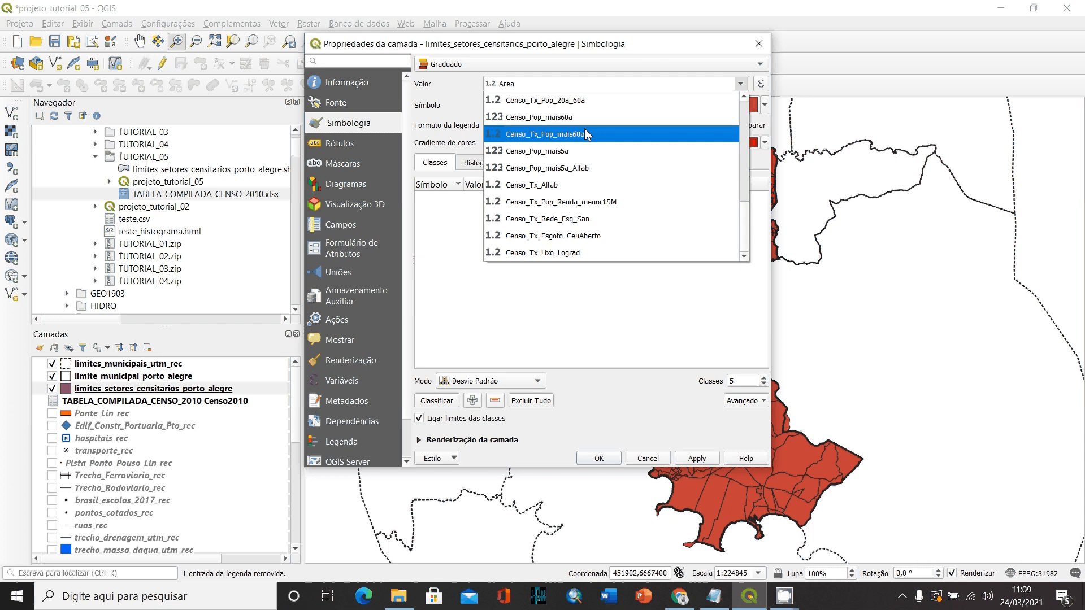
scroll(594, 141, "up", 2)
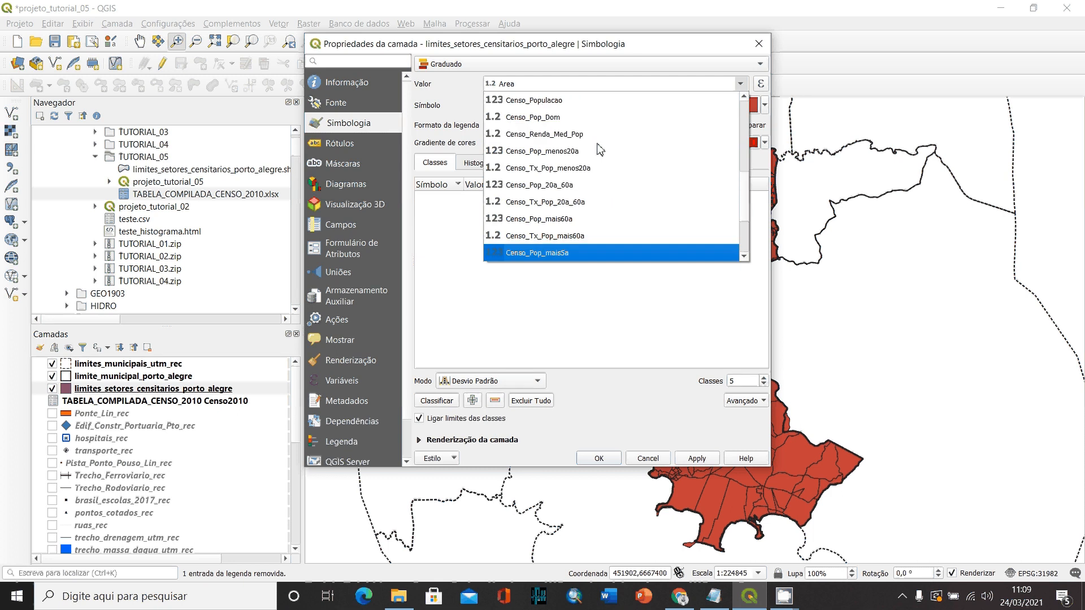
scroll(601, 150, "up", 1)
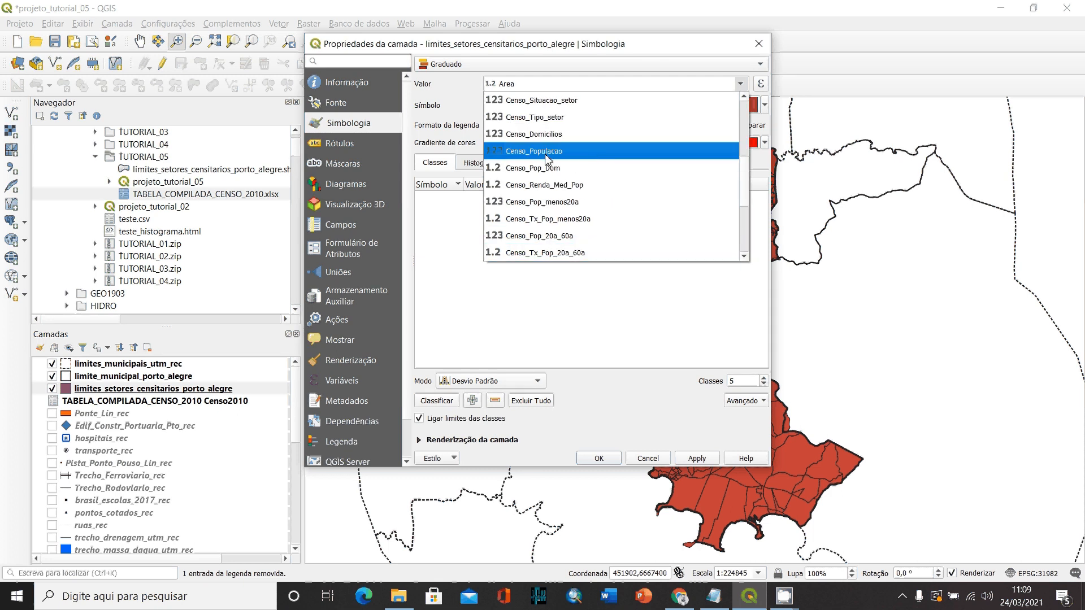
scroll(588, 167, "down", 1)
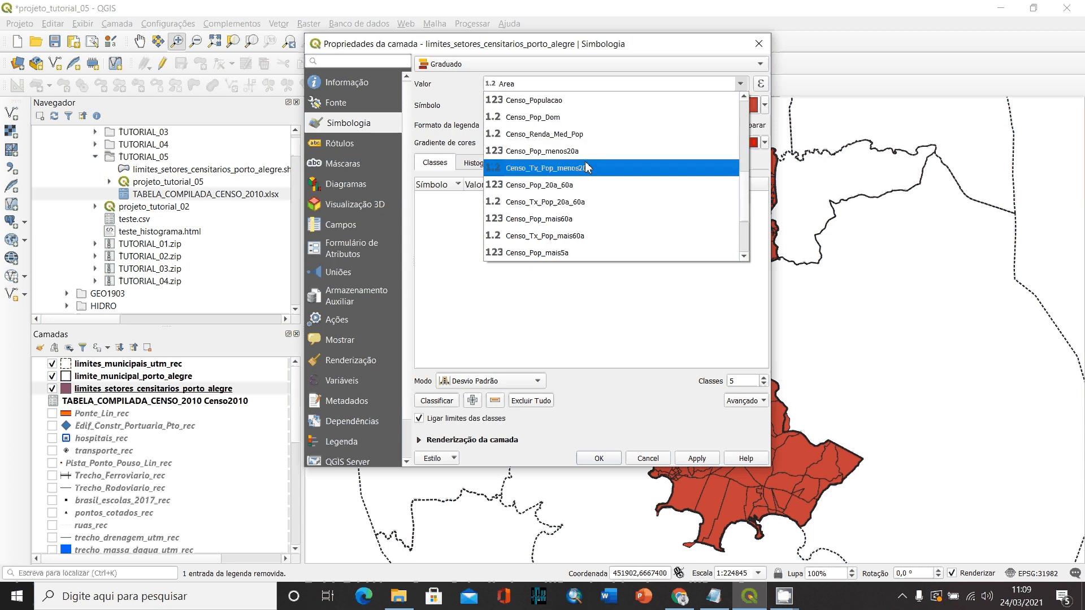
scroll(593, 168, "down", 2)
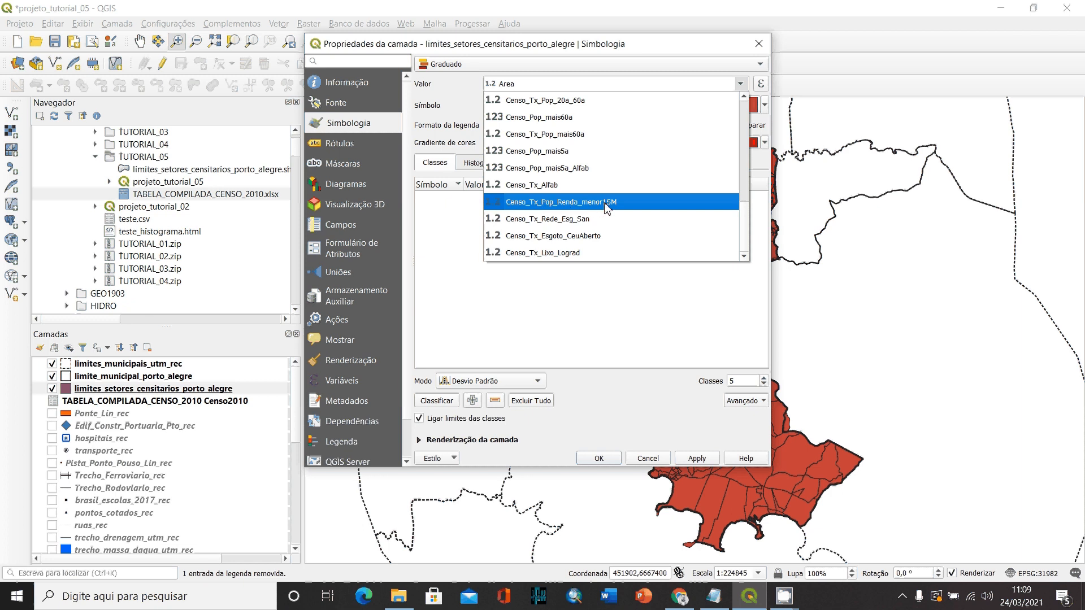
left_click(595, 204)
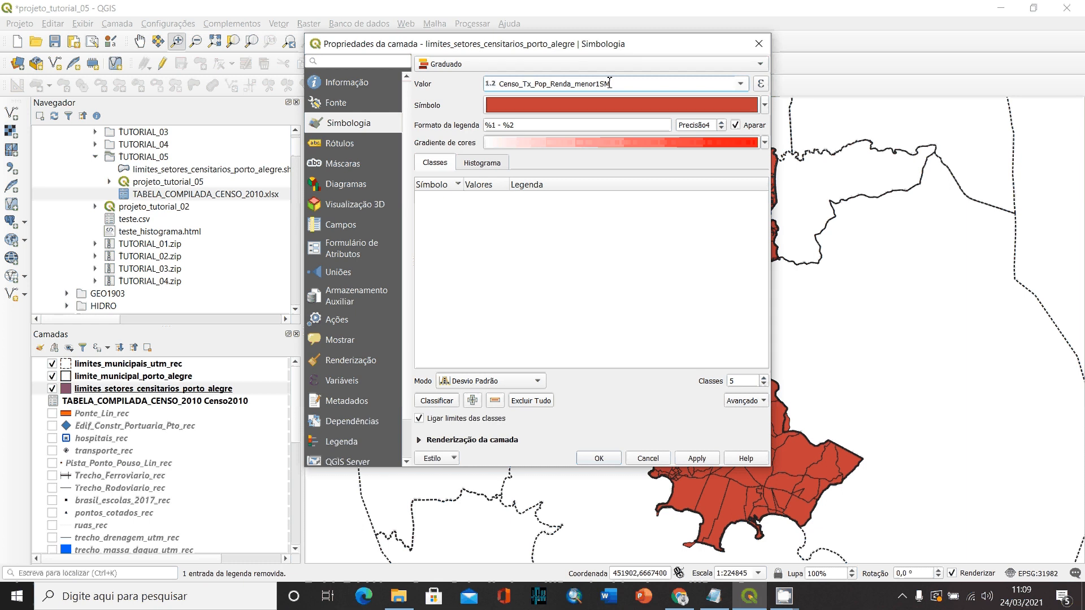
- Apply the Oranges color ramp to the graduated symbology
left_click(765, 143)
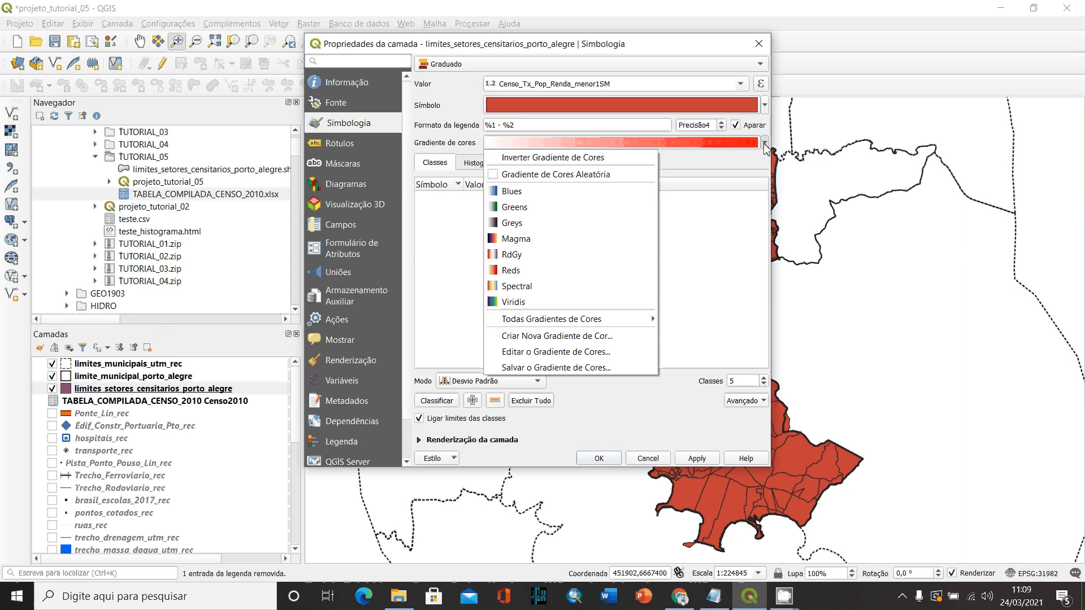
mouse_move(638, 325)
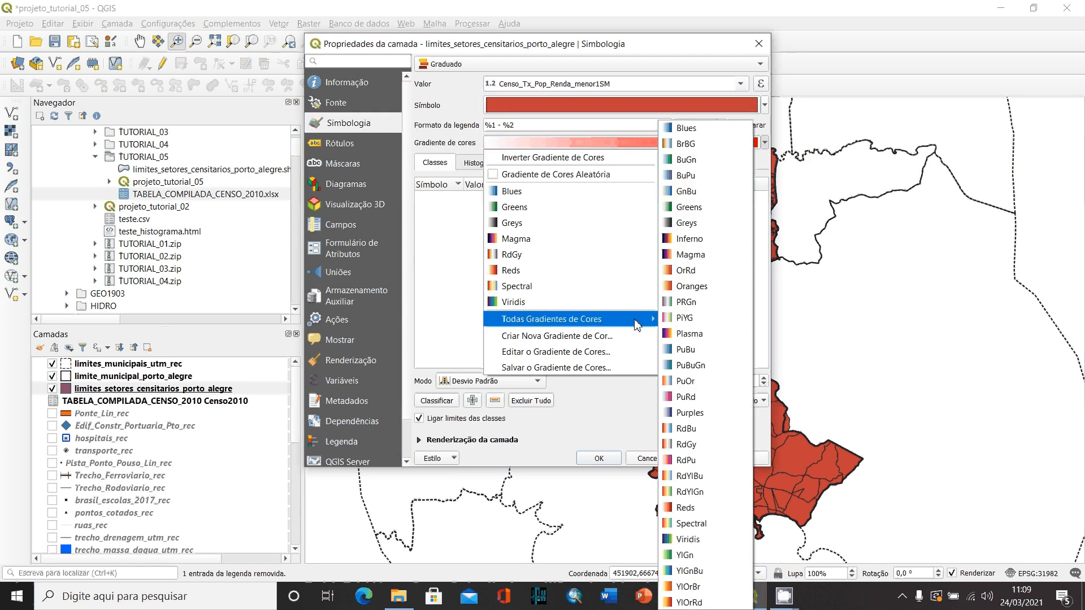
left_click(683, 288)
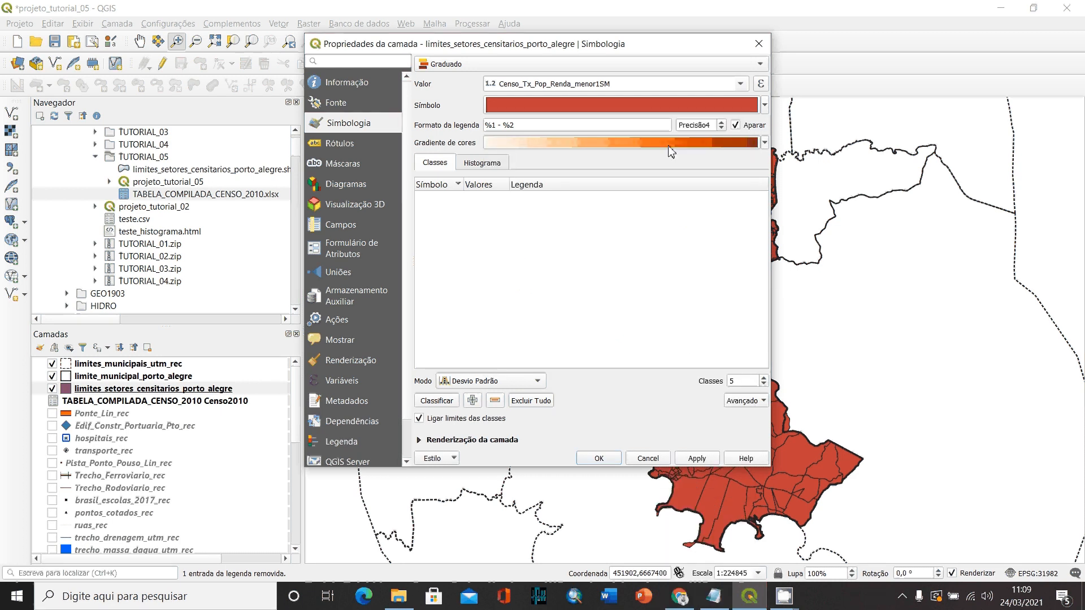
- Classify the values by Quebra Natural (Jenks) into 10 classes and apply the symbology to the layer
left_click(536, 383)
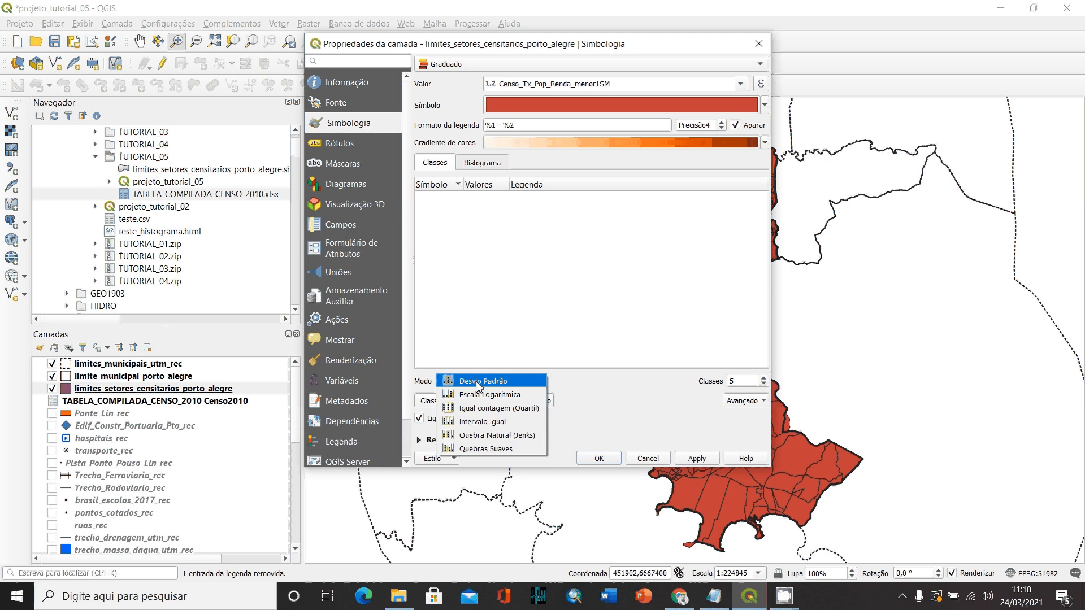
left_click(482, 437)
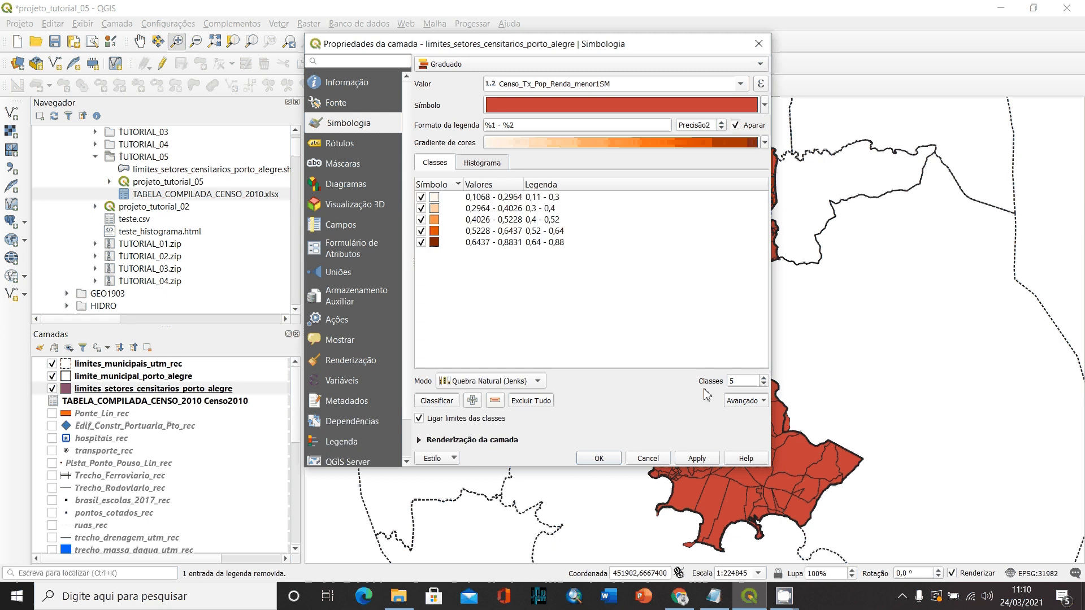
left_click(764, 380)
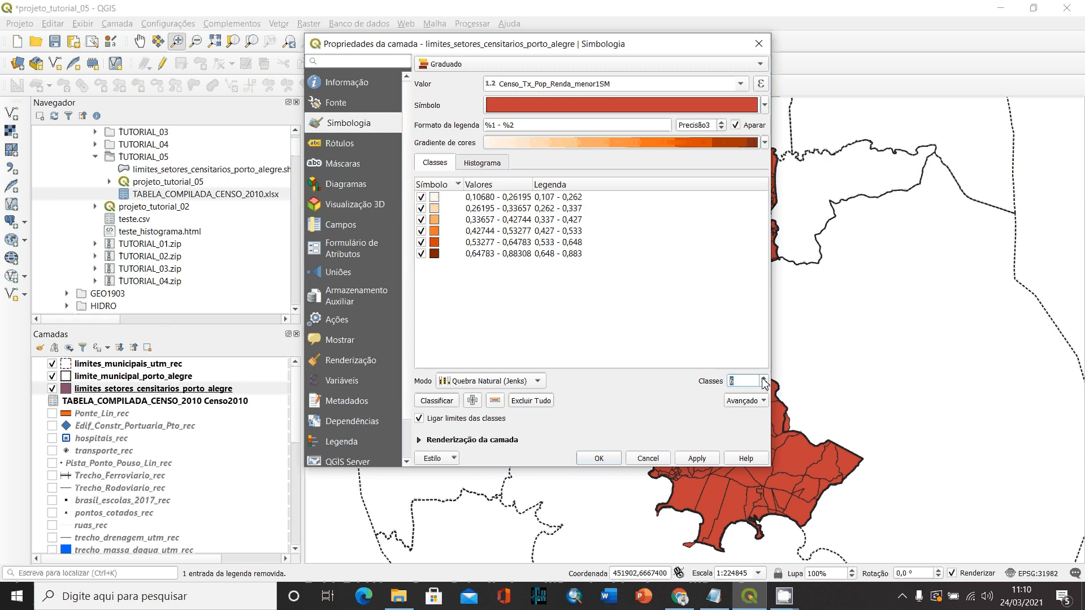
left_click(764, 380)
left_click(763, 379)
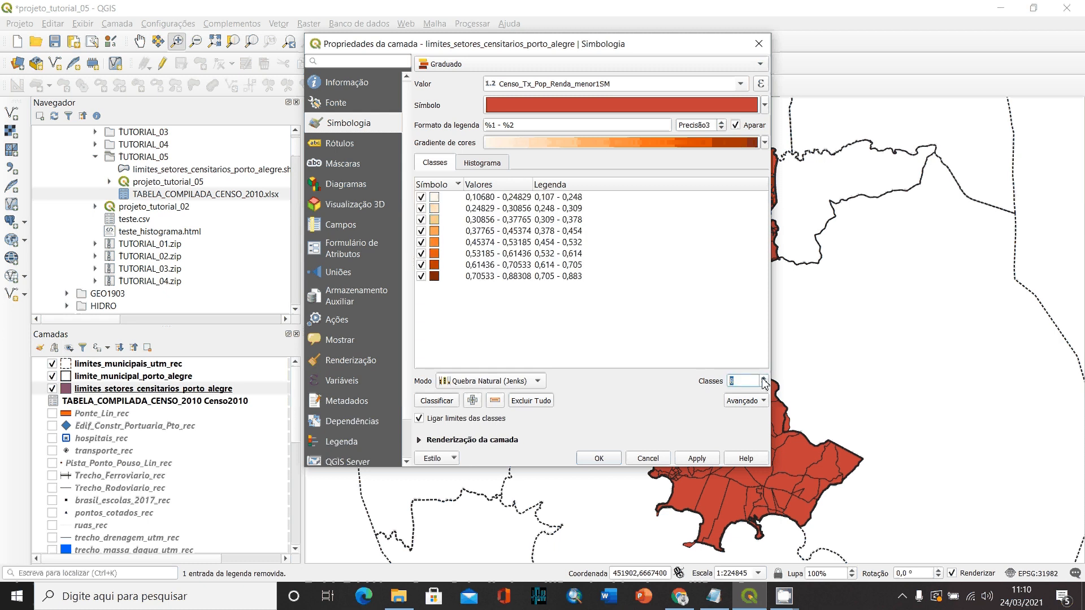
left_click(764, 379)
left_click(763, 380)
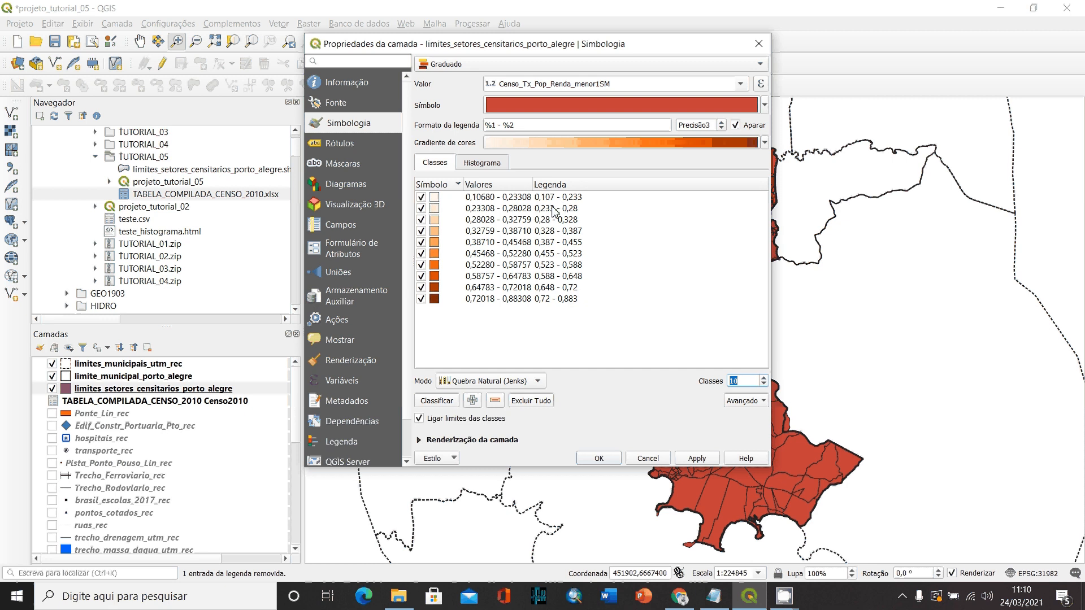
left_click(607, 461)
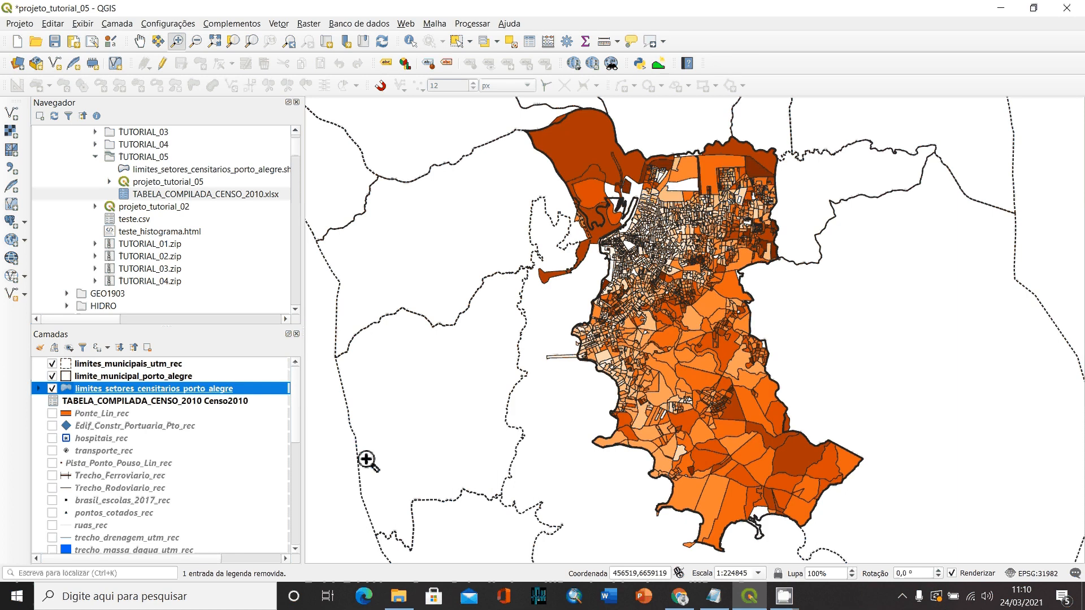
- Expand the sector layer's legend classes and inspect the classified map up close around central and northern Porto Alegre
left_click(39, 389)
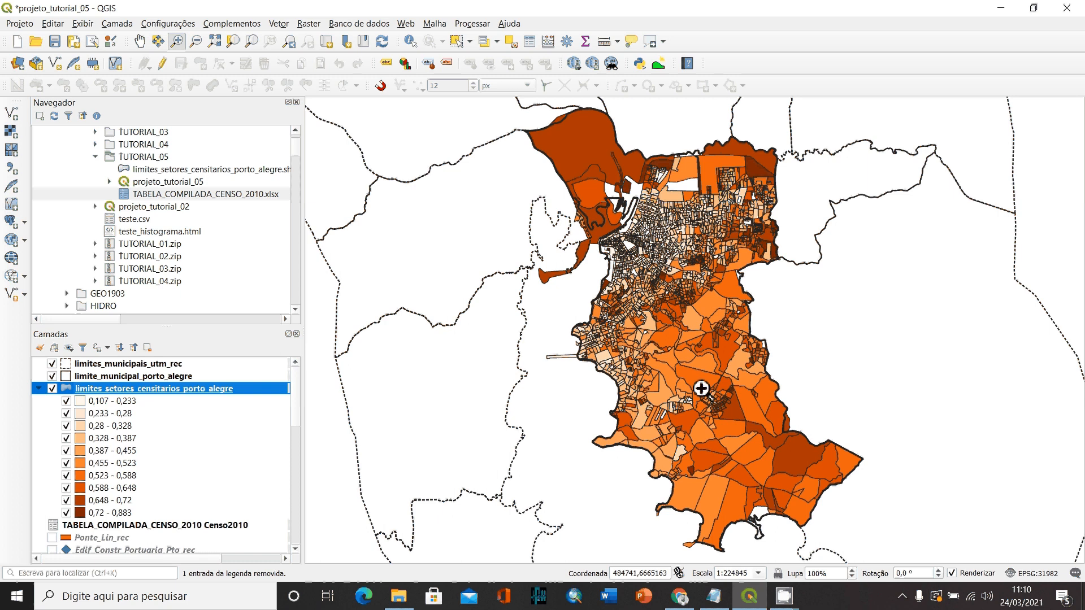
left_click_drag(511, 106, 818, 364)
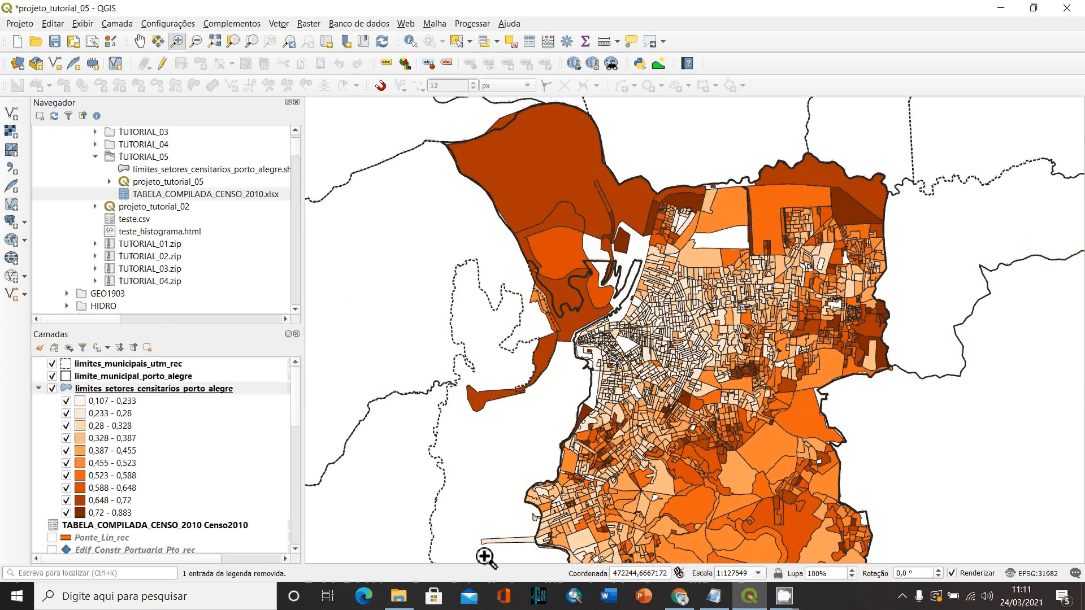
left_click_drag(480, 552, 964, 221)
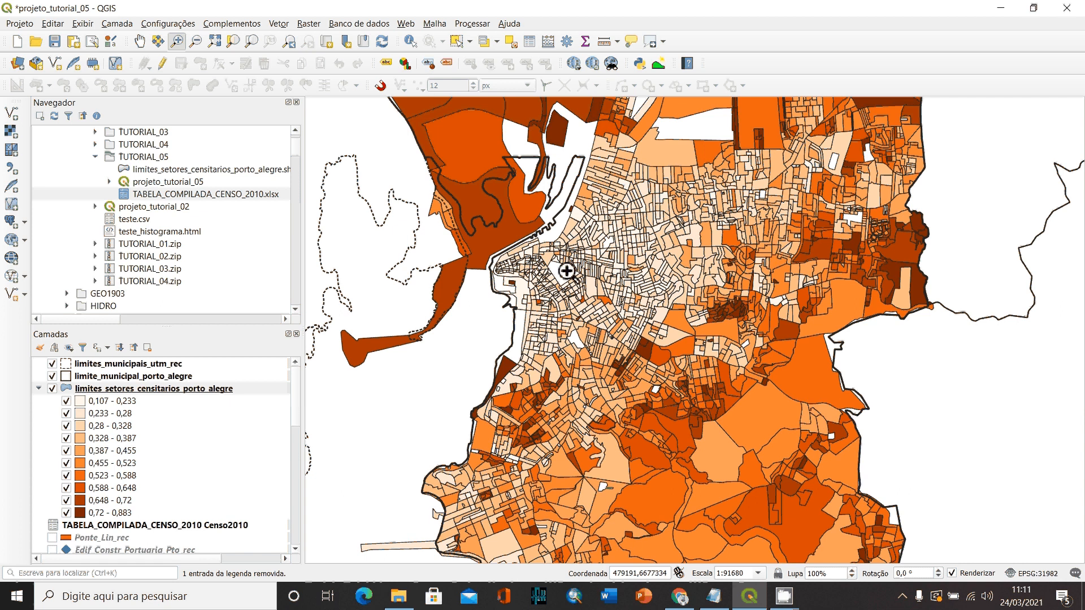
left_click_drag(451, 177, 938, 420)
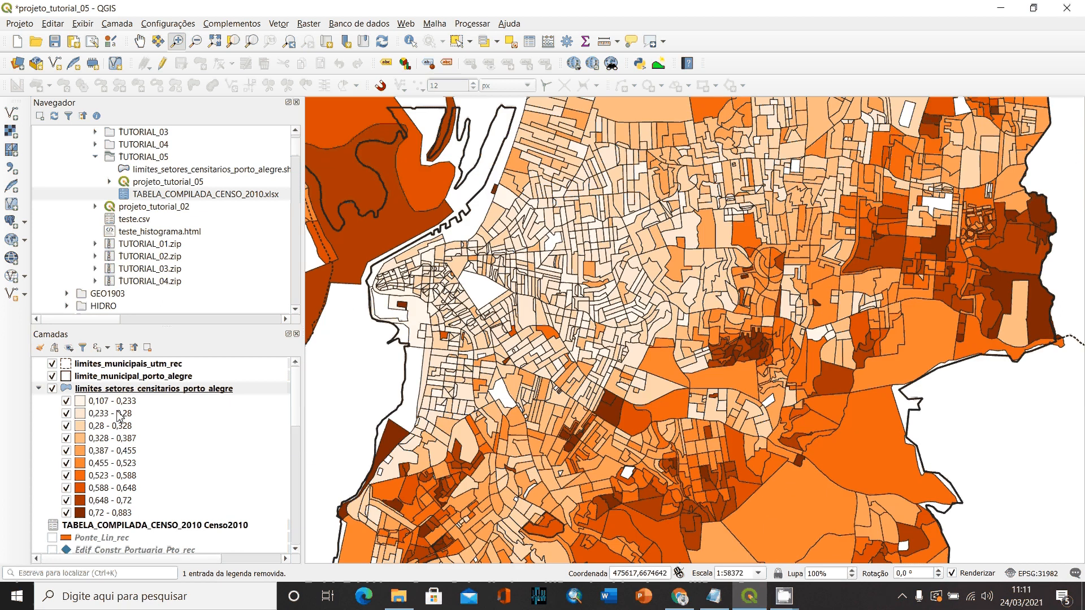
- Collapse the legend of limites_setores_censitarios_porto_alegre and move the layer down the drawing order, beneath the thematic layers
left_click(38, 388)
left_click(105, 390)
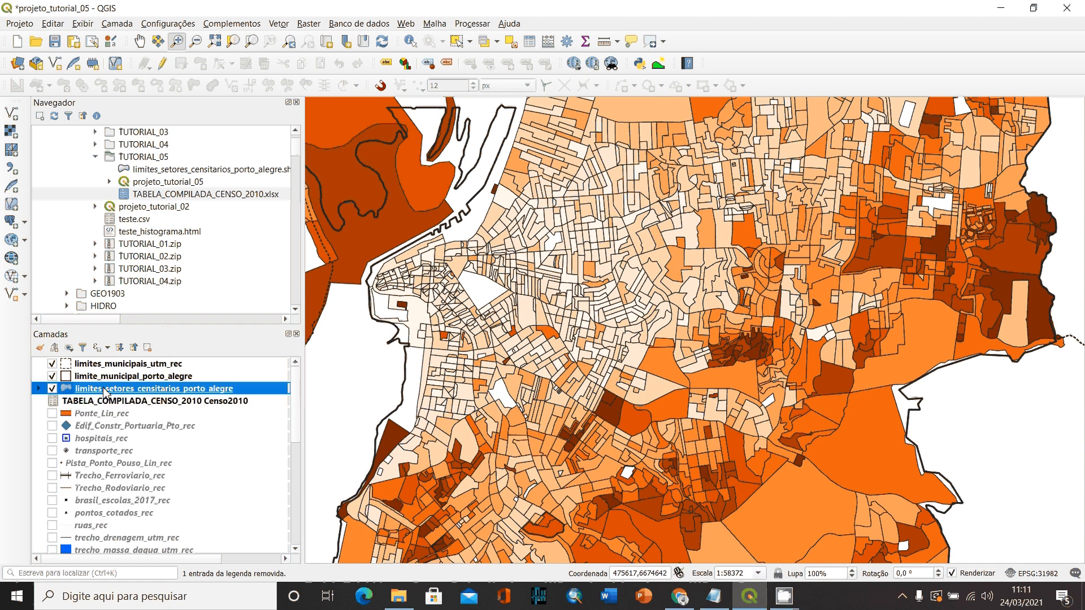
left_click_drag(105, 390, 134, 461)
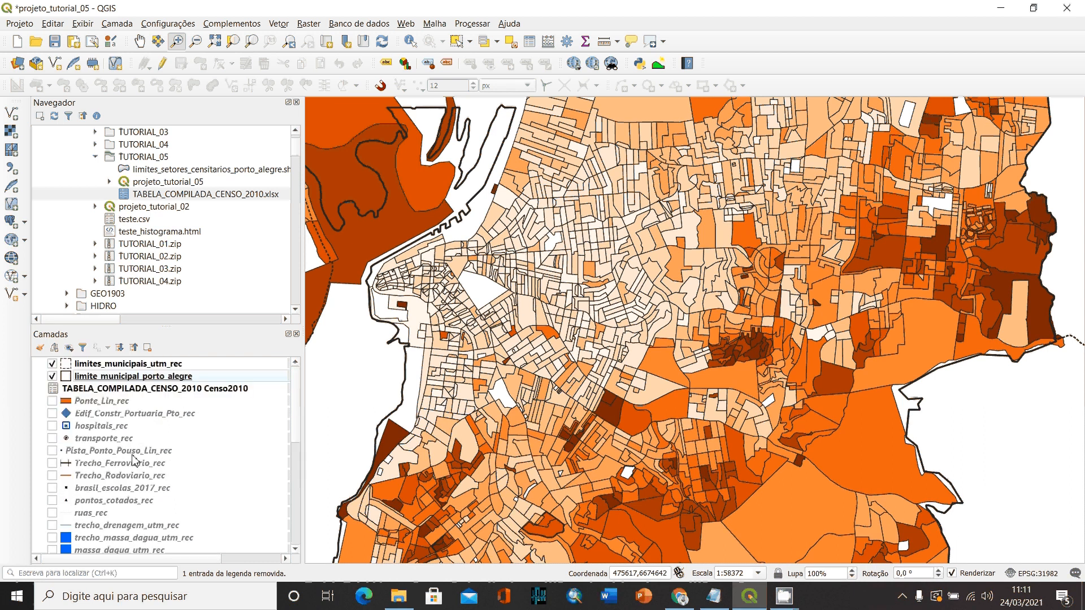
- Show the infrastructure and transport layers, from Ponte_Lin_rec through hospitais_rec and transporte_rec to Trecho_Rodoviario_rec
left_click(52, 401)
left_click(52, 413)
left_click(52, 426)
left_click(52, 438)
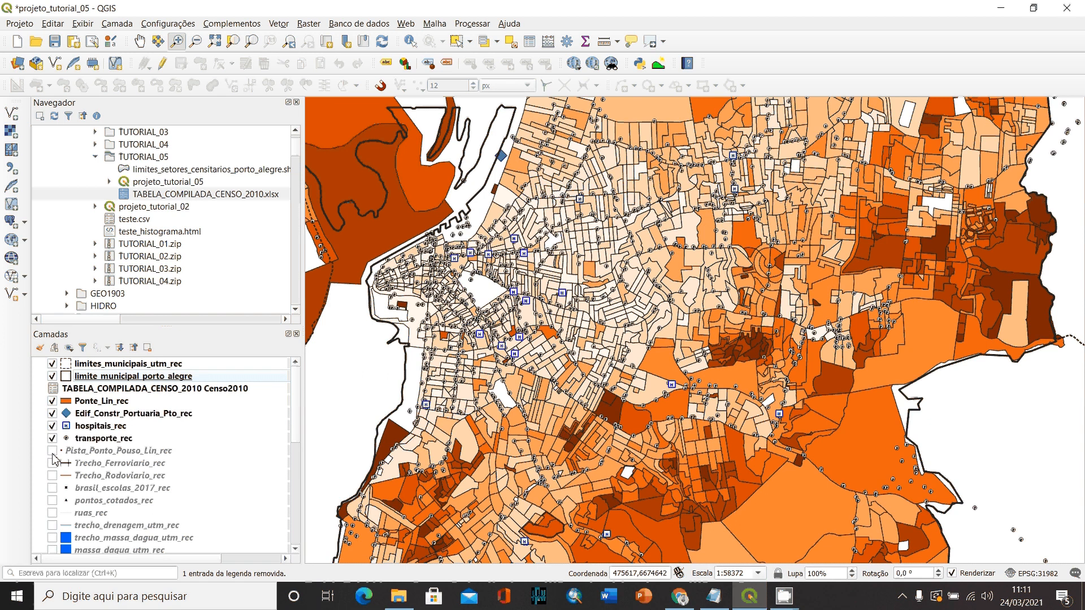
left_click(52, 451)
left_click(52, 463)
left_click(52, 475)
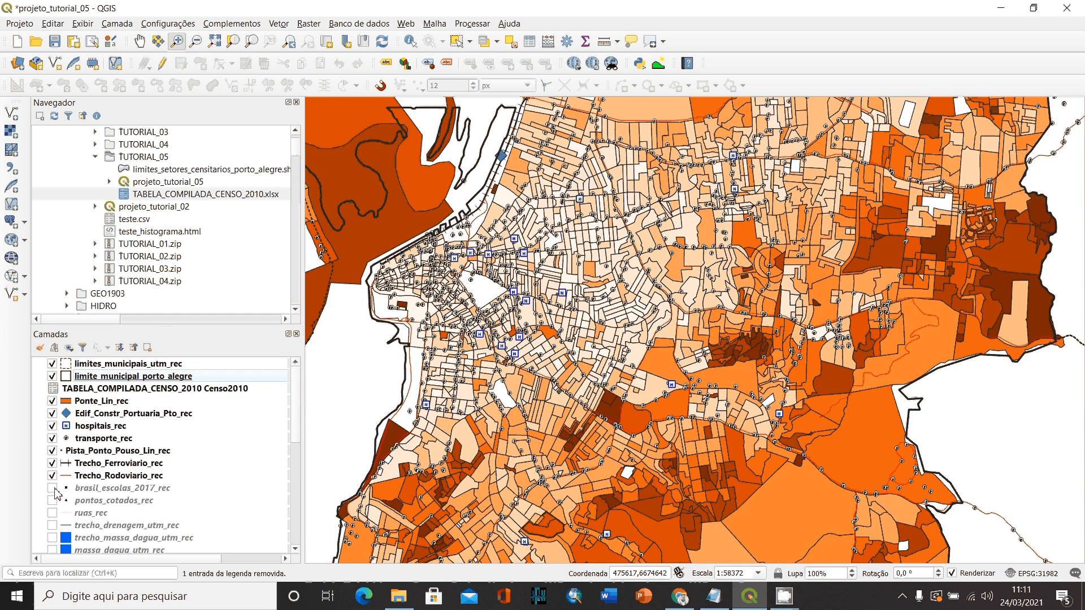
- Show the remaining thematic layers above the census sectors, from brasil_escolas_2017_rec through the street, water, industrial and mining layers to curvas_de_nivel_rec
left_click(52, 488)
left_click(52, 500)
left_click(52, 512)
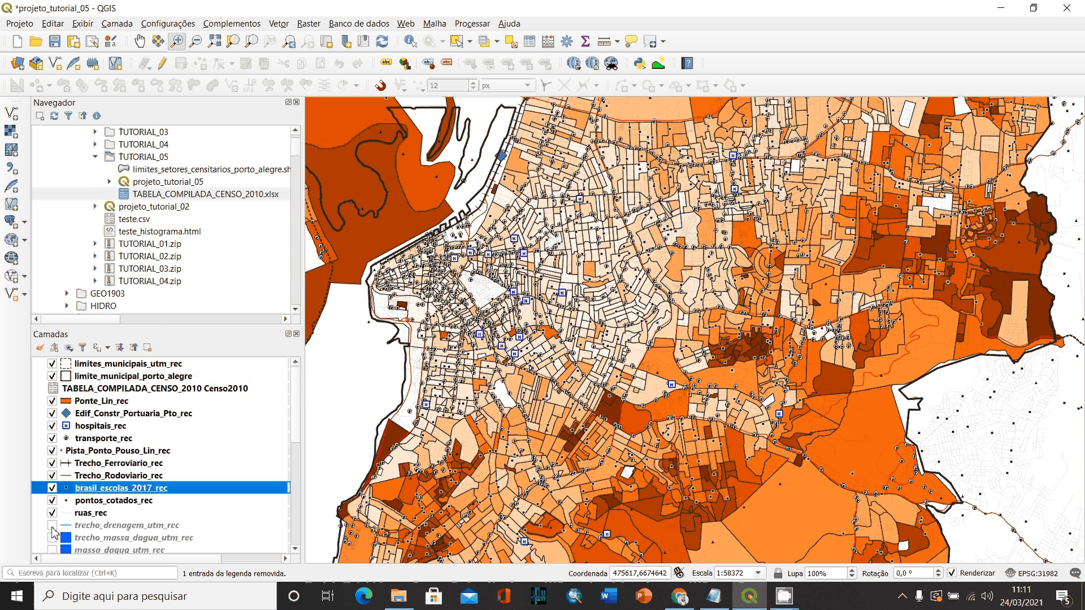
left_click(52, 525)
left_click(52, 537)
left_click(52, 549)
scroll(56, 495, "down", 2)
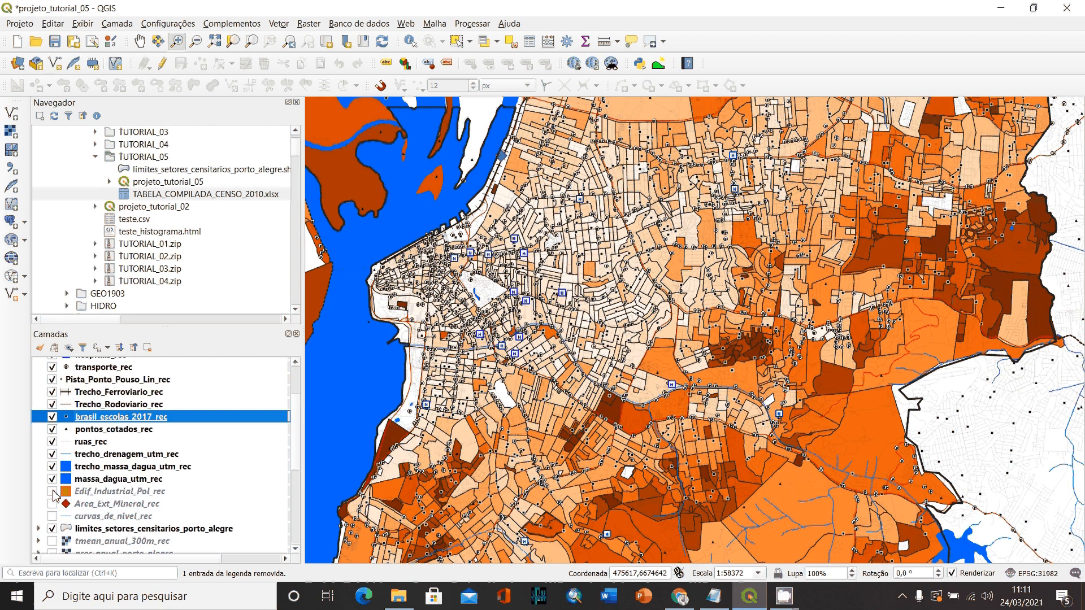
left_click(52, 491)
left_click(52, 503)
left_click(52, 516)
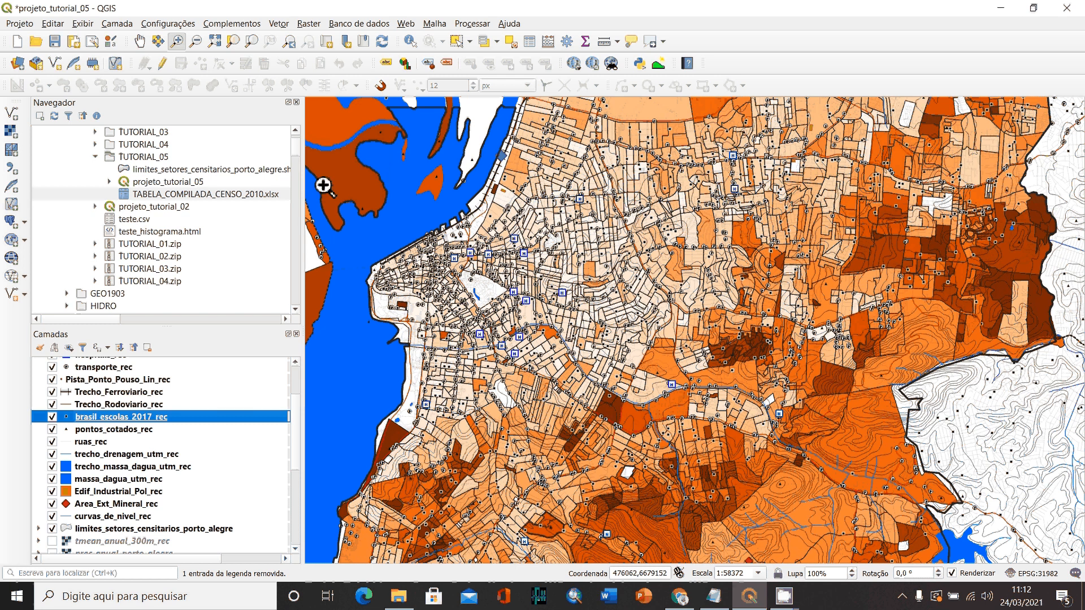
- Examine how the low-income sectors relate to the thematic layers across northern, eastern, southern and central Porto Alegre and the islands
left_click(139, 41)
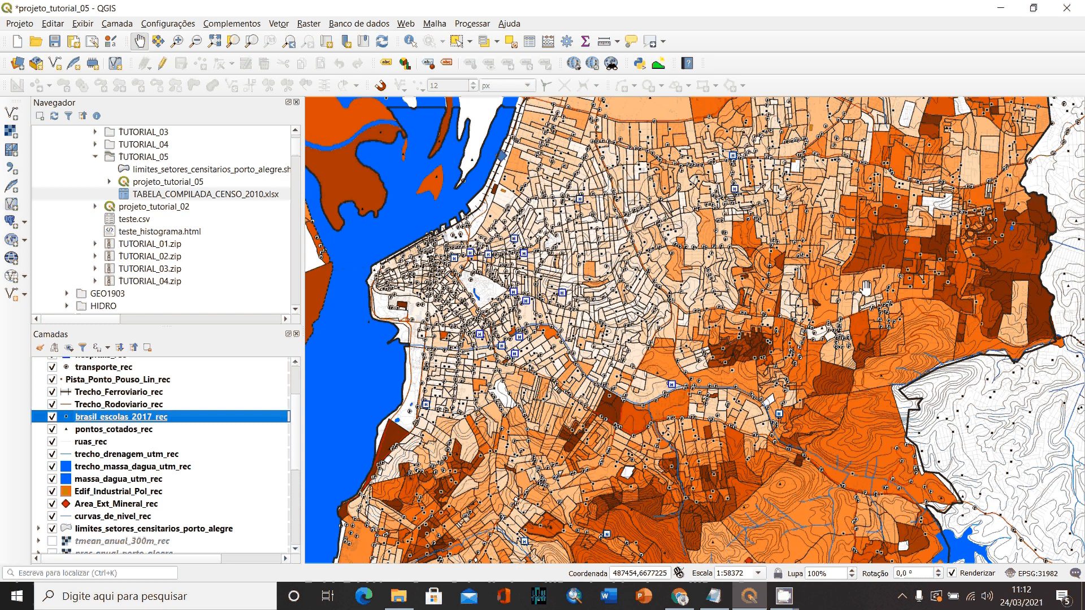
left_click_drag(866, 289, 749, 324)
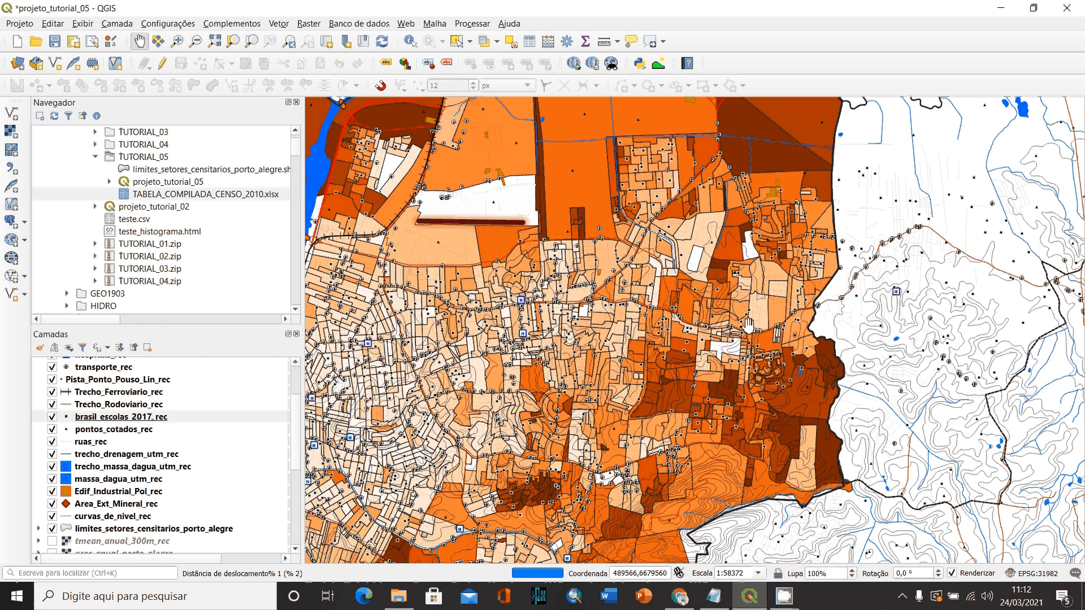
left_click_drag(785, 140, 772, 219)
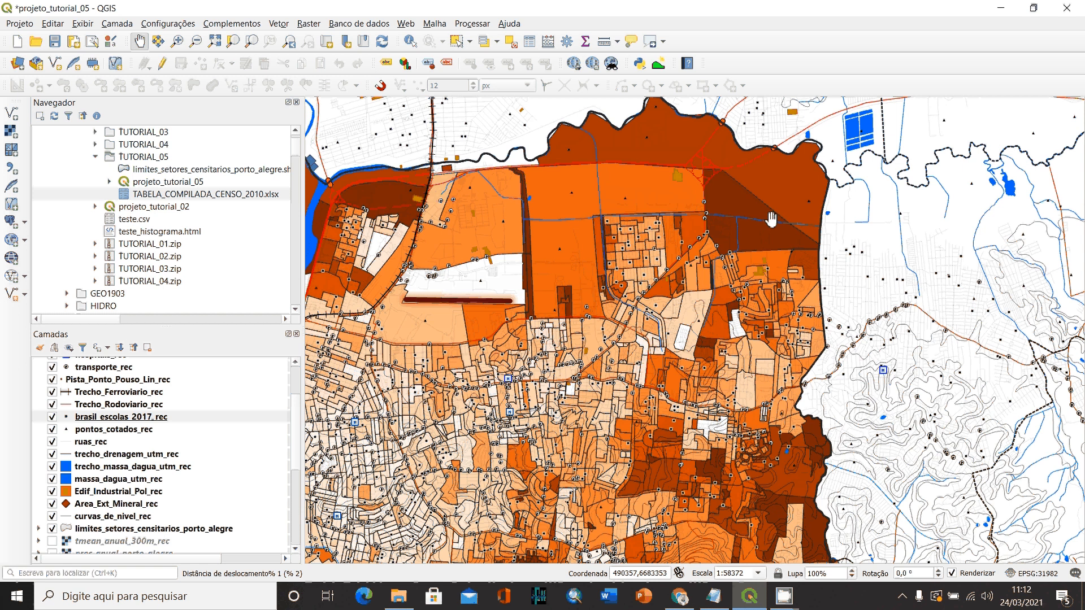
left_click_drag(670, 494, 673, 252)
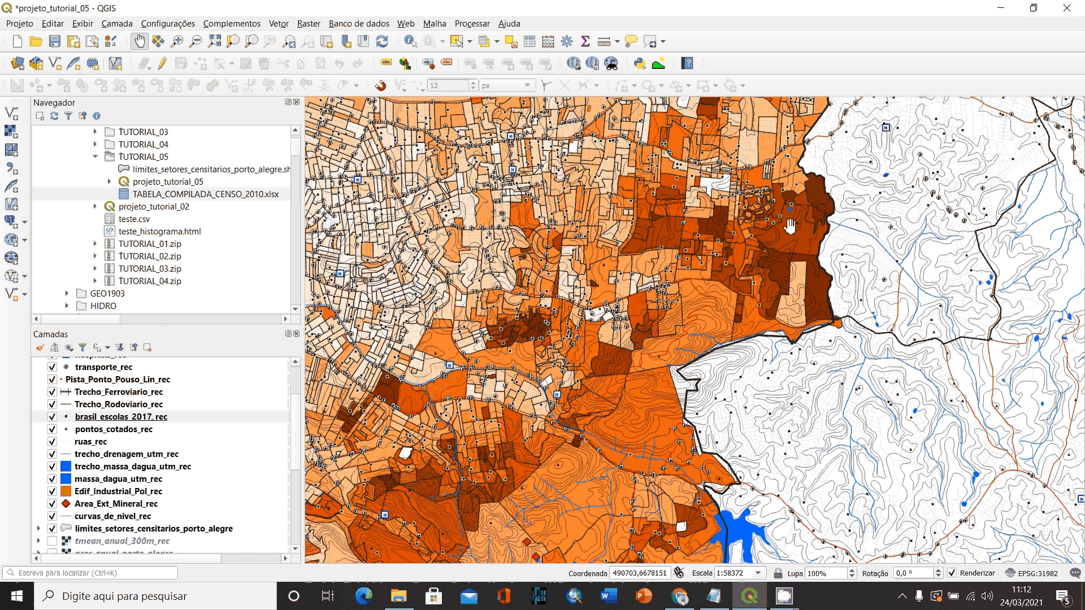
left_click_drag(525, 326, 793, 290)
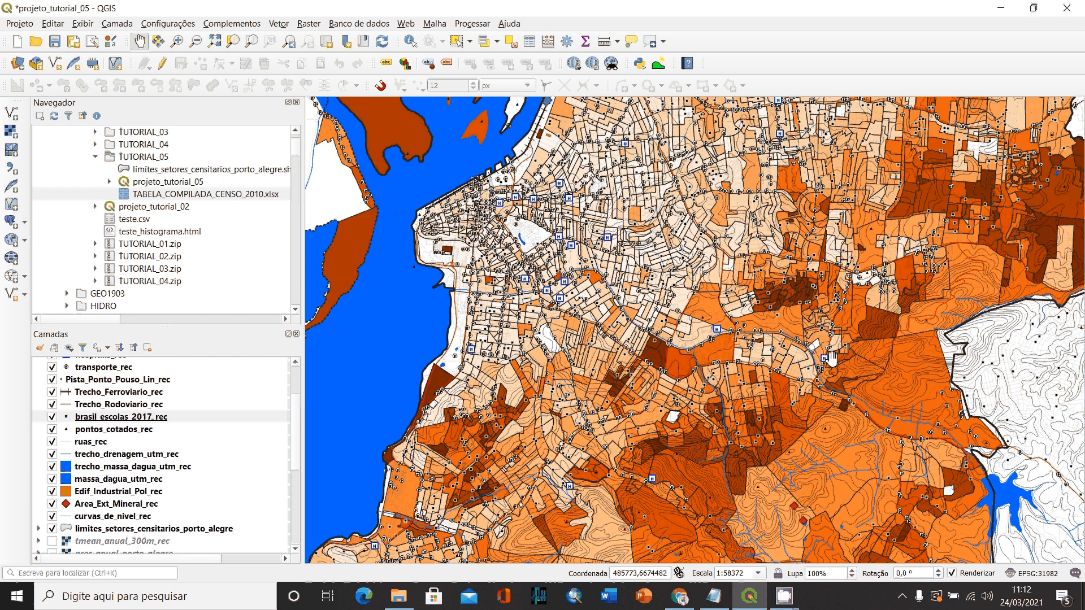
left_click_drag(910, 500, 798, 406)
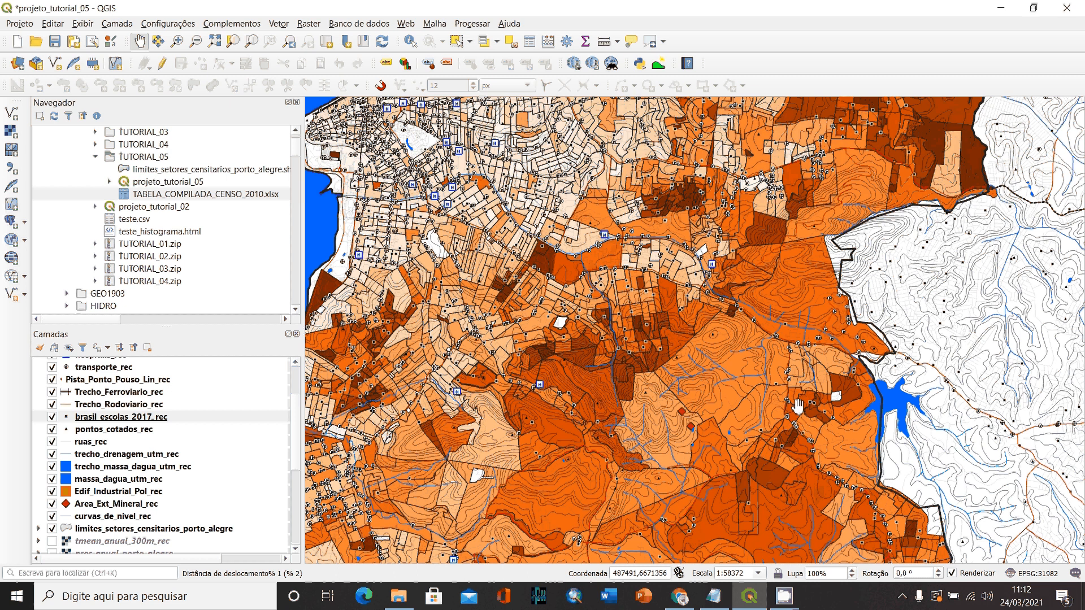
left_click_drag(907, 555, 917, 425)
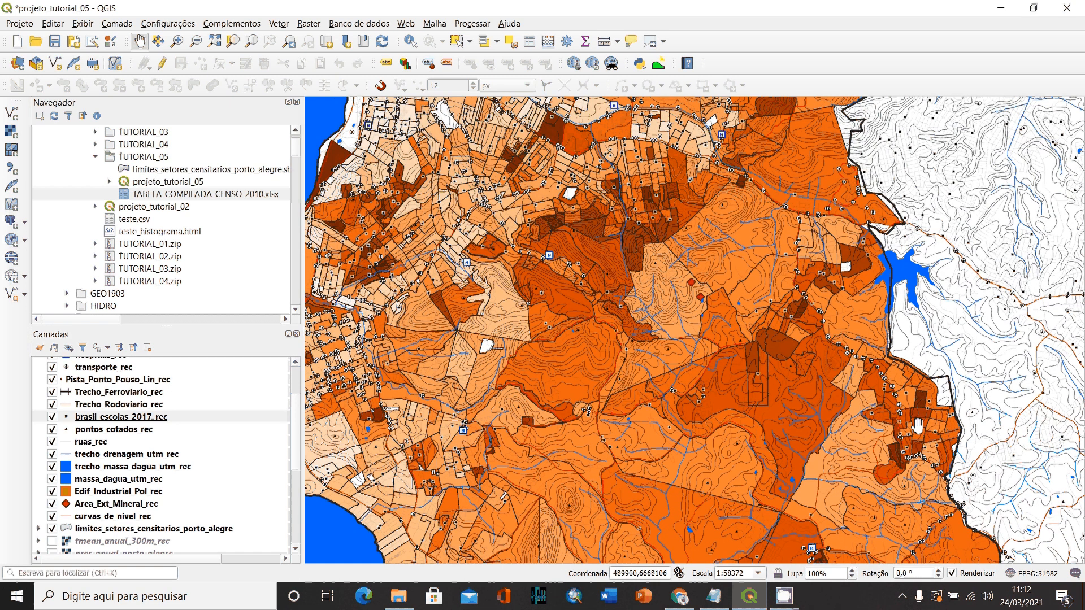
left_click_drag(918, 426, 715, 405)
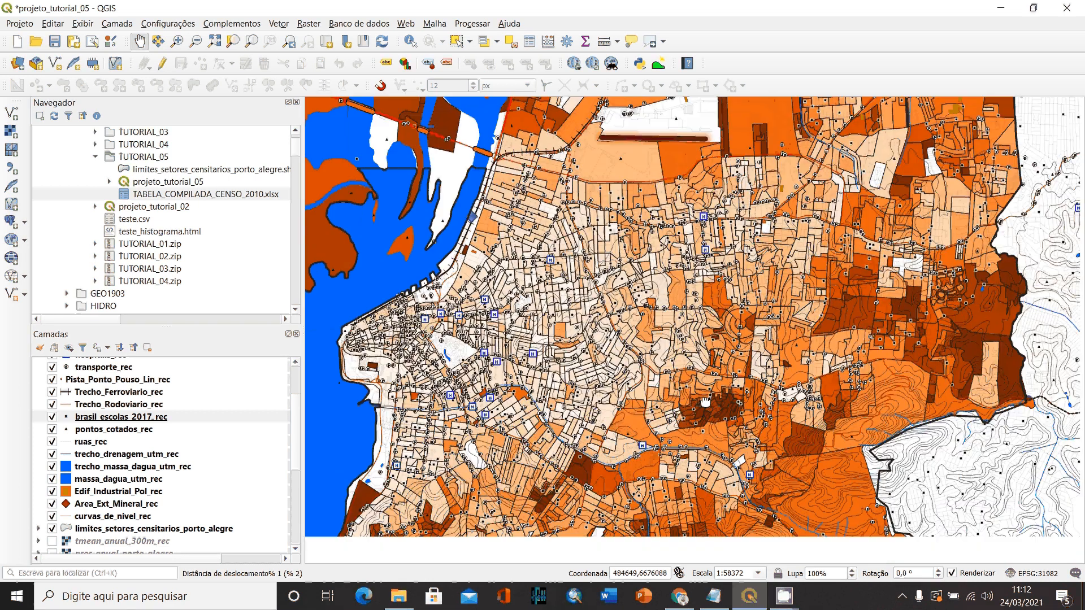
left_click_drag(706, 402, 697, 397)
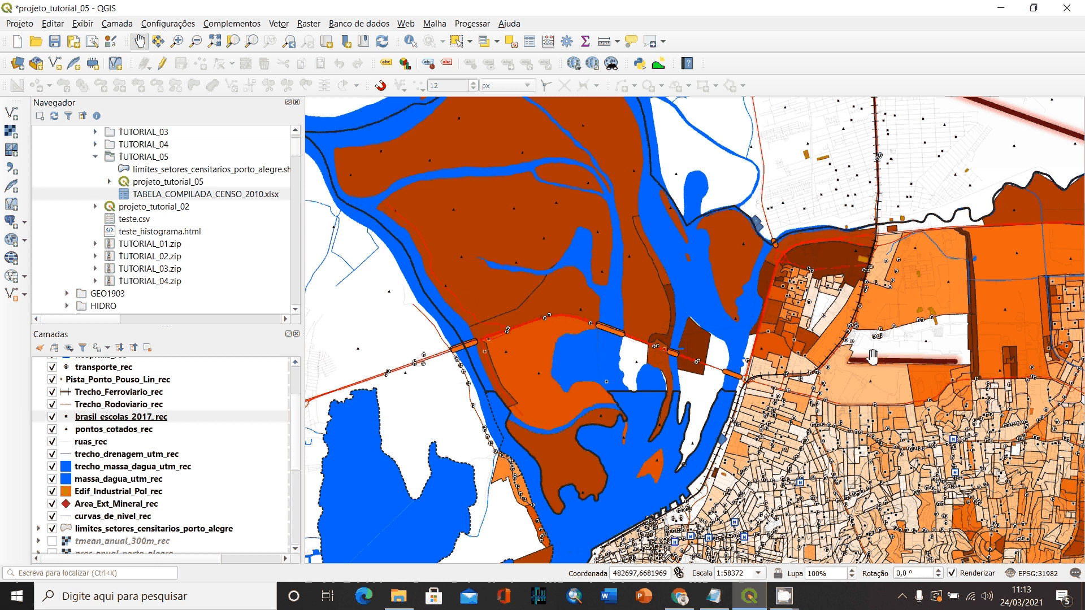
left_click_drag(873, 357, 622, 218)
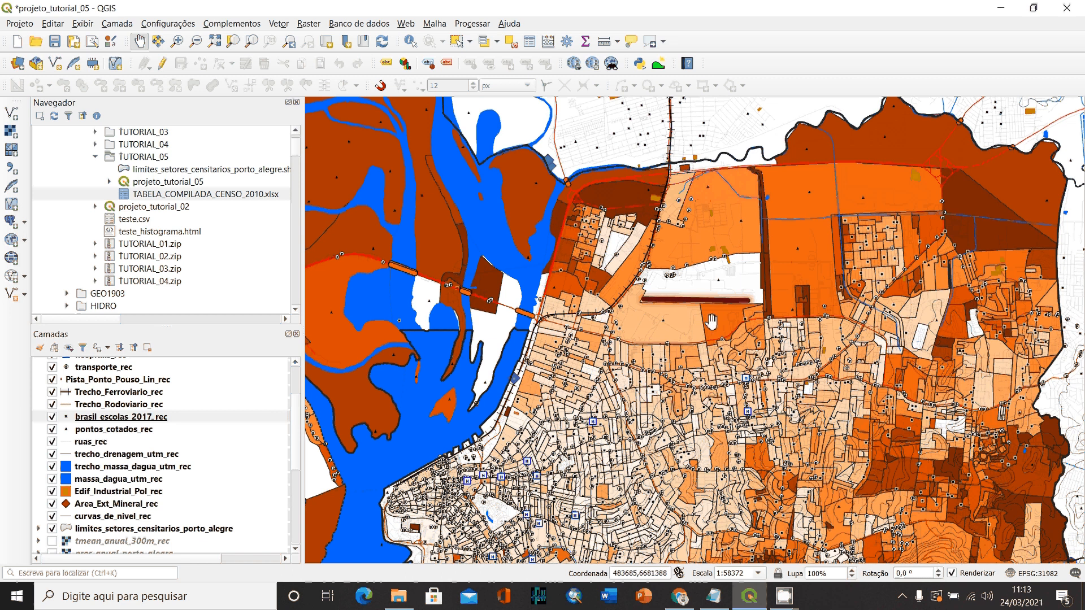
left_click_drag(711, 321, 700, 156)
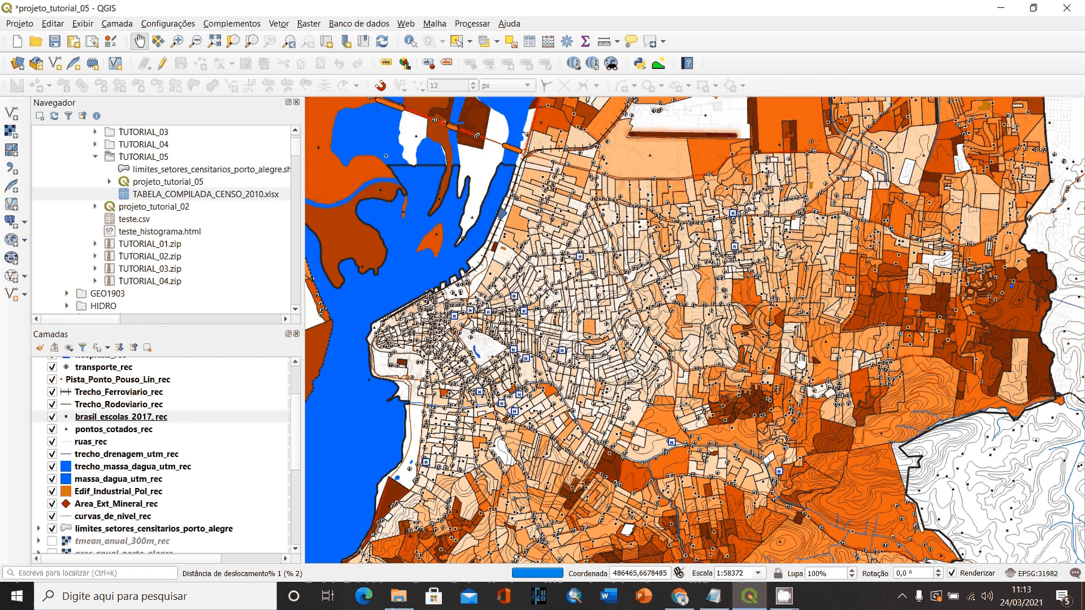
left_click_drag(713, 512, 761, 314)
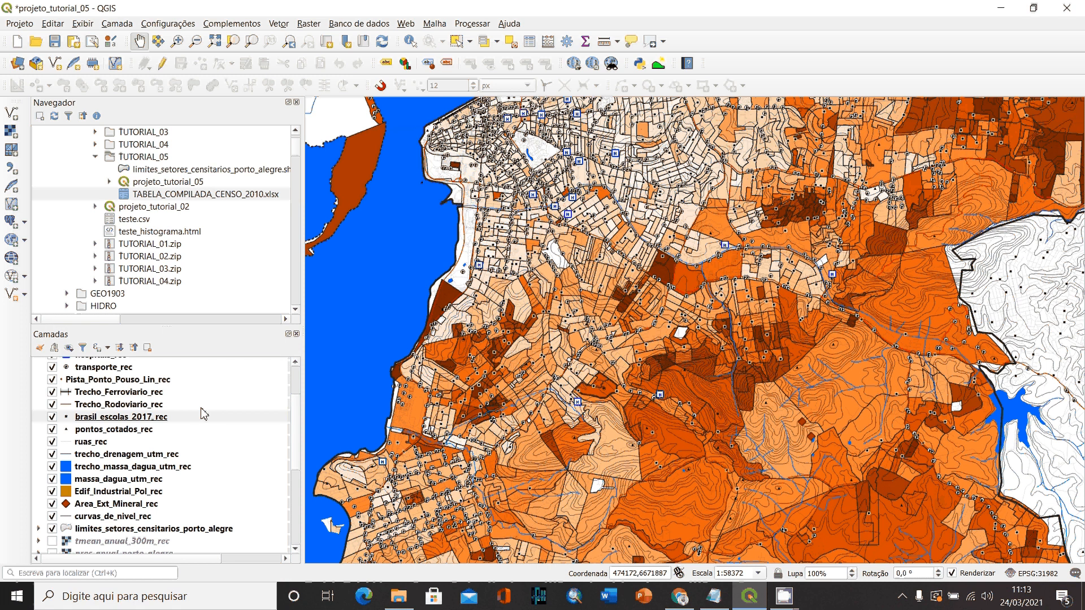
- Open the attribute table of limites_setores_censitarios_porto_alegre, sort it by Censo_Populacao in descending order and review the area and census rate columns
scroll(204, 414, "up", 2)
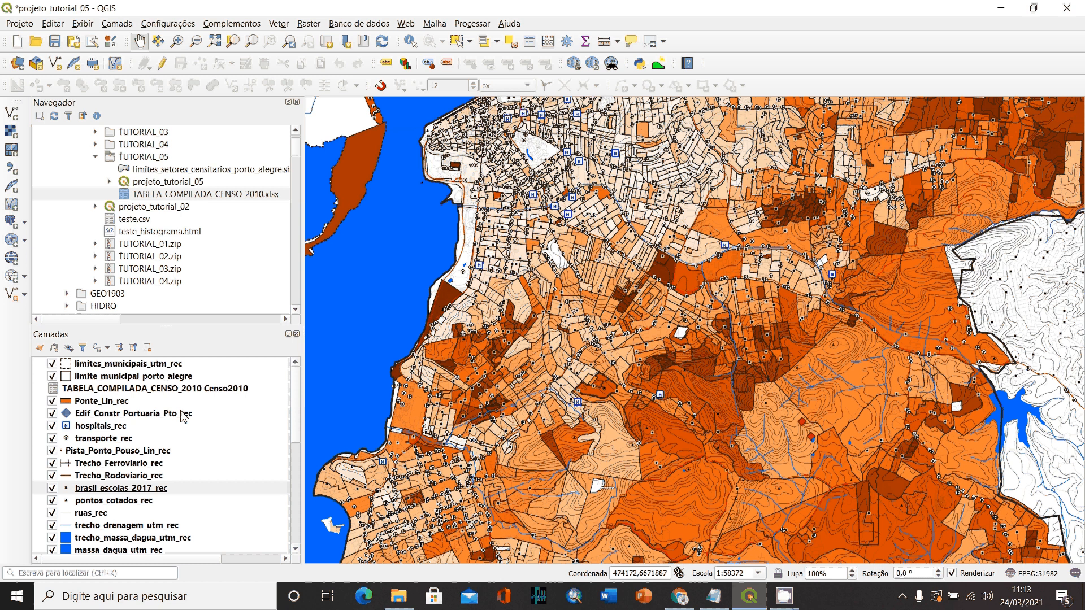
scroll(182, 417, "down", 3)
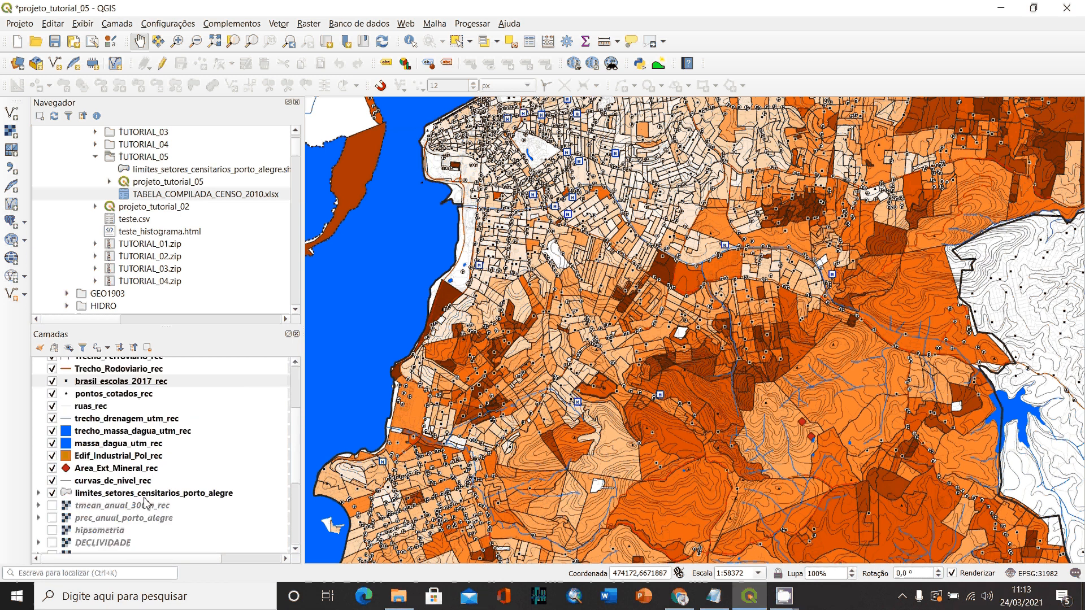
right_click(119, 493)
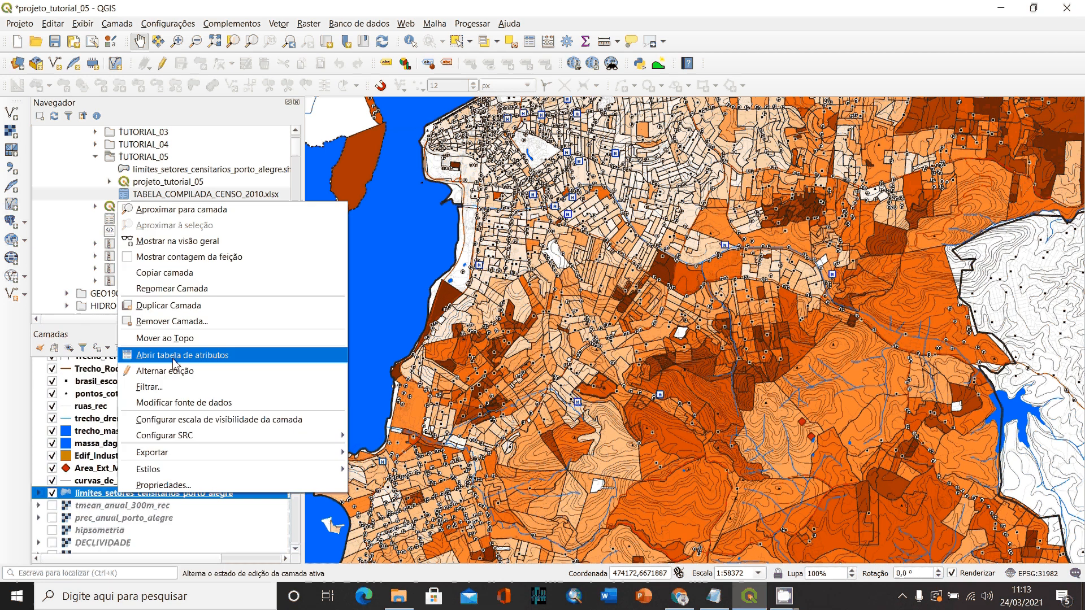
left_click(174, 356)
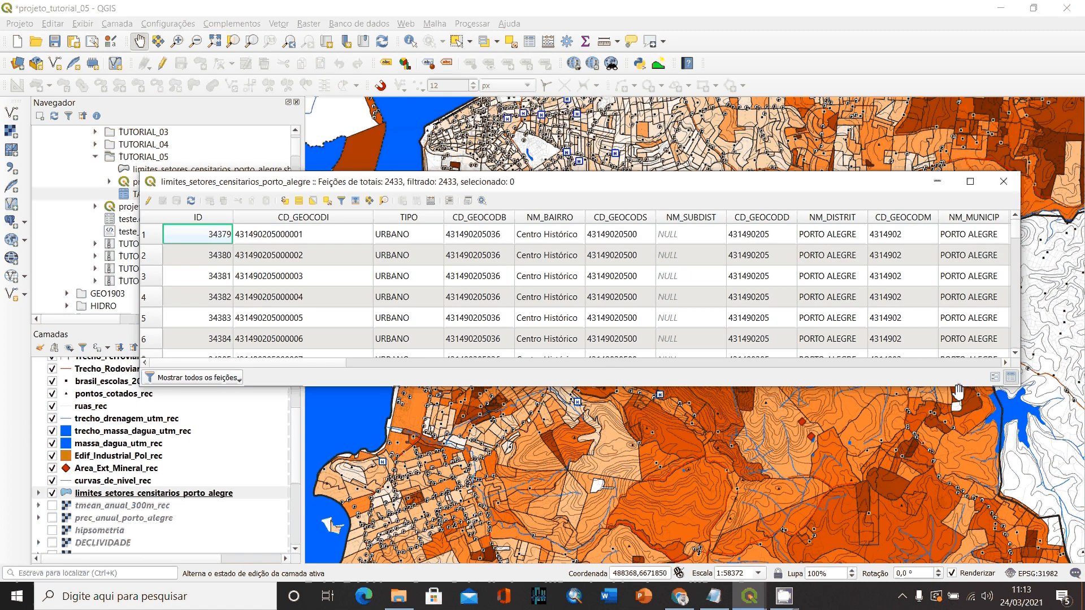
left_click(792, 362)
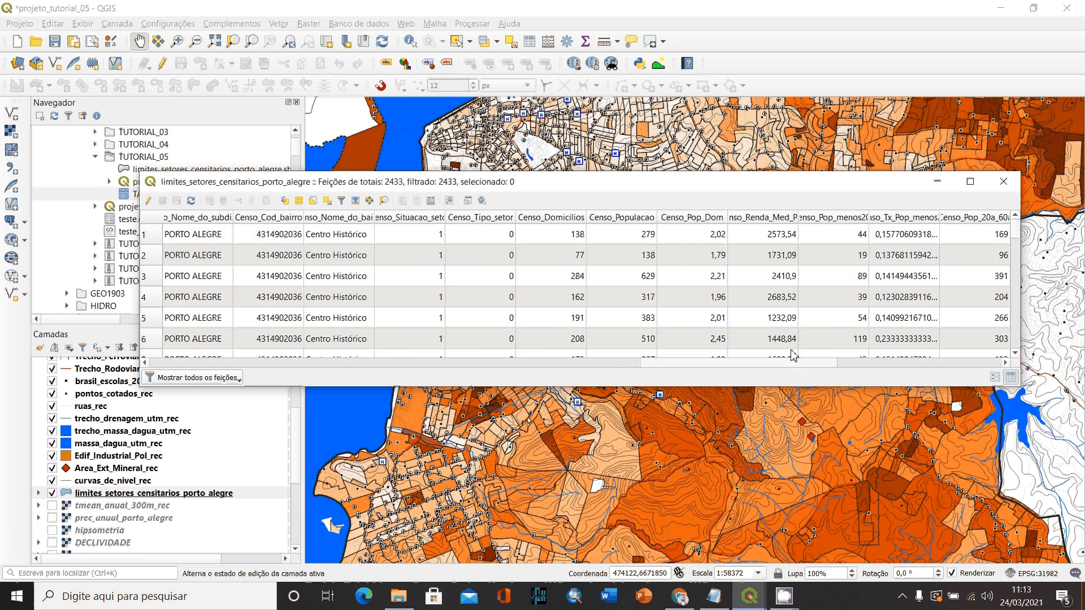
left_click(643, 219)
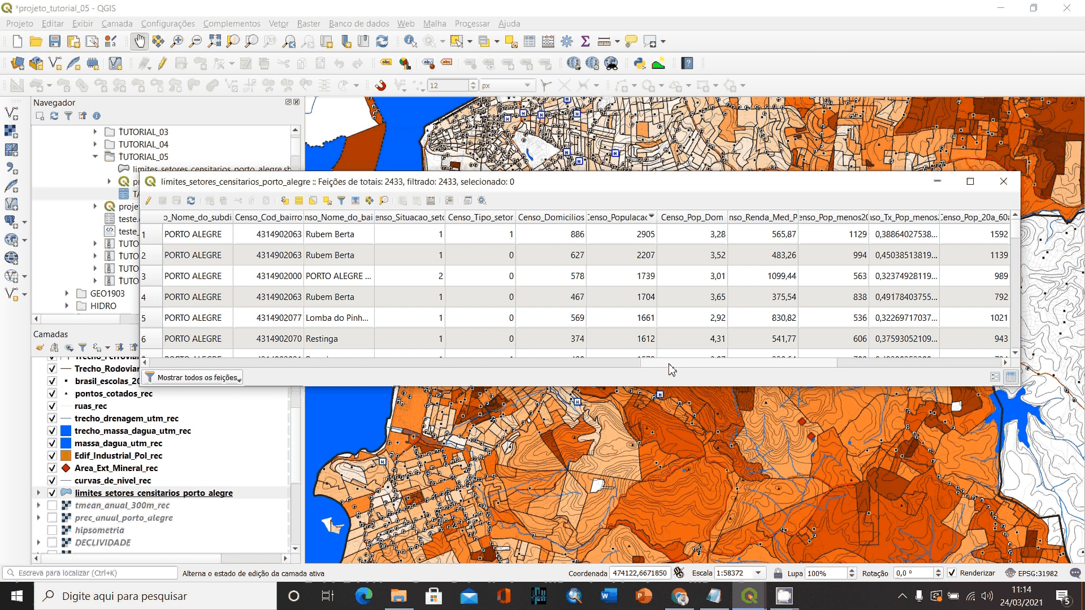
left_click_drag(670, 365, 387, 383)
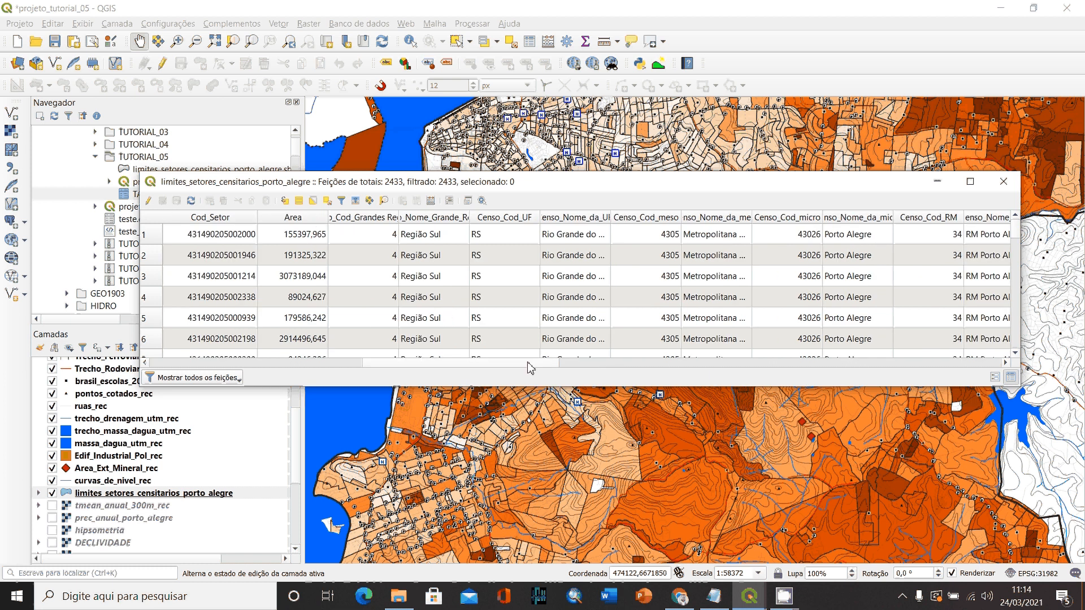
scroll(528, 365, "right", 10)
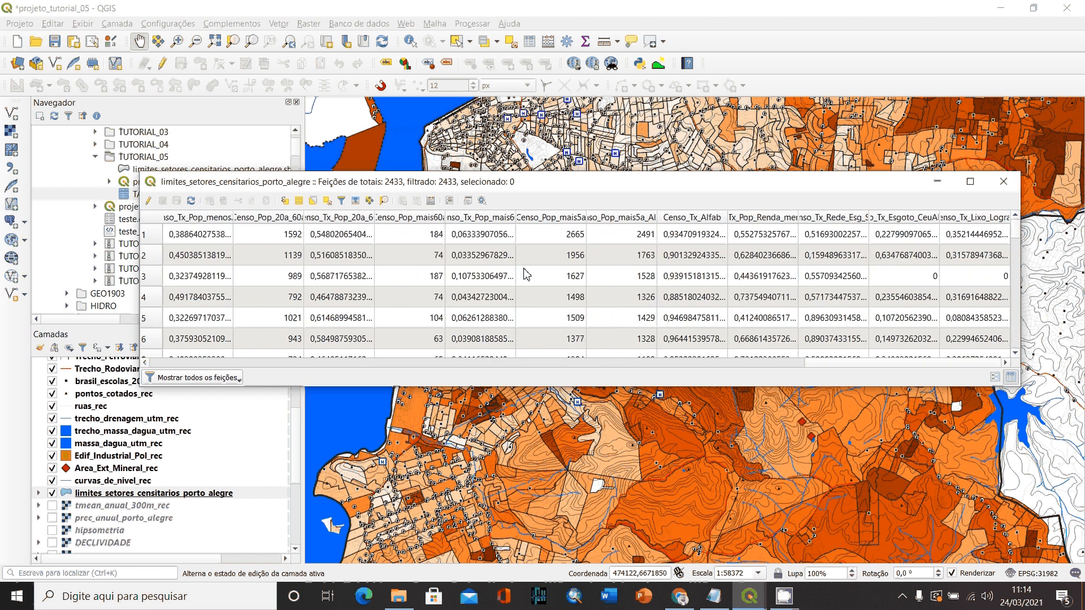
- Open the field calculator for the sector layer and name the new field dens_pop
left_click(431, 202)
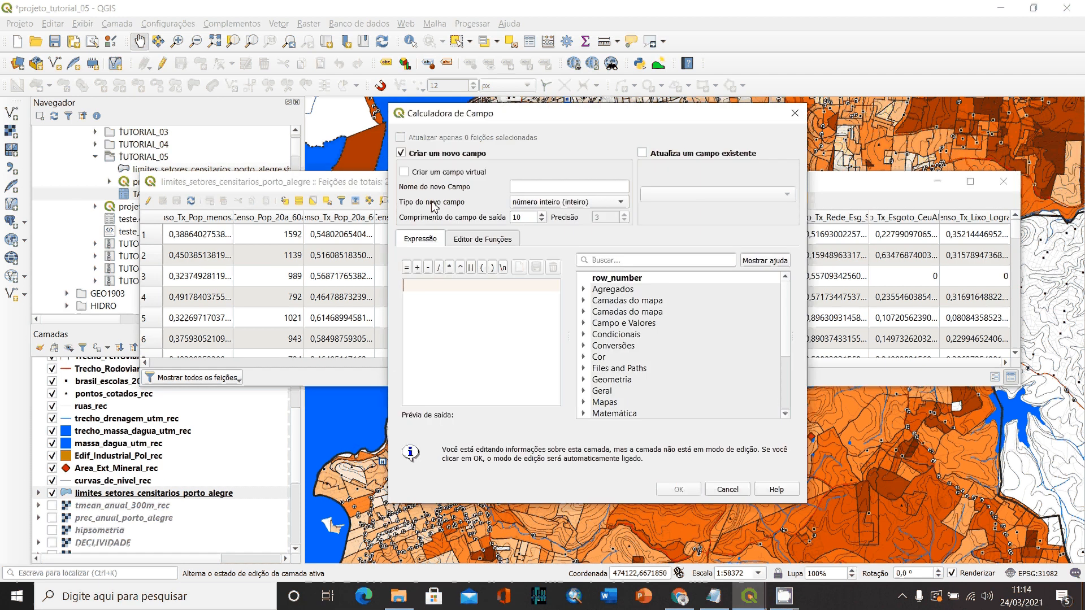
left_click(516, 189)
type("ce")
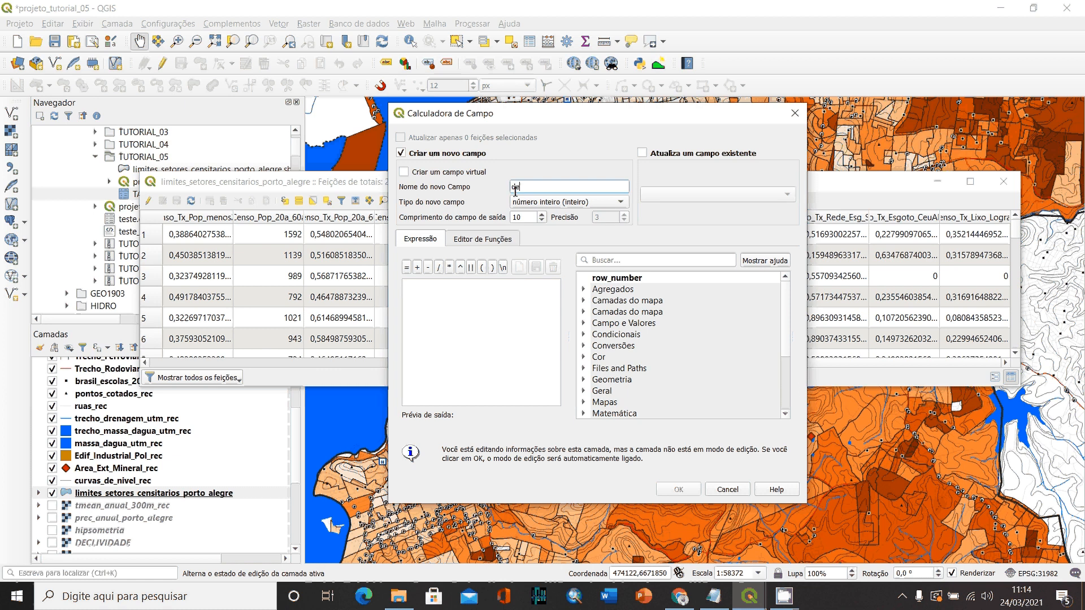
type("nsidade_")
key("BackSpace")
key("BackSpace")
key("BackSpace")
key("BackSpace")
key("BackSpace")
key("BackSpace")
type("_pop")
- Set the dens_pop field to decimal number (real) with an output length of 20
left_click(553, 202)
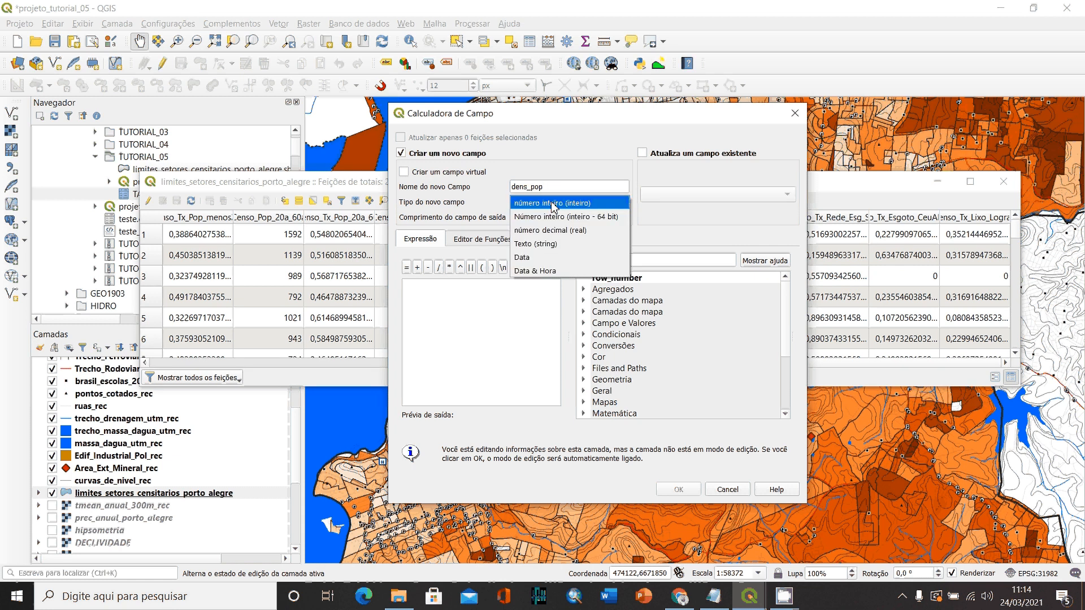
left_click(553, 230)
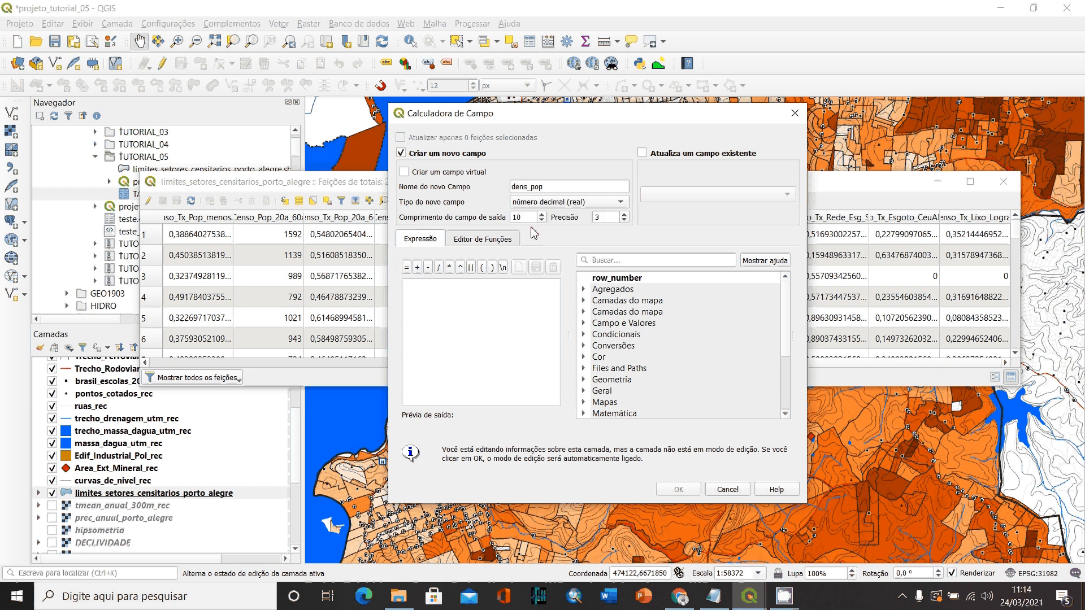
left_click(541, 215)
left_click(541, 214)
left_click(542, 215)
- Enter the expression dividing the Censo_Populacao field by the Area field for the new dens_pop field
double_click(620, 325)
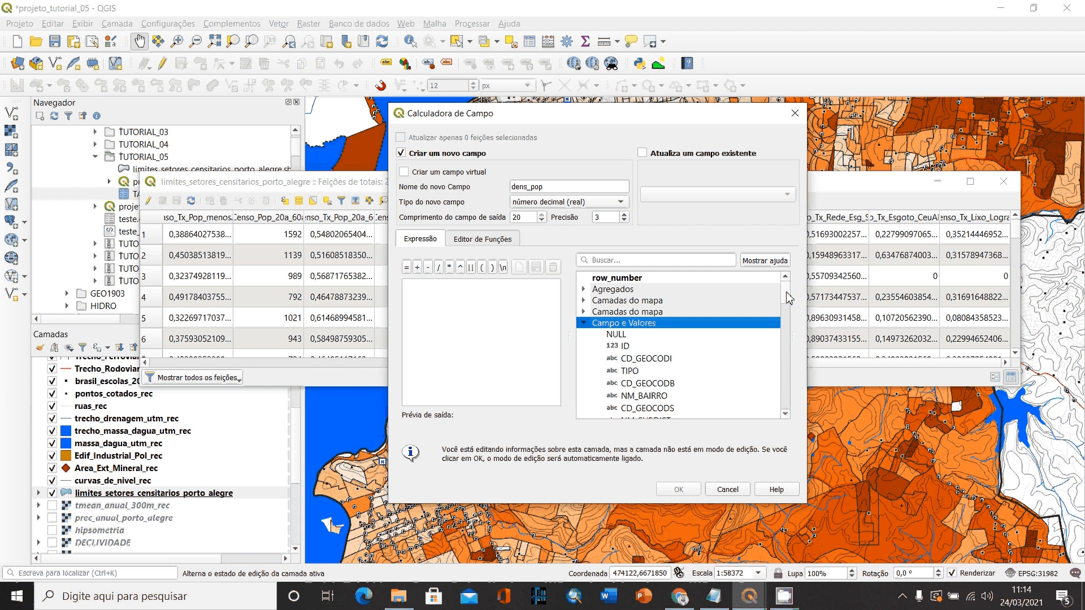
left_click_drag(790, 298, 796, 357)
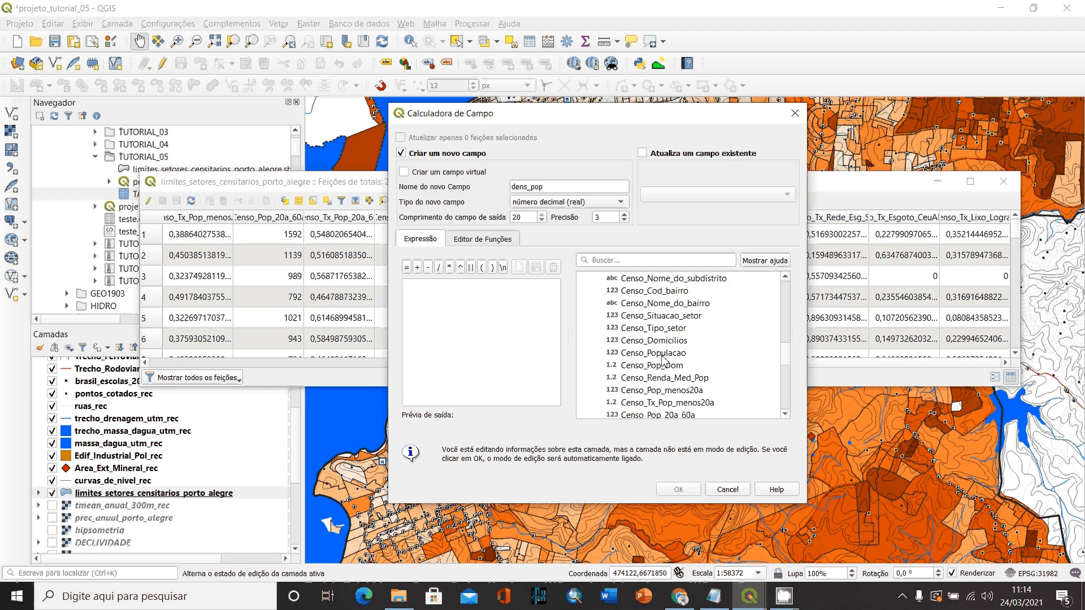
double_click(625, 354)
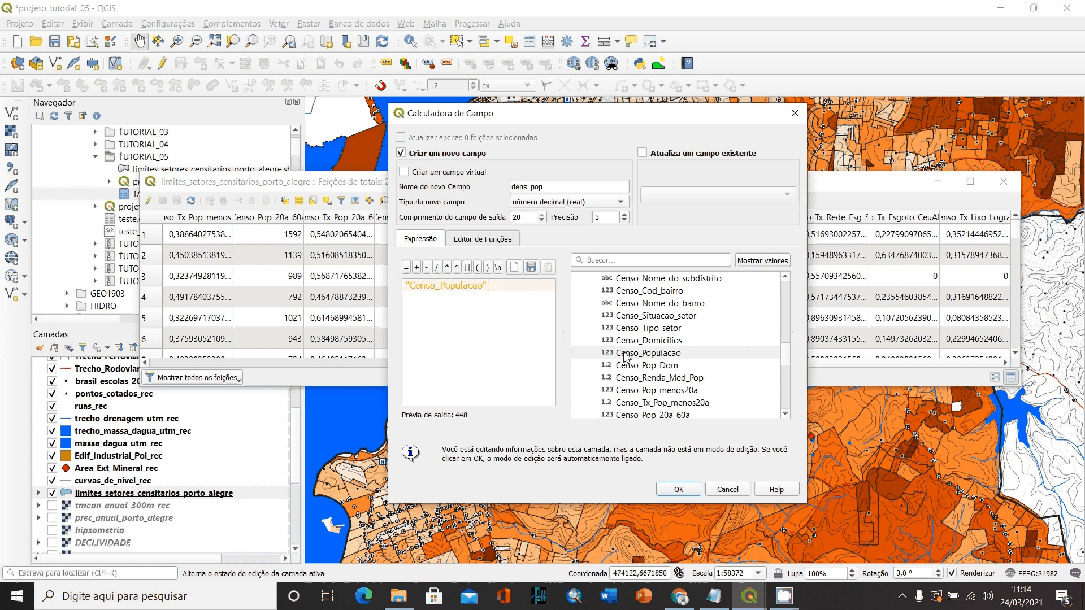
type("/ /")
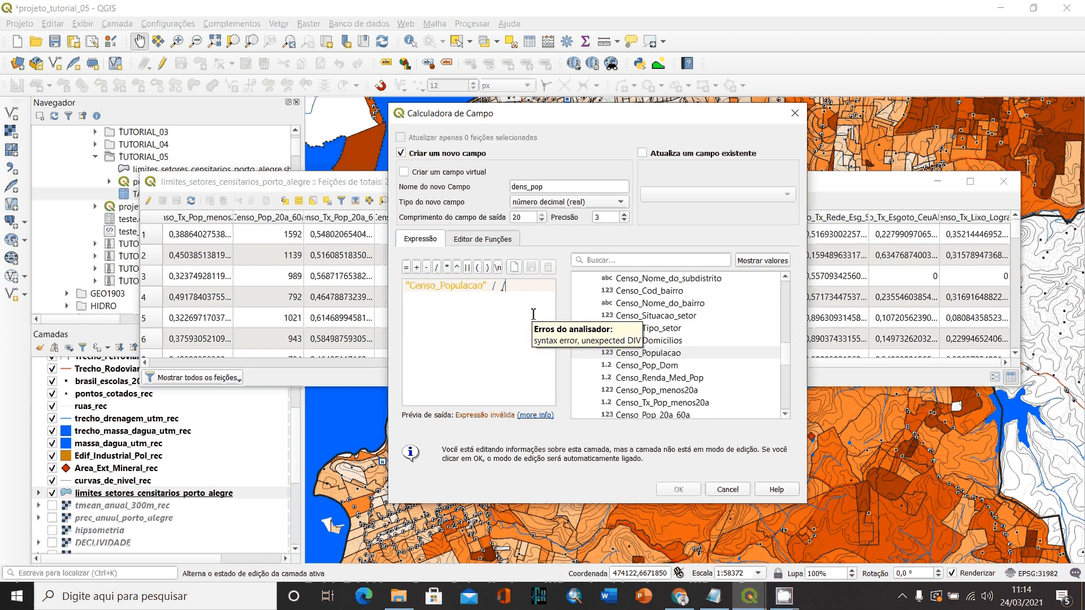
key("BackSpace")
key("BackSpace")
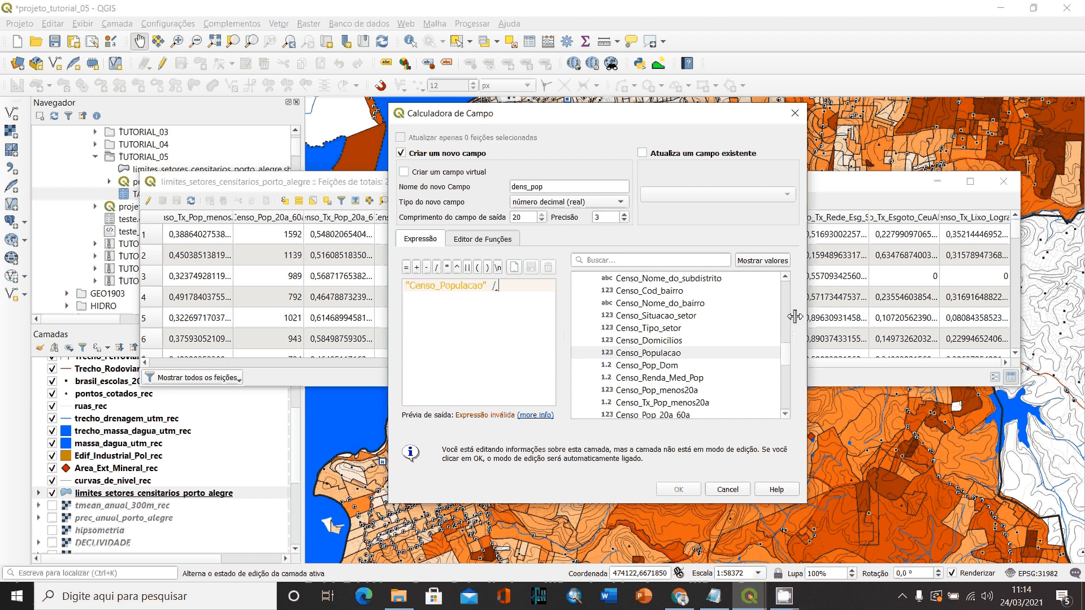
left_click_drag(786, 355, 800, 322)
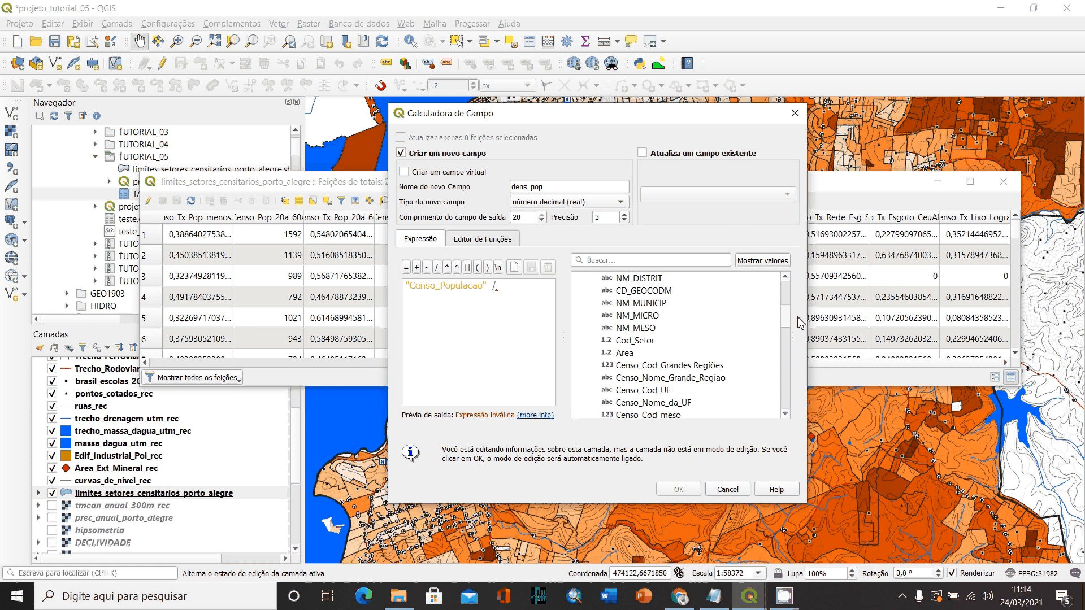
double_click(634, 355)
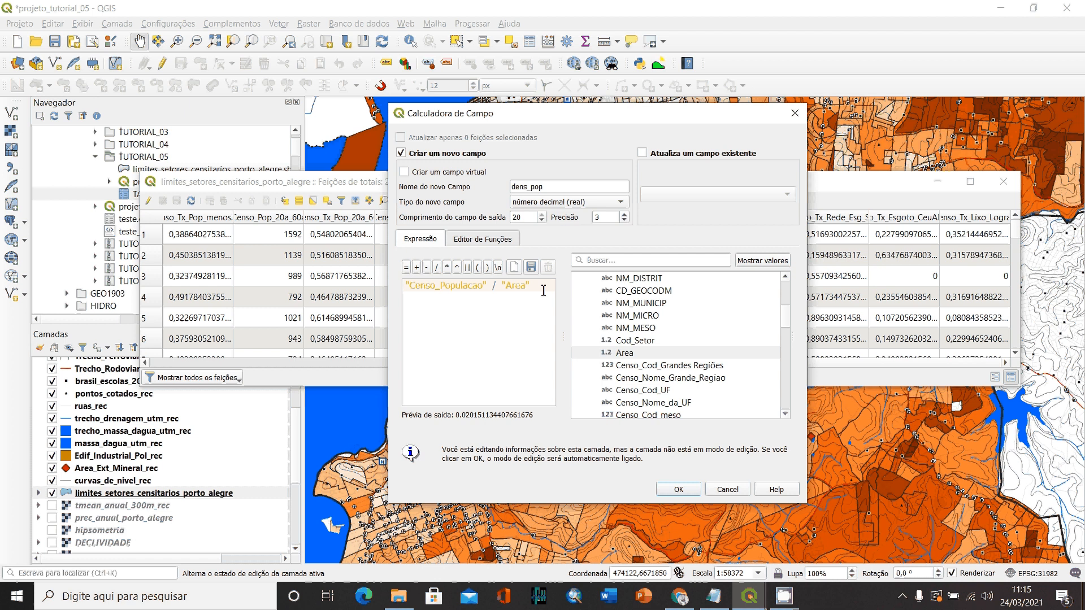
- Multiply the population-by-area expression by 1000000 and run the calculation to create dens_pop
type("*")
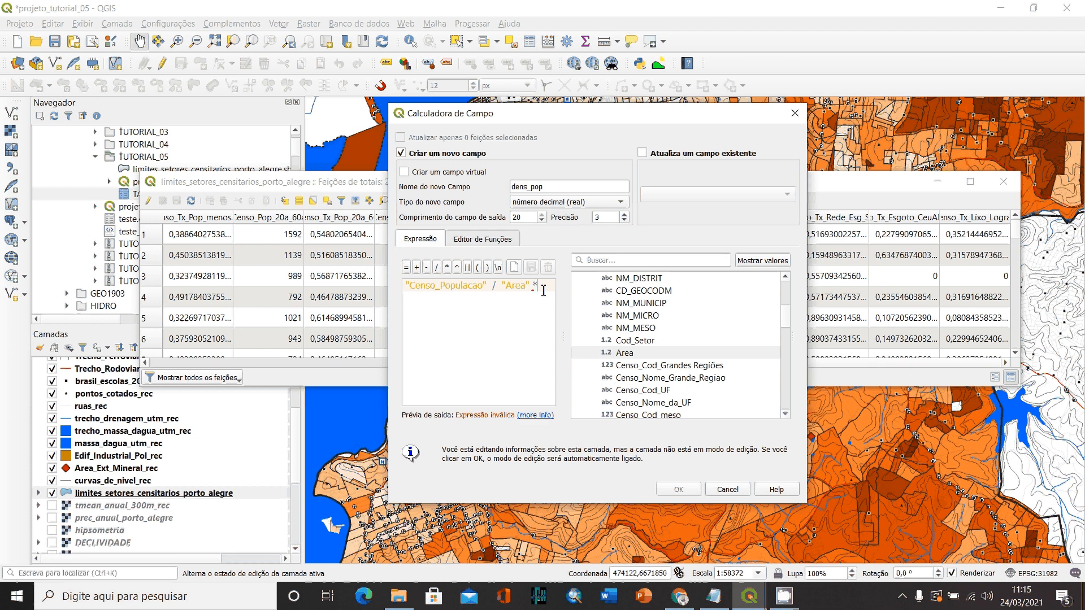
type(" 1000")
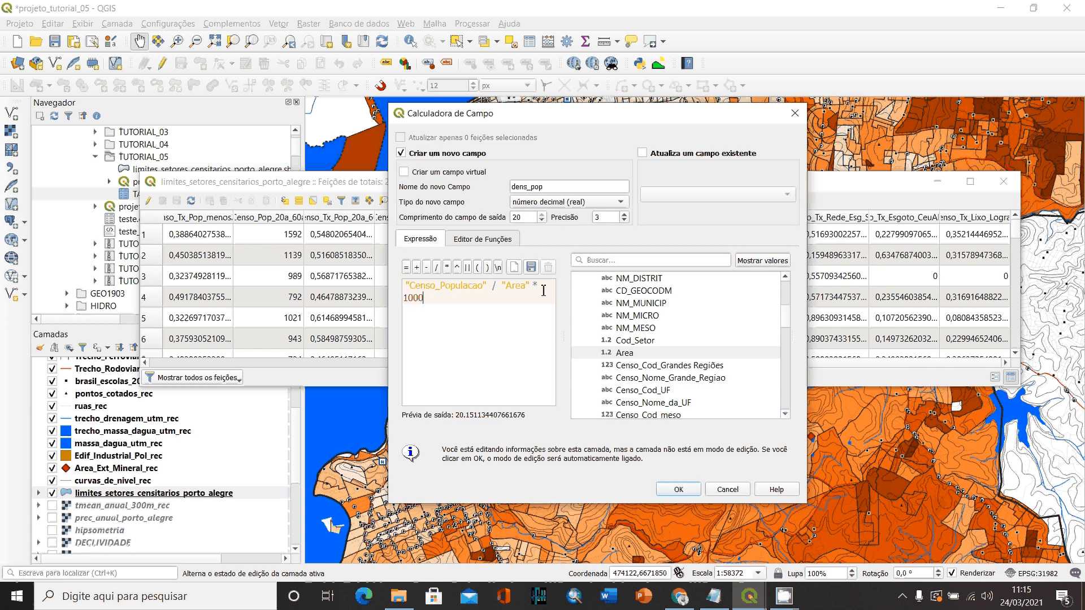
type("000")
left_click(681, 490)
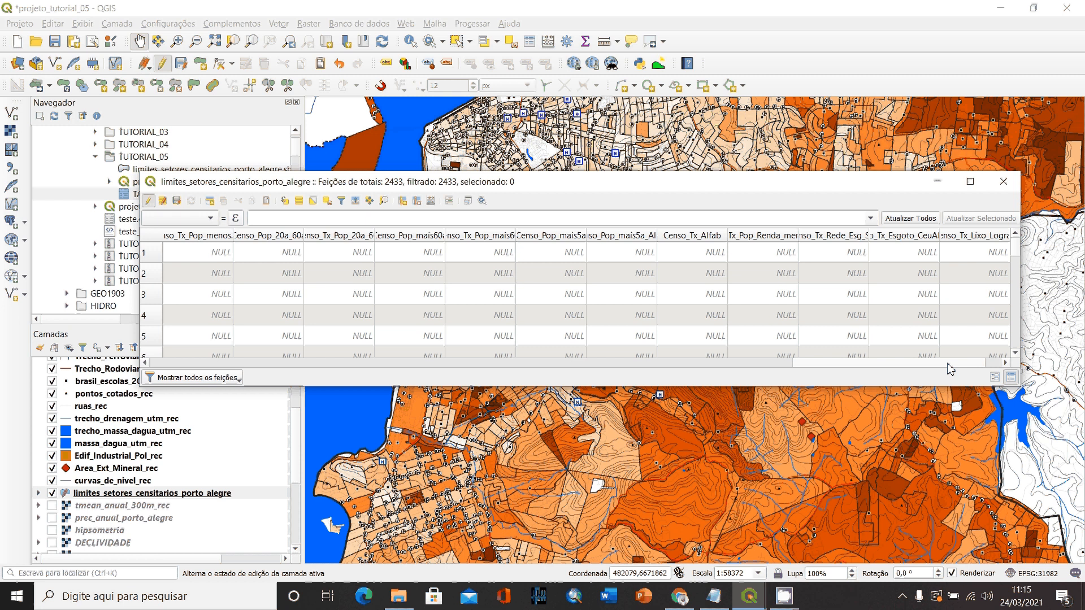
- Sort the sector table by dens_pop in descending order, then save the layer edits and close the table with editing turned off
left_click_drag(950, 369, 979, 367)
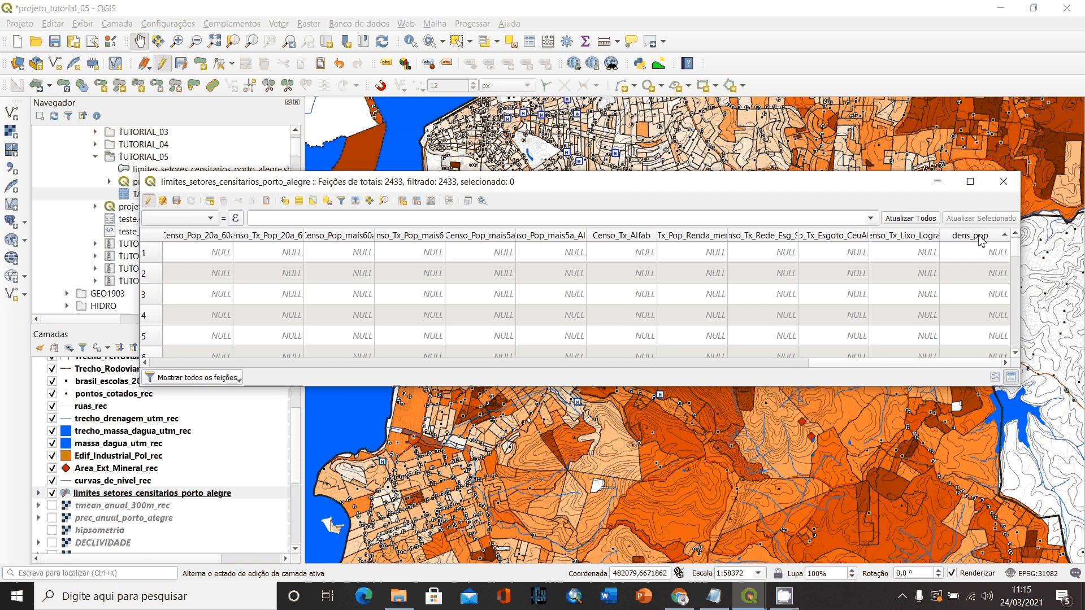
left_click(981, 236)
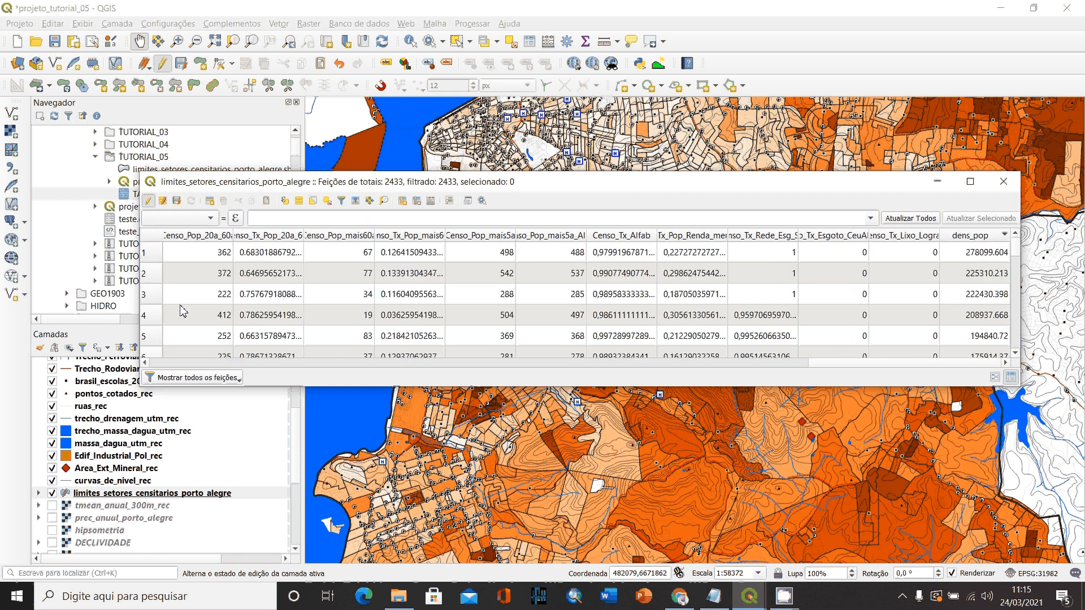
left_click(177, 201)
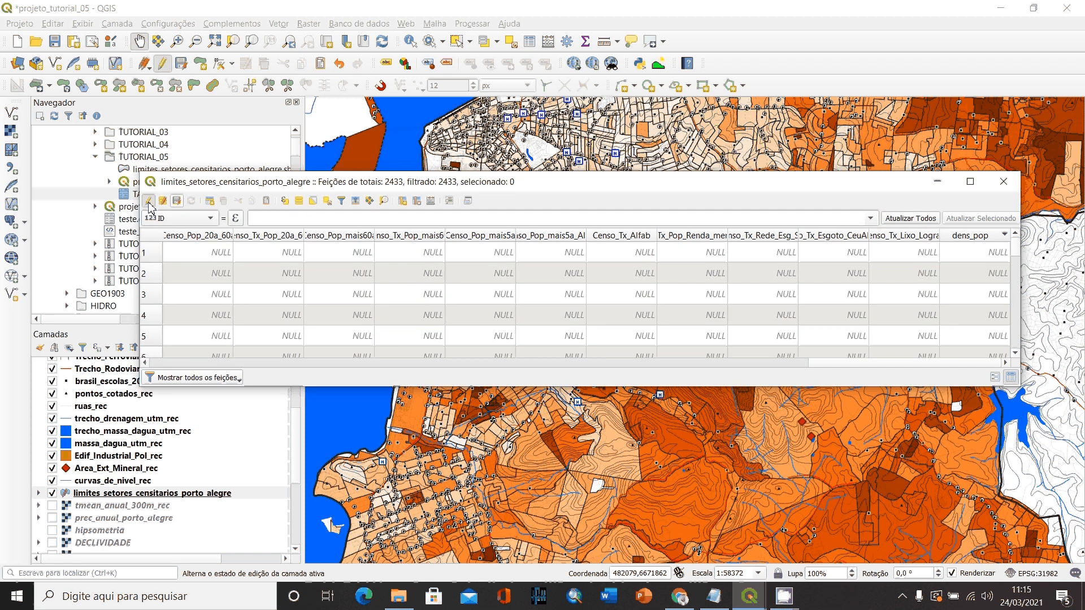
left_click(149, 202)
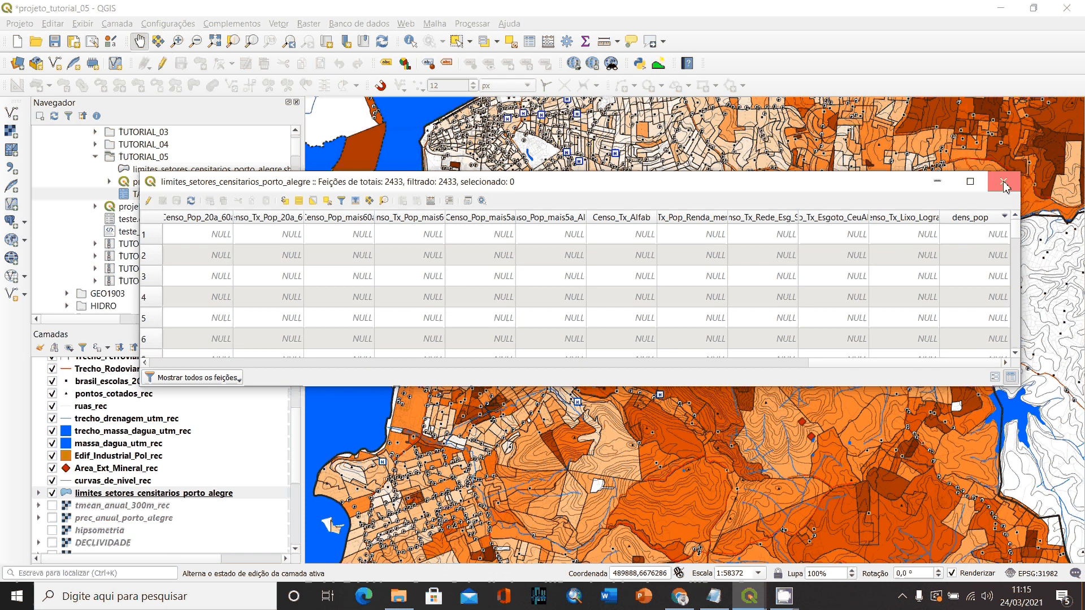
left_click(1004, 182)
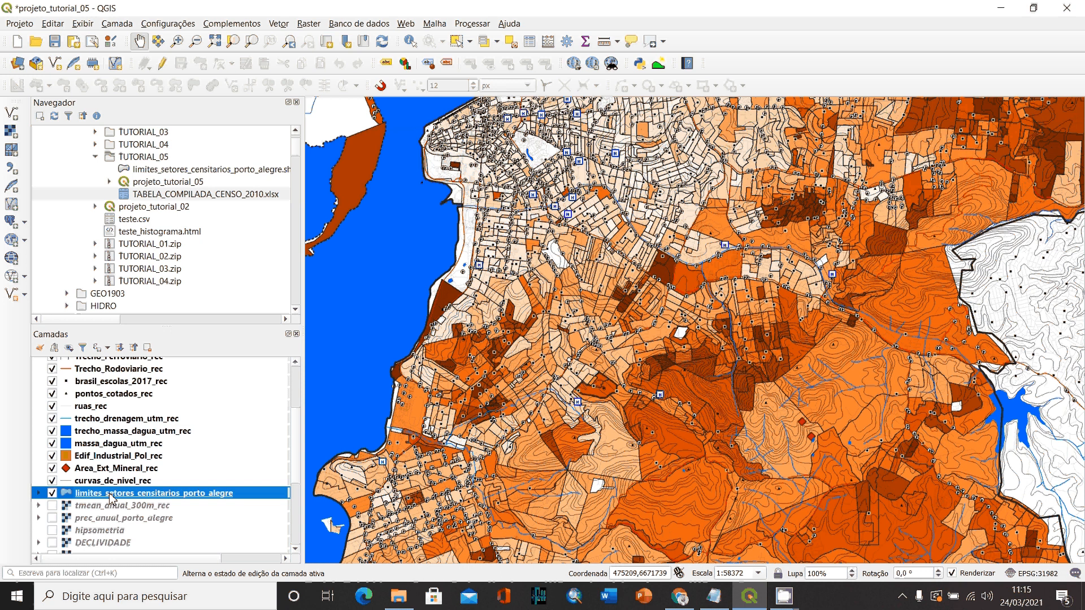
- Classify the graduated symbology of limites_setores_censitarios_porto_alegre by dens_pop, using natural breaks (Jenks) with 10 classes, and apply it
double_click(111, 494)
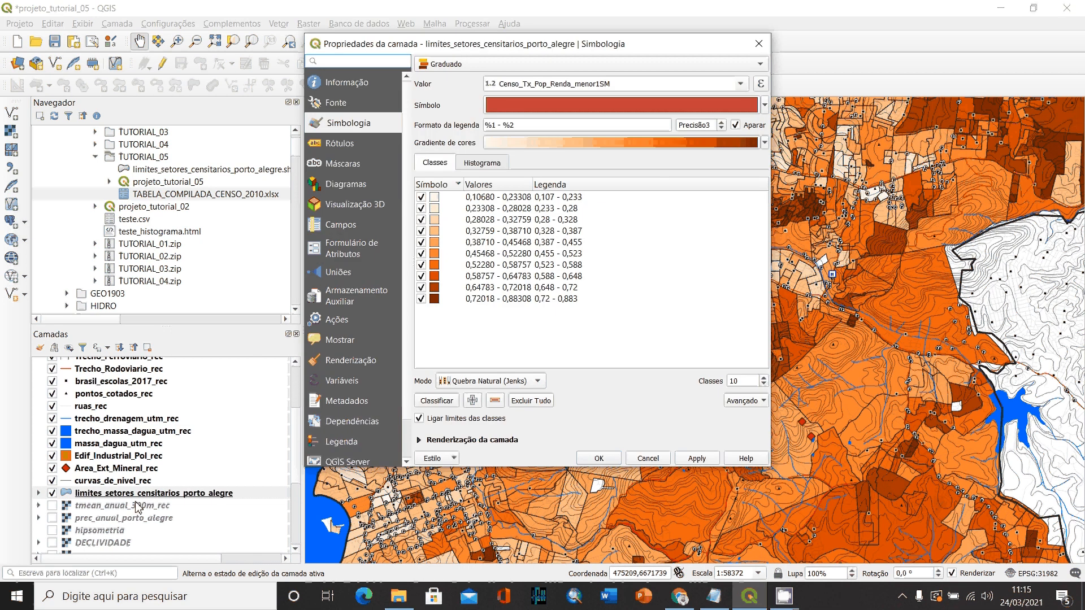
left_click(680, 83)
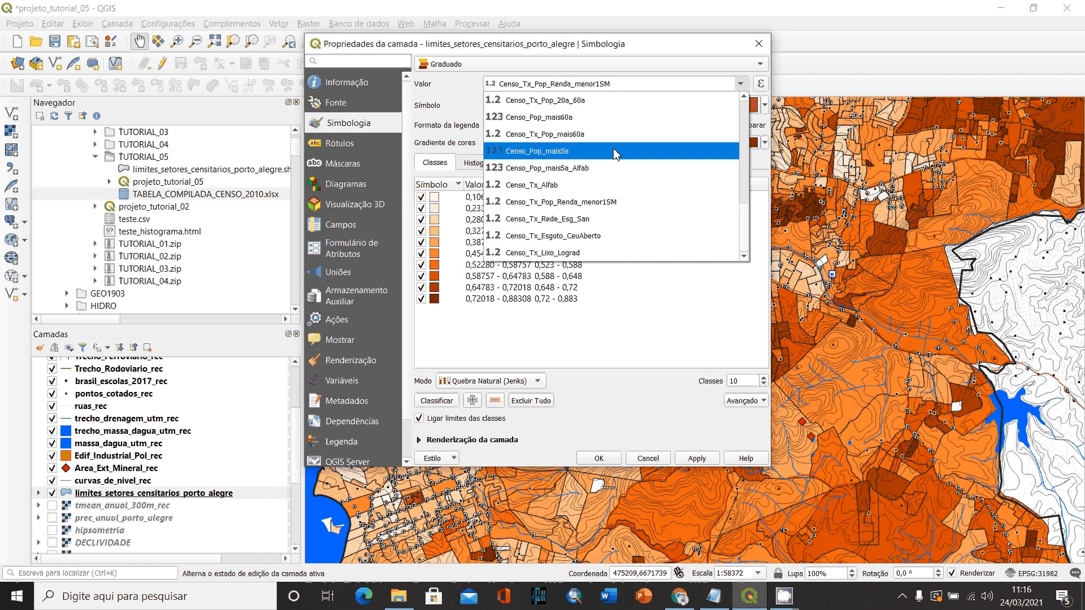
scroll(566, 252, "up", 5)
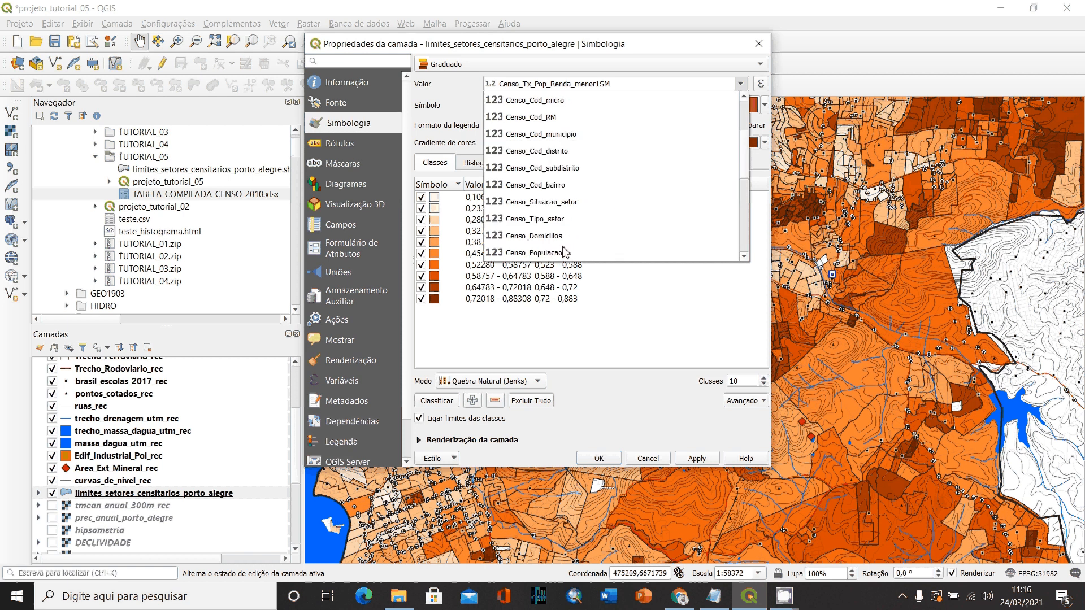
scroll(565, 252, "up", 2)
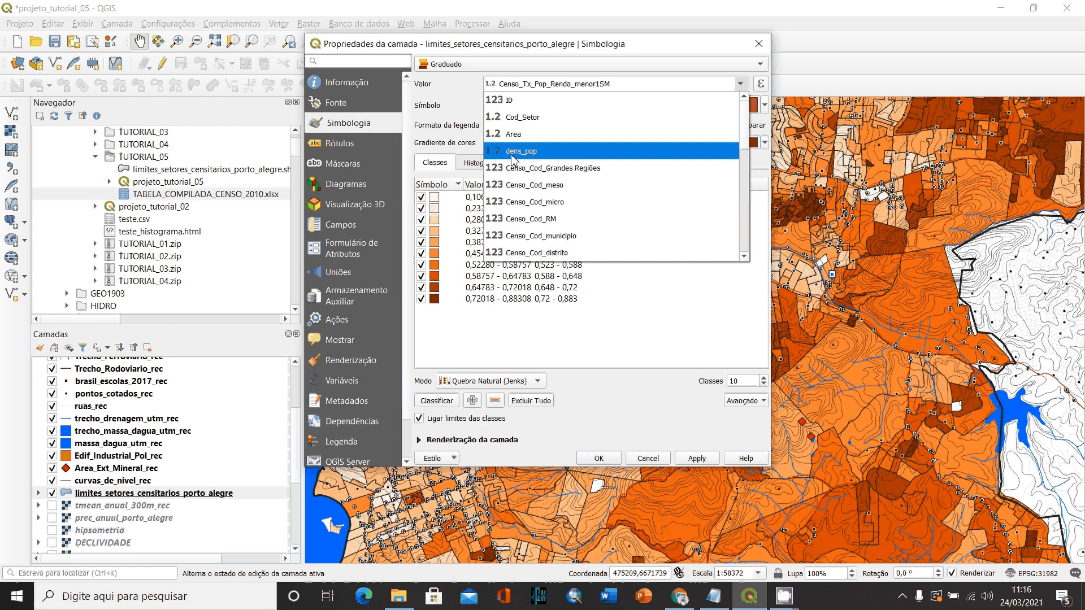
left_click(531, 152)
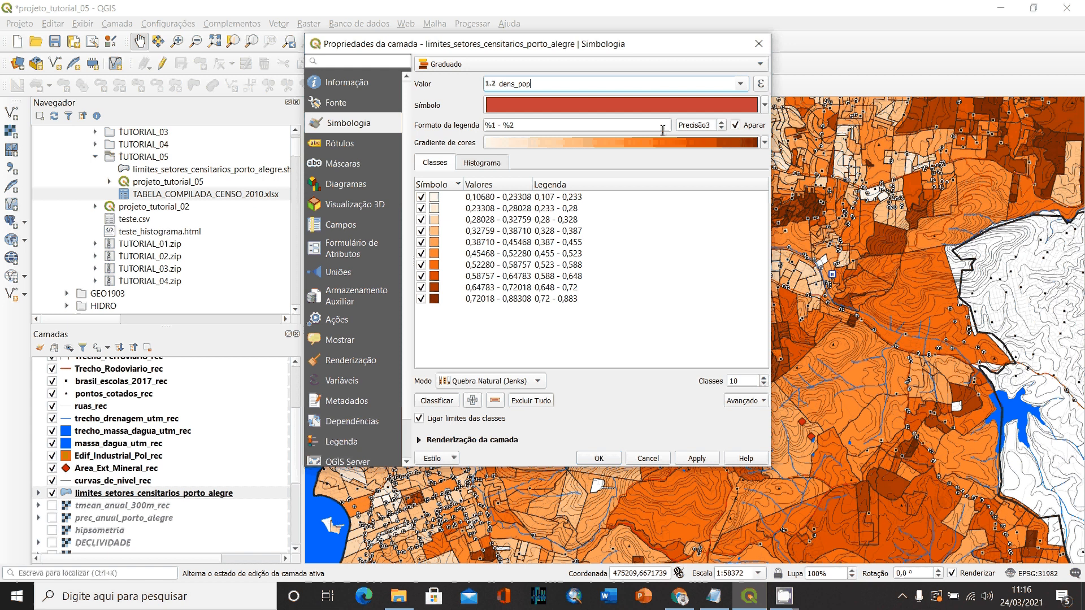
left_click(439, 401)
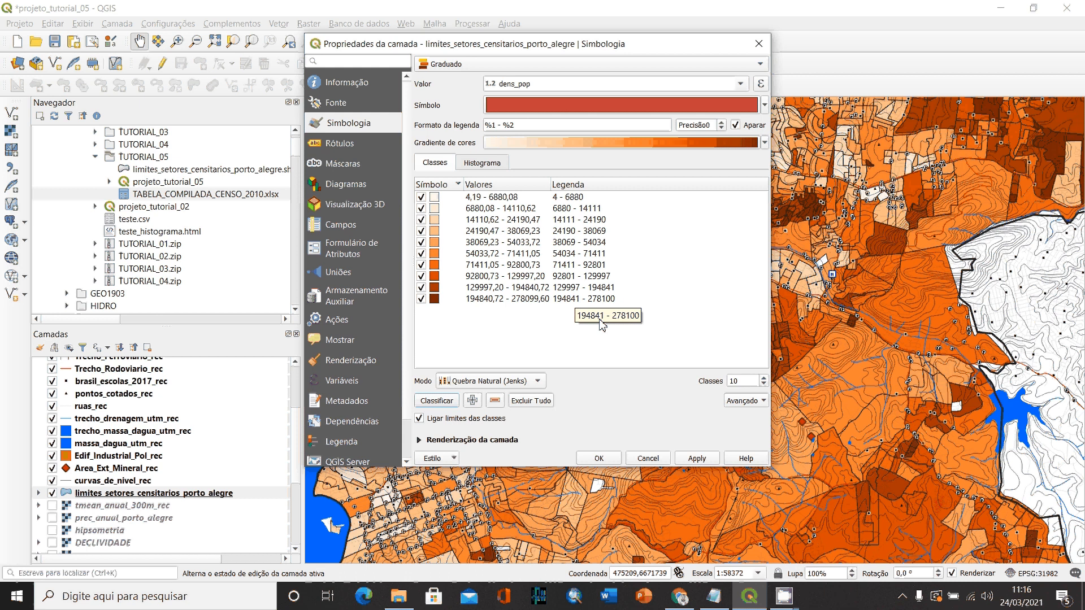
left_click(711, 461)
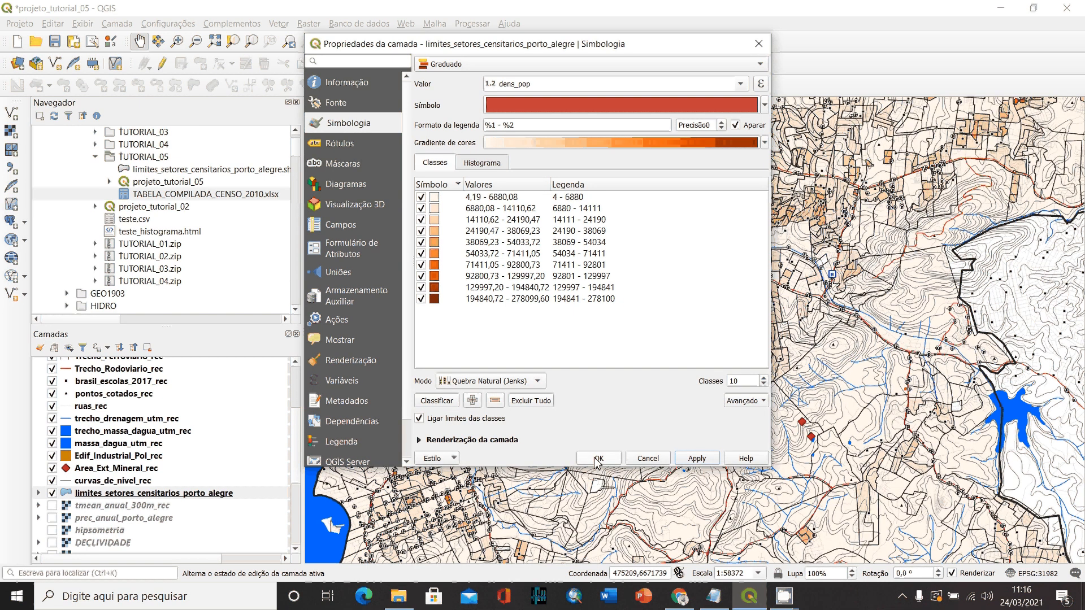
left_click(598, 459)
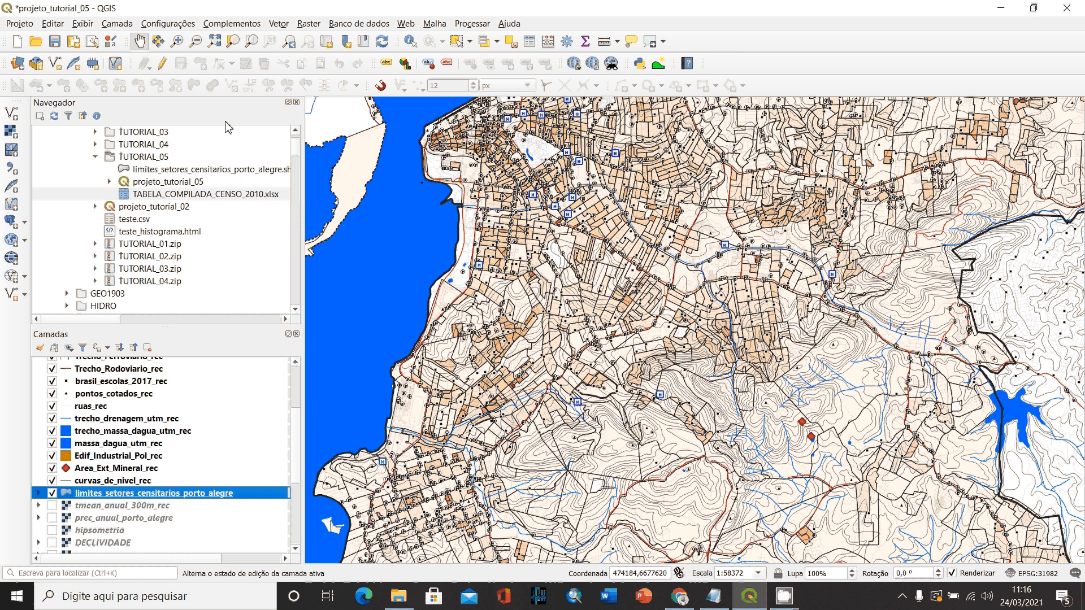
- Change the sector layer's classification mode to equal count (Igual contagem, Quartil) and apply it to the map
left_click(177, 42)
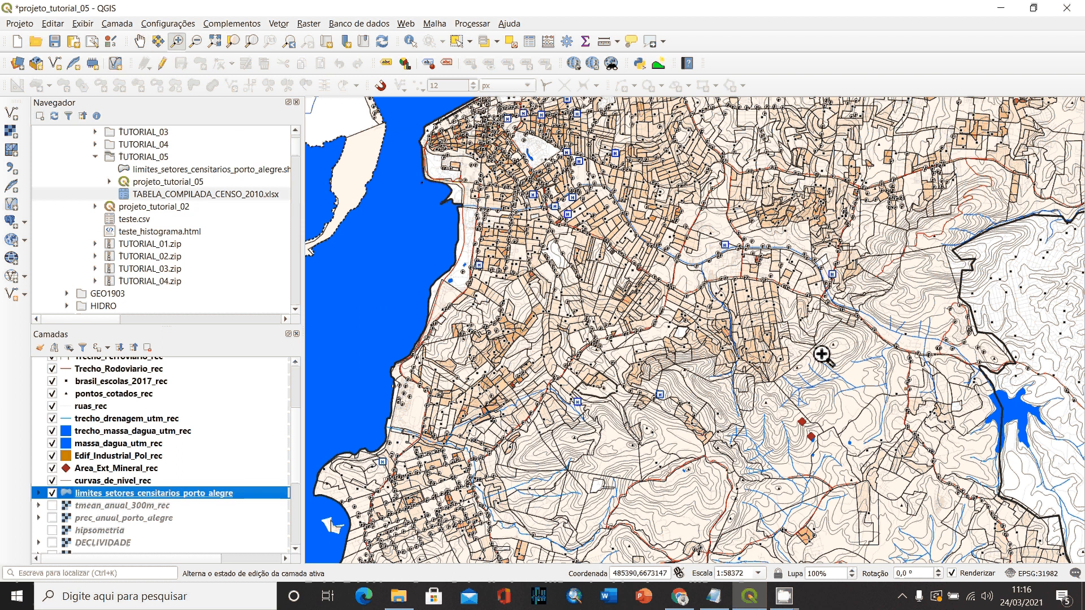
double_click(101, 494)
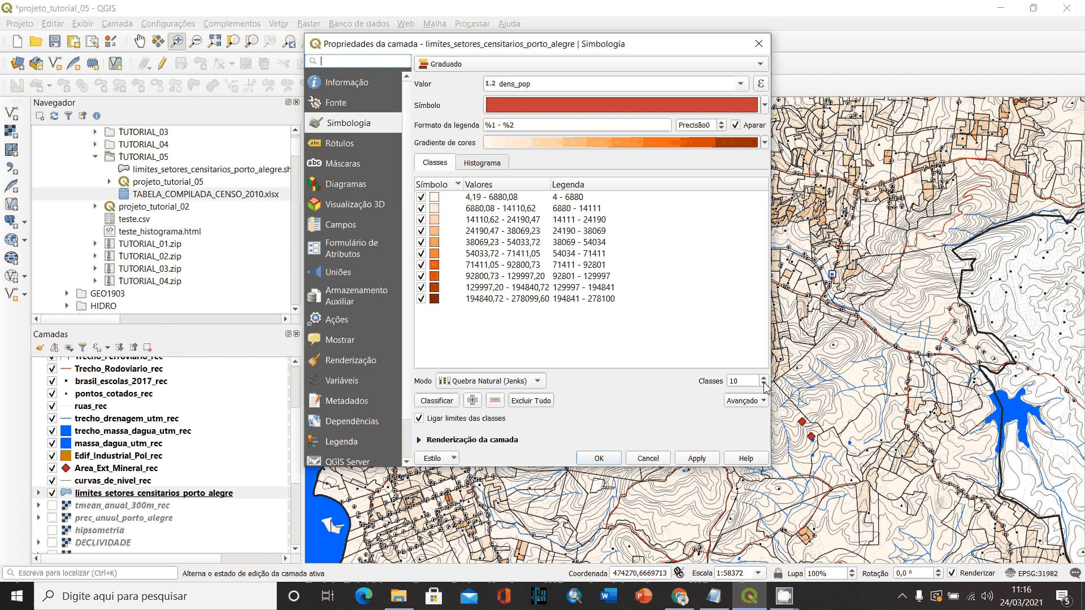
left_click(485, 382)
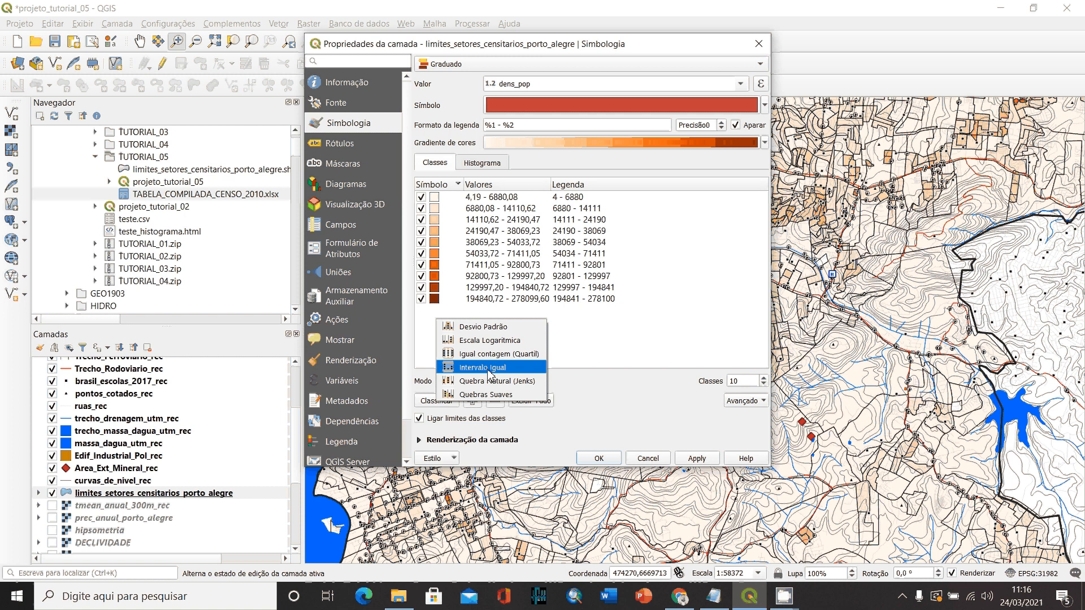
left_click(486, 355)
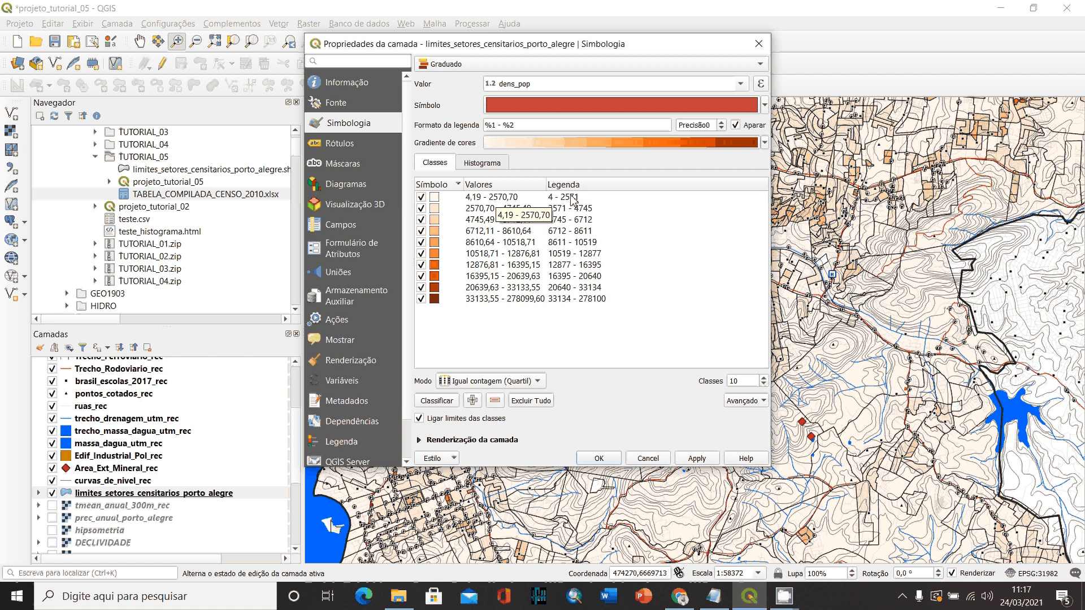
left_click(598, 460)
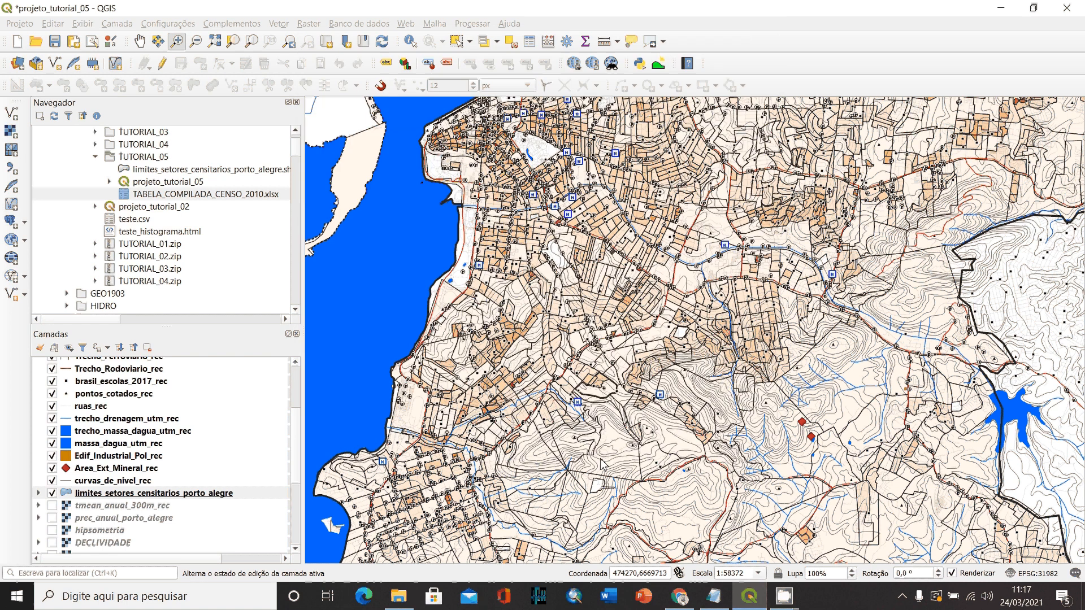
- Examine the population density of the census sectors across northern, eastern and central Porto Alegre
left_click(139, 41)
left_click_drag(746, 195, 680, 434)
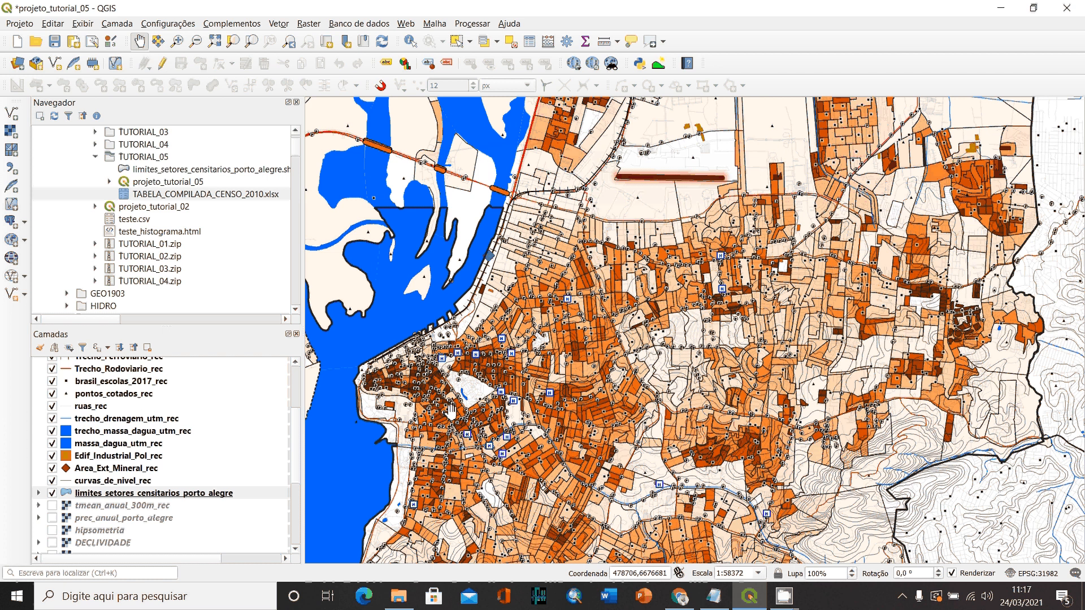
left_click_drag(560, 131, 403, 131)
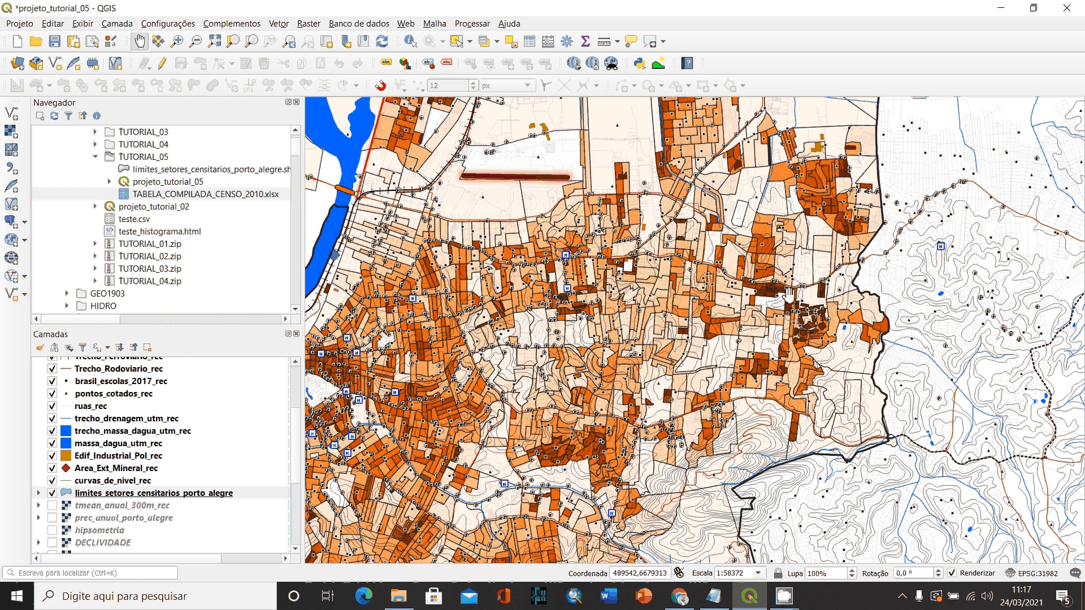
left_click_drag(712, 334, 713, 333)
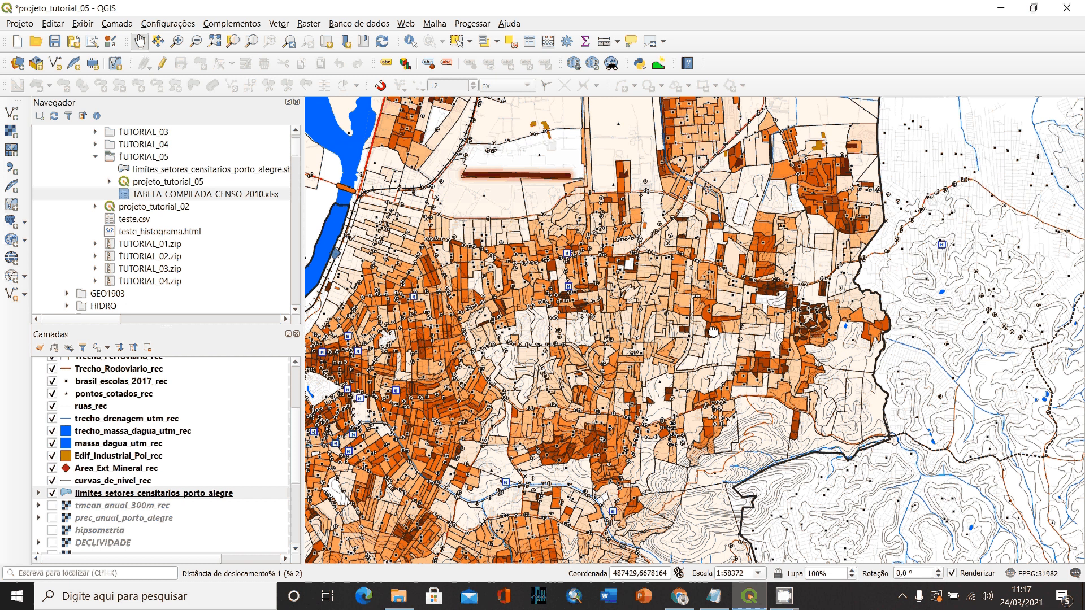
left_click_drag(713, 333, 781, 276)
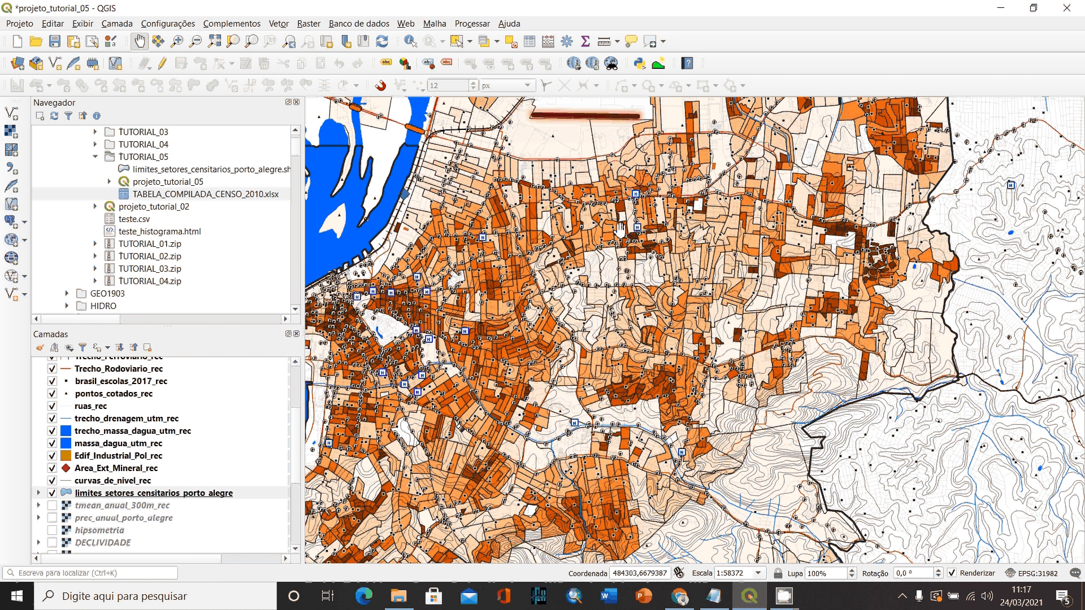
left_click_drag(743, 412, 787, 331)
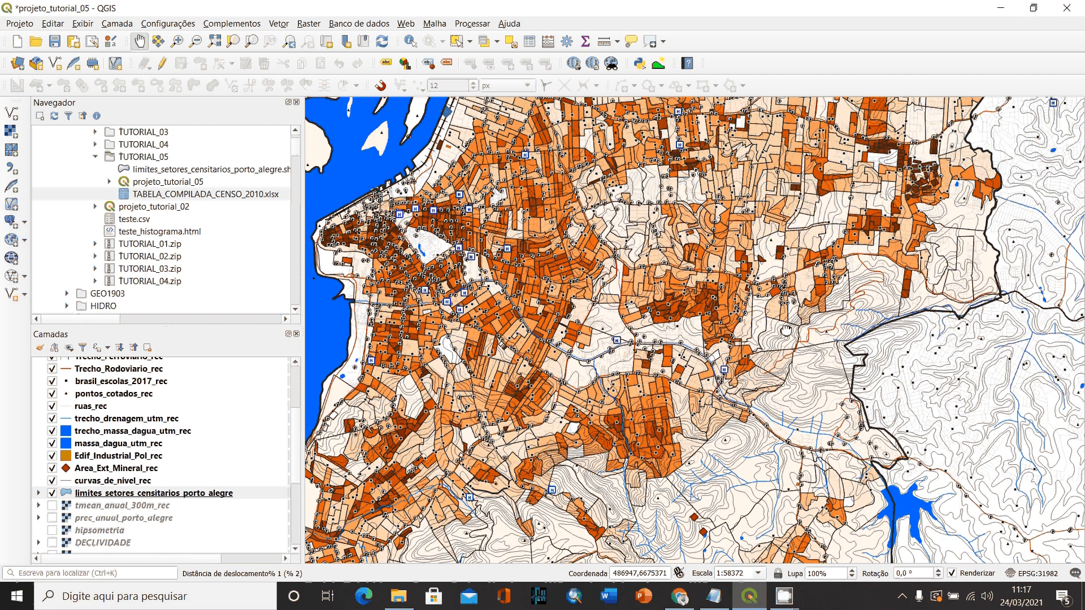
left_click_drag(616, 357, 640, 425)
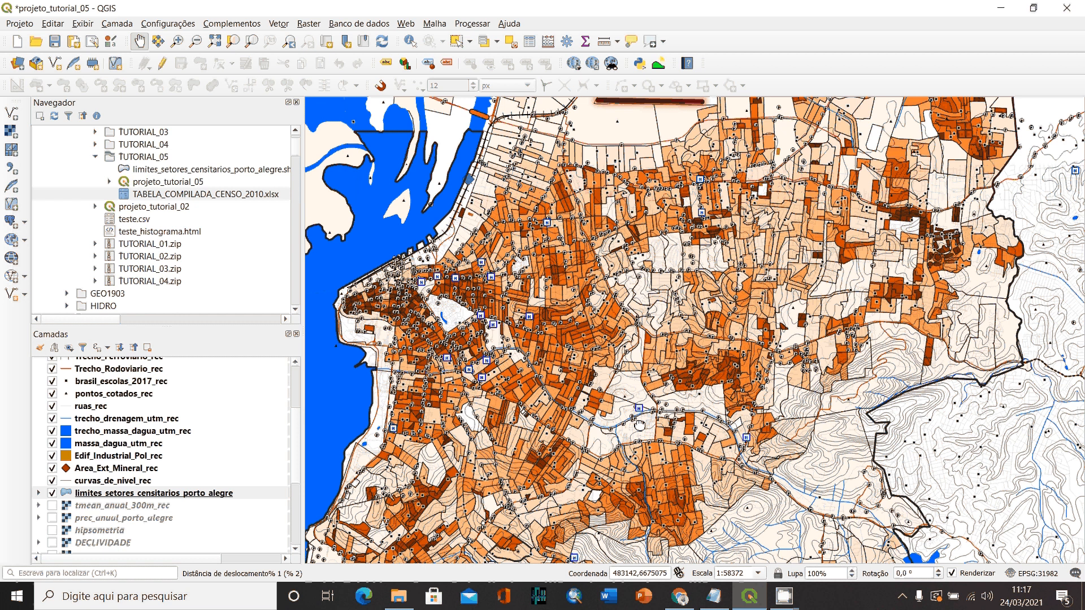
- Examine the population density of the census sectors in southern Porto Alegre and compare it with the central and northern areas
left_click_drag(639, 425, 718, 205)
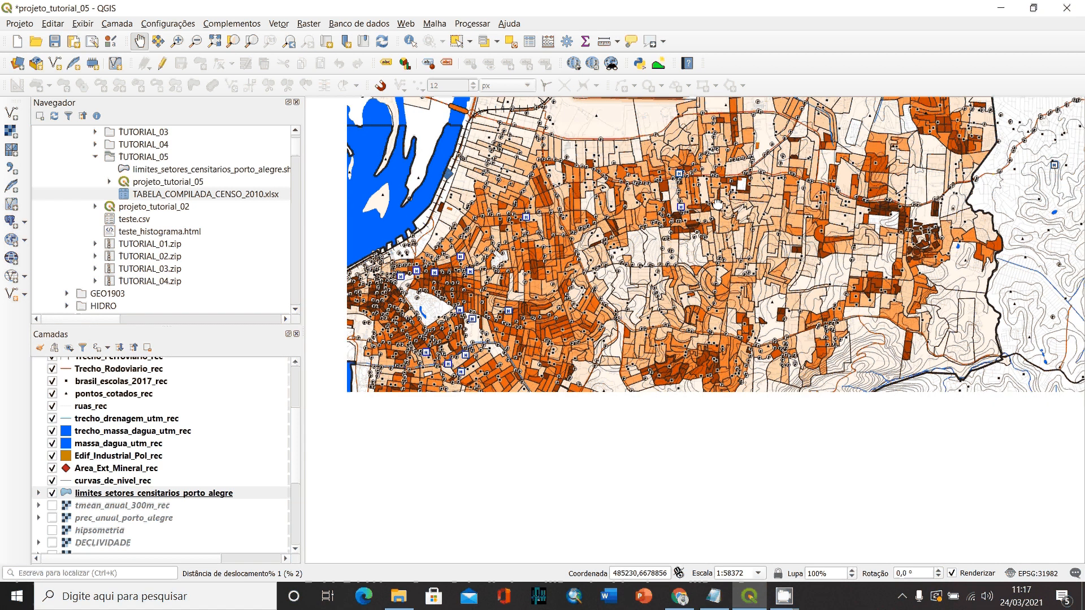
left_click_drag(622, 450, 718, 205)
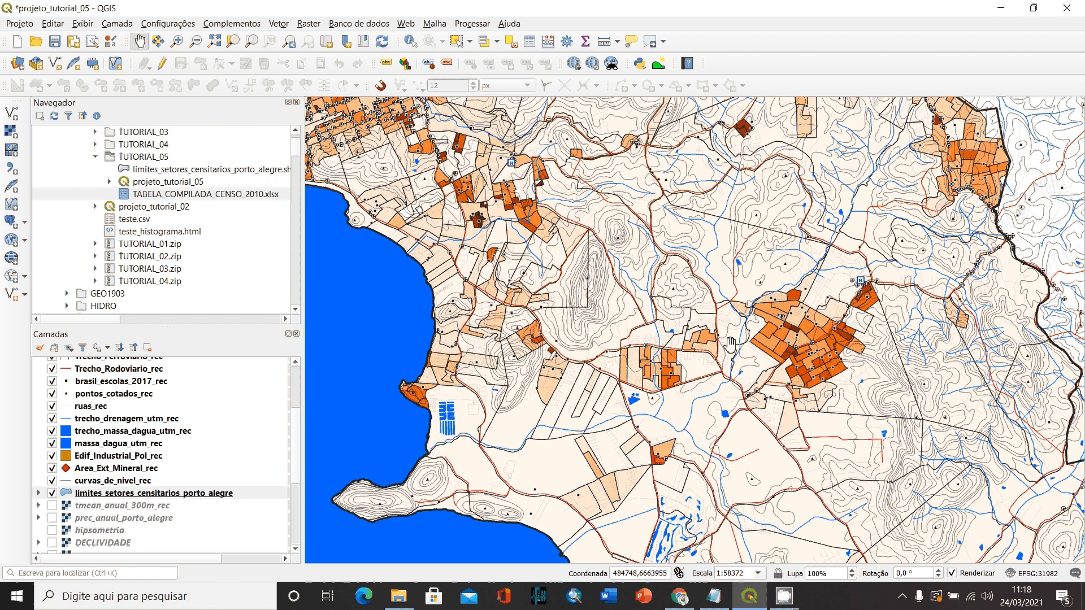
left_click_drag(731, 343, 649, 255)
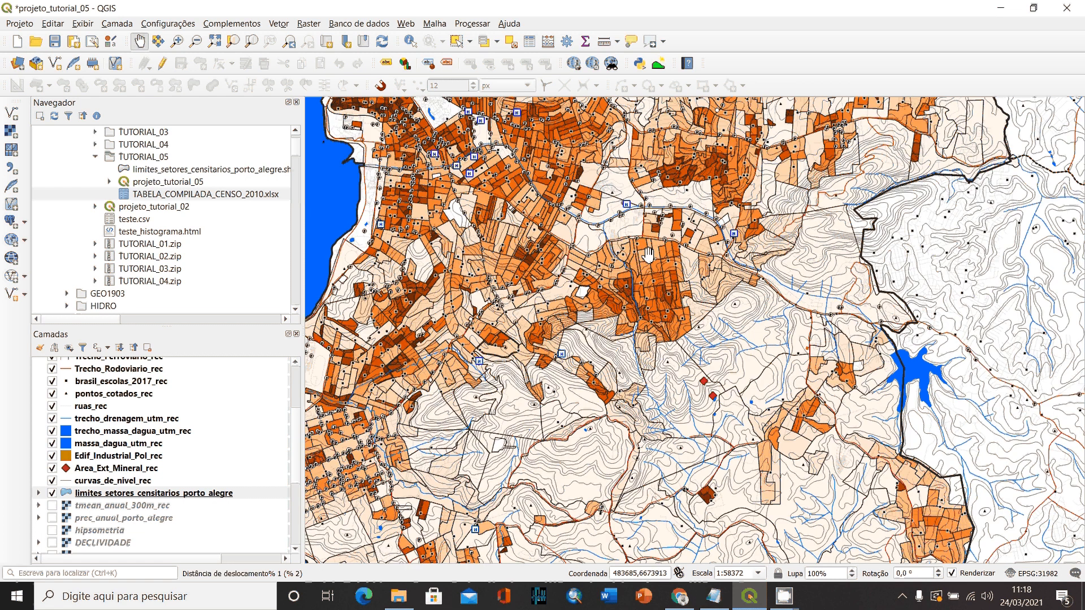
left_click_drag(648, 255, 648, 405)
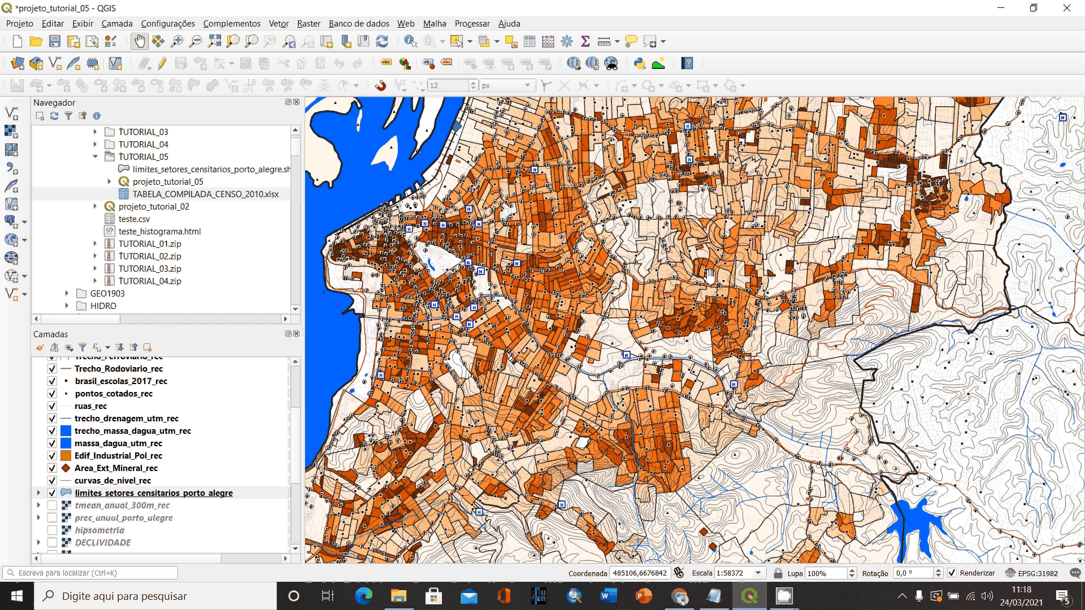
left_click_drag(689, 238, 725, 306)
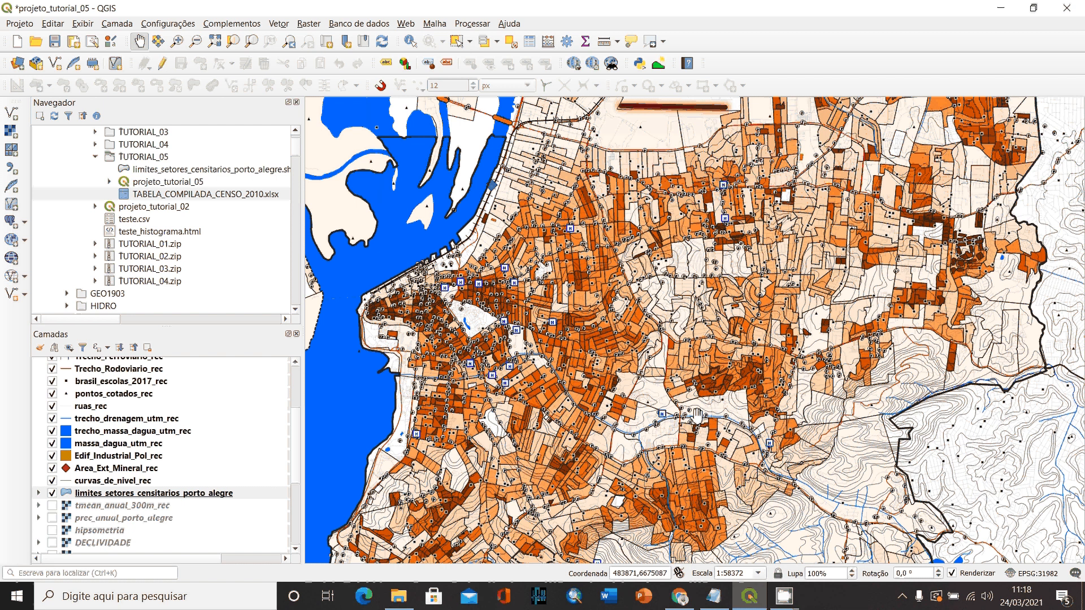
left_click_drag(697, 417, 740, 310)
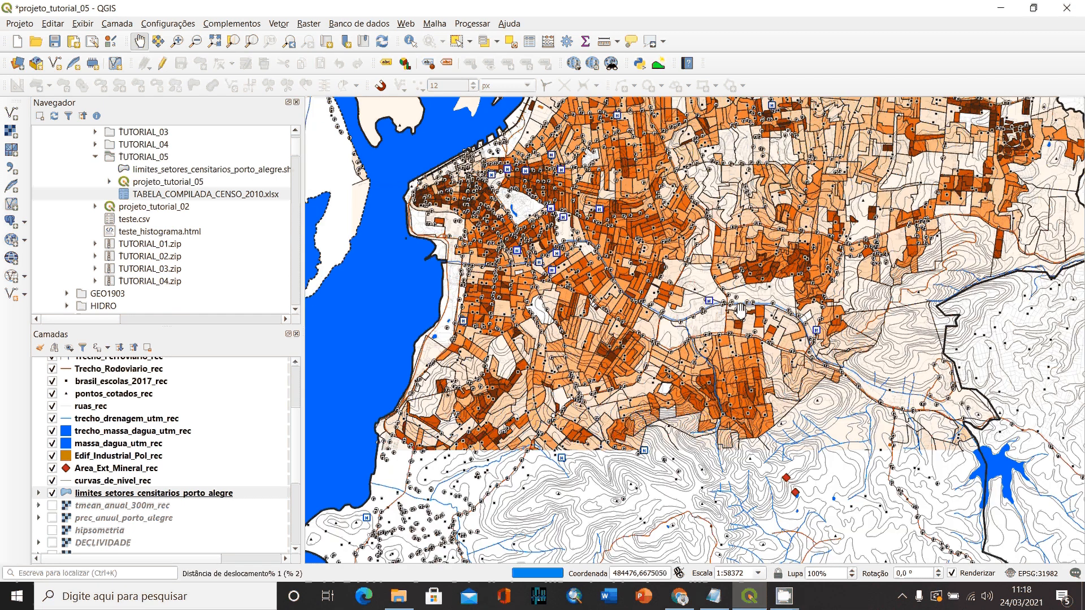
left_click_drag(770, 525, 732, 351)
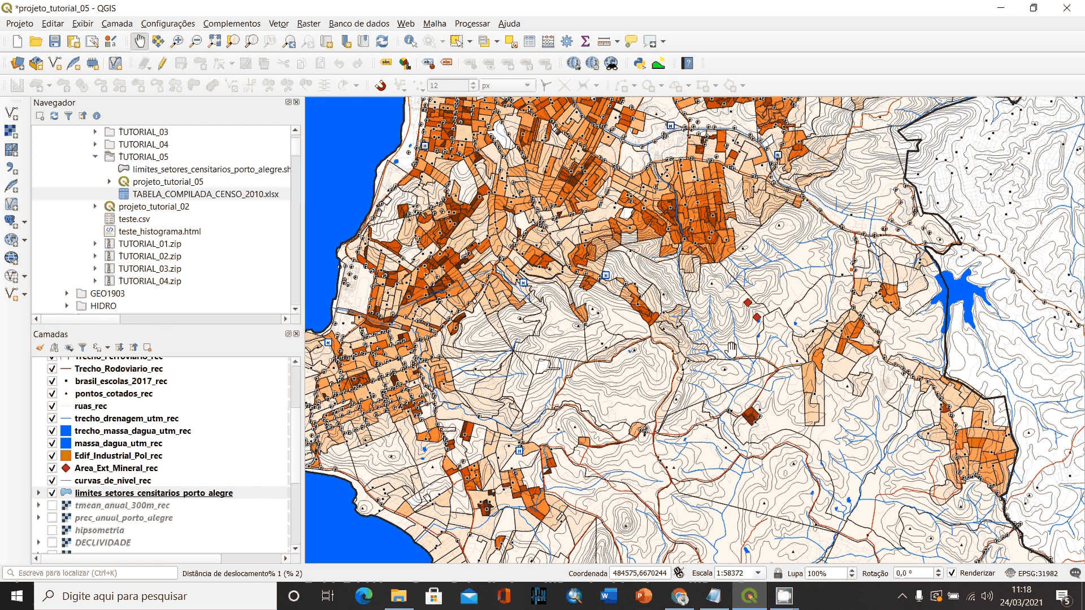
left_click_drag(732, 349, 644, 430)
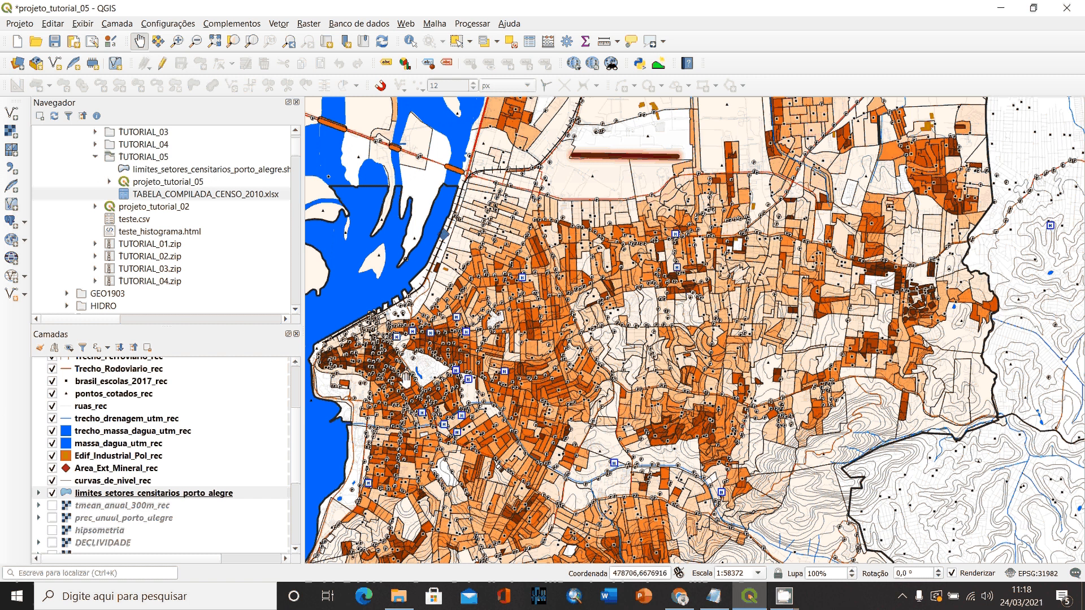
- Zoom the map to the extent of the limite_municipal_porto_alegre layer
scroll(128, 373, "up", 3)
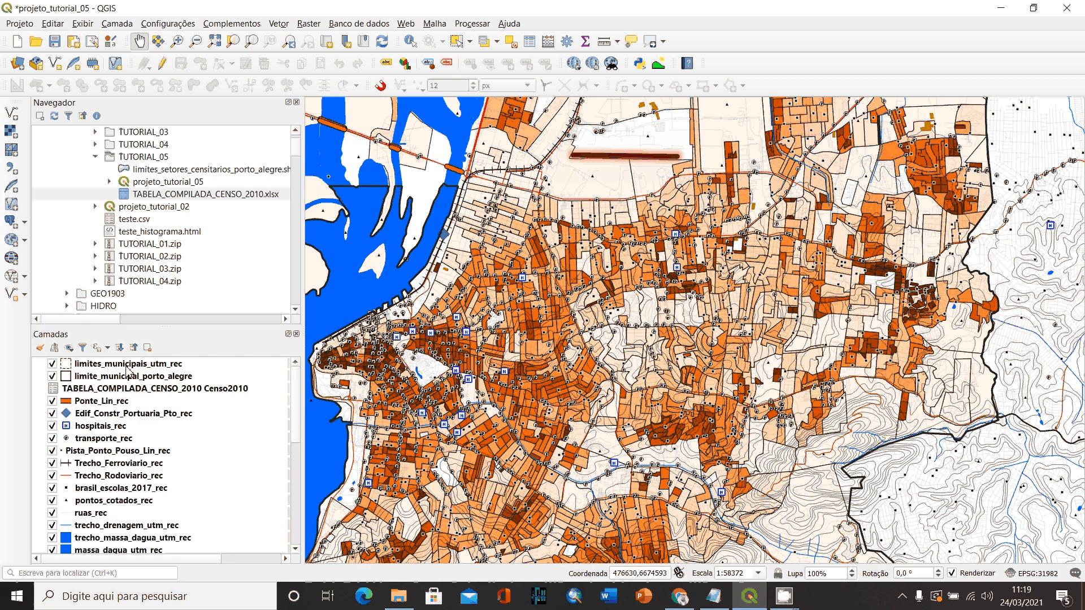
left_click(134, 376)
left_click(252, 42)
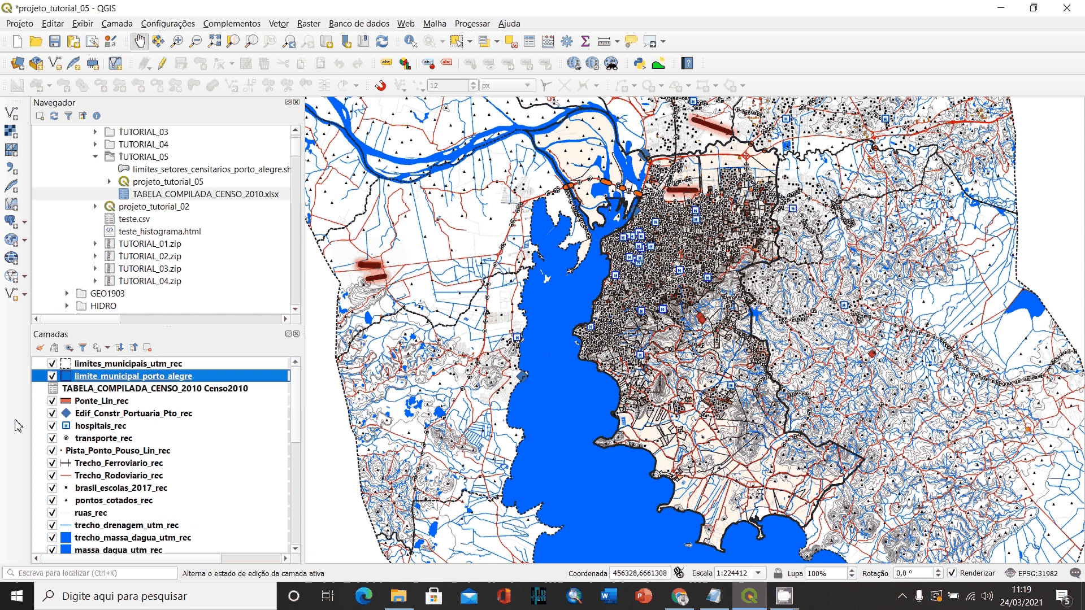
- Hide every thematic layer from Ponte_Lin_rec through trecho_drenagem_utm_rec, including hospitals, transport, roads, schools, spot heights and streets
left_click(52, 400)
left_click(52, 413)
left_click(52, 425)
left_click(52, 438)
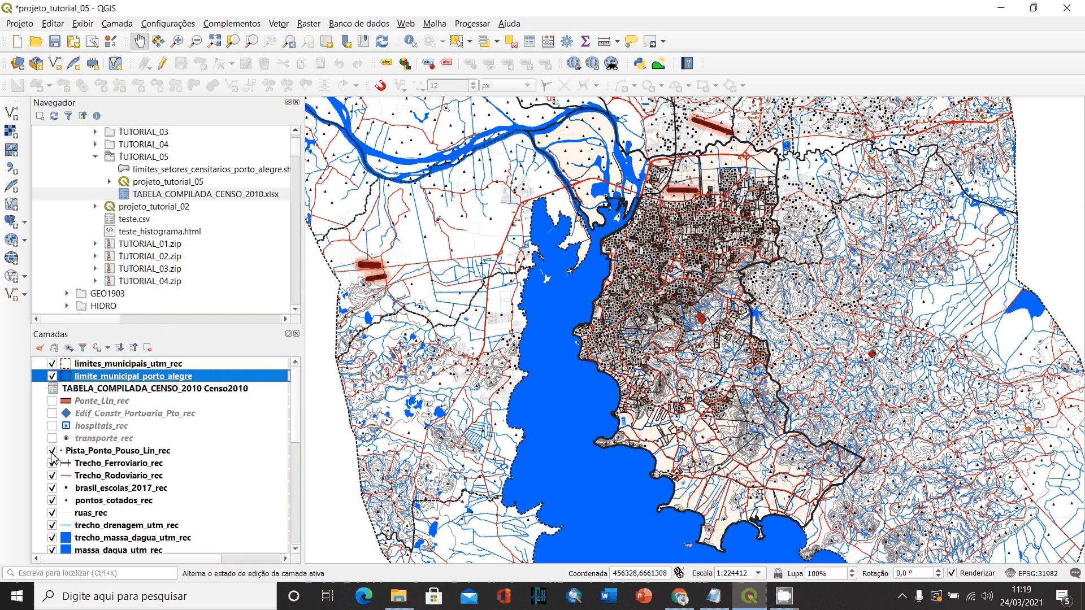
left_click(52, 451)
left_click(52, 463)
left_click(52, 476)
left_click(52, 488)
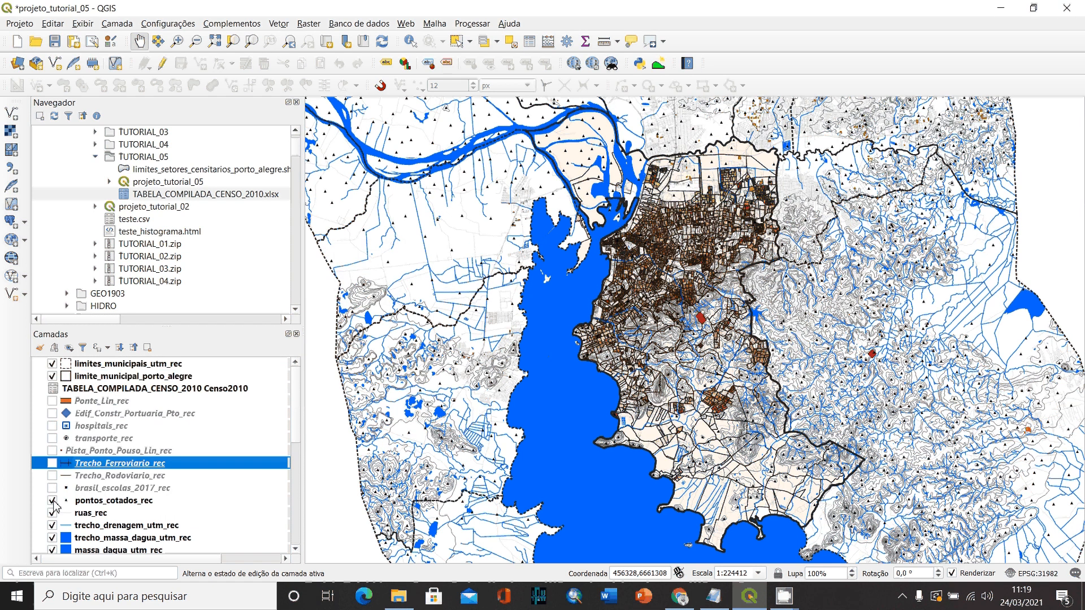
left_click(52, 501)
left_click(52, 513)
left_click(52, 525)
- Hide both water-body layers, Edif_Industrial_Pol_rec, Area_Ext_Mineral_rec, curvas_de_nivel_rec and the two municipal boundary layers, leaving only the census sectors shown
scroll(59, 478, "down", 2)
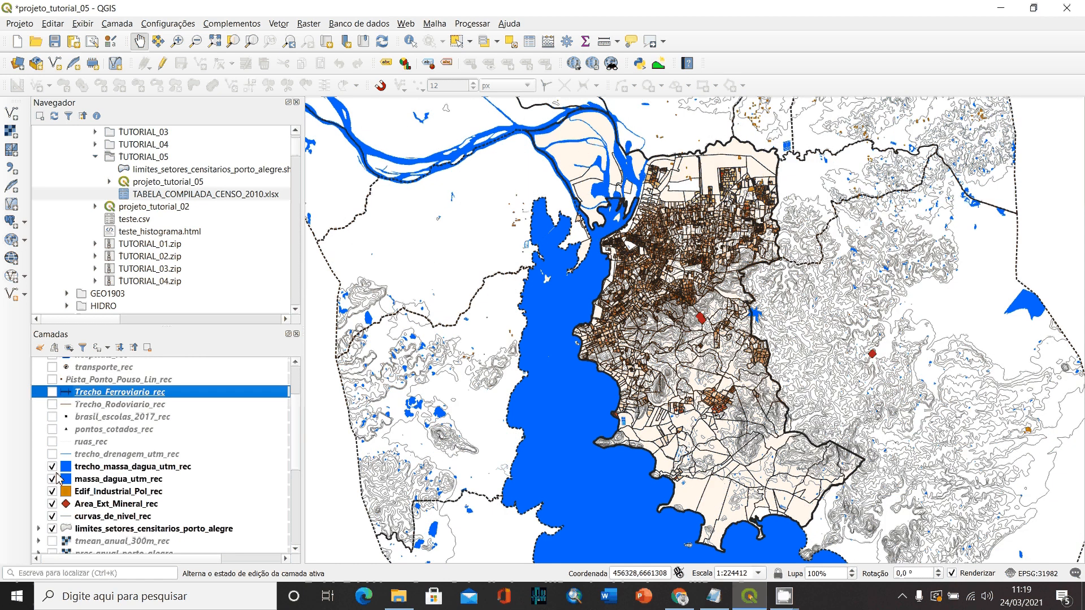
left_click(52, 466)
left_click(52, 478)
left_click(52, 491)
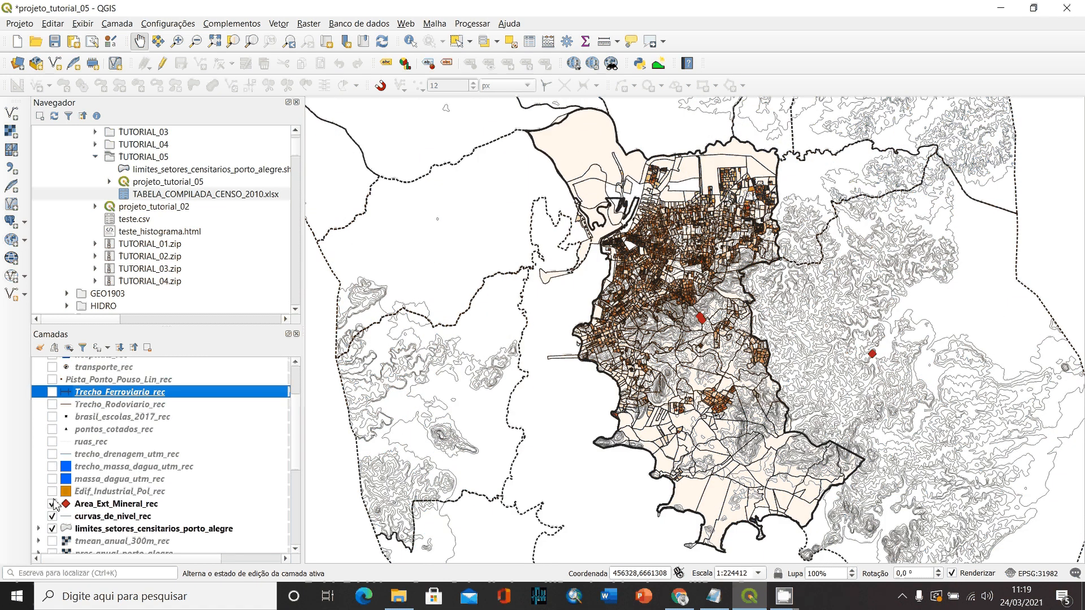
left_click(52, 504)
left_click(52, 516)
scroll(54, 533, "up", 2)
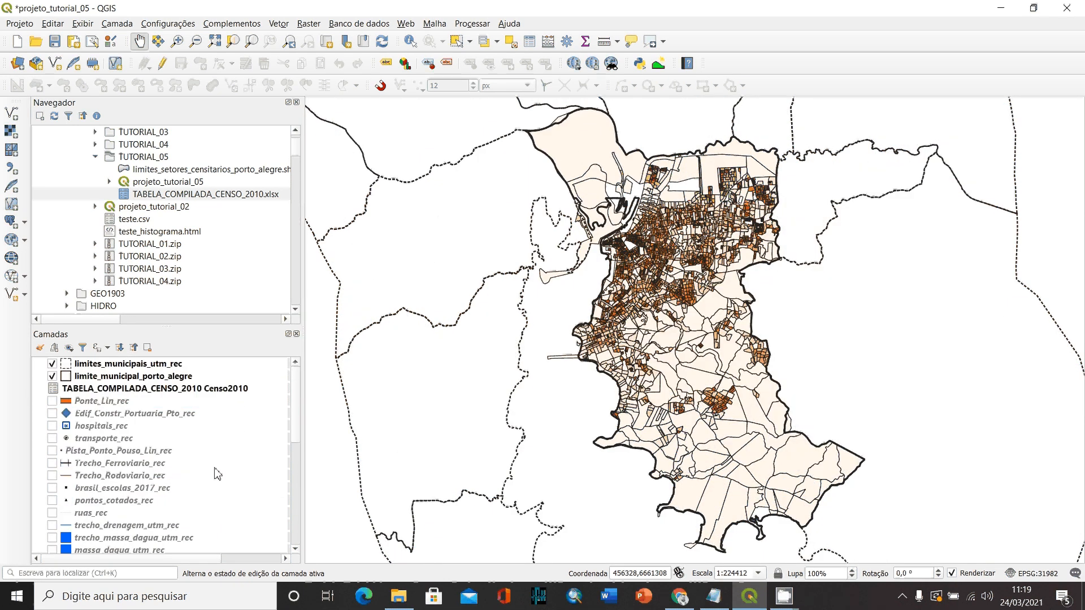
left_click(52, 375)
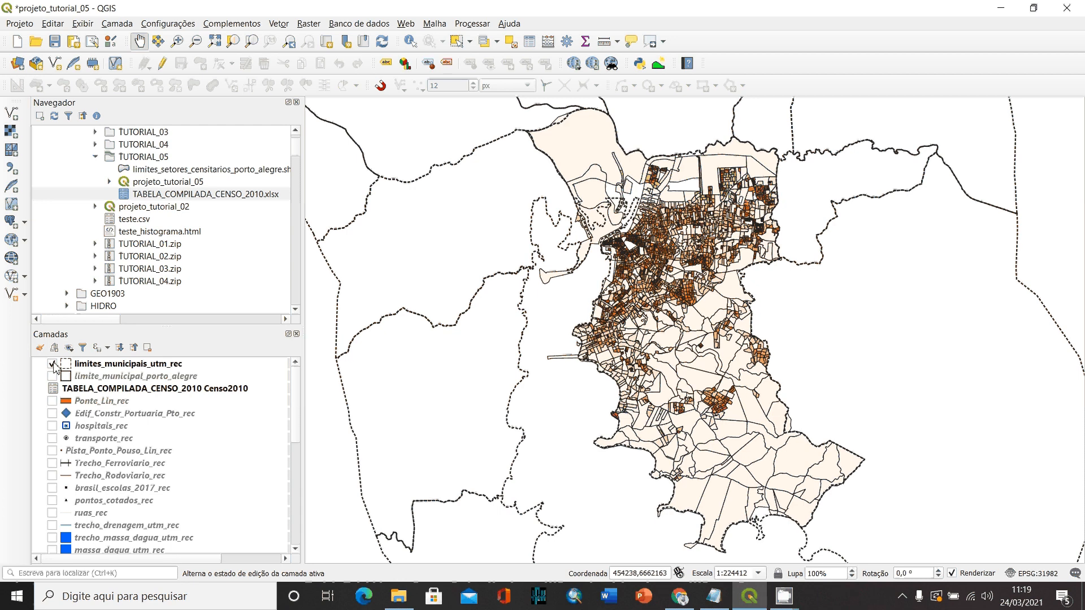
left_click(53, 364)
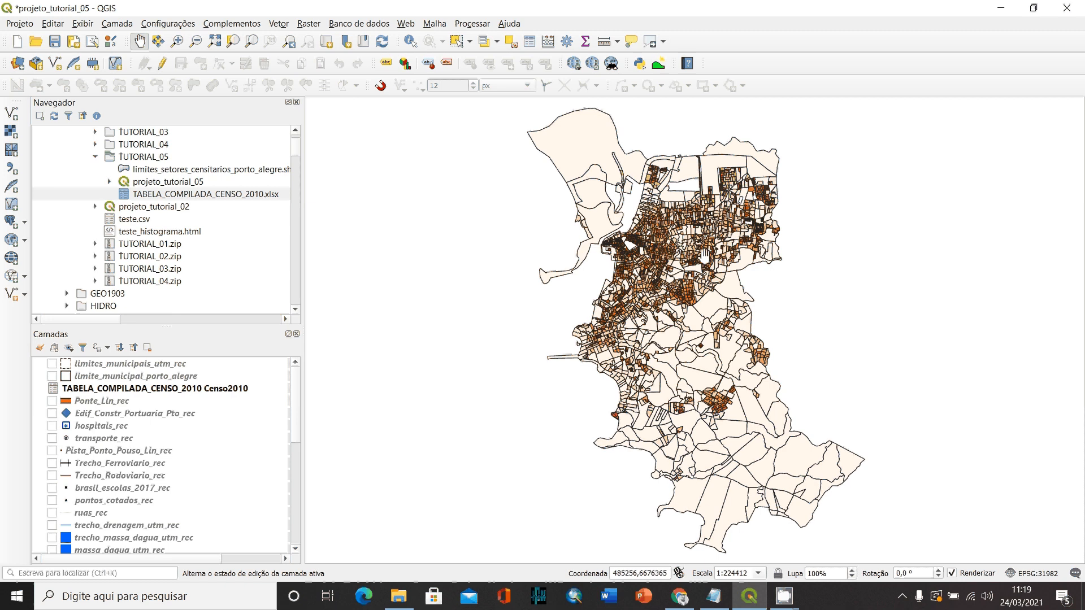
- Open the processing toolbox, widen it and choose the GDAL vector conversion tool "Converter vetor para raster (rasterizar)"
left_click(567, 41)
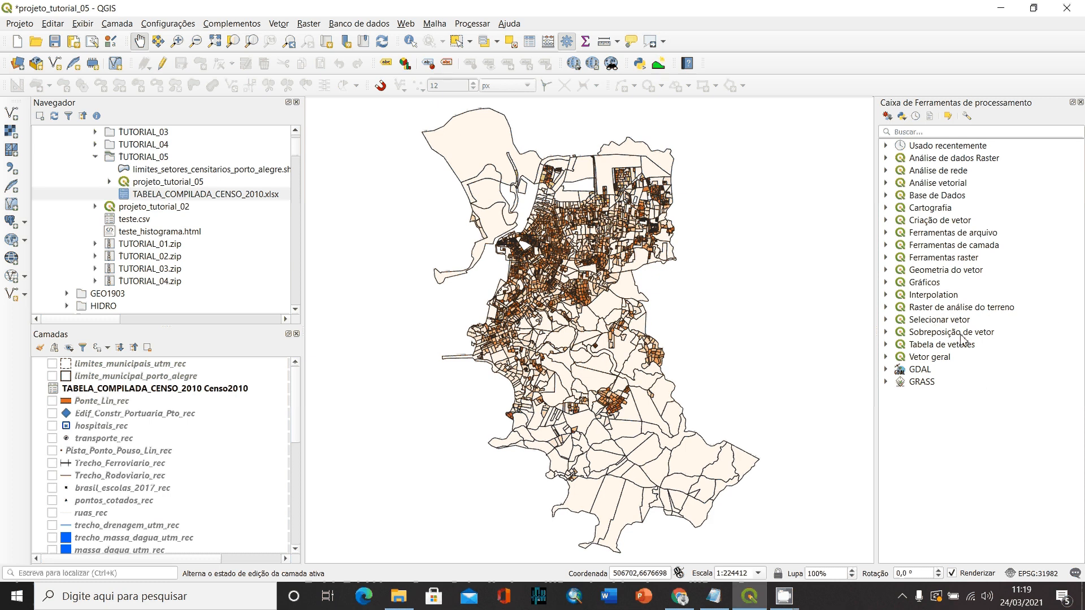
double_click(937, 258)
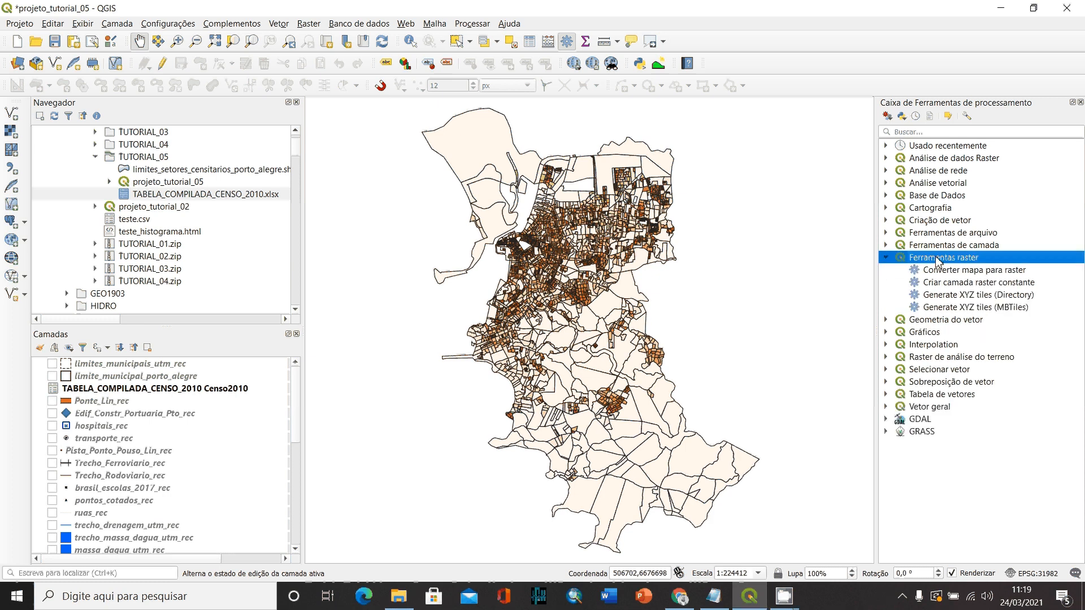
double_click(938, 259)
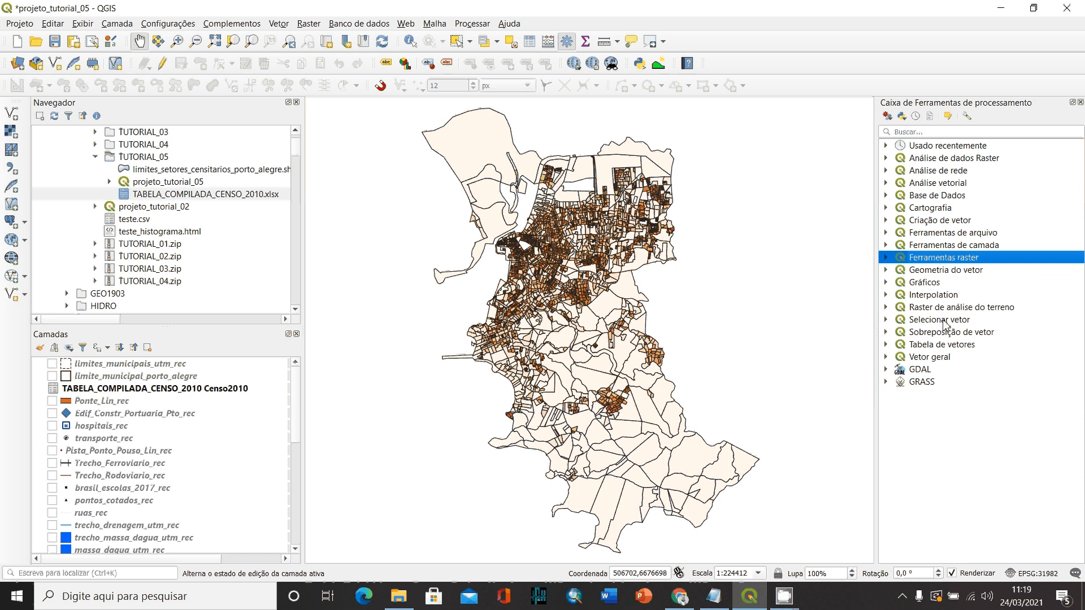
left_click(886, 370)
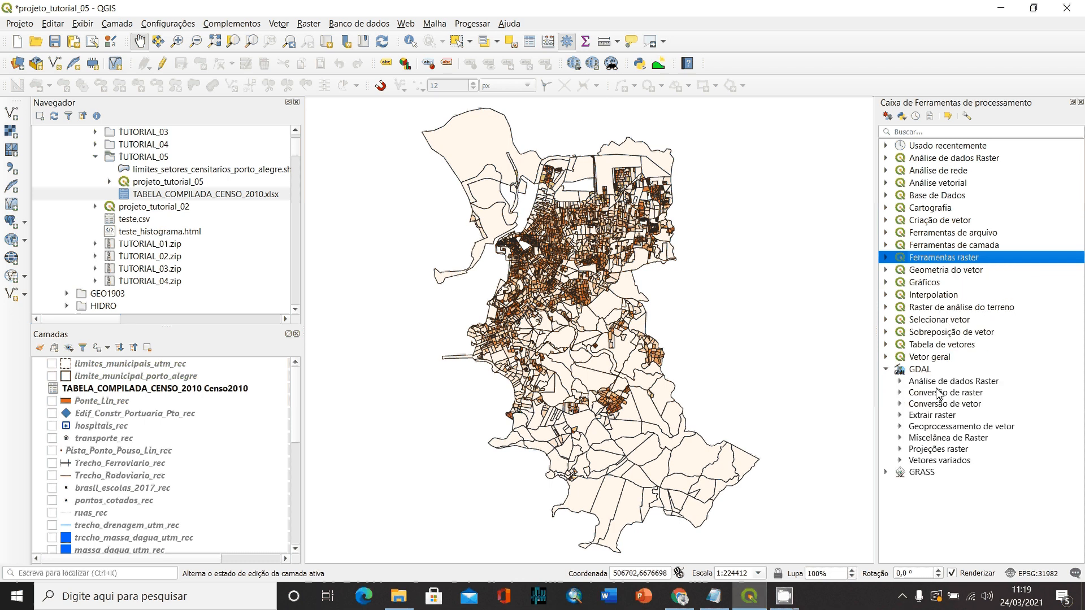
double_click(939, 382)
scroll(948, 403, "down", 4)
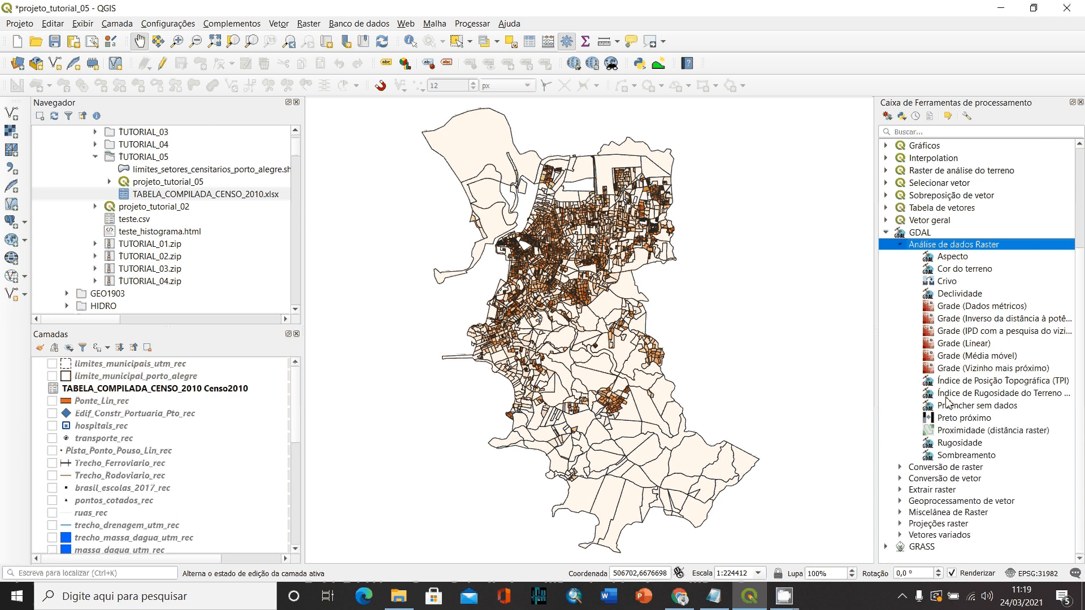
double_click(953, 480)
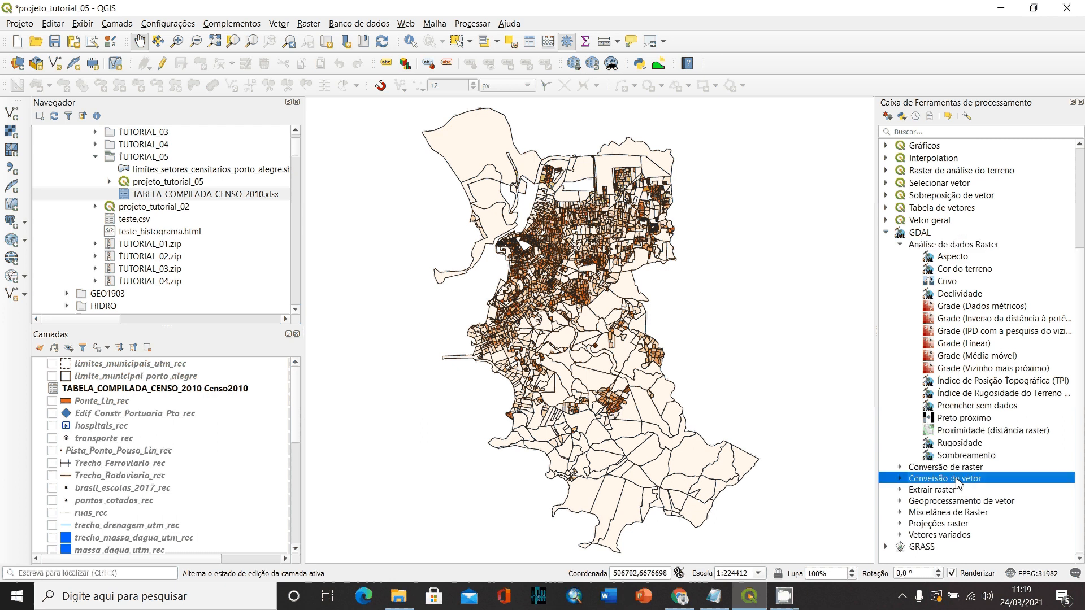
scroll(1009, 486, "down", 2)
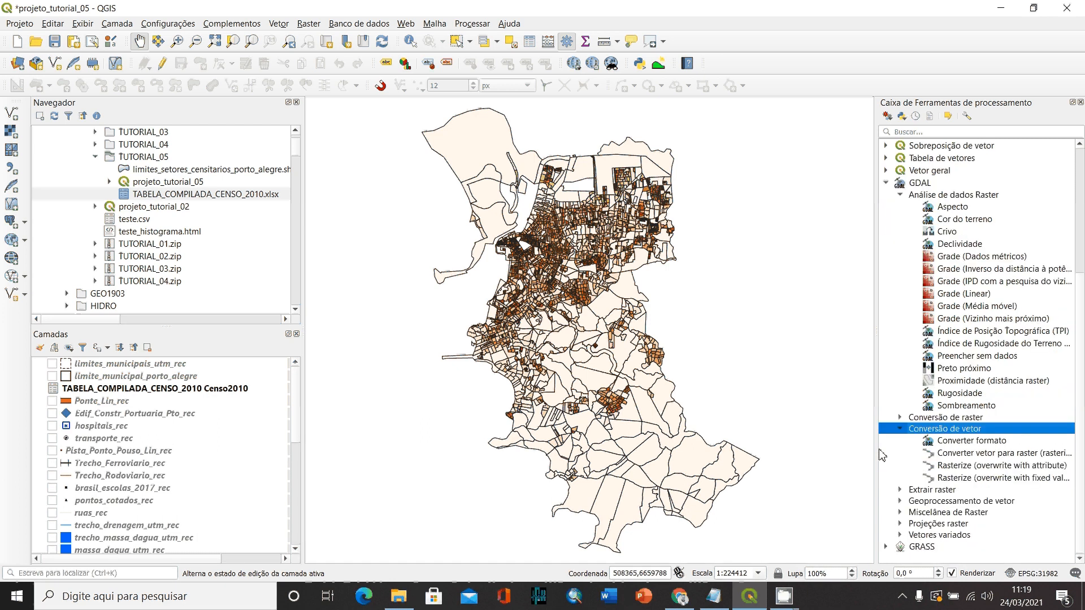
left_click_drag(878, 447, 732, 449)
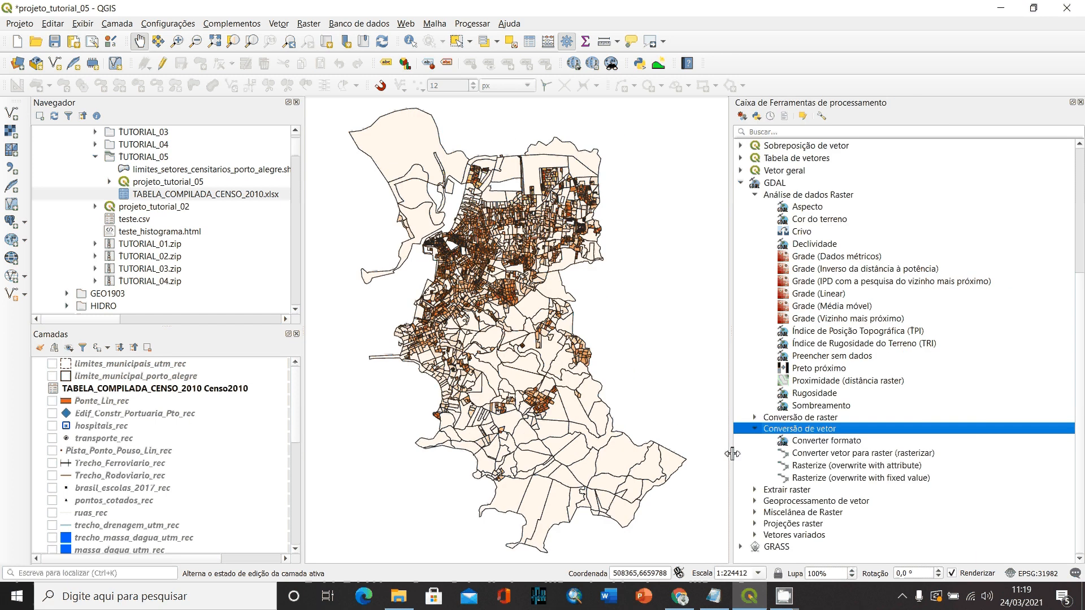
left_click(858, 454)
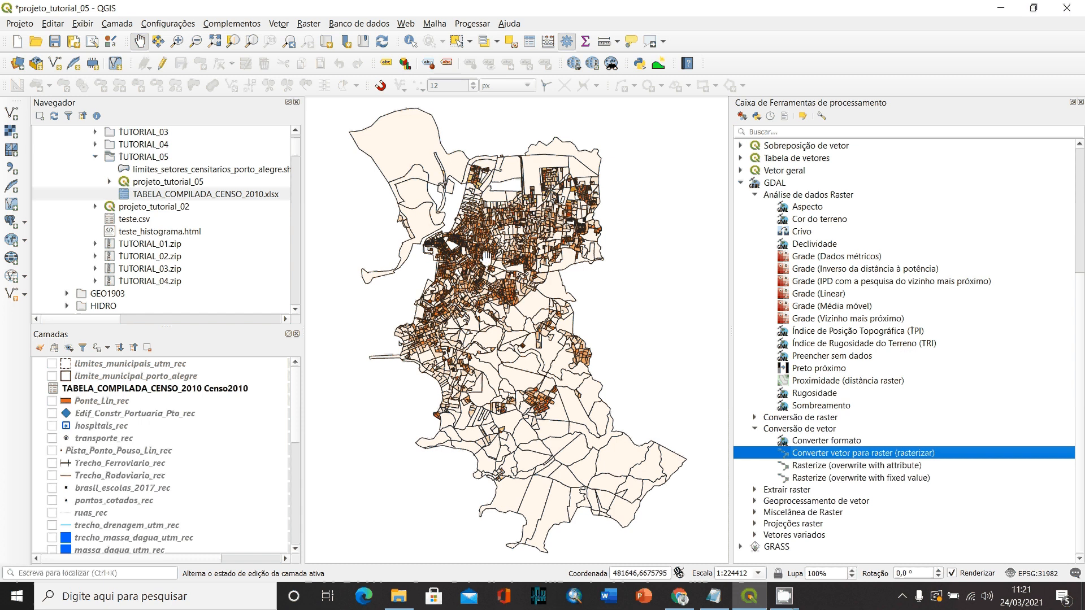
- Open the rasterize tool with limites_setores_censitarios_porto_alegre as the input layer and dens_pop as the burn-in field
double_click(858, 457)
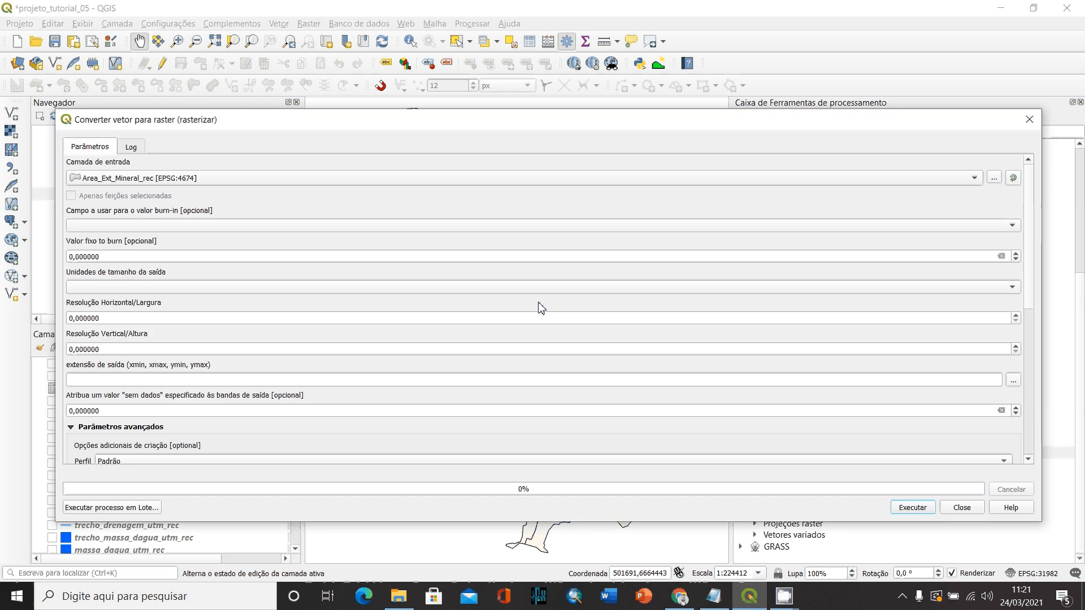
left_click(192, 180)
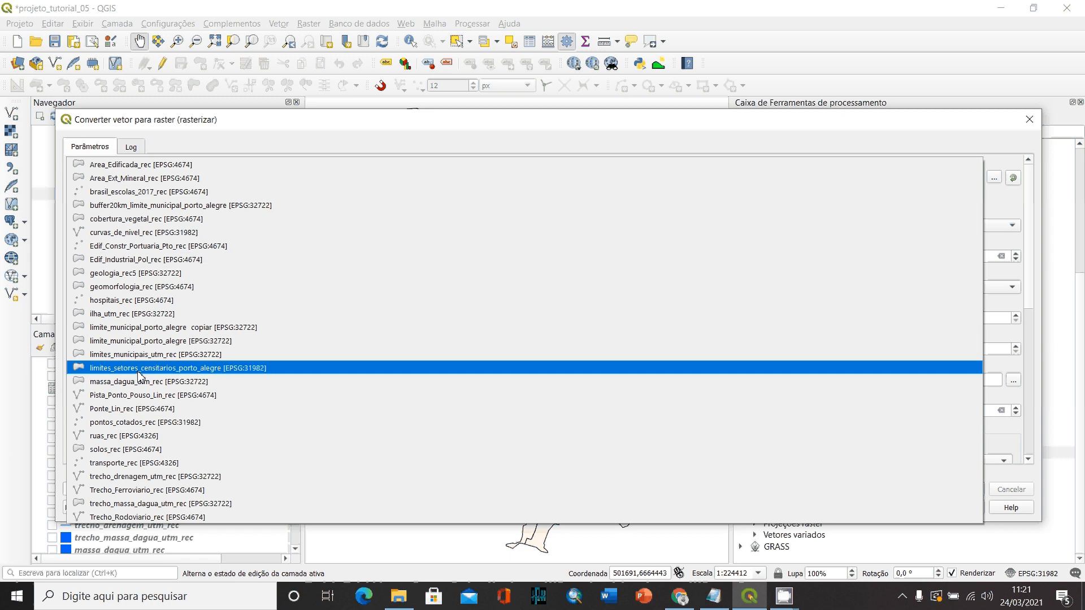
left_click(182, 371)
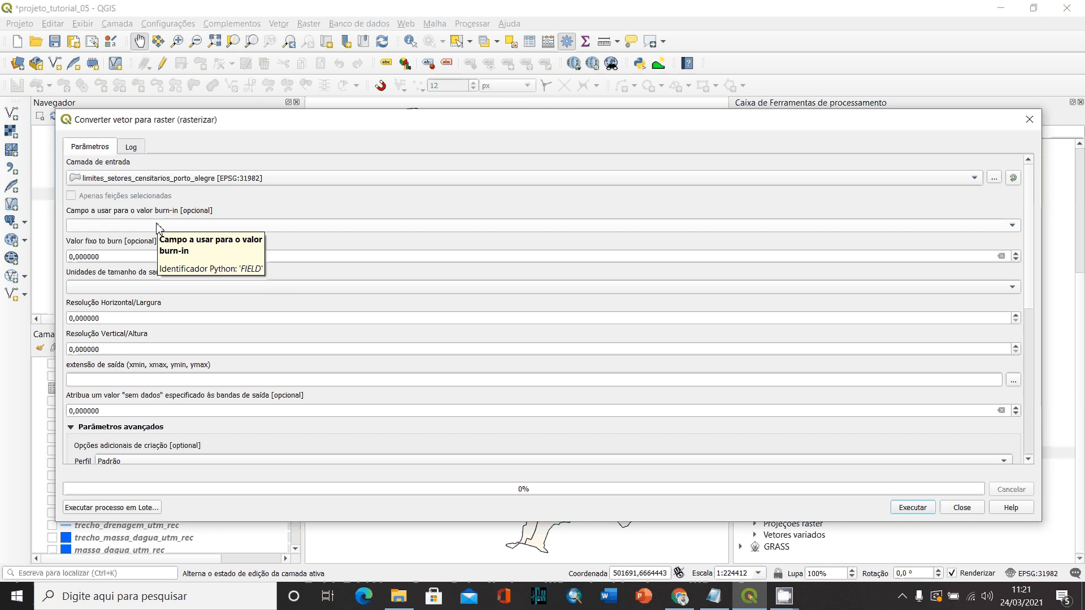
left_click(1013, 227)
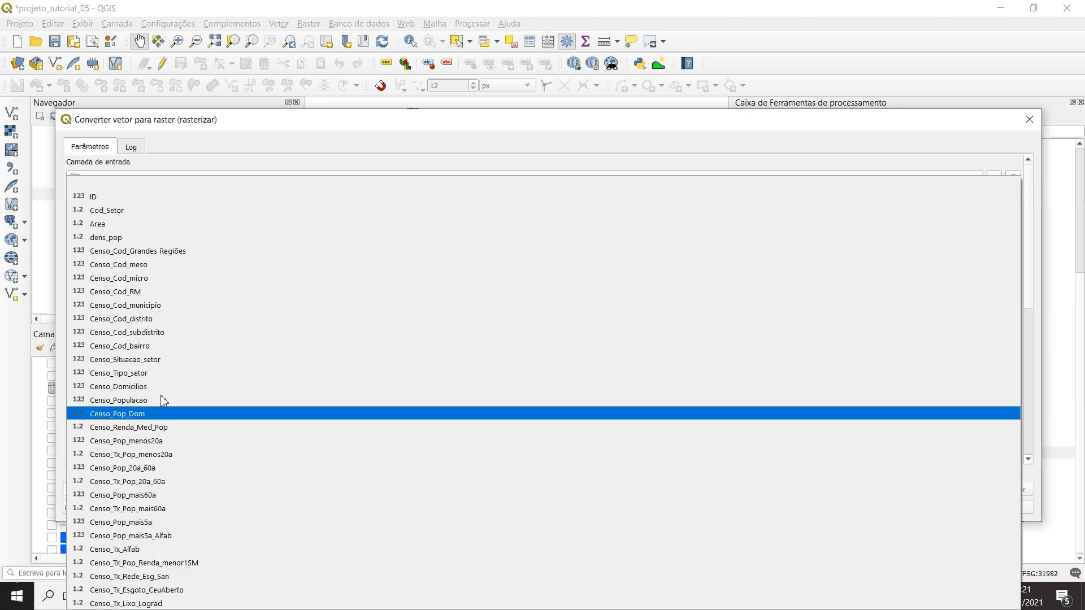
left_click(113, 238)
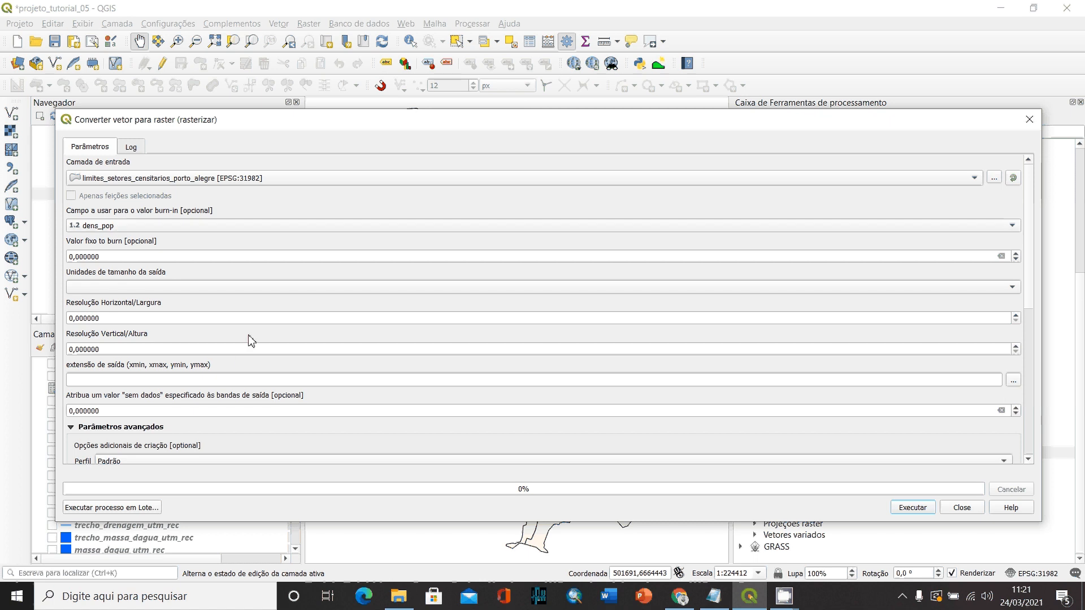
- Set the output size units to georeferenced units, with a horizontal resolution of 30 and a vertical resolution of 1
left_click(988, 293)
left_click_drag(107, 318, 68, 320)
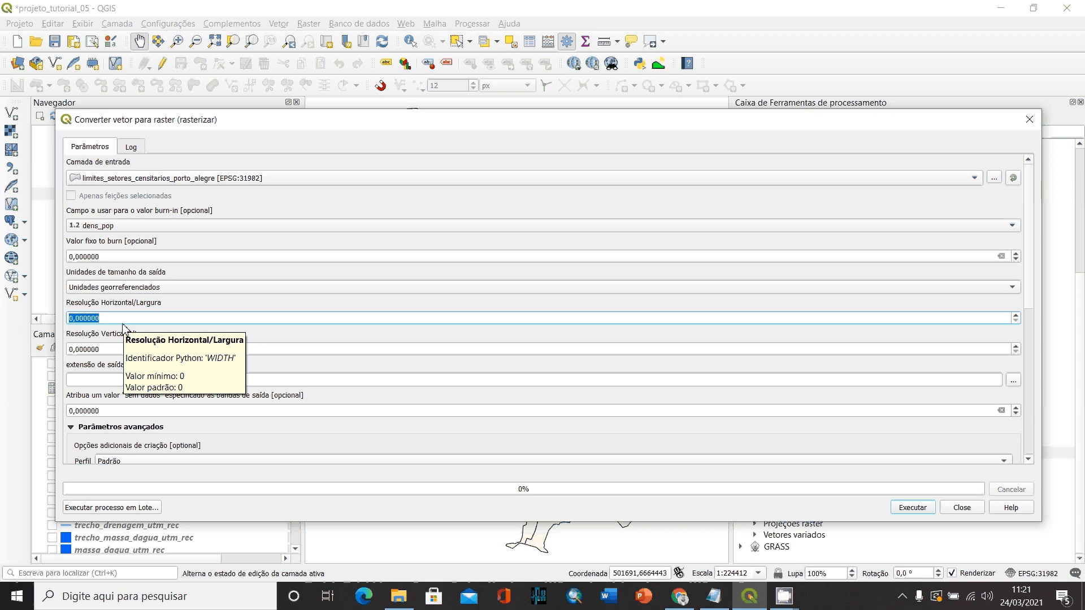
type("30")
left_click(123, 349)
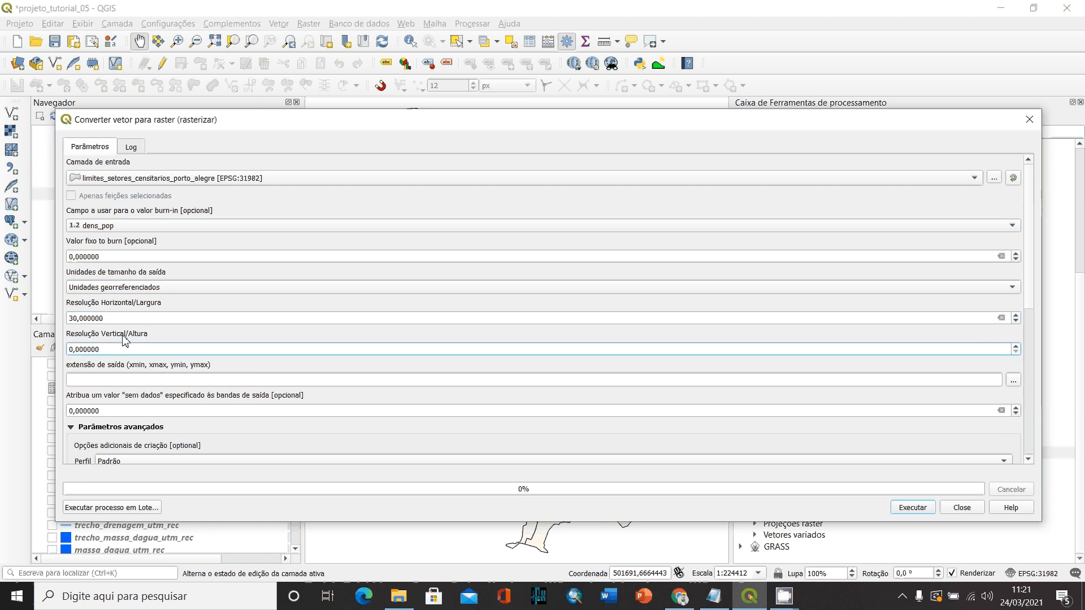
left_click_drag(112, 351, 63, 353)
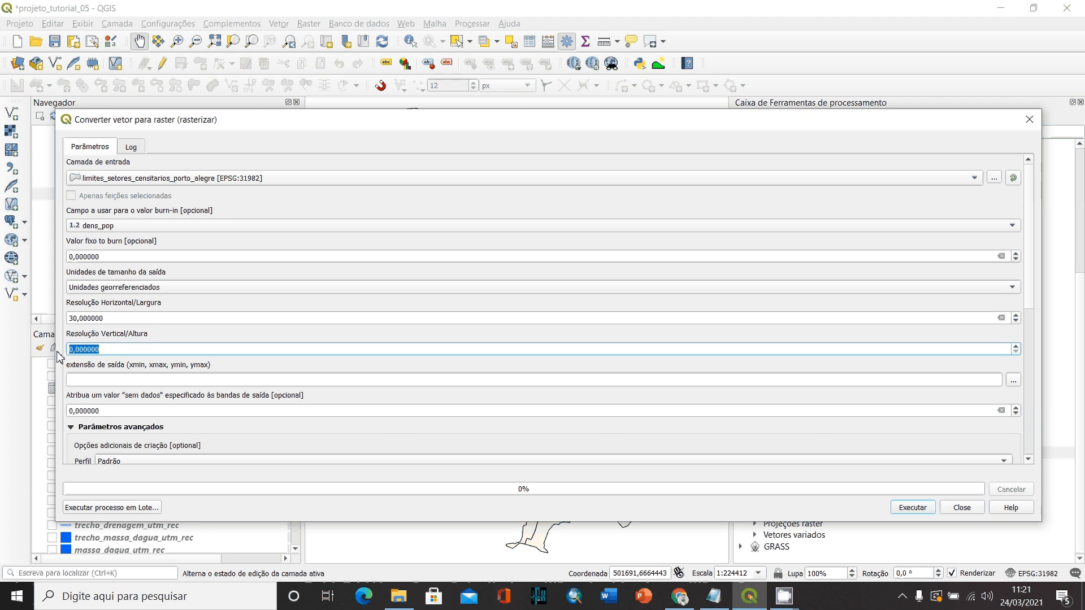
type("1")
left_click(112, 320)
left_click(106, 352)
- Set the raster's output extent from the limite_municipal_porto_alegre layer
left_click(1017, 383)
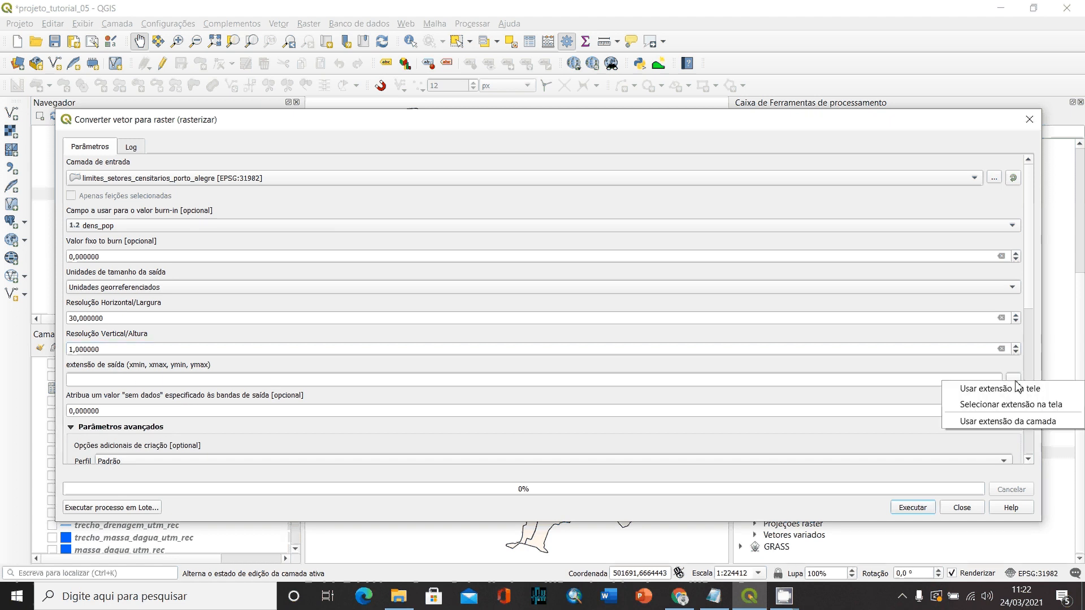
left_click(1017, 430)
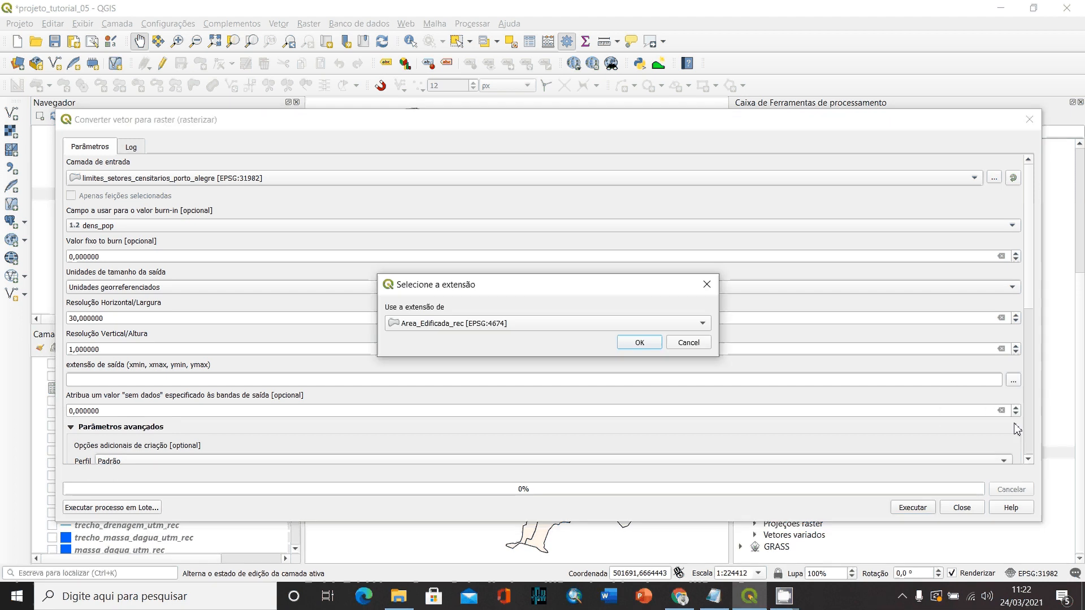
left_click(482, 327)
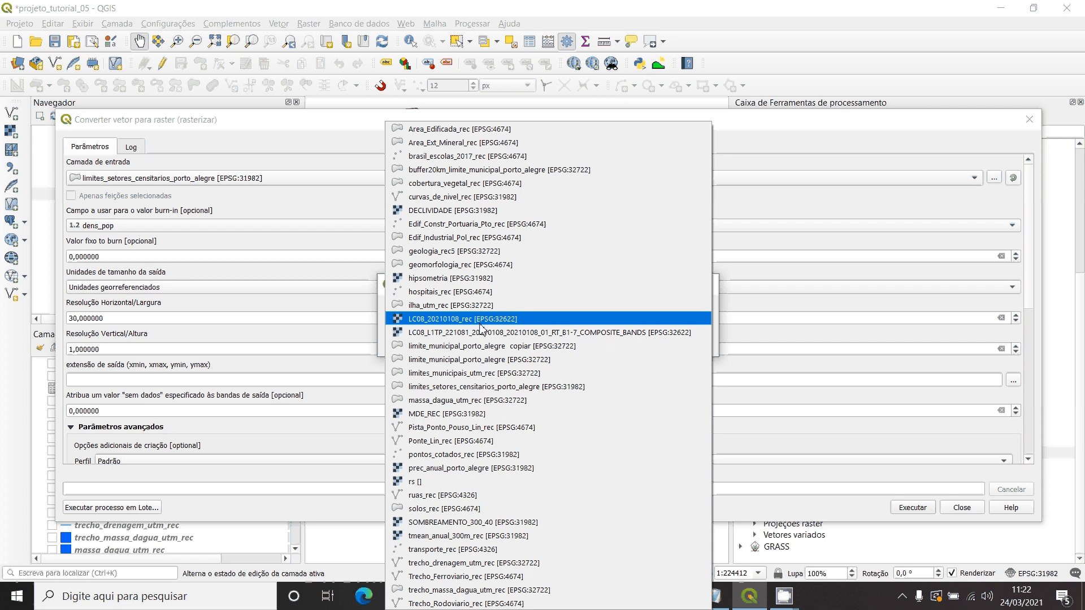
left_click(484, 362)
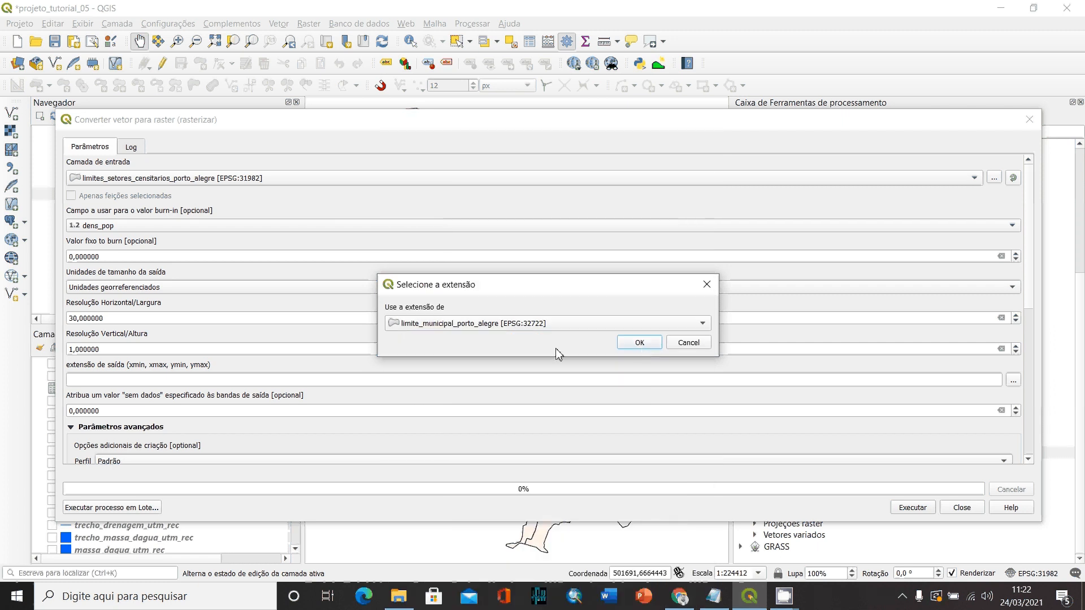
left_click(637, 345)
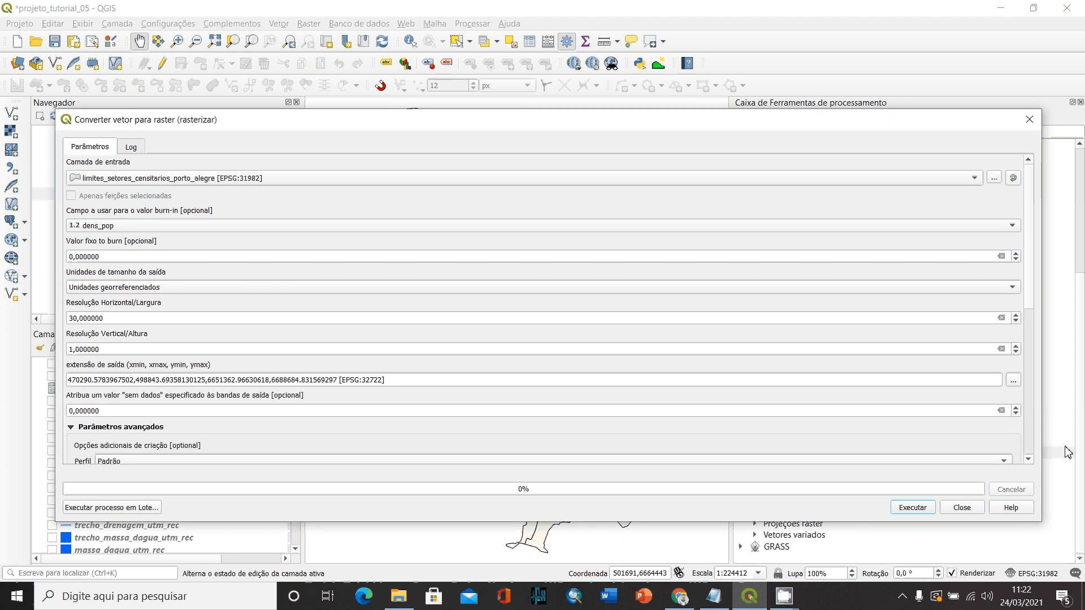
- Set the rasterized output to be saved as the TIF file raster_densidade_demografica in the TUTORIAL_05 folder
scroll(1029, 459, "down", 5)
scroll(1029, 461, "down", 10)
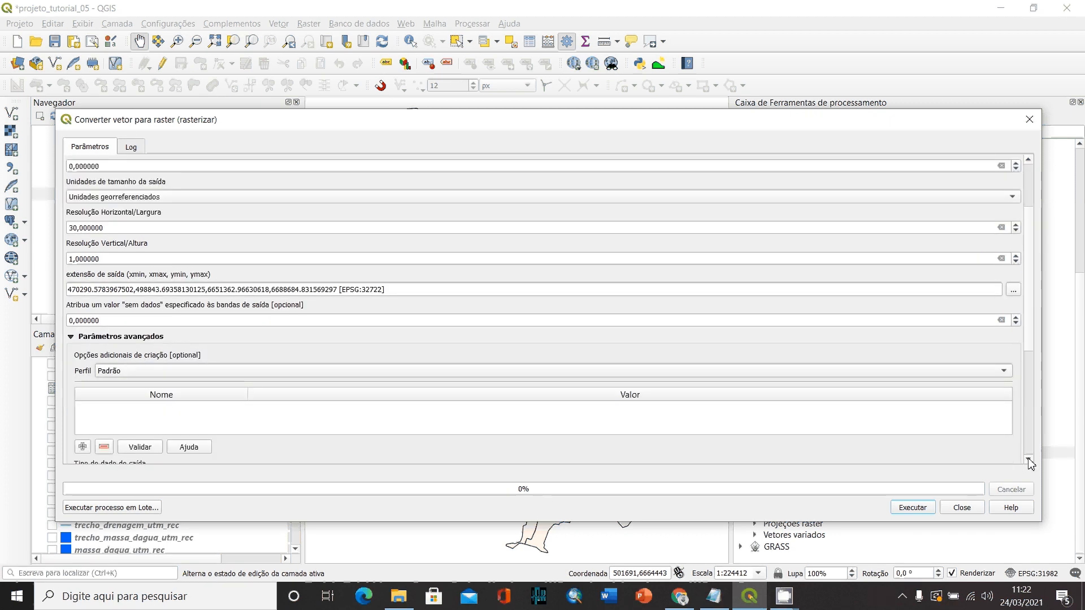
scroll(1029, 461, "down", 5)
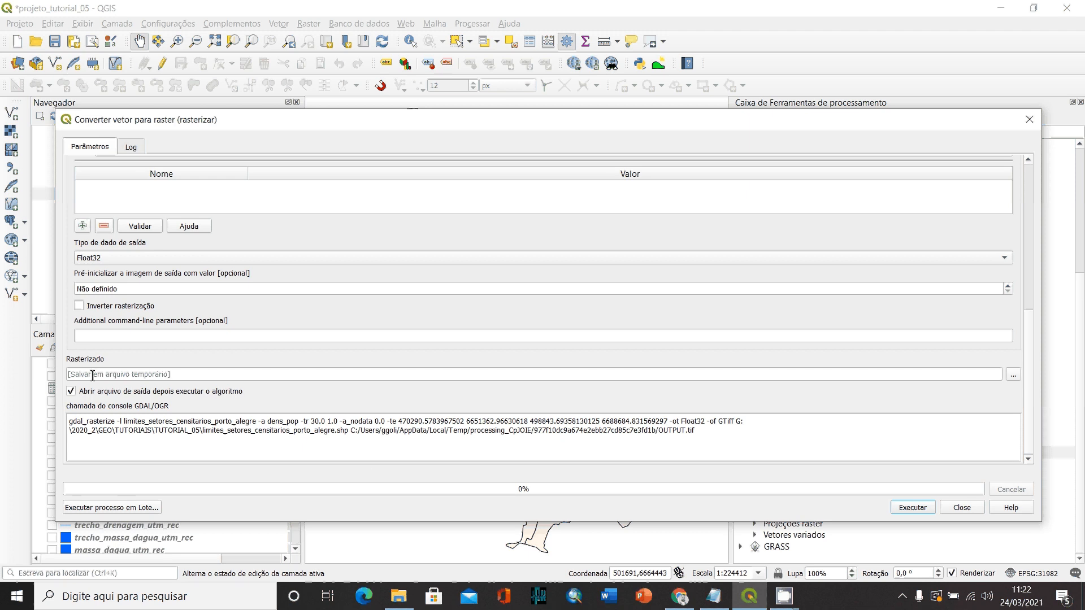
left_click(1014, 375)
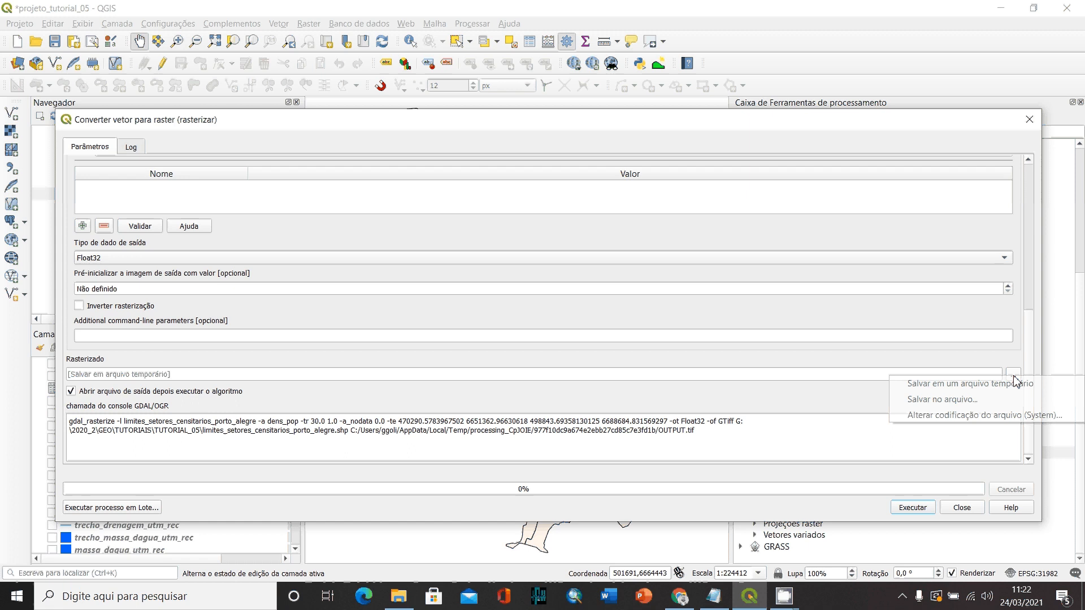
left_click(970, 401)
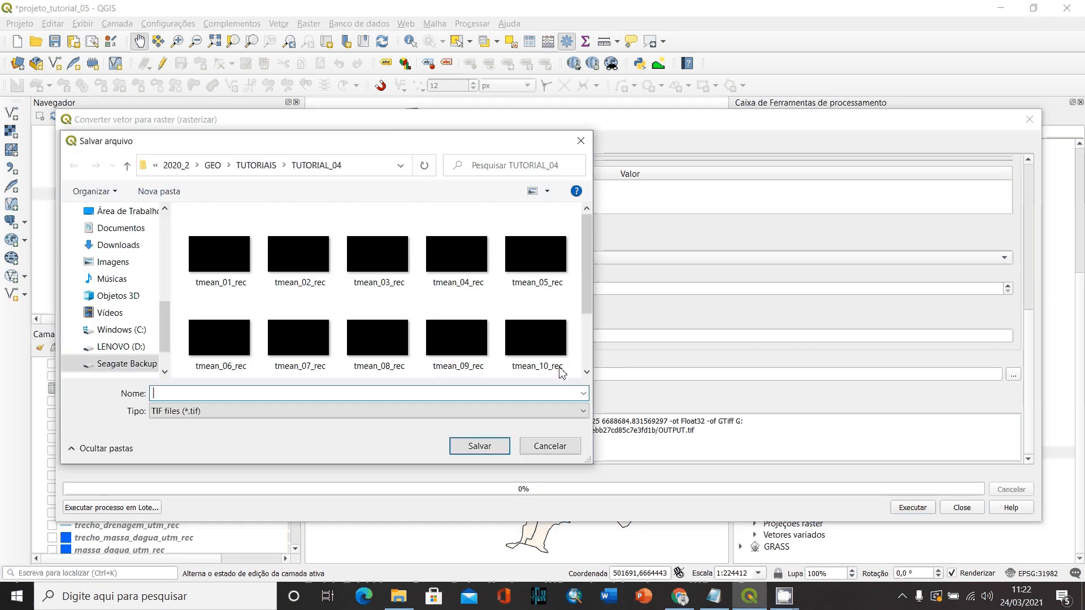
left_click(256, 165)
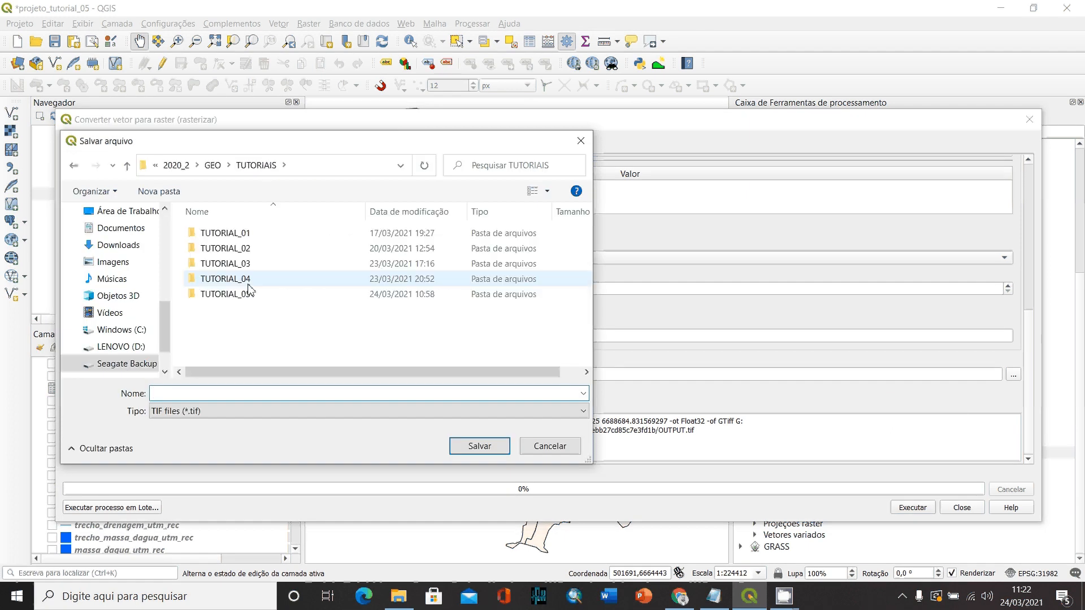
double_click(248, 293)
left_click(177, 394)
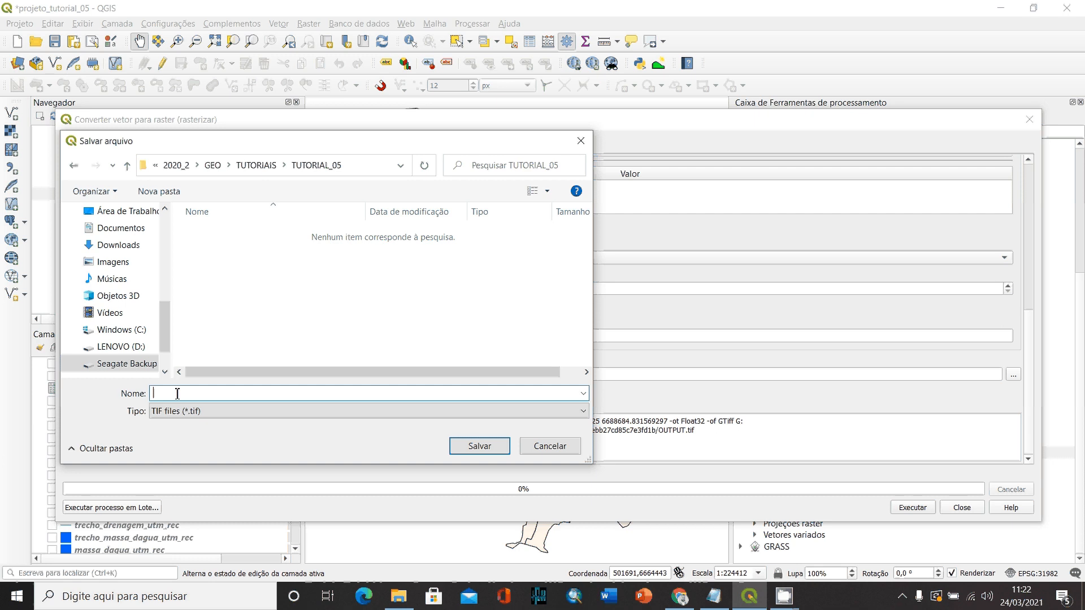
type("raster_densidade_demografica")
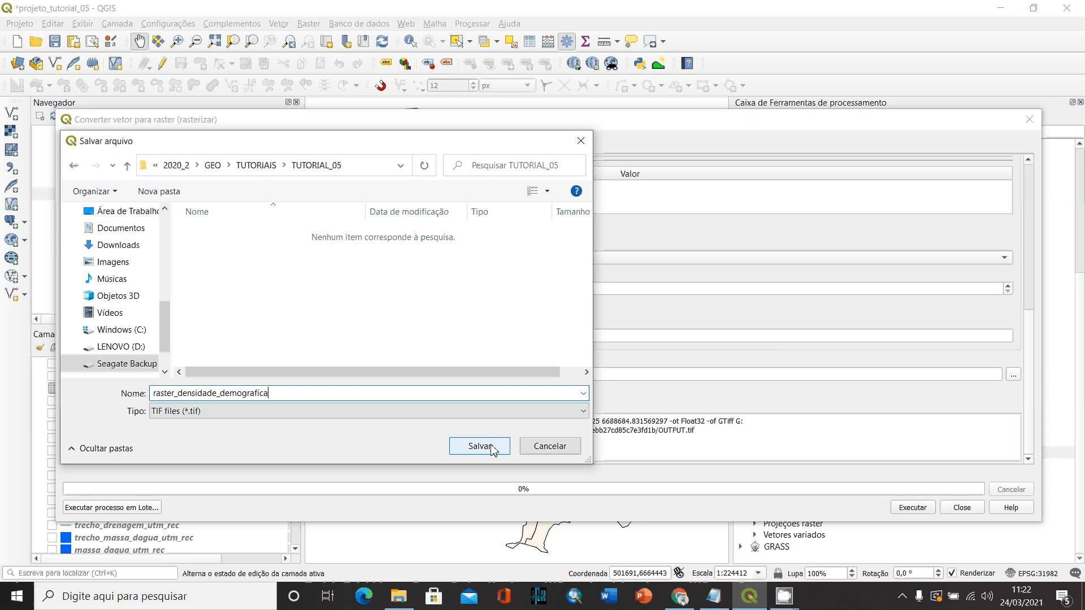
left_click(480, 447)
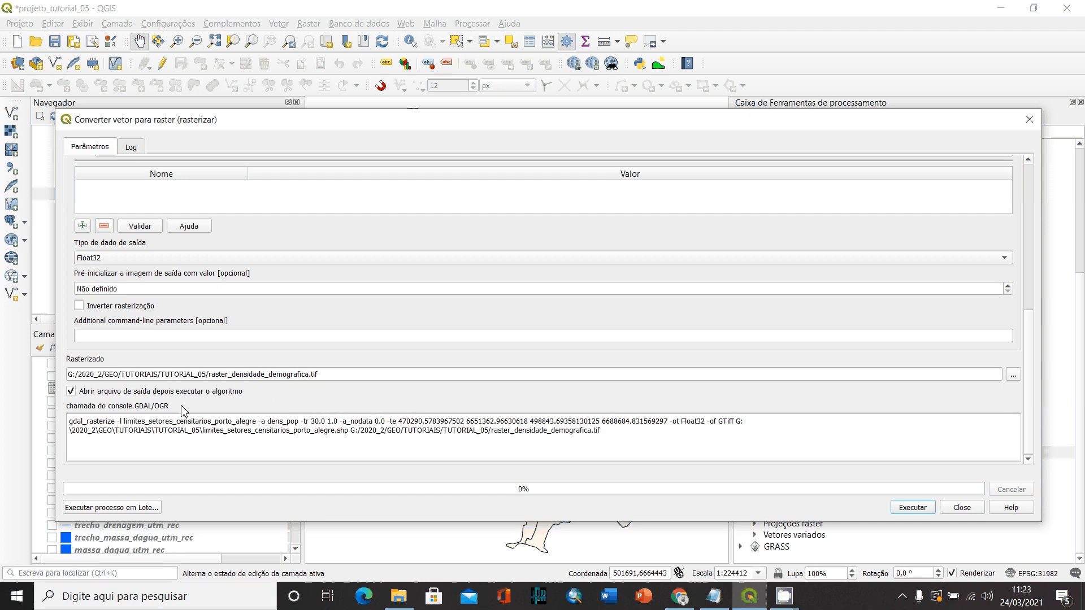
- Run the vector-to-raster conversion and close the tool when it finishes
left_click(924, 512)
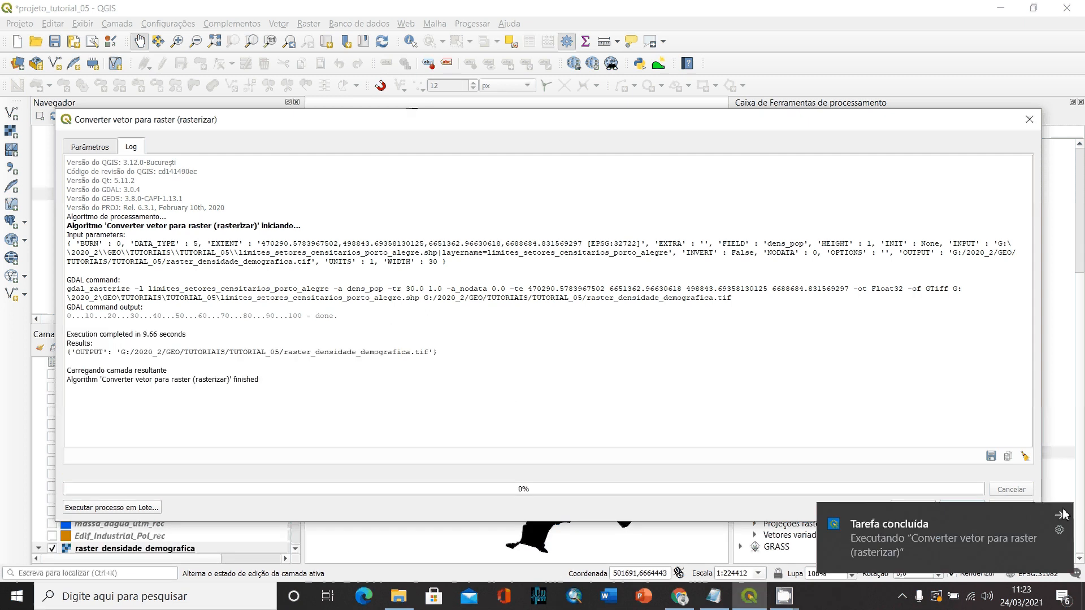
left_click(1064, 514)
left_click(963, 509)
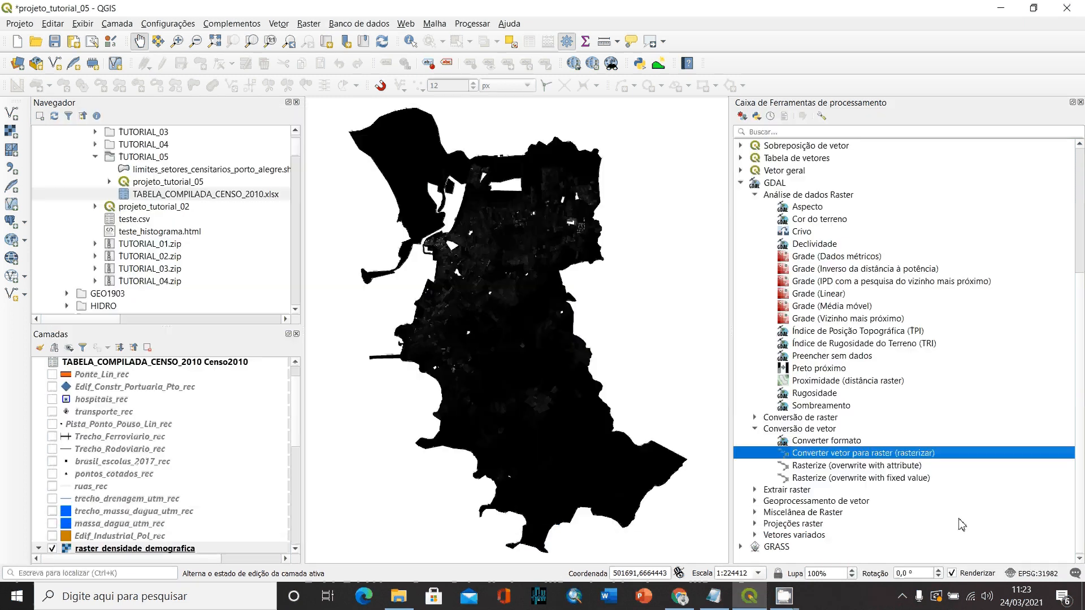
- Hide the limites_setores_censitarios_porto_alegre layer
scroll(132, 512, "down", 1)
scroll(133, 513, "down", 2)
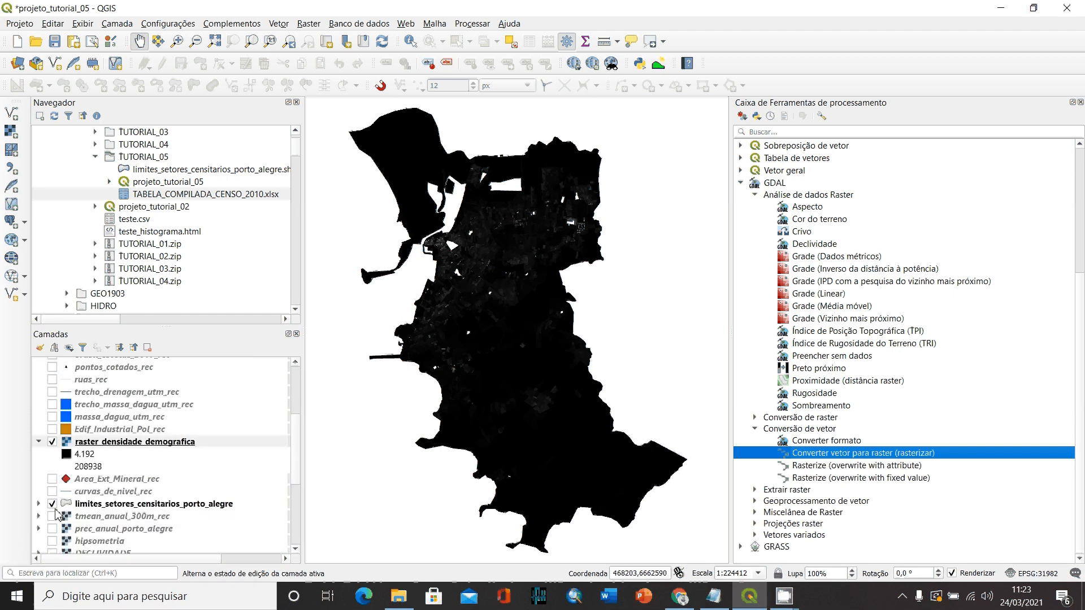
left_click(52, 505)
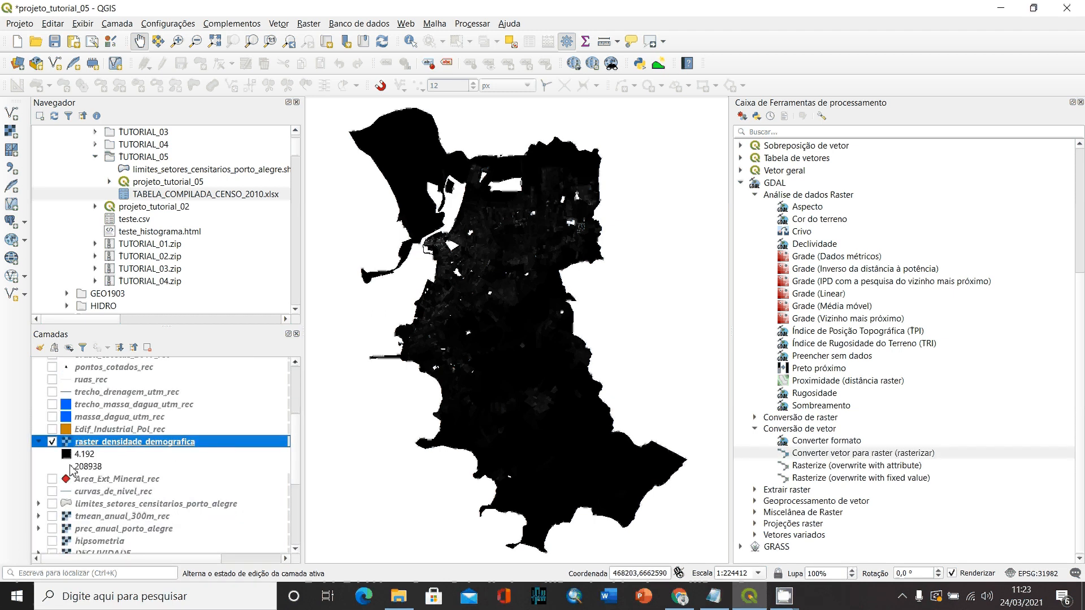
- Move raster_densidade_demografica to the top of the layer order and close the processing toolbox
left_click_drag(100, 449, 66, 358)
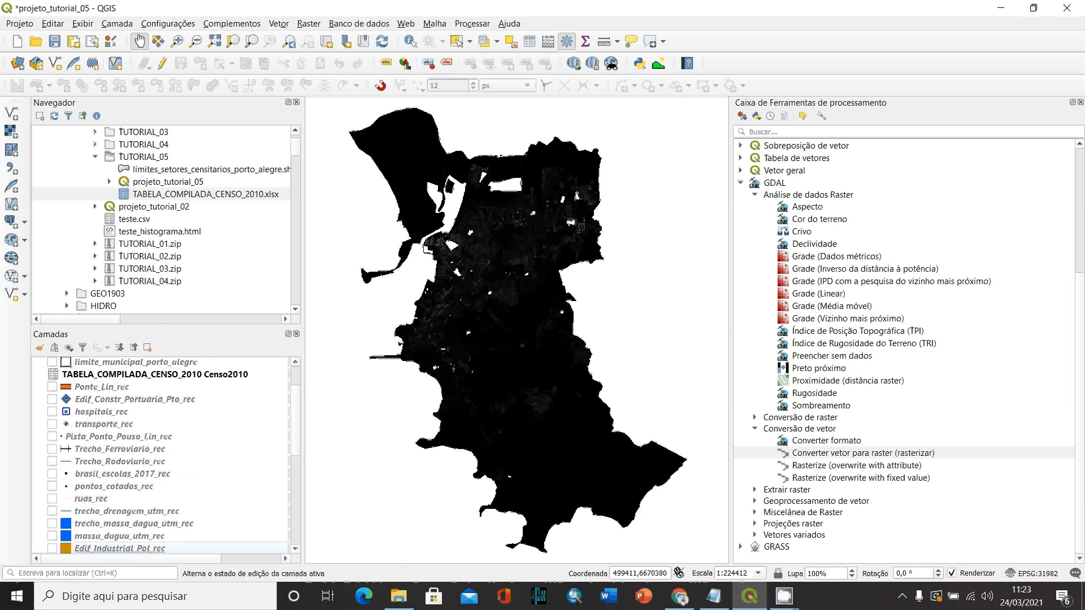
left_click(1081, 103)
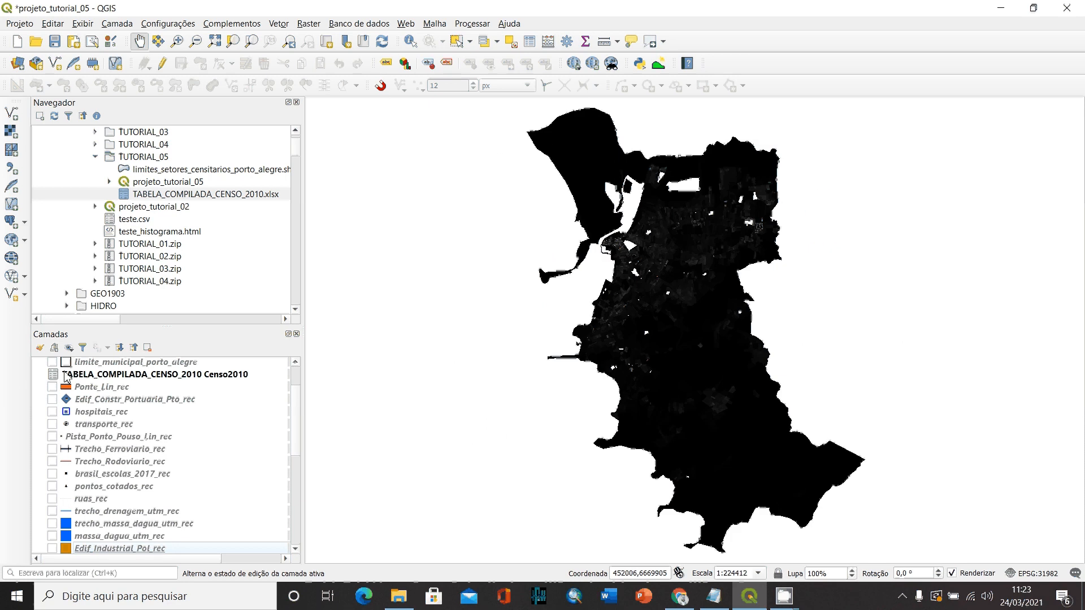
scroll(67, 377, "up", 2)
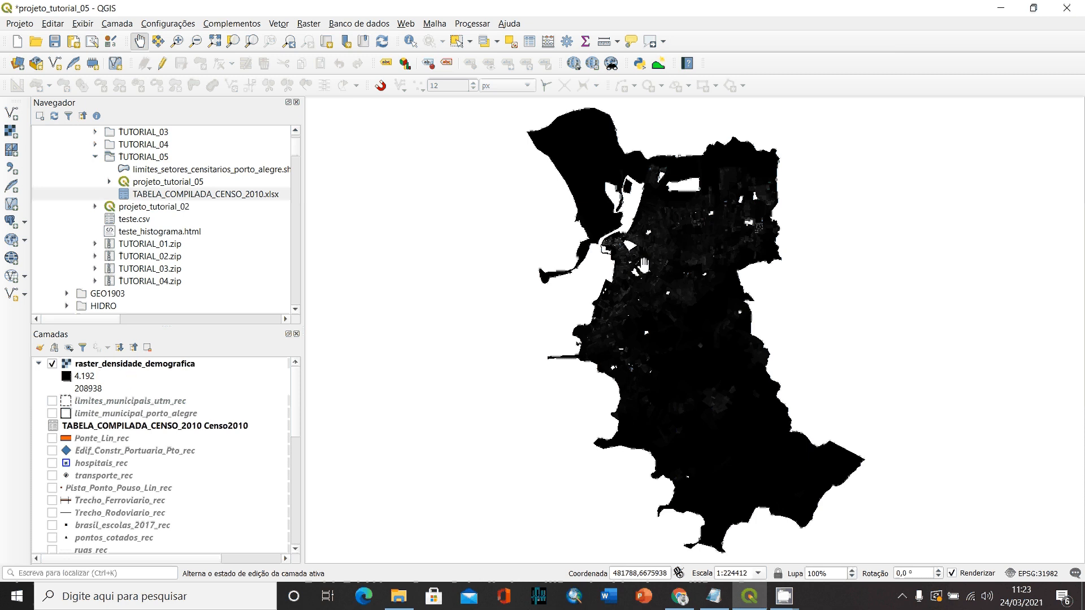
- Open the symbology properties of raster_densidade_demografica and set its rendering type to "Banda simples falsa-cor"
left_click(107, 367)
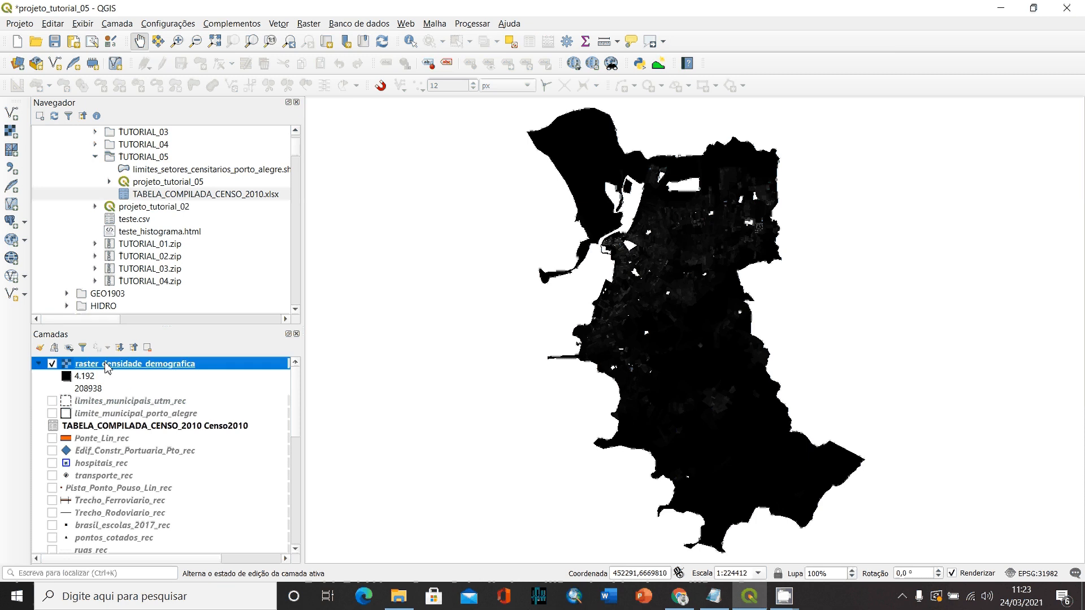
double_click(107, 366)
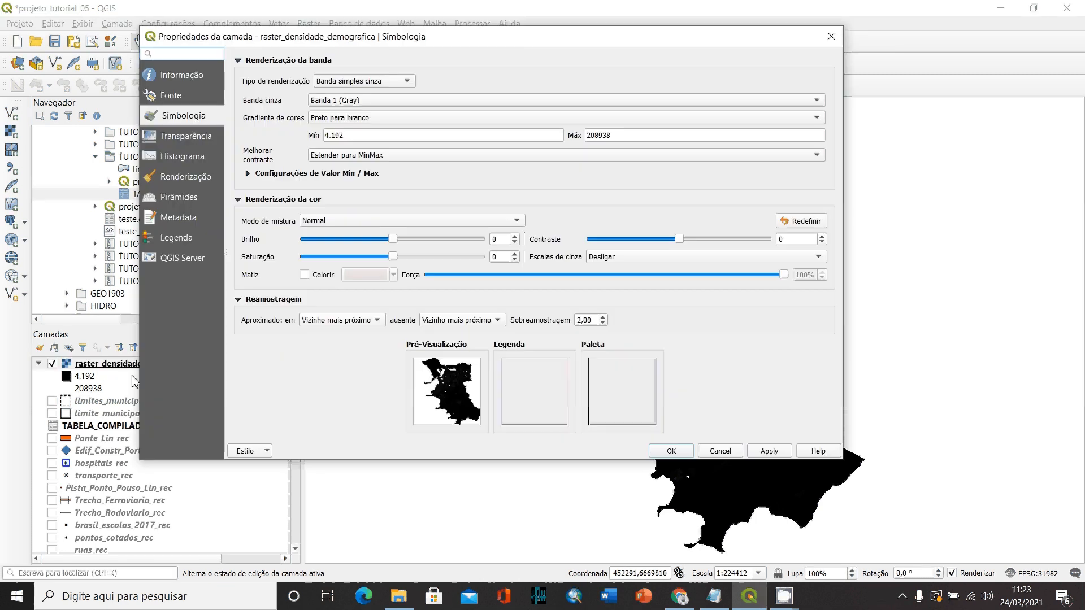
left_click(368, 82)
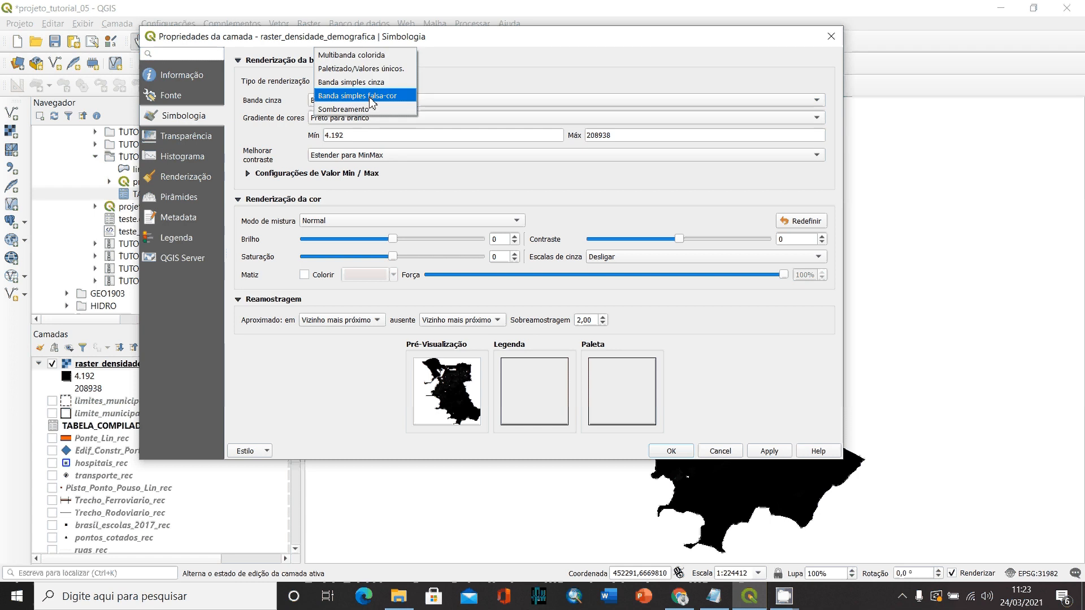
left_click(370, 97)
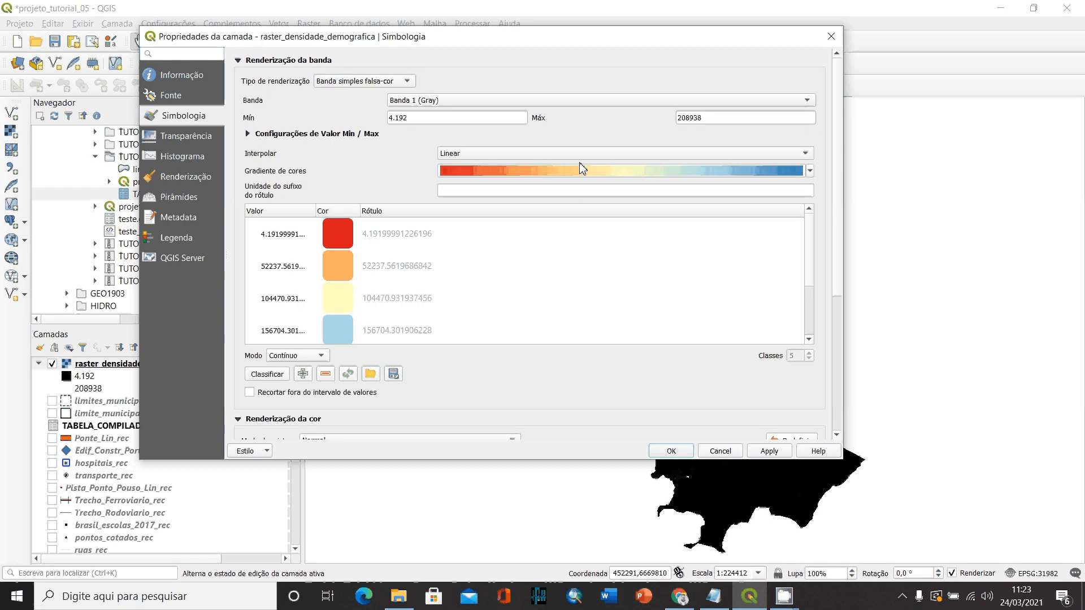
- Apply the Reds color gradient to raster_densidade_demografica and close its layer properties
left_click(678, 171)
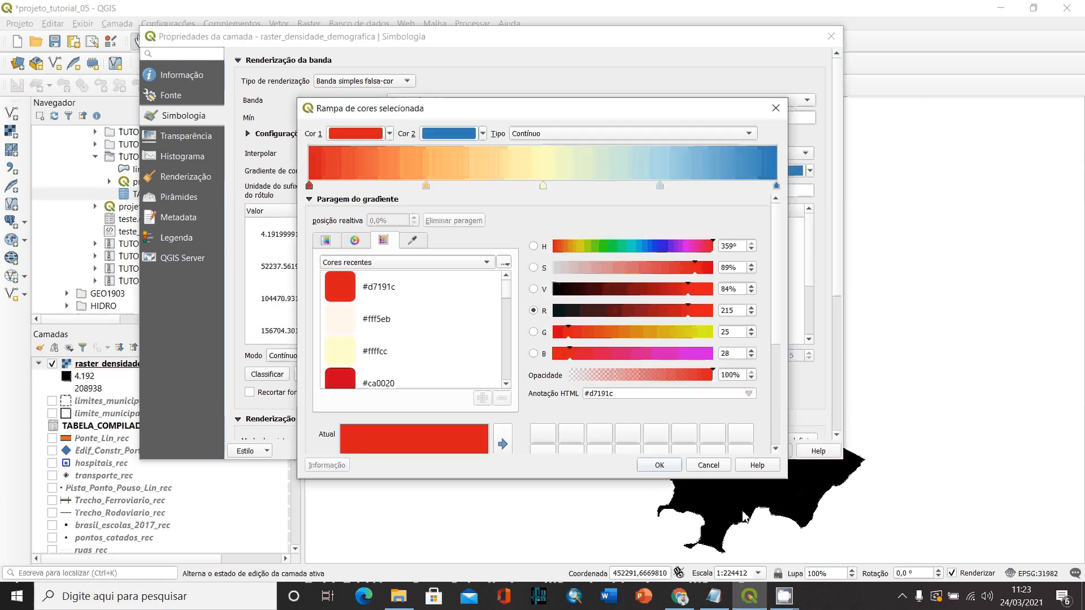
left_click(707, 464)
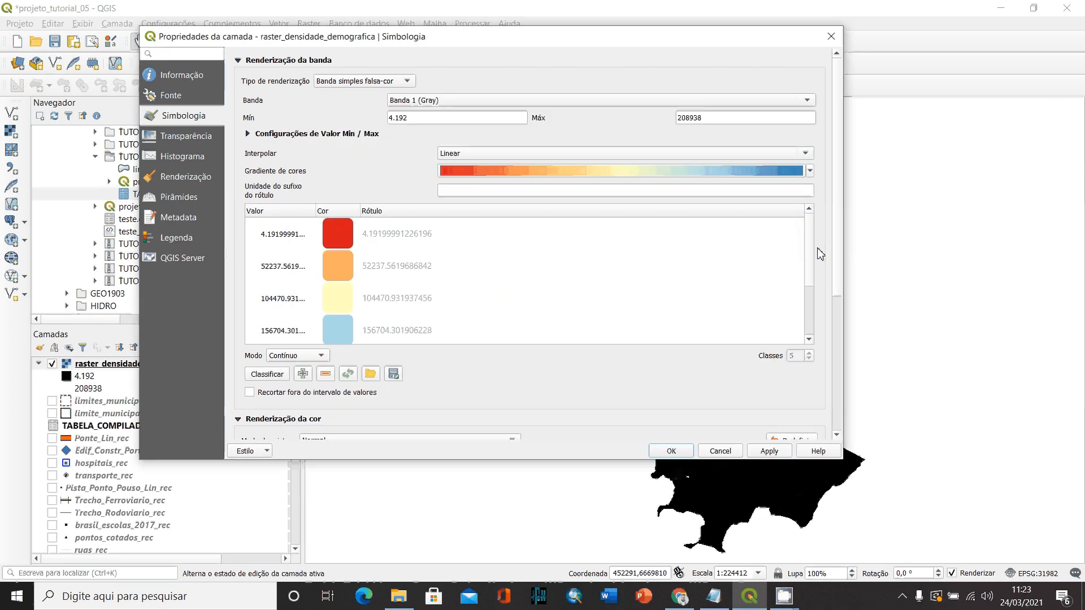
left_click(809, 172)
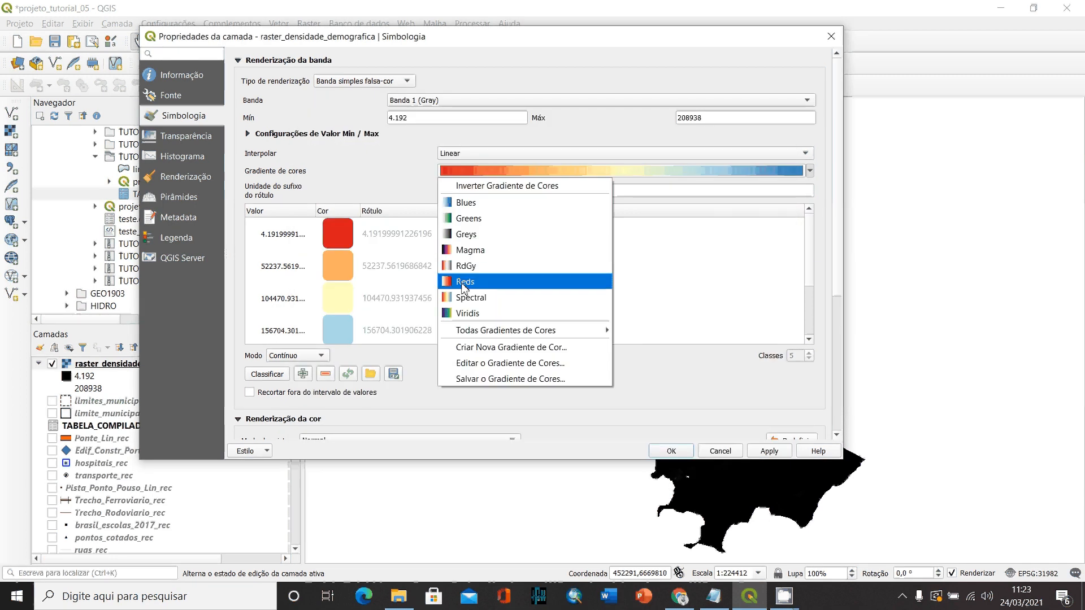
left_click(467, 283)
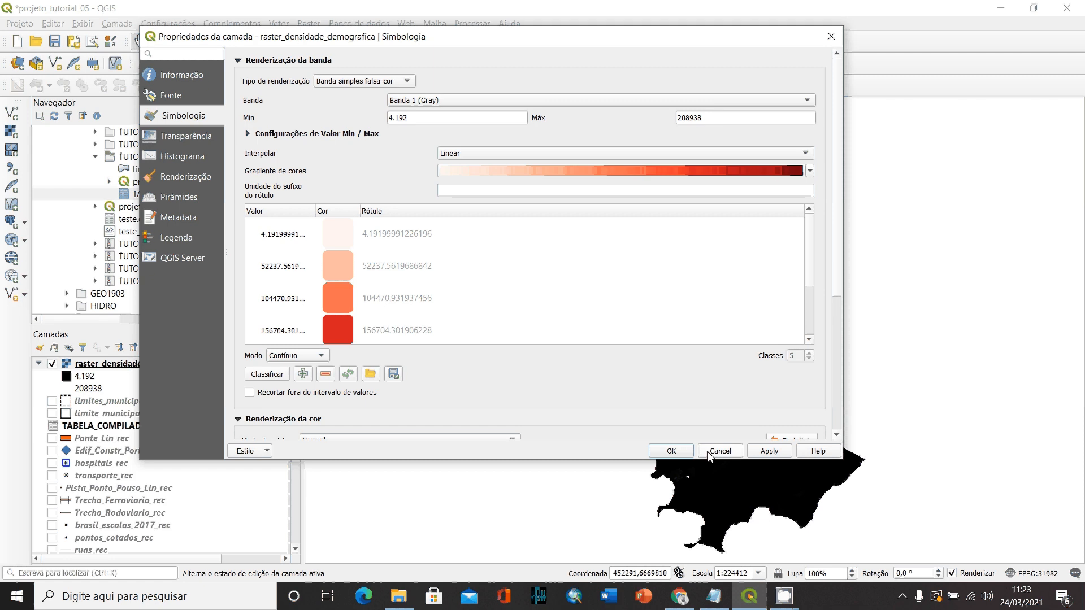
left_click(771, 452)
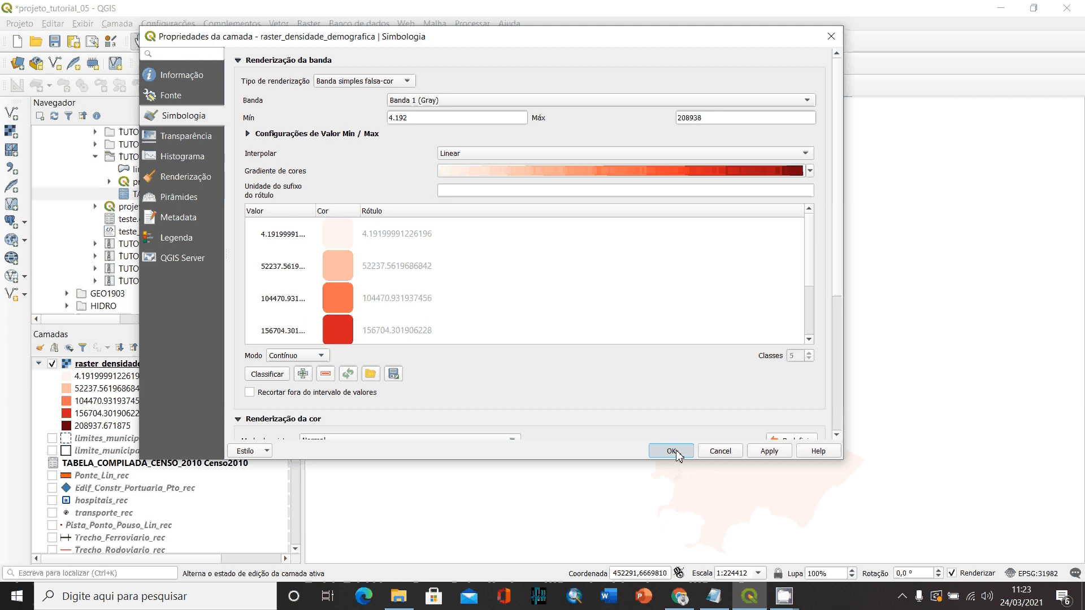
left_click(672, 452)
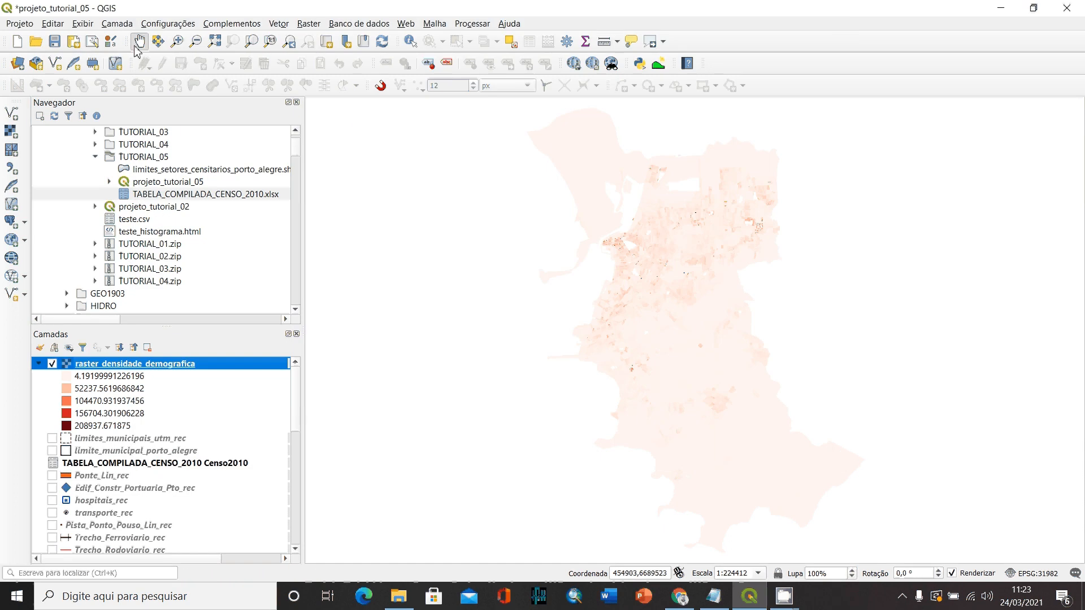
- Classify raster_densidade_demografica in Quartil mode with 4 classes, apply the styling and close the layer properties
left_click(176, 41)
left_click_drag(576, 294, 800, 183)
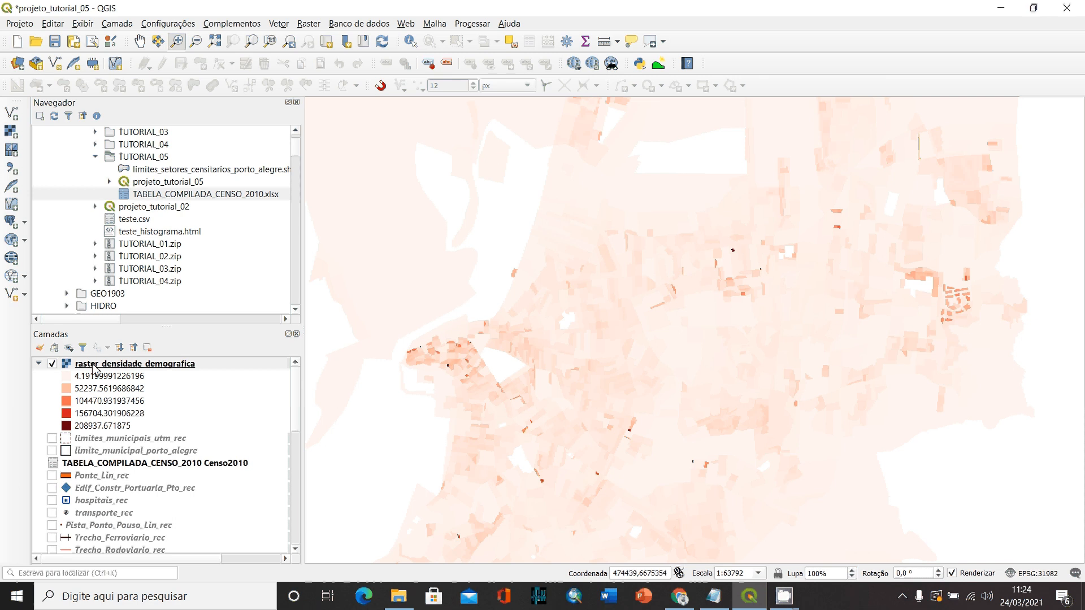
left_click(97, 365)
double_click(97, 365)
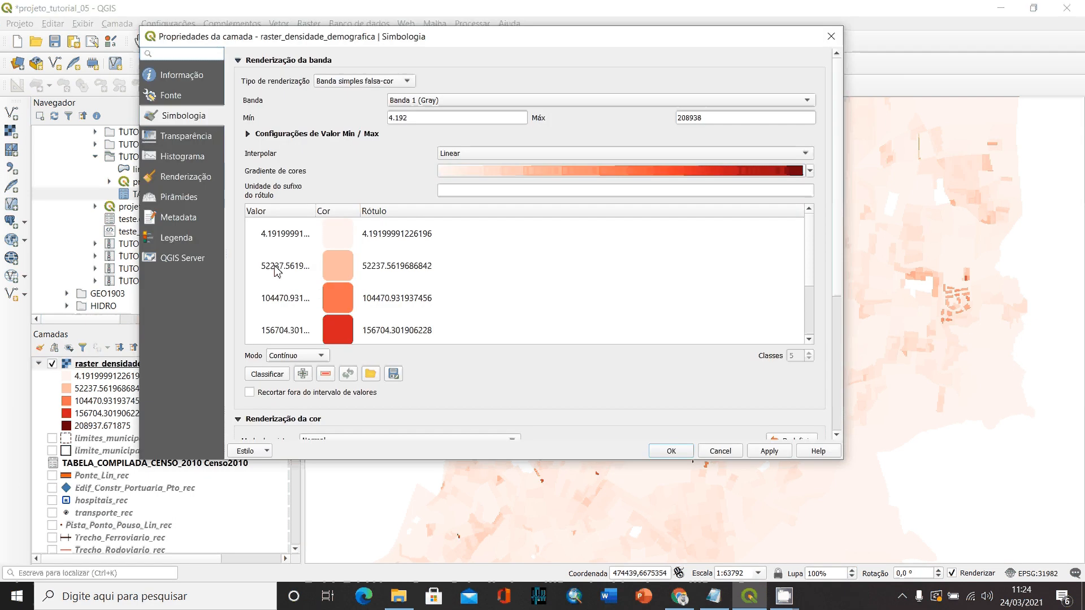
scroll(283, 305, "down", 1)
left_click(297, 356)
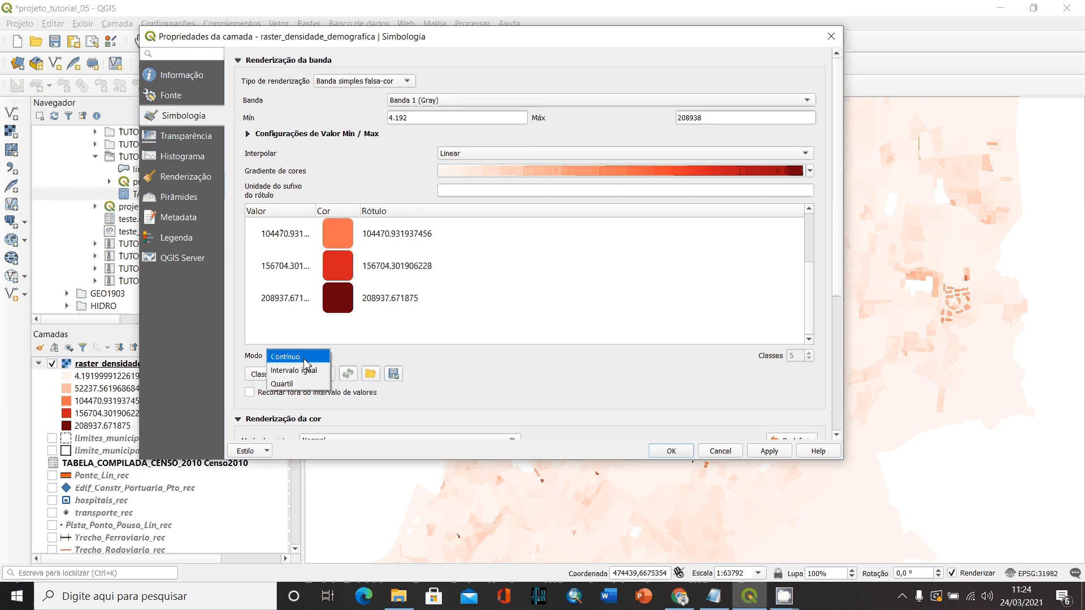
left_click(286, 383)
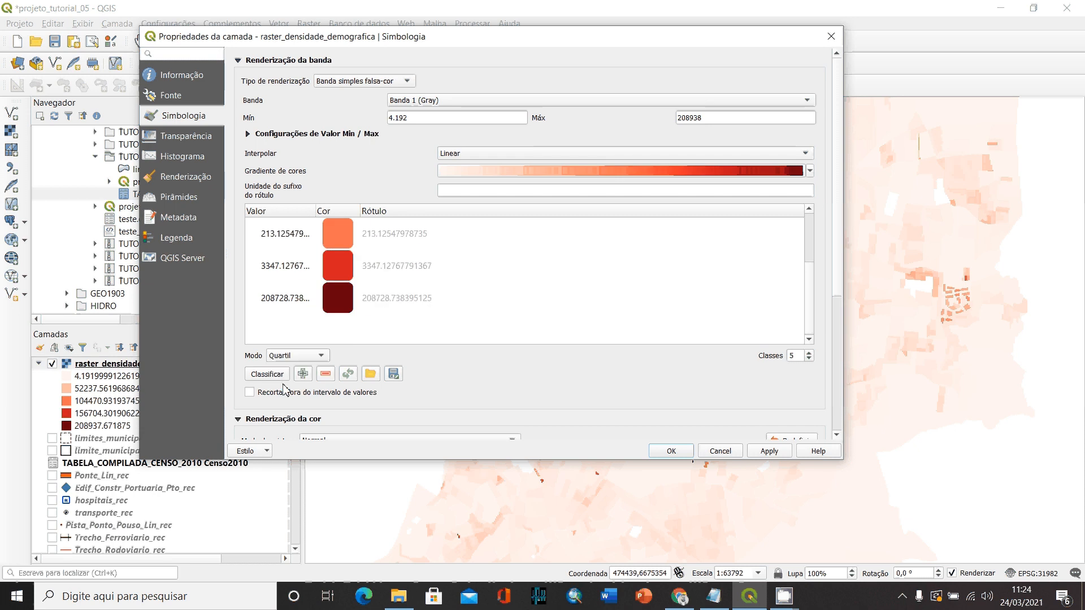
scroll(368, 305, "up", 2)
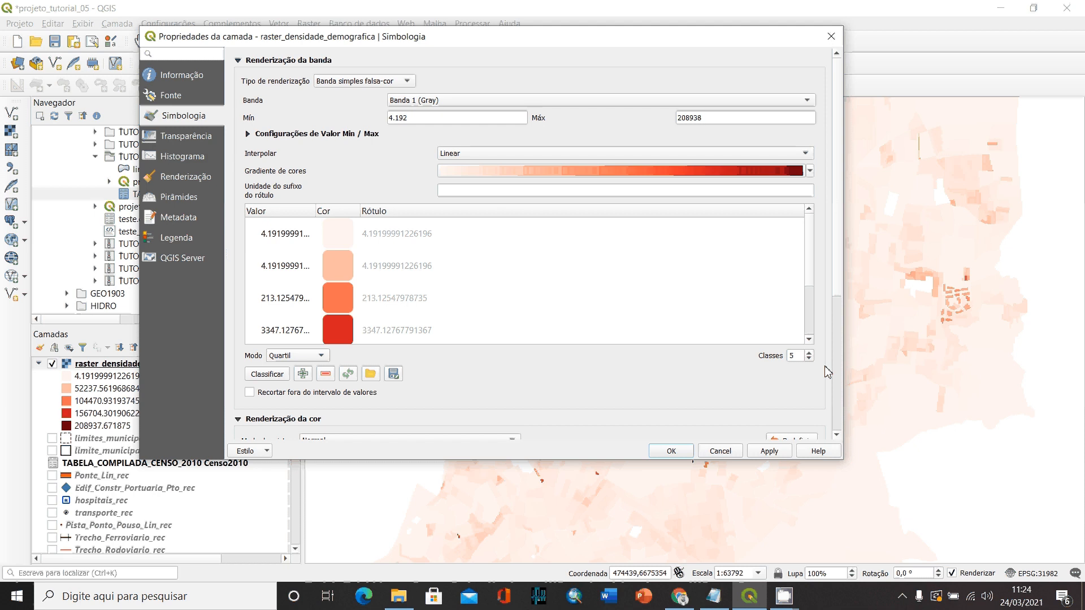
left_click(809, 358)
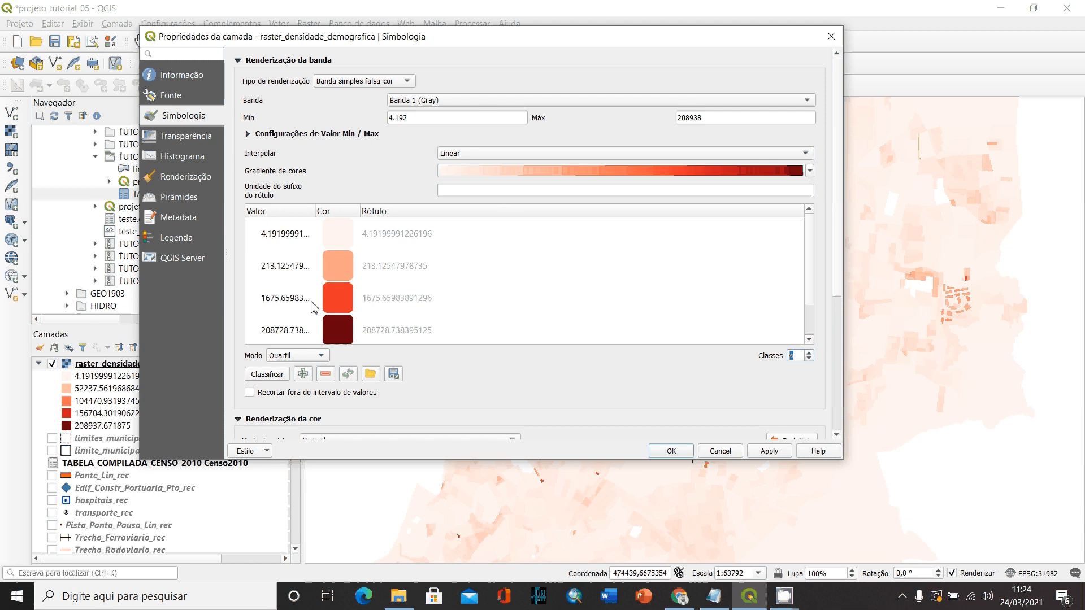
left_click(770, 451)
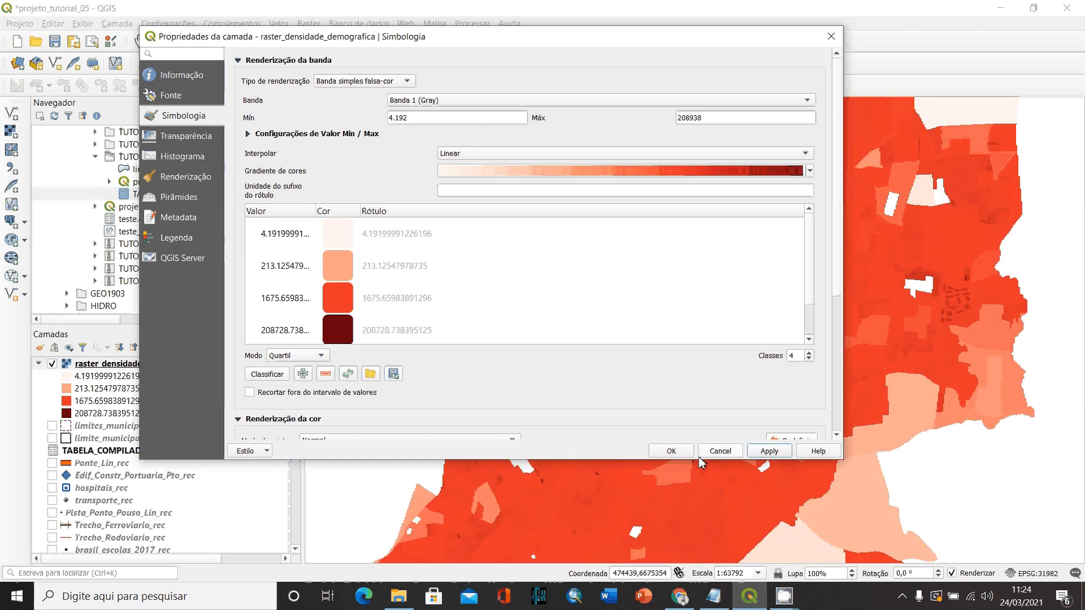
left_click(671, 452)
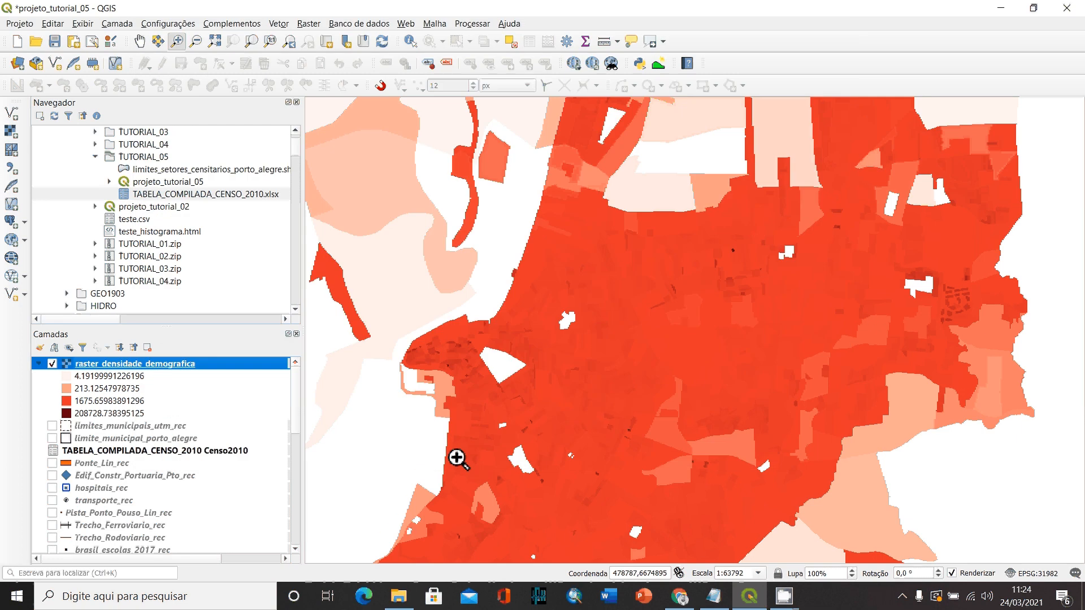
- Reopen the symbology of raster_densidade_demografica and set the number of classes to 6
key("ctrl+alt+minus")
left_click(644, 355)
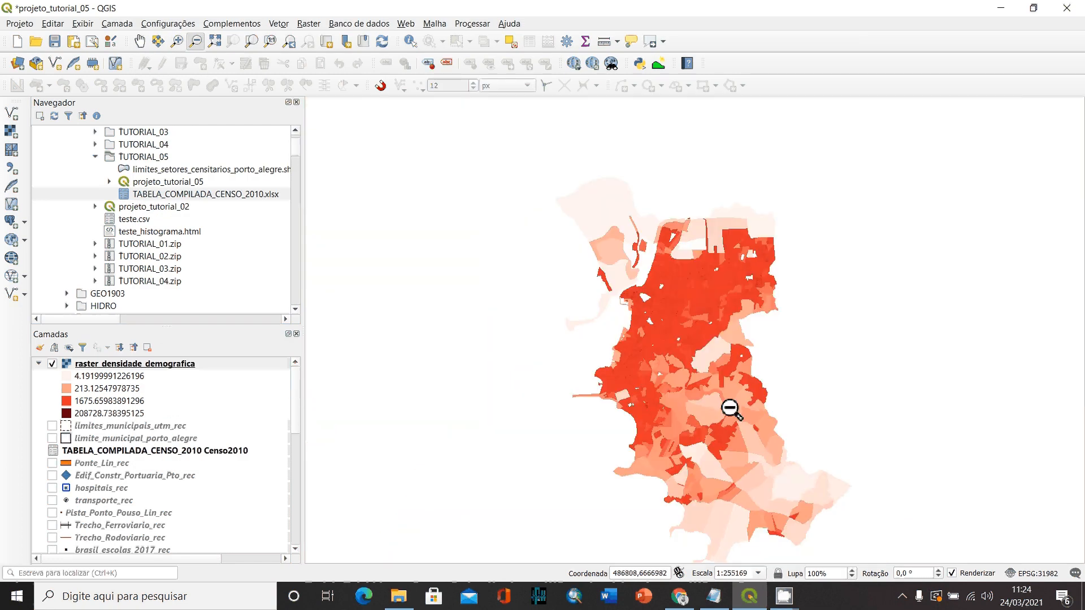
double_click(118, 364)
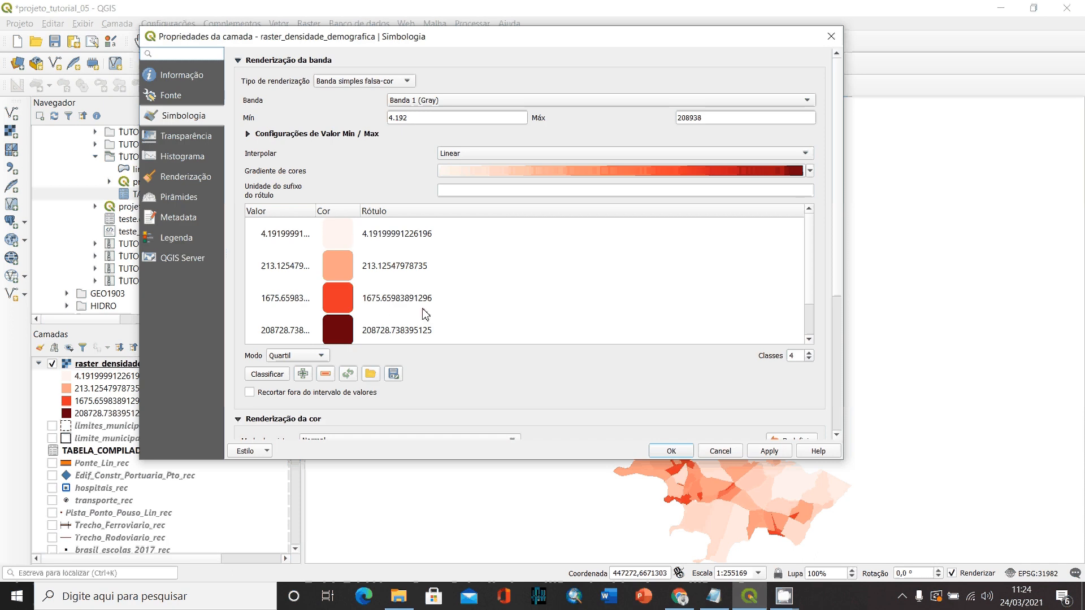
left_click(497, 161)
left_click(474, 157)
left_click(810, 353)
left_click(810, 353)
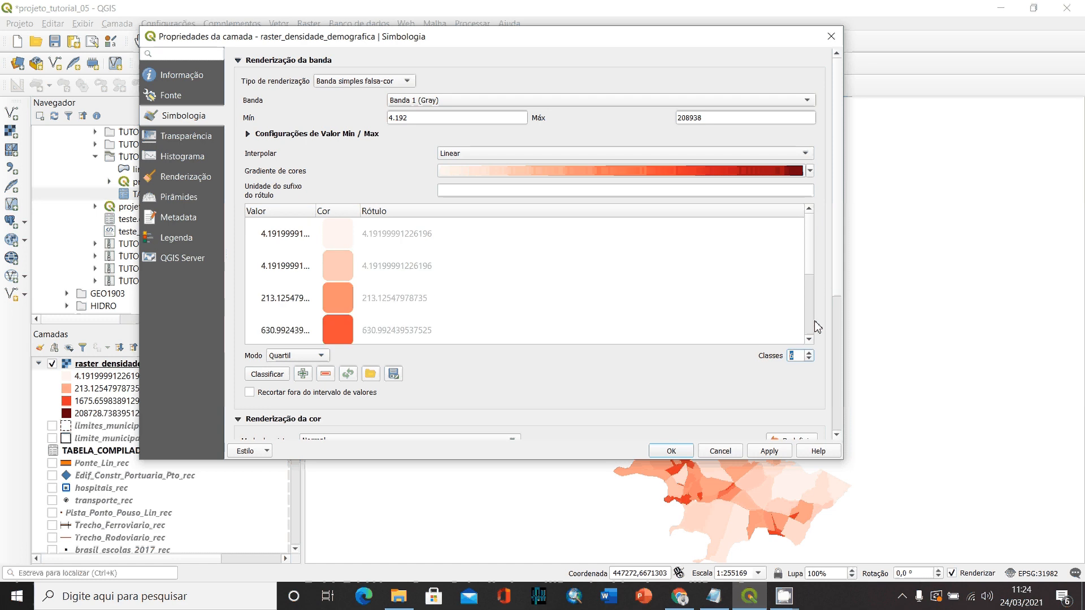
- Set the second class value in the color table to 100
left_click(284, 267)
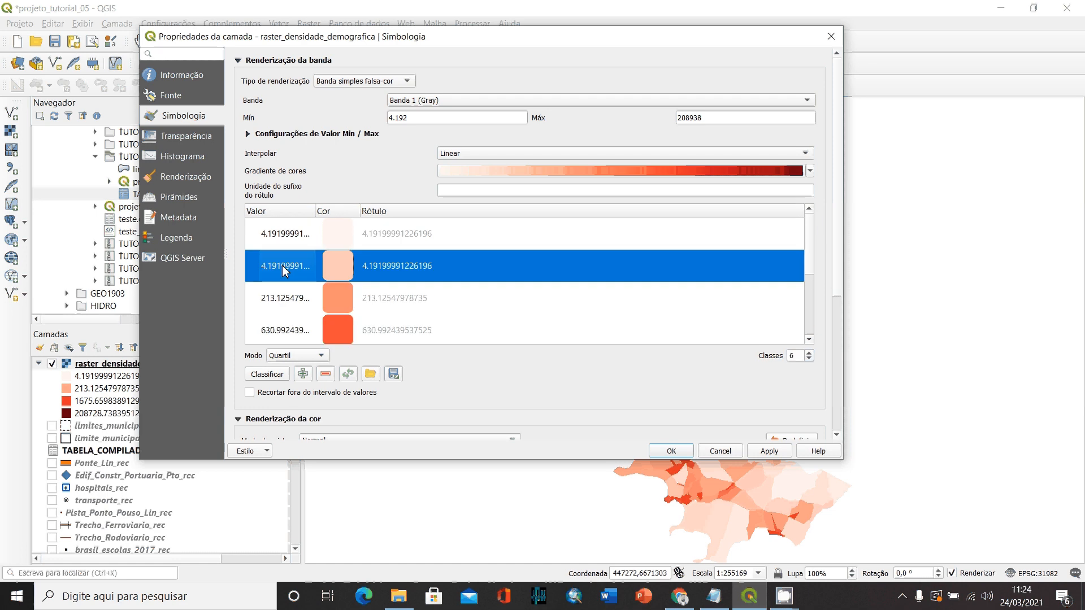
double_click(283, 268)
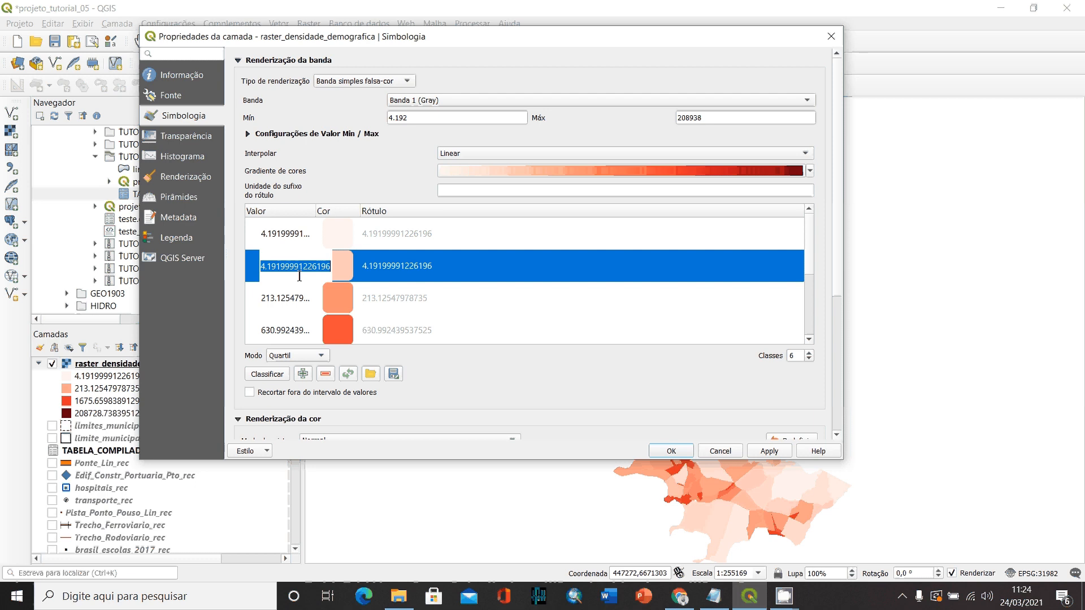
type("100")
key("Return")
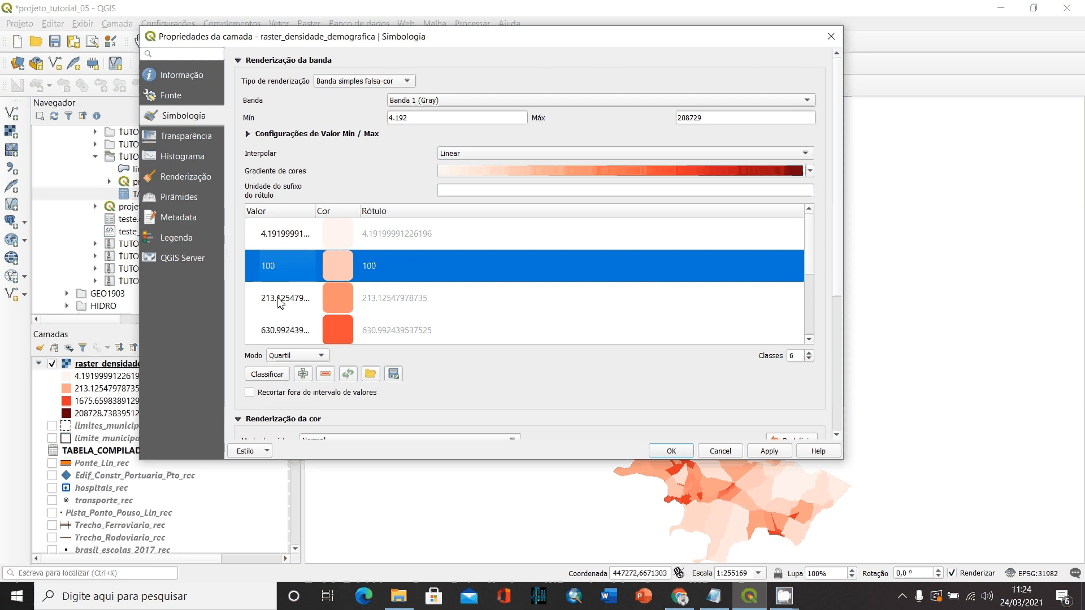
- Set the third class value in the color table to 500
scroll(281, 303, "down", 3)
scroll(286, 273, "up", 2)
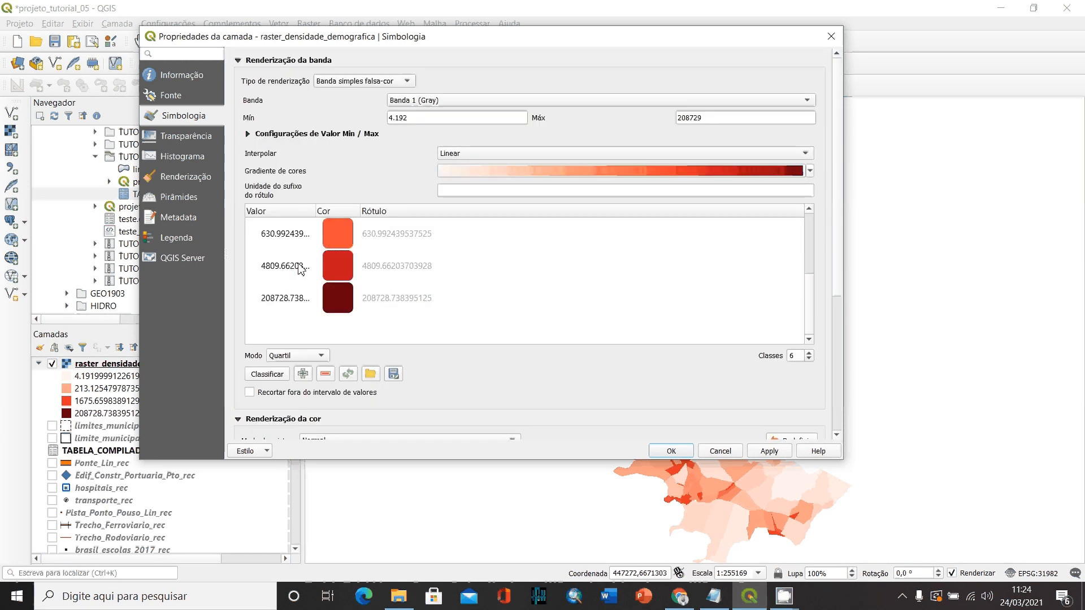
left_click_drag(812, 297, 818, 247)
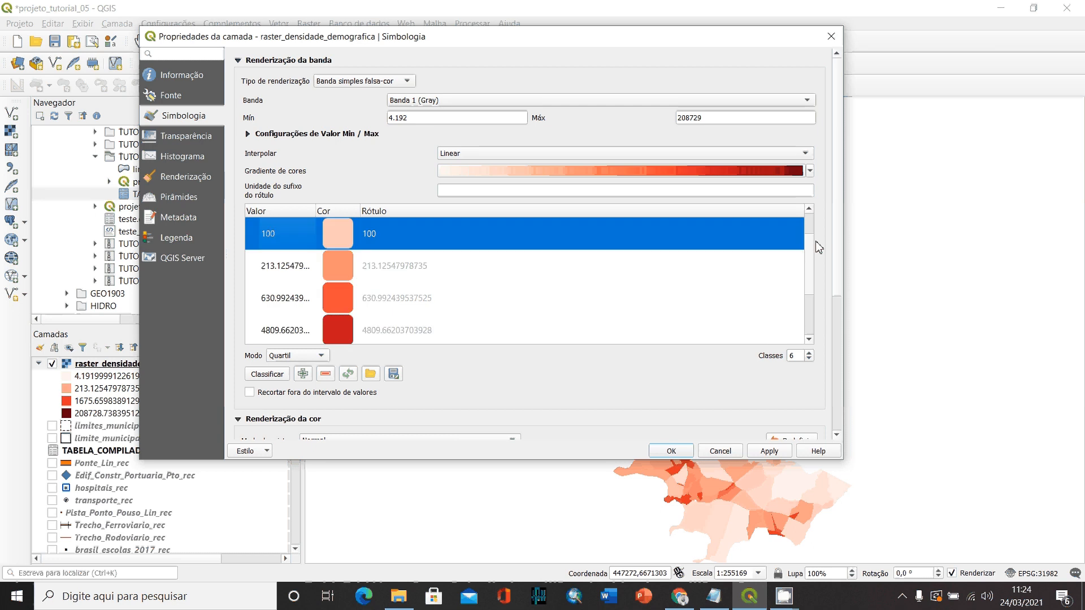
scroll(380, 267, "up", 1)
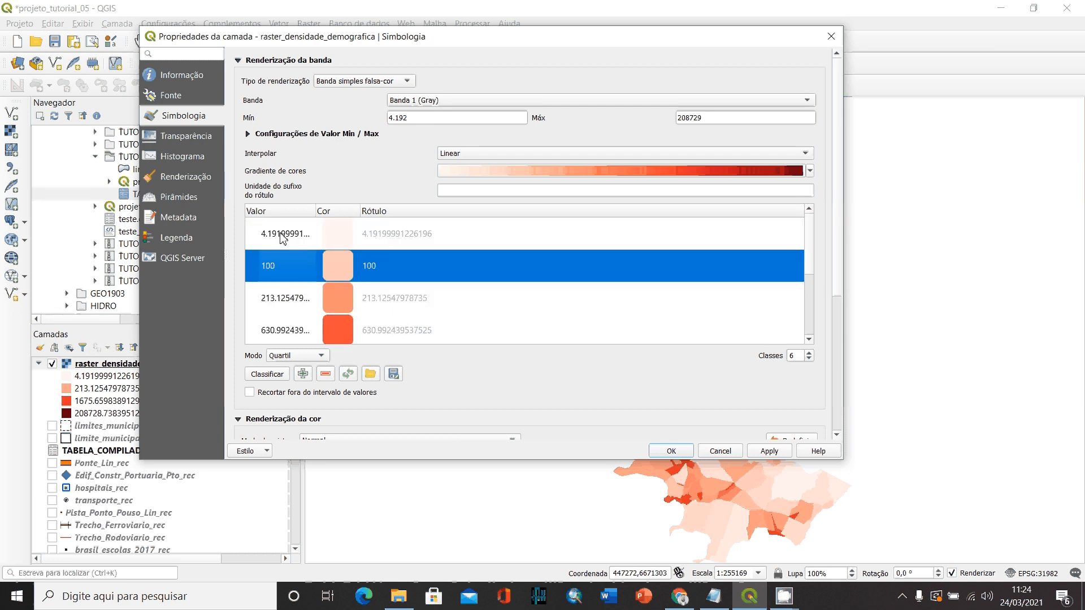
scroll(812, 244, "down", 1)
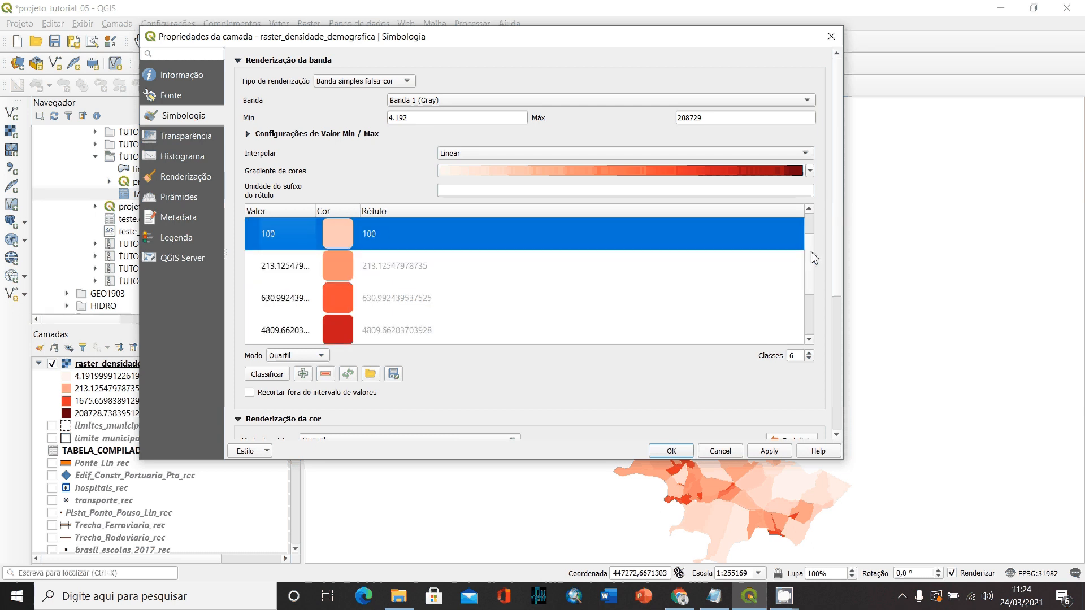
double_click(290, 270)
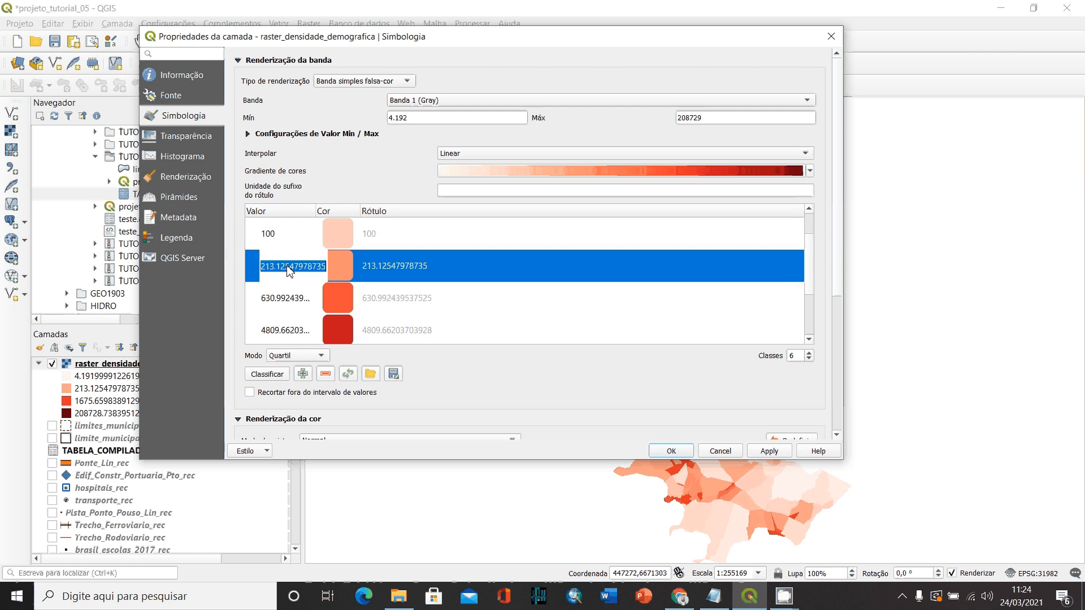
type("500")
key("Return")
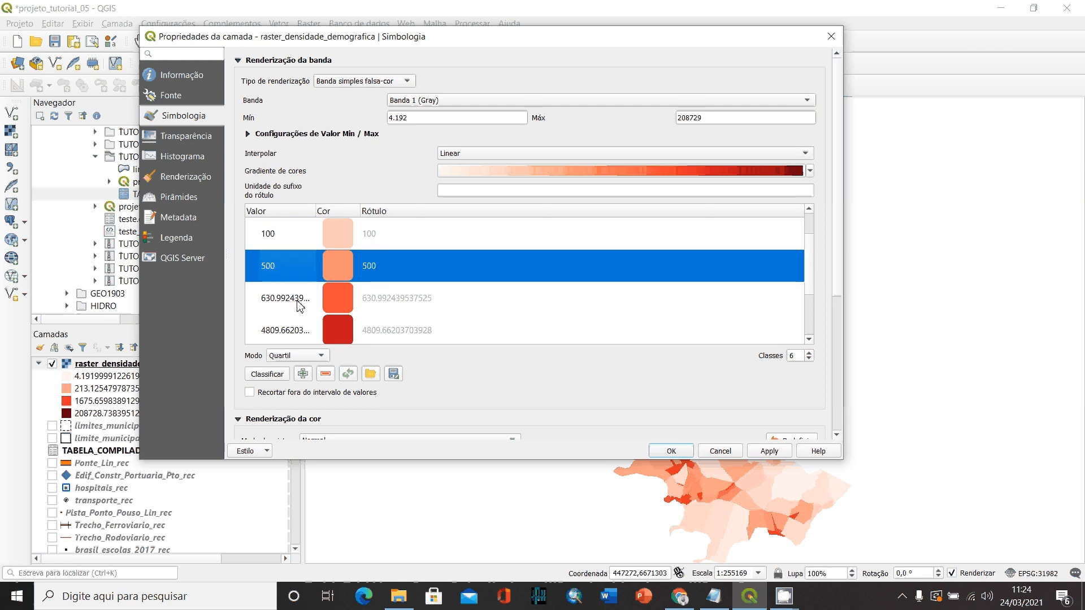
- Set the fourth class value in the color table to 2000
double_click(282, 303)
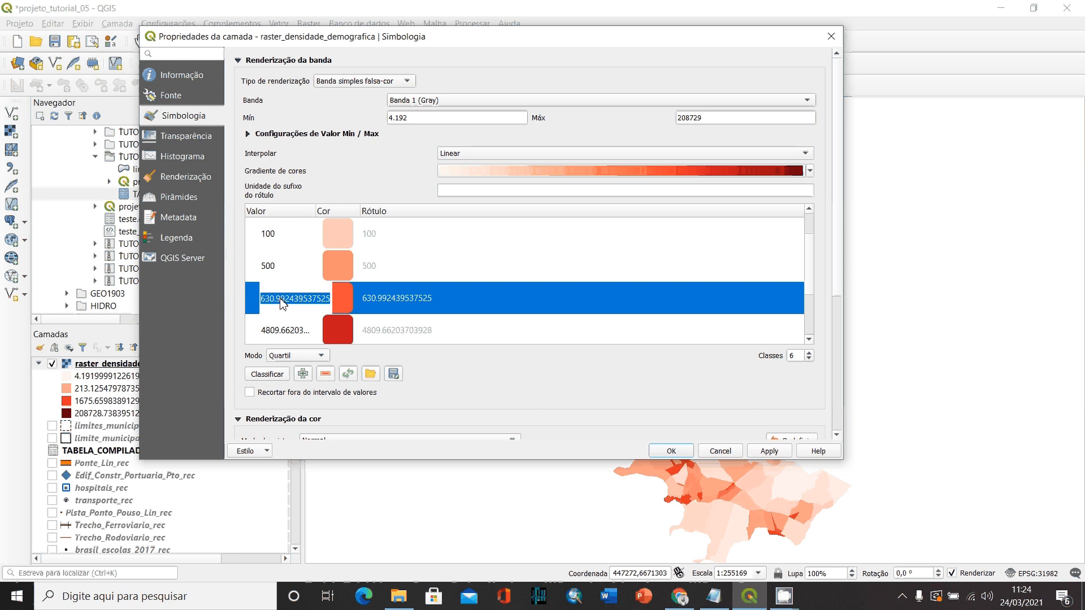
type("2000")
key("Return")
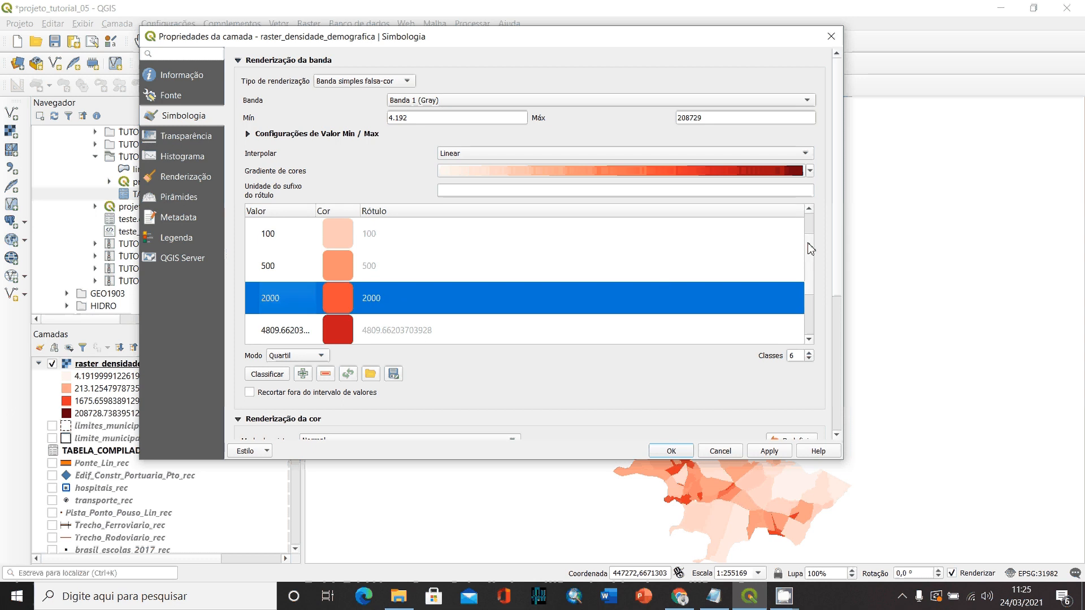
- Set the fifth class value to 10000, then apply the styling and close the layer properties
left_click_drag(809, 243, 808, 295)
left_click(277, 272)
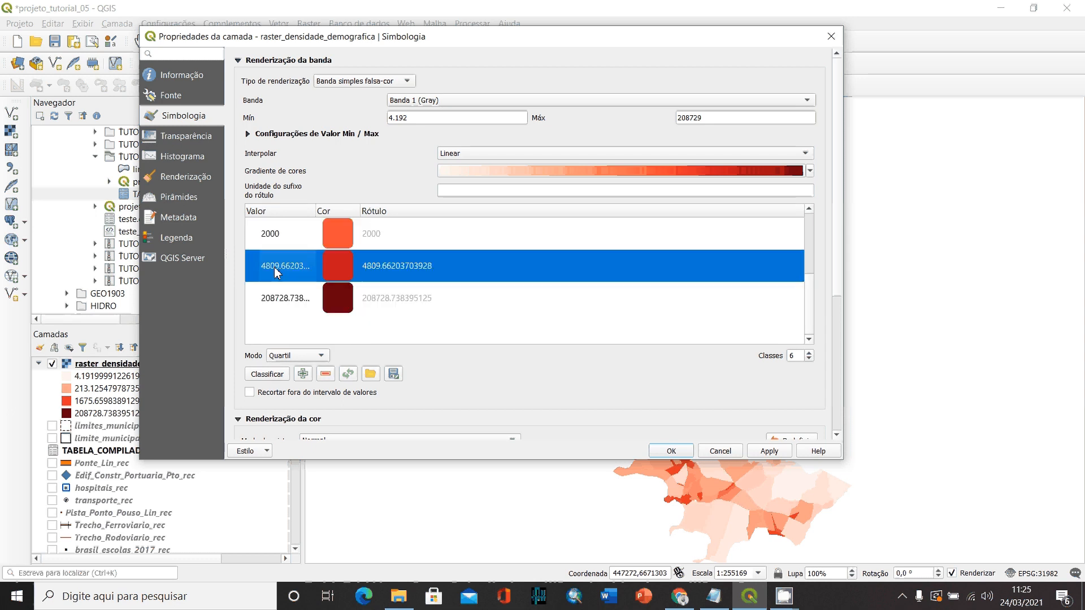
double_click(277, 273)
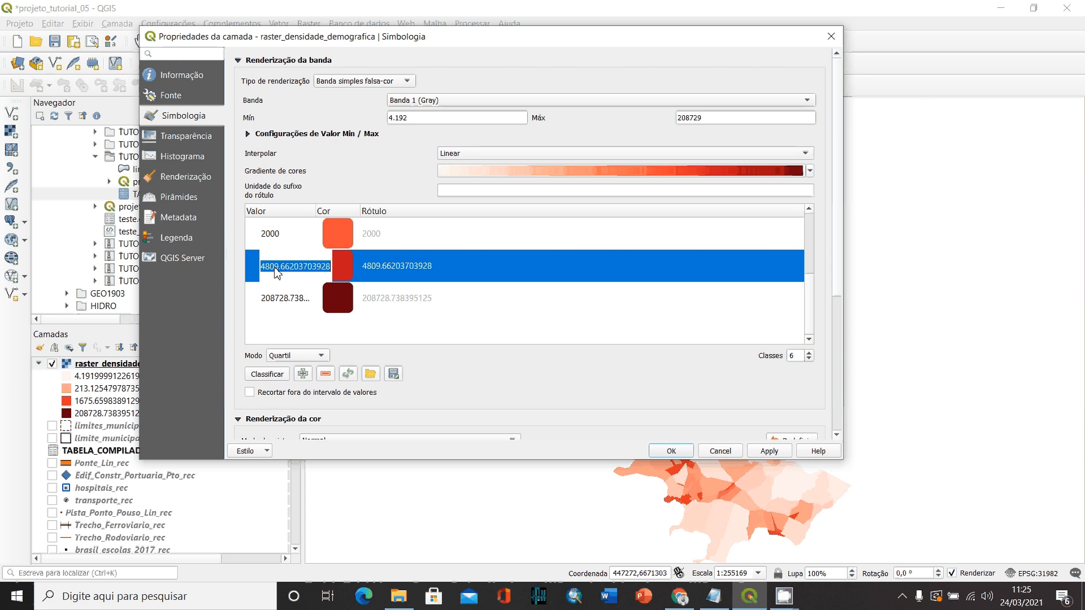
type("10000")
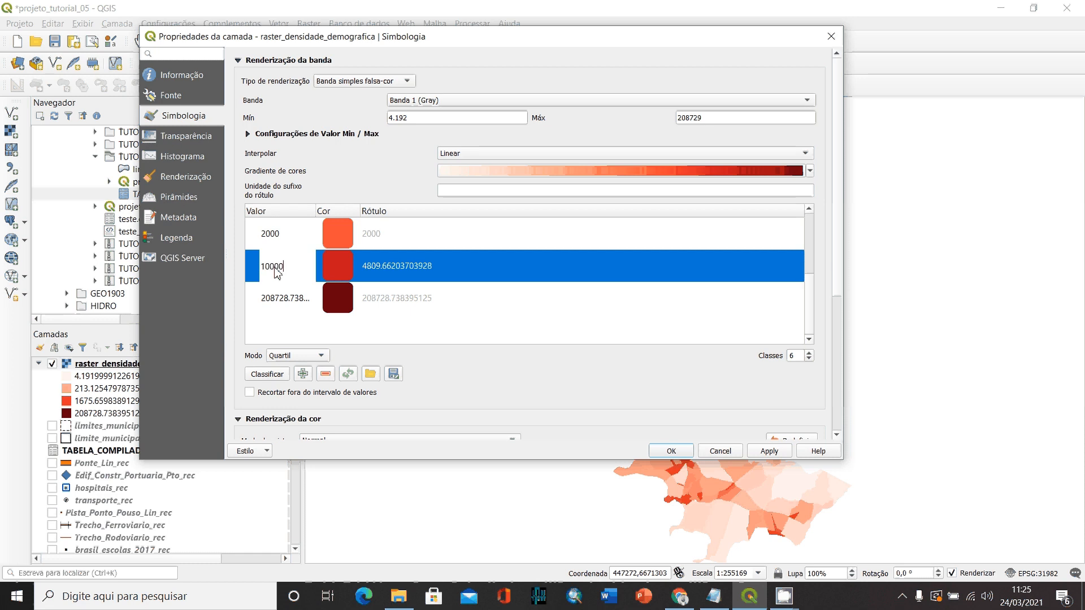
left_click(281, 301)
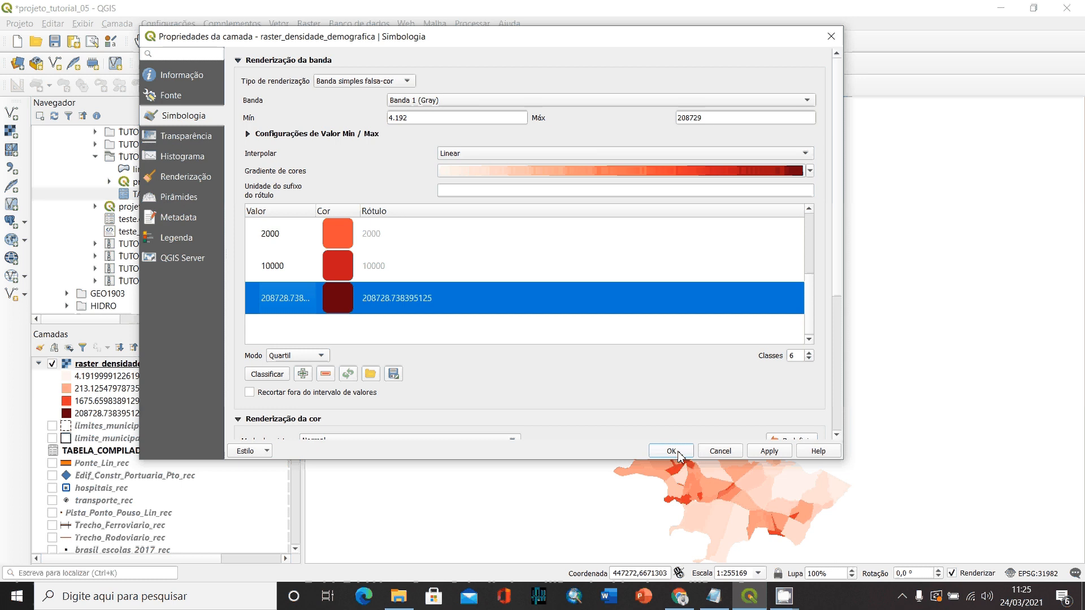
left_click(778, 451)
left_click(701, 452)
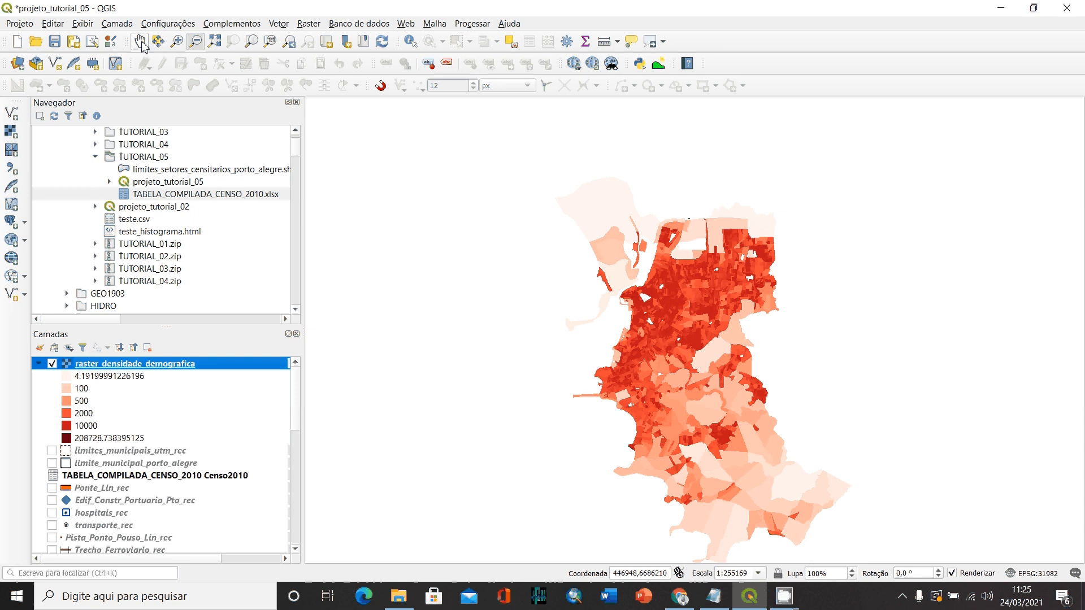
- Move the raster_densidade_demografica layer down the layer order, directly below curvas_de_nivel_rec
left_click(177, 41)
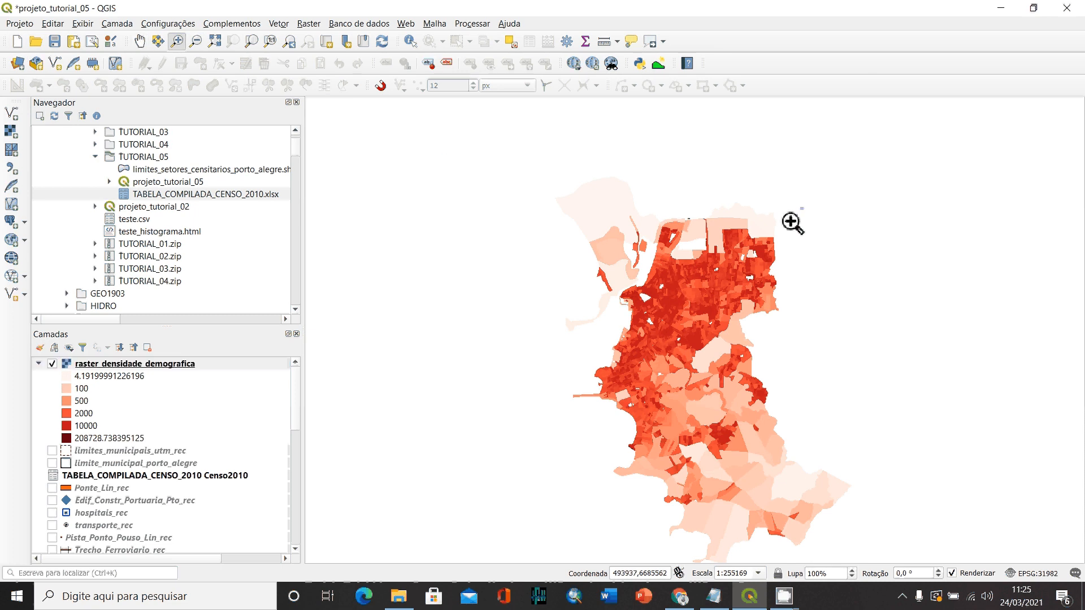
left_click_drag(802, 208, 563, 464)
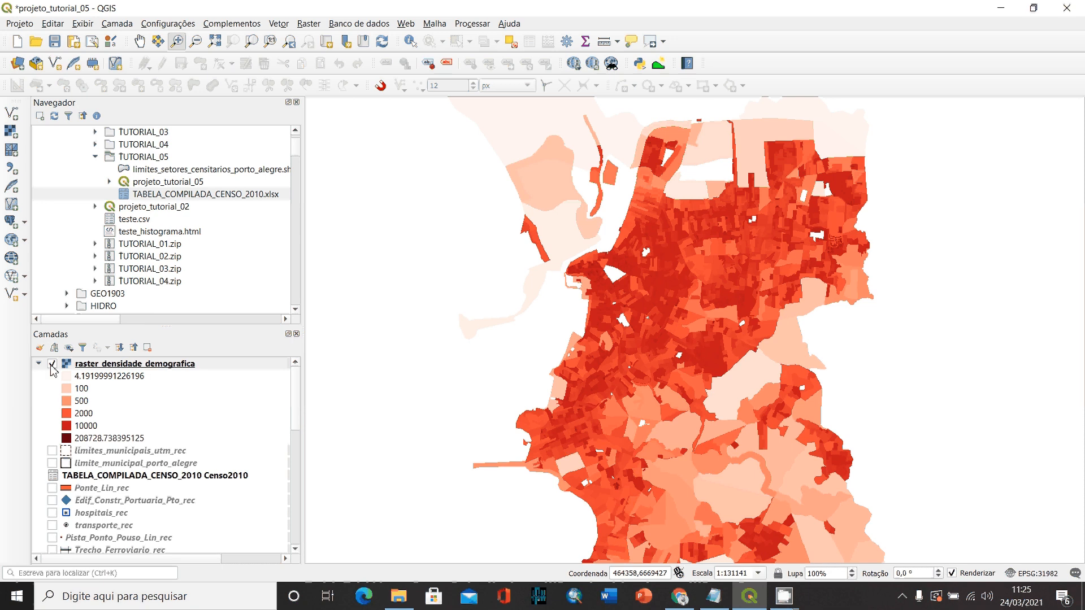
left_click_drag(97, 366, 79, 416)
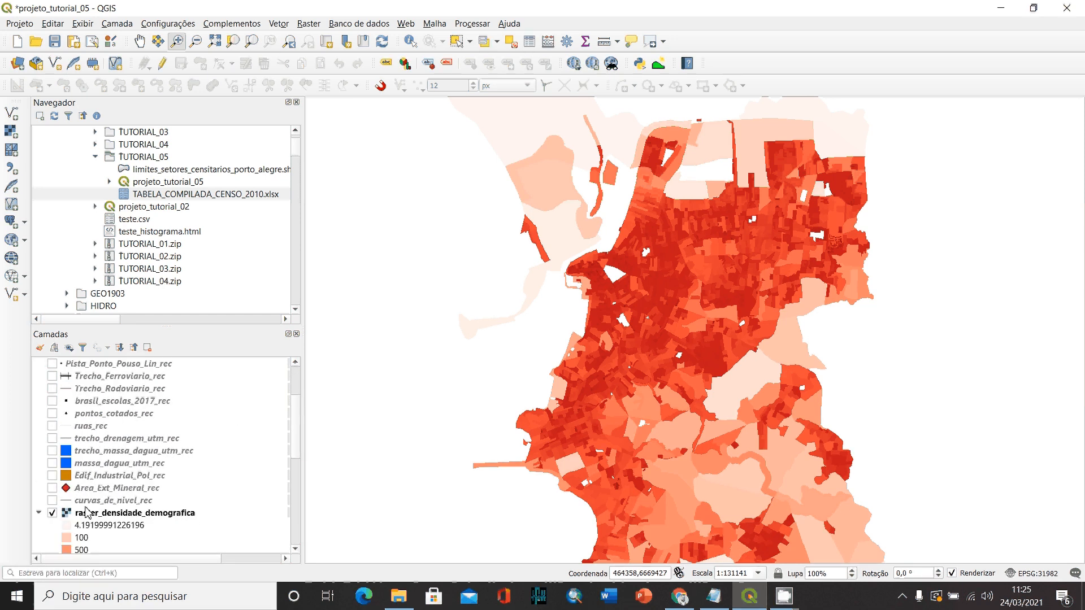
- Make the curvas_de_nivel_rec, Area_Ext_Mineral_rec, Edif_Industrial_Pol_rec, massa_dagua_utm_rec and trecho_massa_dagua_utm_rec layers visible over the density raster
left_click(52, 501)
left_click(52, 488)
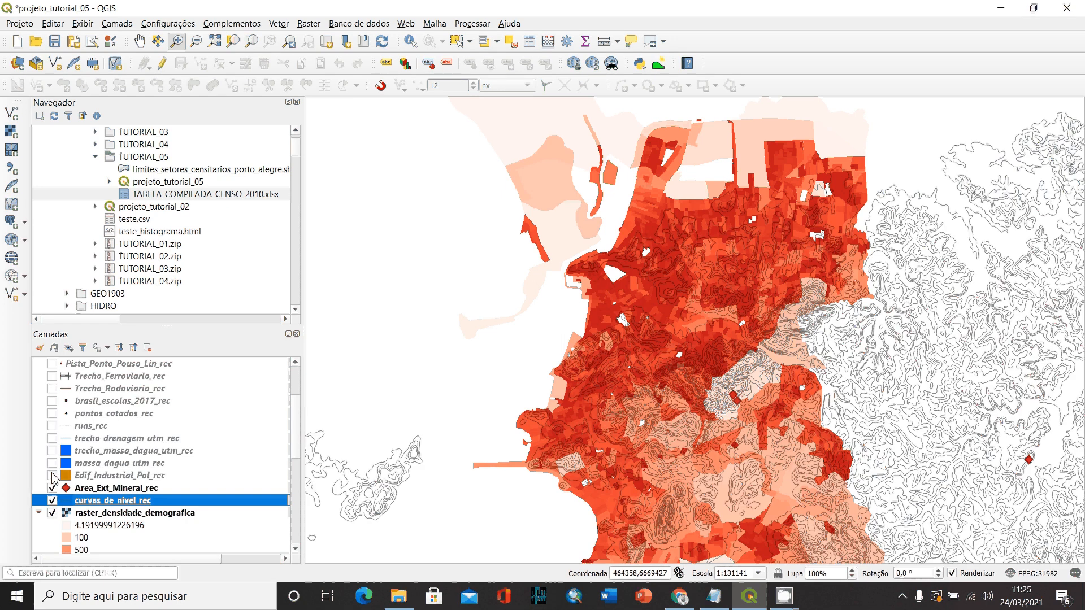
left_click(52, 476)
left_click(52, 464)
left_click(52, 451)
- Turn on the visibility of the trecho_drenagem_utm_rec, ruas_rec and pontos_cotados_rec layers
left_click(52, 438)
left_click(52, 426)
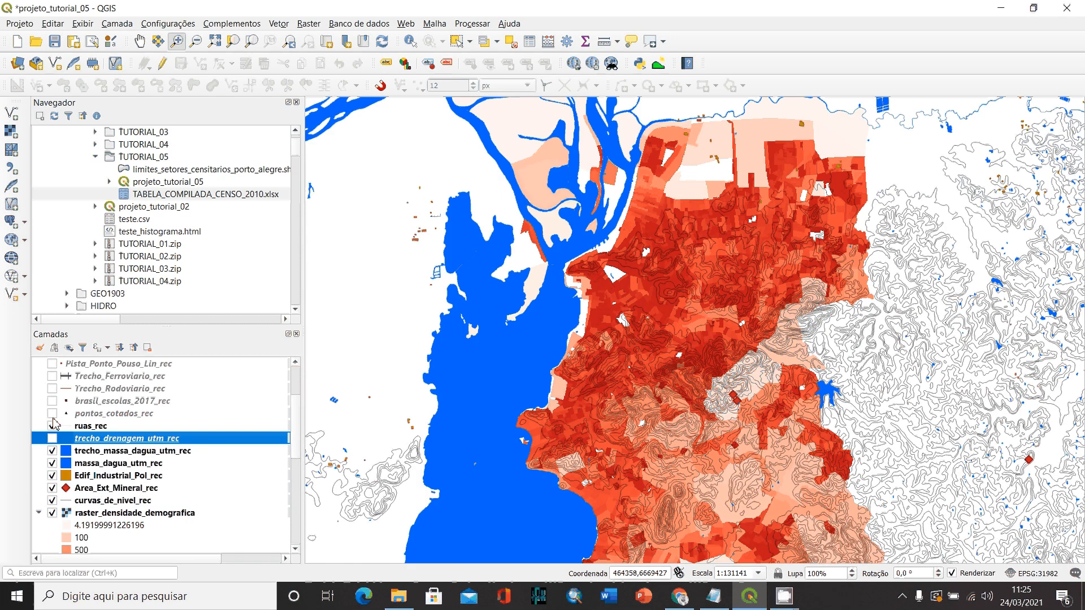
left_click(52, 439)
left_click(52, 414)
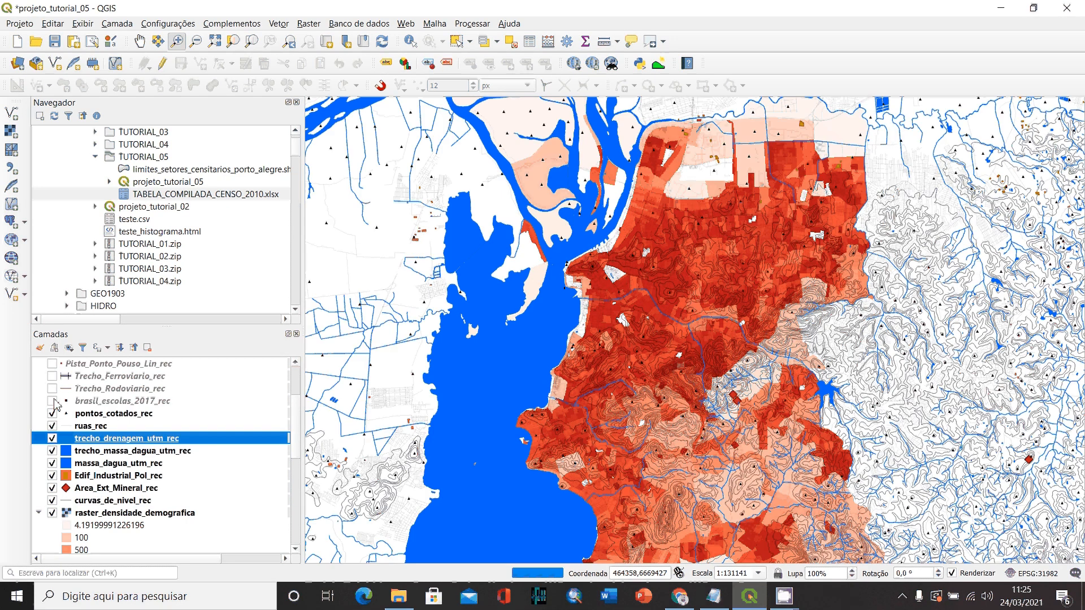
- Turn on the brasil_escolas_2017_rec, Trecho_Rodoviario_rec, Trecho_Ferroviario_rec and Pista_Ponto_Pouso_Lin_rec layers
scroll(56, 404, "up", 2)
left_click(52, 472)
left_click(52, 460)
left_click(52, 448)
left_click(52, 435)
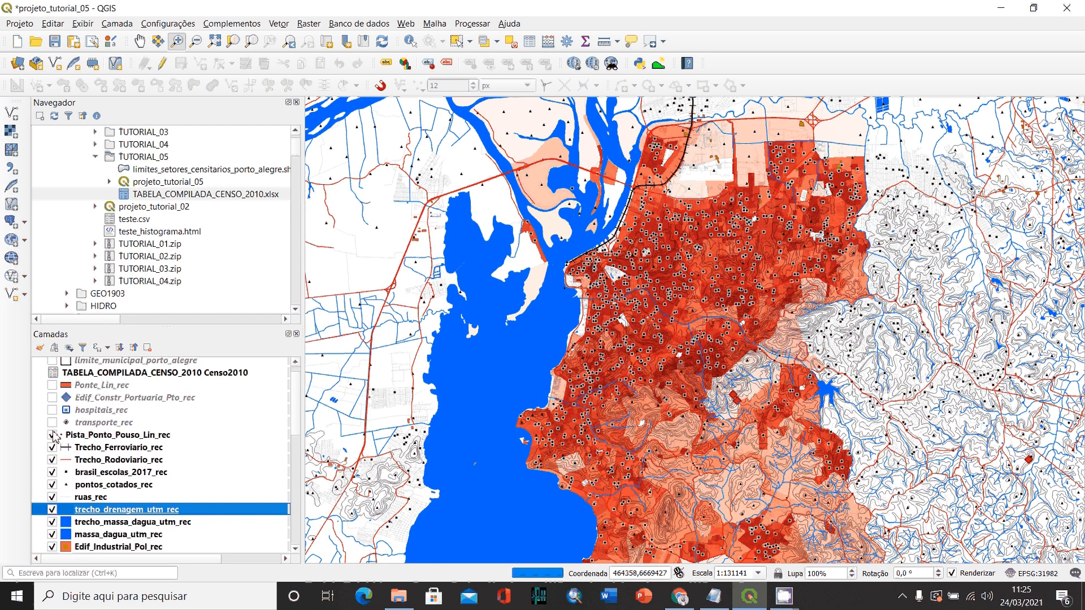
- Display the transporte_rec, hospitais_rec, Edif_Constr_Portuaria_Pto_rec and Ponte_Lin_rec layers on the map
left_click(52, 423)
left_click(52, 410)
left_click(52, 397)
left_click(52, 385)
- Show the municipal boundary layers limite_municipal_porto_alegre and limites_municipais_utm_rec on the map
scroll(58, 391, "up", 1)
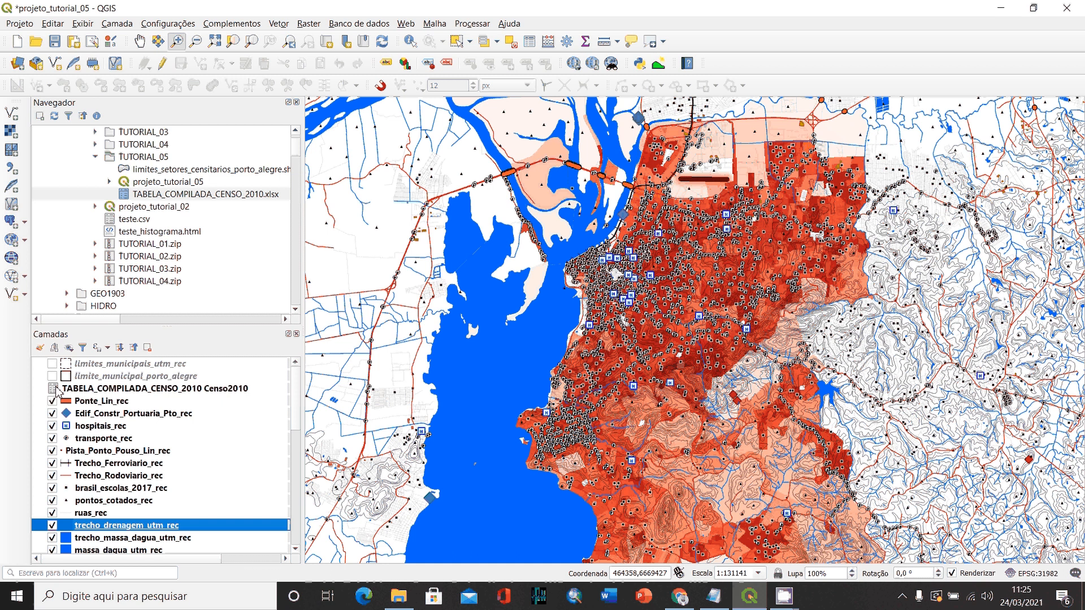
left_click(52, 376)
left_click(52, 364)
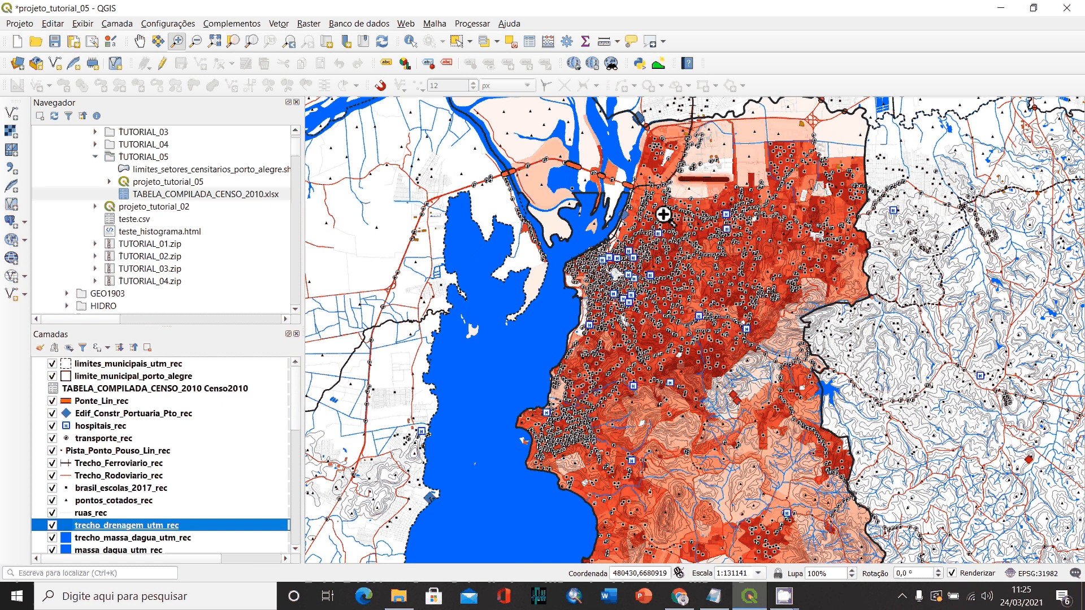
- Examine the overlaid layers against the density raster around central Porto Alegre, and review the layer list down to the raster's legend classes
left_click(664, 214)
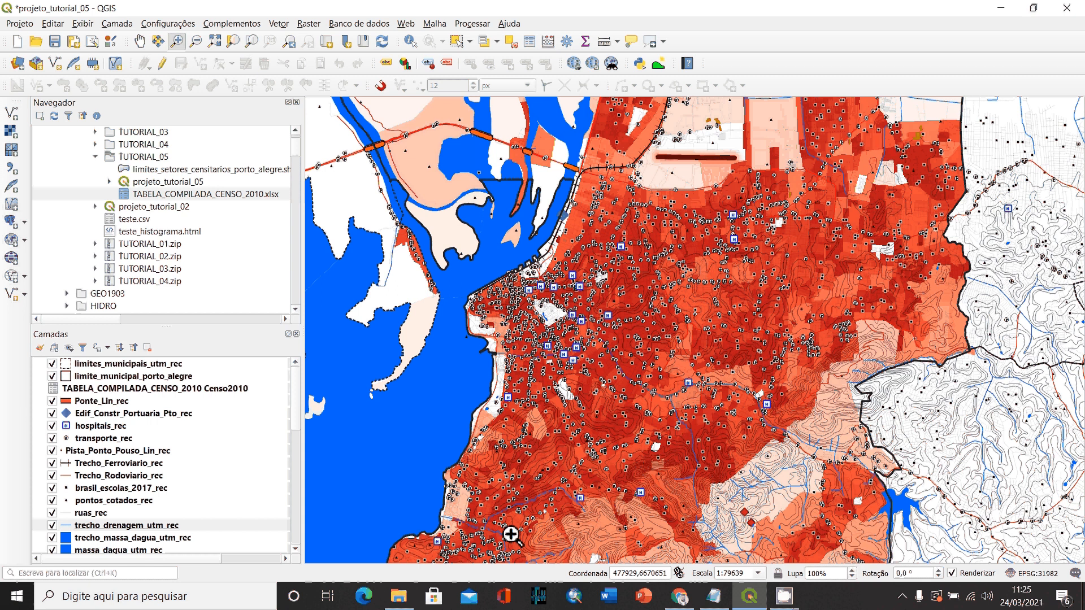
left_click(684, 375)
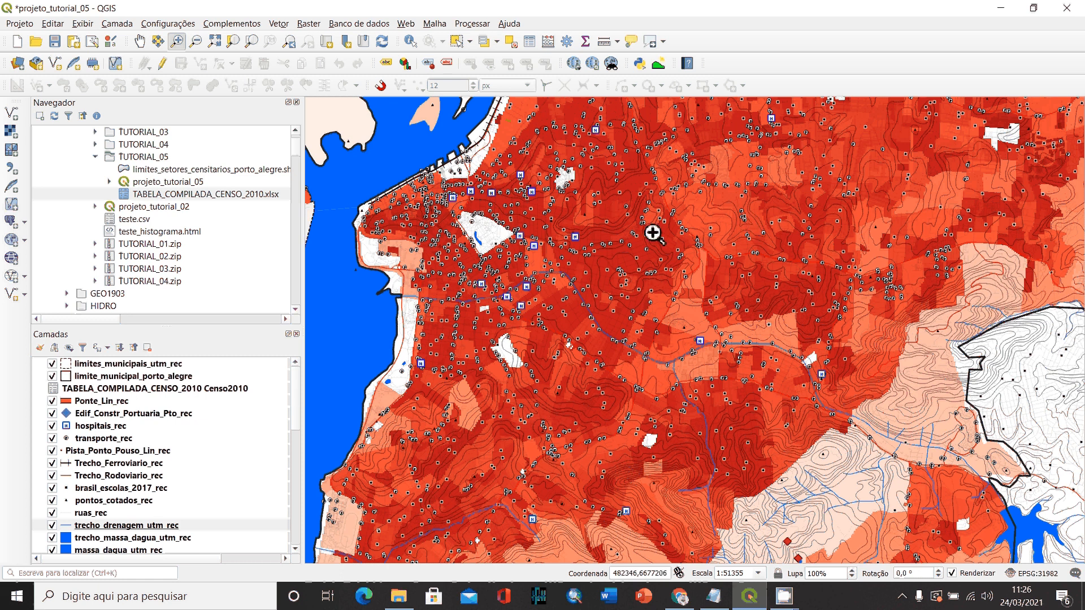
scroll(155, 389, "down", 3)
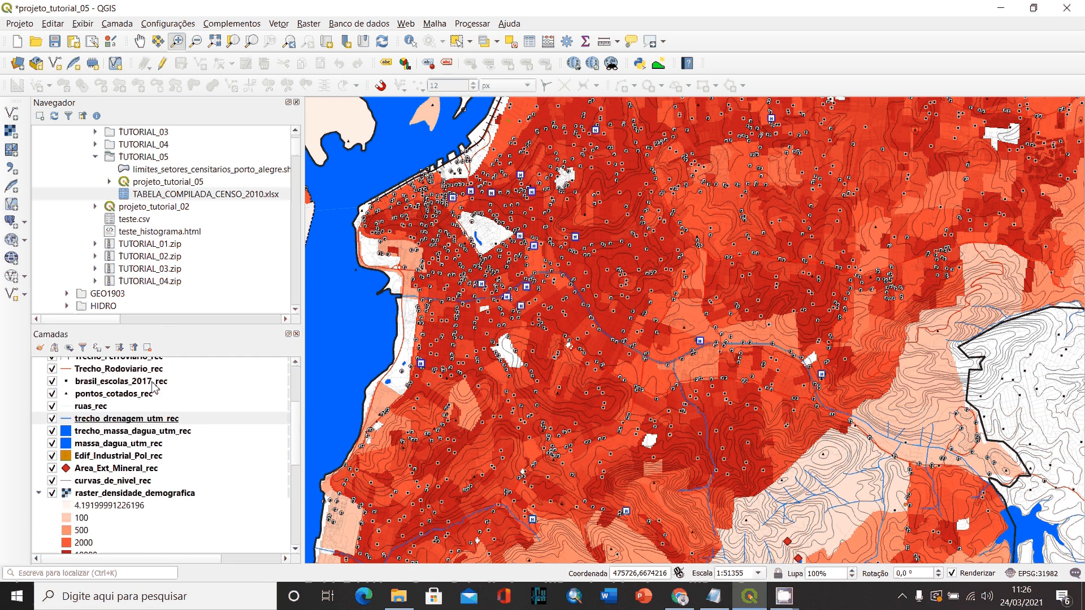
scroll(117, 430, "down", 2)
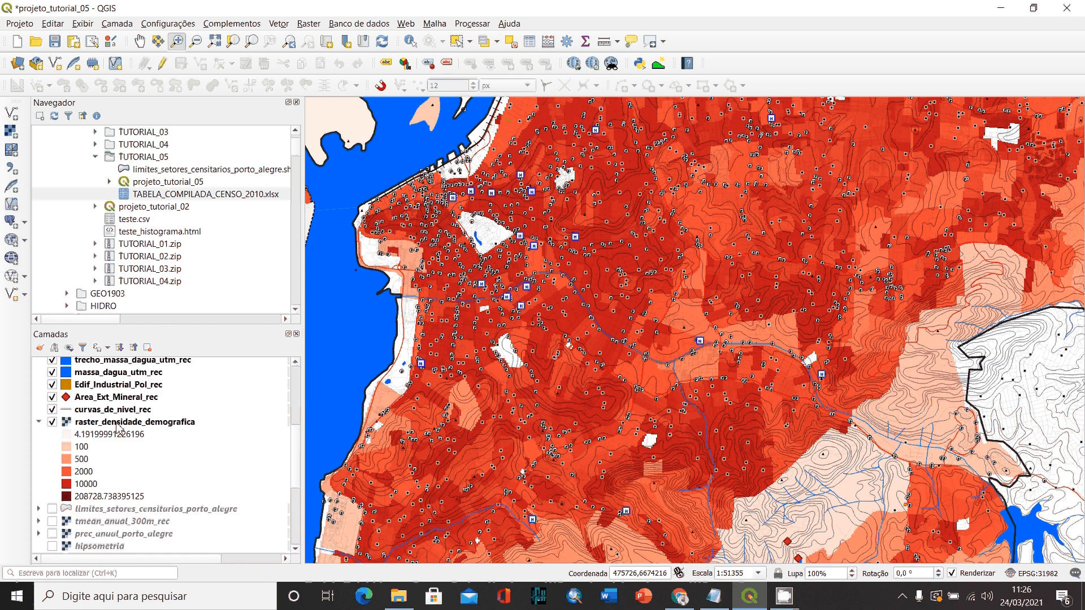